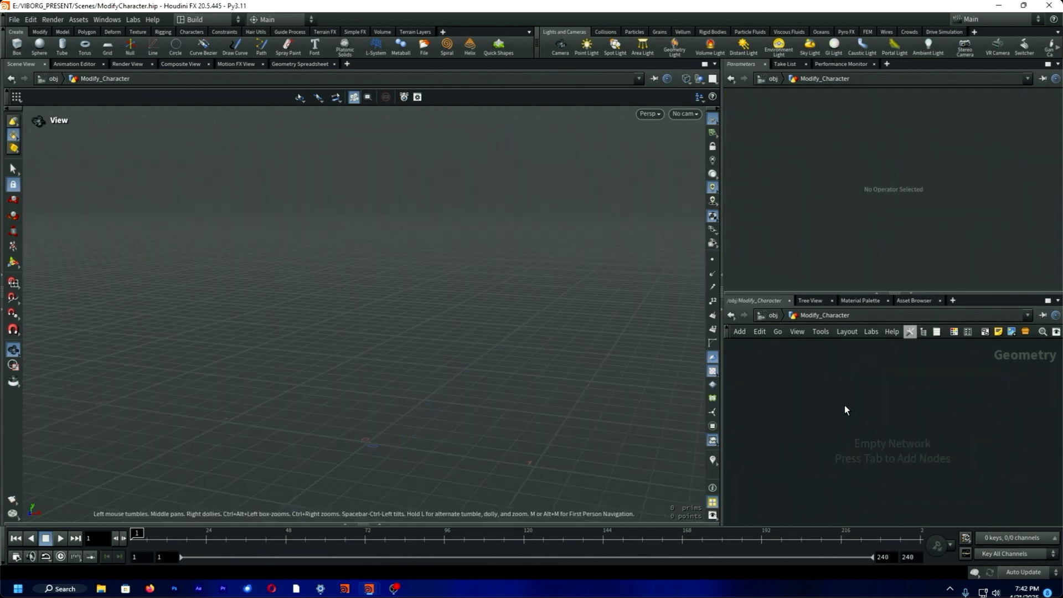
Add an FBX Character Import node to the empty Modify_Character network.
{"action": "key", "text": "Tab"}
{"action": "type", "text": "fbx"}
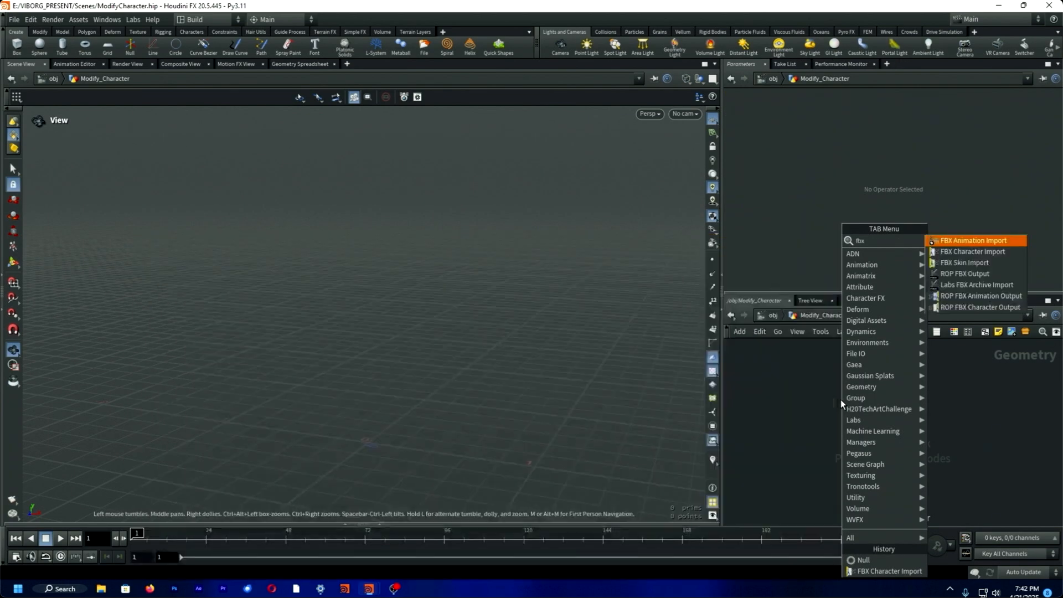
{"action": "type", "text": " char"}
{"action": "key", "text": "Return"}
{"action": "left_click", "coordinate": [840, 399]}
Load E:/Jumping Down.fbx as the import node's FBX file and frame the character in the viewport.
{"action": "left_click", "coordinate": [1054, 127]}
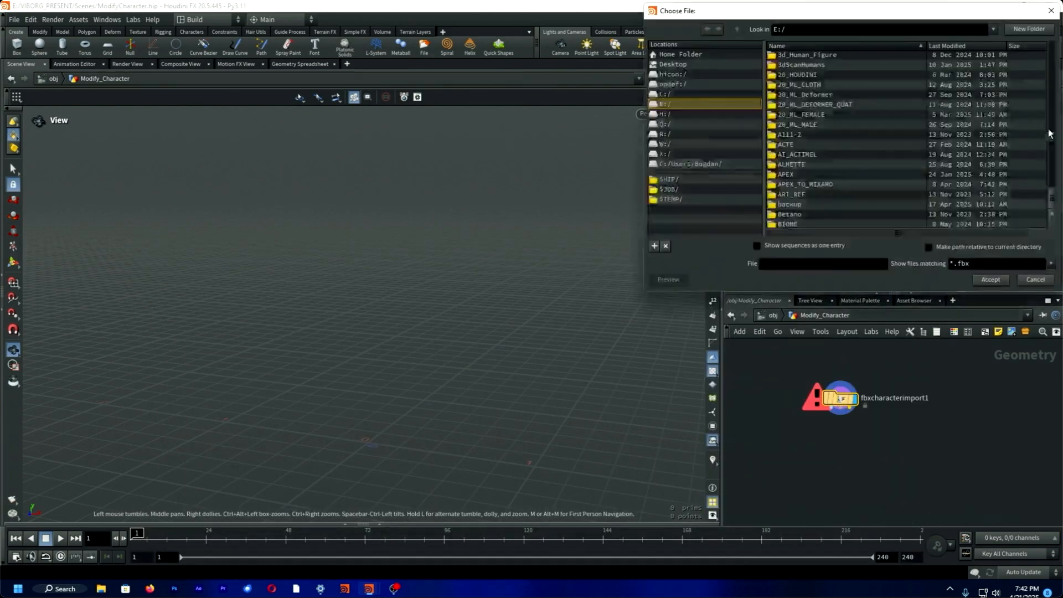
{"action": "scroll", "coordinate": [873, 220], "scroll_direction": "down", "scroll_amount": 15}
{"action": "double_click", "coordinate": [873, 222]}
{"action": "key", "text": "shift+w"}
{"action": "mouse_move", "coordinate": [420, 294]}
{"action": "left_mouse_down"}
{"action": "mouse_move", "coordinate": [405, 264]}
{"action": "mouse_move", "coordinate": [440, 247]}
{"action": "left_mouse_up"}
{"action": "scroll", "coordinate": [827, 416], "scroll_direction": "up", "scroll_amount": 4}
Add a Null named SKIN connected to the first output of the FBX Character Import node.
{"action": "left_click", "coordinate": [834, 399]}
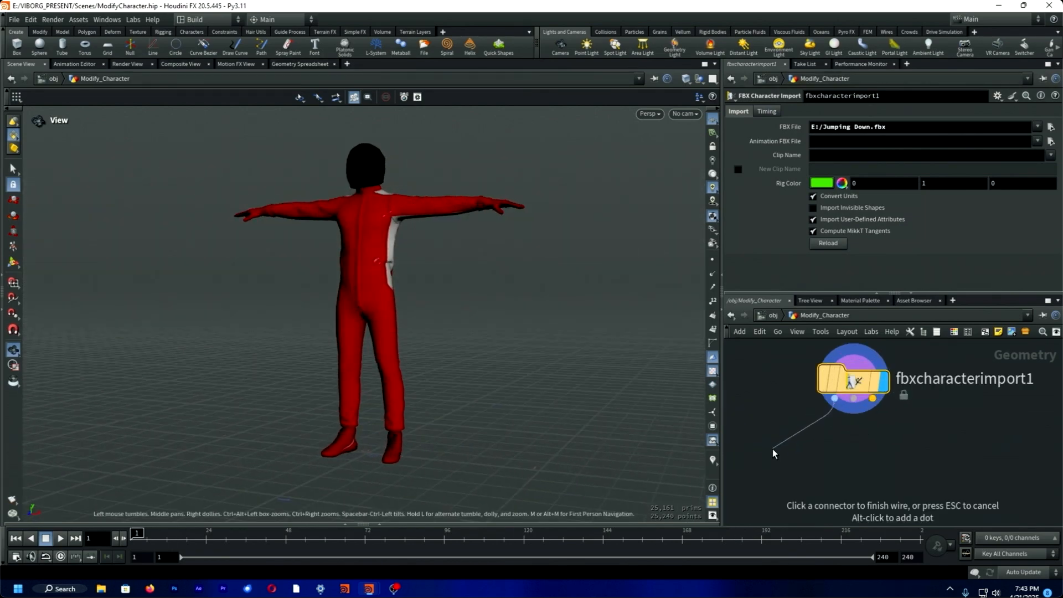
{"action": "key", "text": "Tab"}
{"action": "type", "text": "null"}
{"action": "key", "text": "Return"}
{"action": "left_click", "coordinate": [772, 449]}
{"action": "double_click", "coordinate": [823, 451]}
{"action": "type", "text": "SKIN"}
{"action": "key", "text": "Return"}
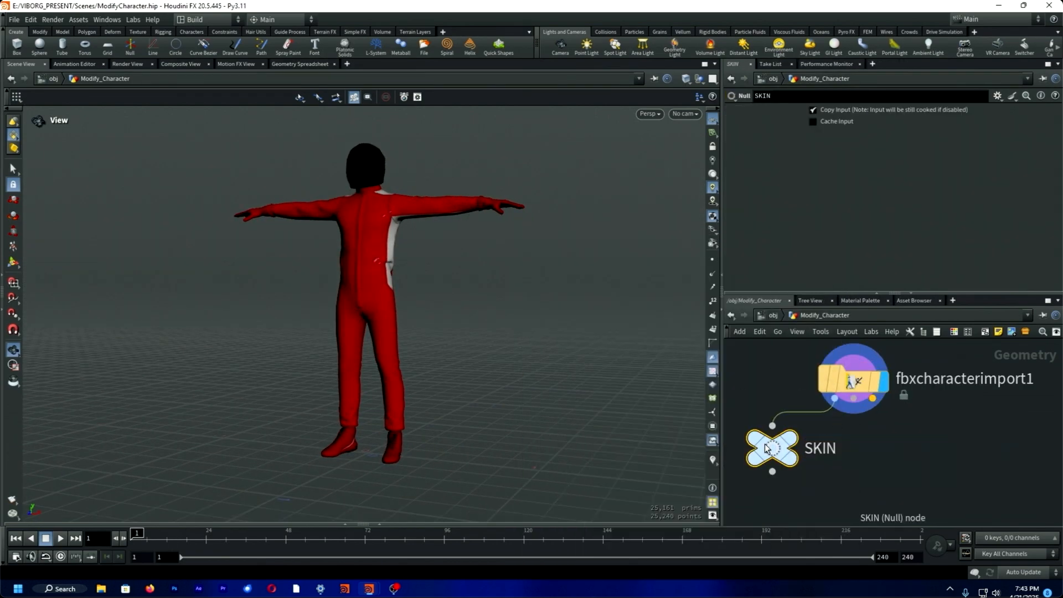
Add a Null named REST_SKEL for the import node's Capture Pose output and display it.
{"action": "key", "text": "Tab"}
{"action": "type", "text": "null"}
{"action": "key", "text": "Return"}
{"action": "left_click", "coordinate": [864, 460]}
{"action": "double_click", "coordinate": [916, 460]}
{"action": "type", "text": "REST_"}
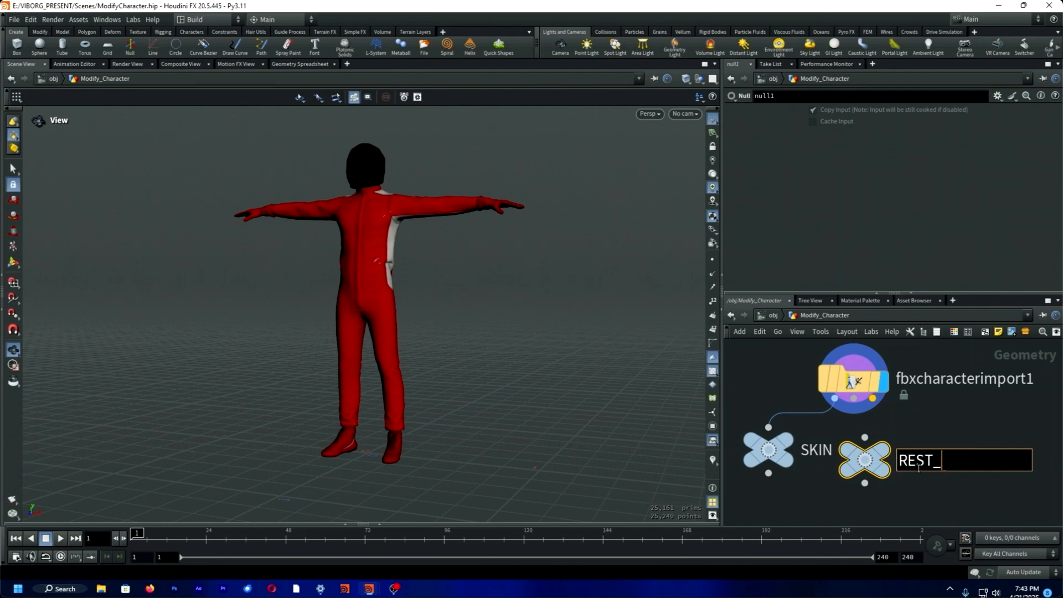
{"action": "type", "text": "SKEL"}
{"action": "key", "text": "Return"}
{"action": "left_click", "coordinate": [885, 460]}
Space out the nulls, duplicate REST_SKEL as ANIM_SKEL and connect it to the import node's third output.
{"action": "scroll", "coordinate": [880, 442], "scroll_direction": "down", "scroll_amount": 3}
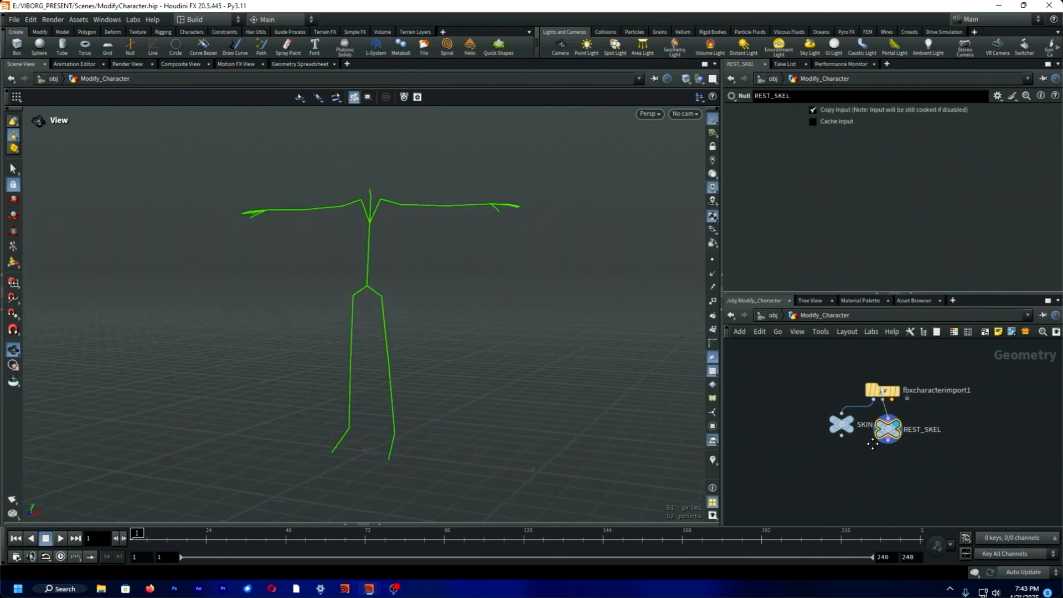
{"action": "left_click_drag", "start_coordinate": [841, 424], "coordinate": [777, 429]}
{"action": "left_click_drag", "start_coordinate": [888, 429], "coordinate": [990, 428]}
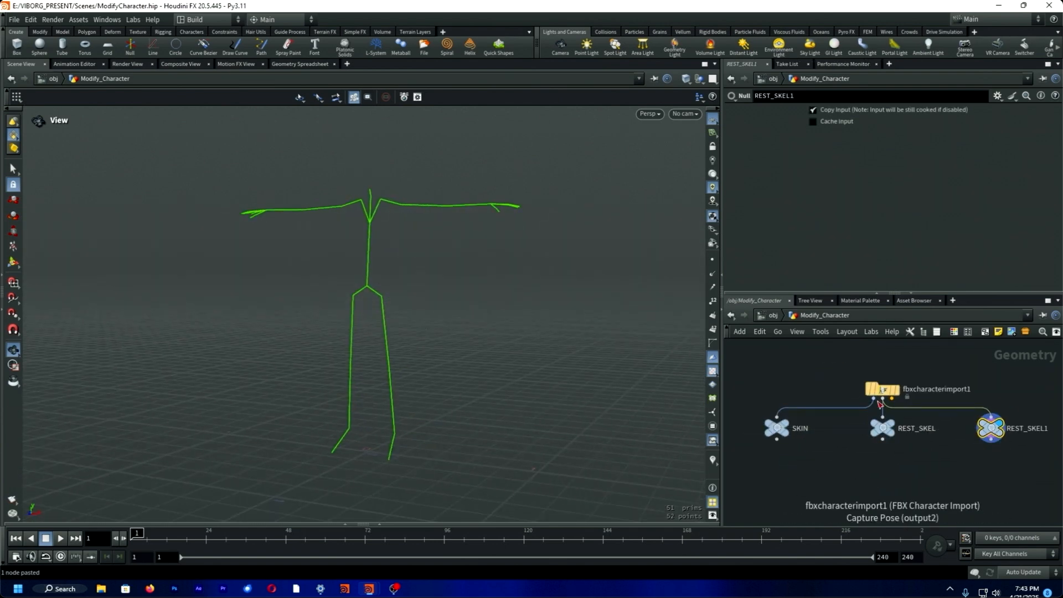
{"action": "double_click", "coordinate": [1001, 432]}
{"action": "type", "text": "ANIM_"}
{"action": "key", "text": "Return"}
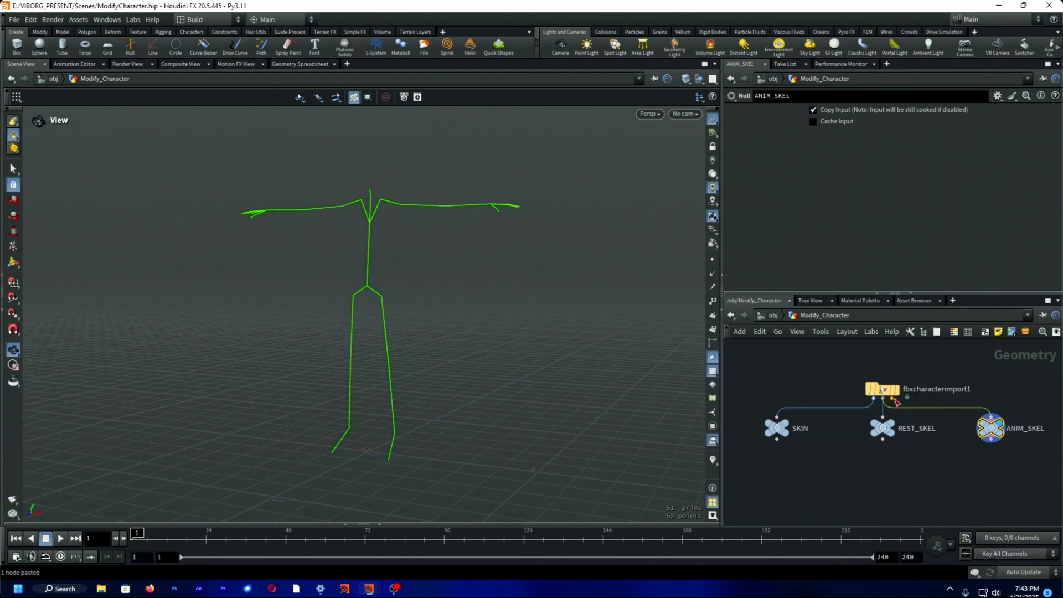
{"action": "left_click_drag", "start_coordinate": [892, 399], "coordinate": [991, 418]}
Play the skeleton animation in real time and shorten the playback range to end at frame 75.
{"action": "left_click_drag", "start_coordinate": [151, 536], "coordinate": [181, 536]}
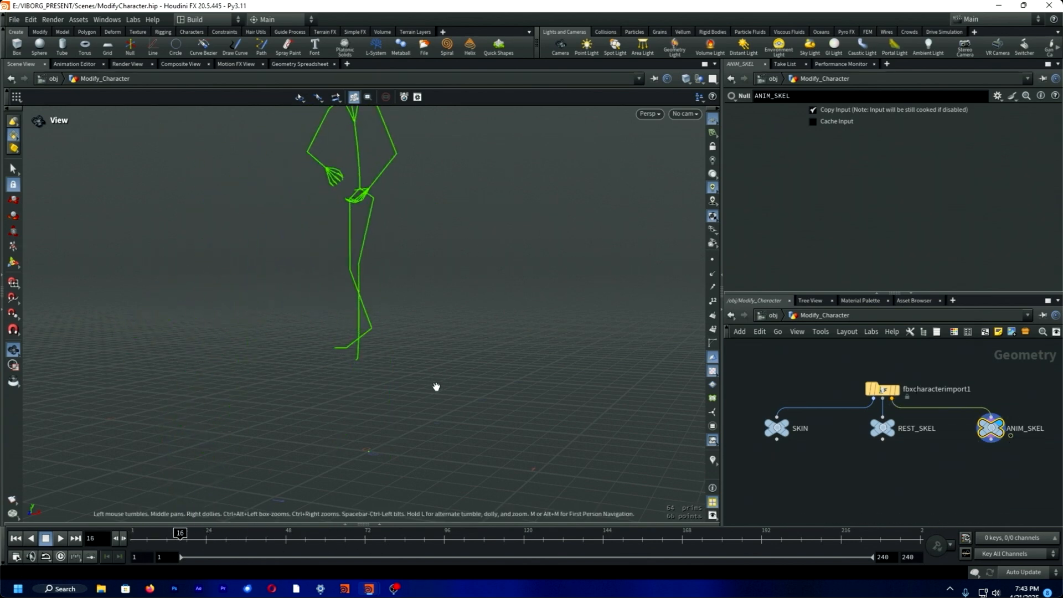
{"action": "left_click_drag", "start_coordinate": [436, 386], "coordinate": [541, 282]}
{"action": "left_click", "coordinate": [60, 557]}
{"action": "left_click", "coordinate": [60, 538]}
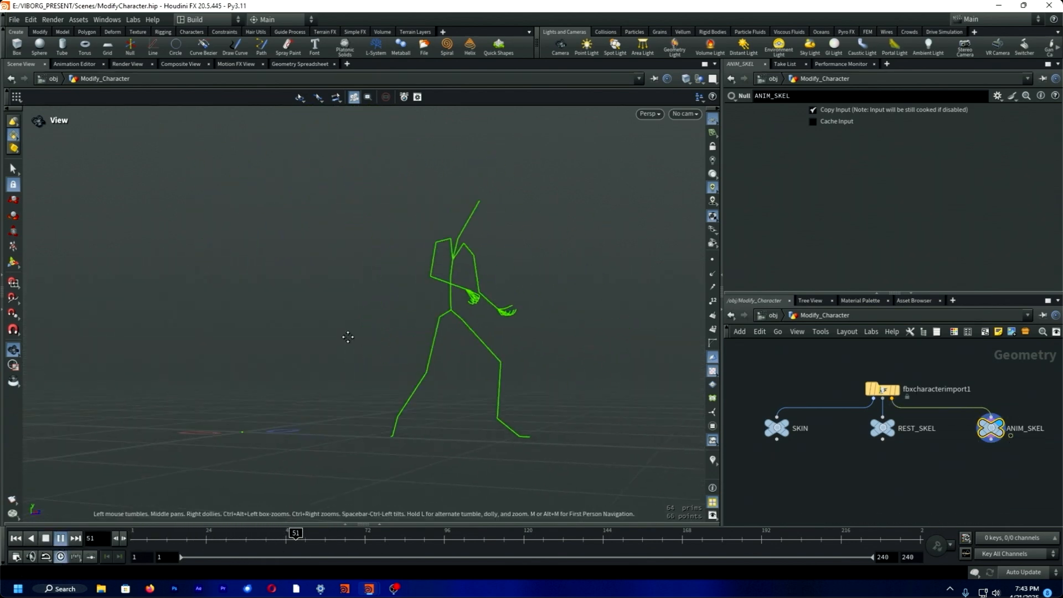
{"action": "left_click_drag", "start_coordinate": [362, 538], "coordinate": [352, 538]}
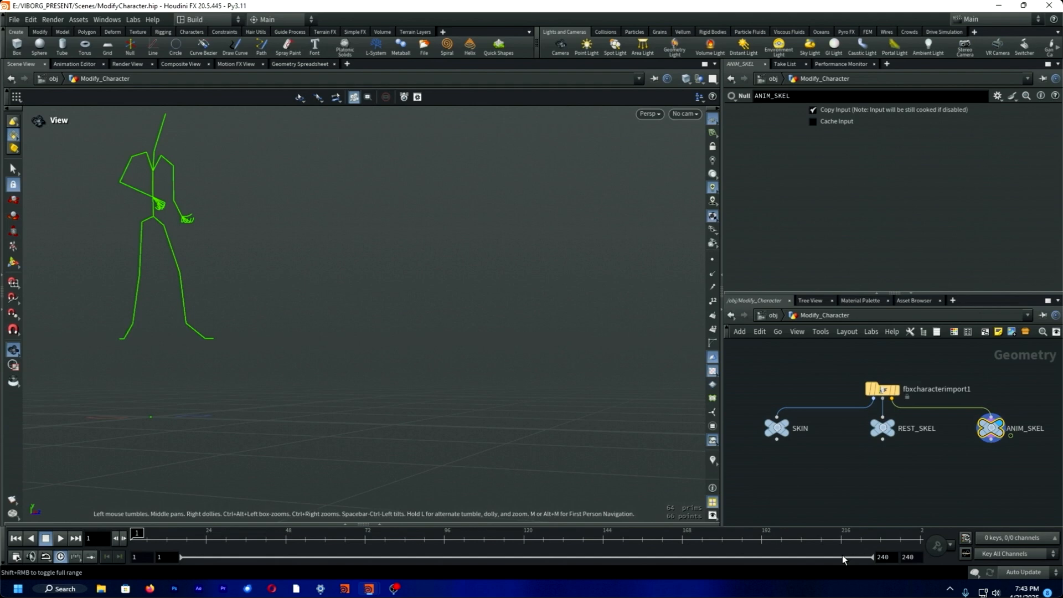
Color the SKIN, REST_SKEL and ANIM_SKEL nulls black.
{"action": "scroll", "coordinate": [833, 370], "scroll_direction": "down", "scroll_amount": 2}
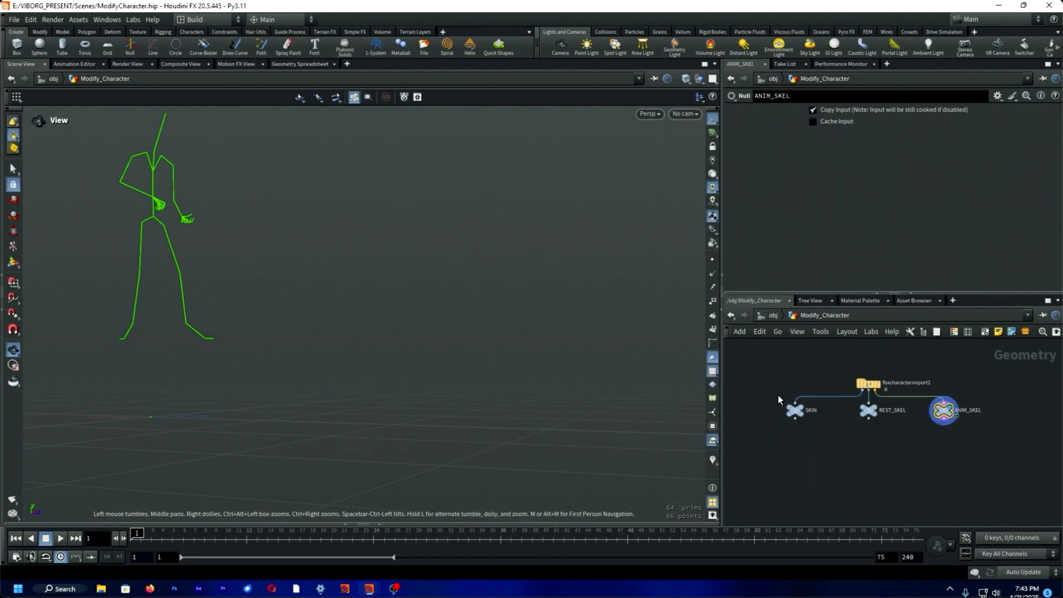
{"action": "left_click_drag", "start_coordinate": [778, 394], "coordinate": [967, 435]}
{"action": "key", "text": "c"}
{"action": "left_click", "coordinate": [921, 486]}
Add a Joint Deform node below the three nulls.
{"action": "scroll", "coordinate": [905, 457], "scroll_direction": "down", "scroll_amount": 2}
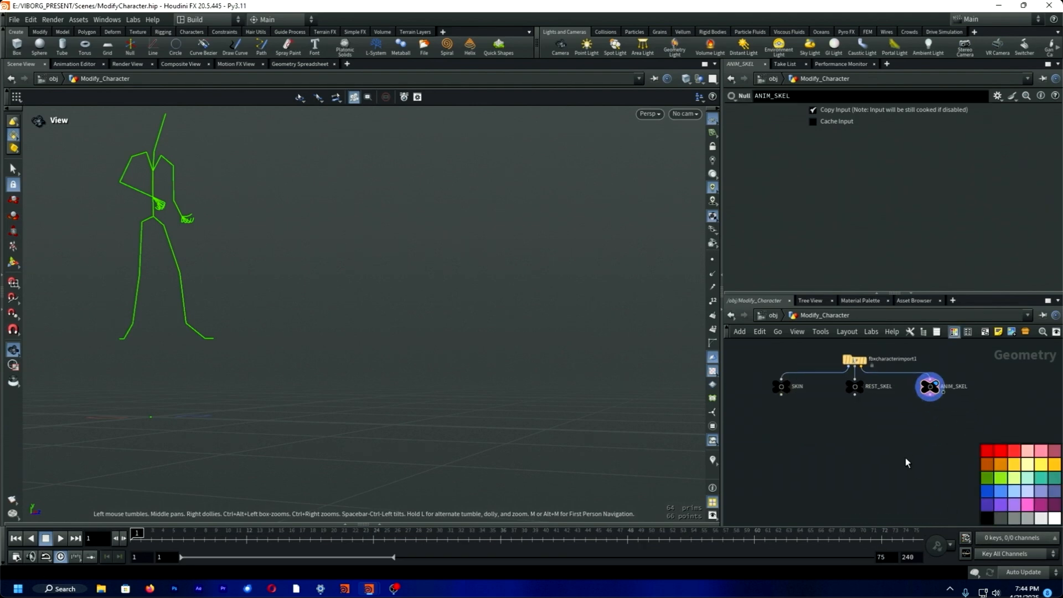
{"action": "key", "text": "Tab"}
{"action": "type", "text": "joint def"}
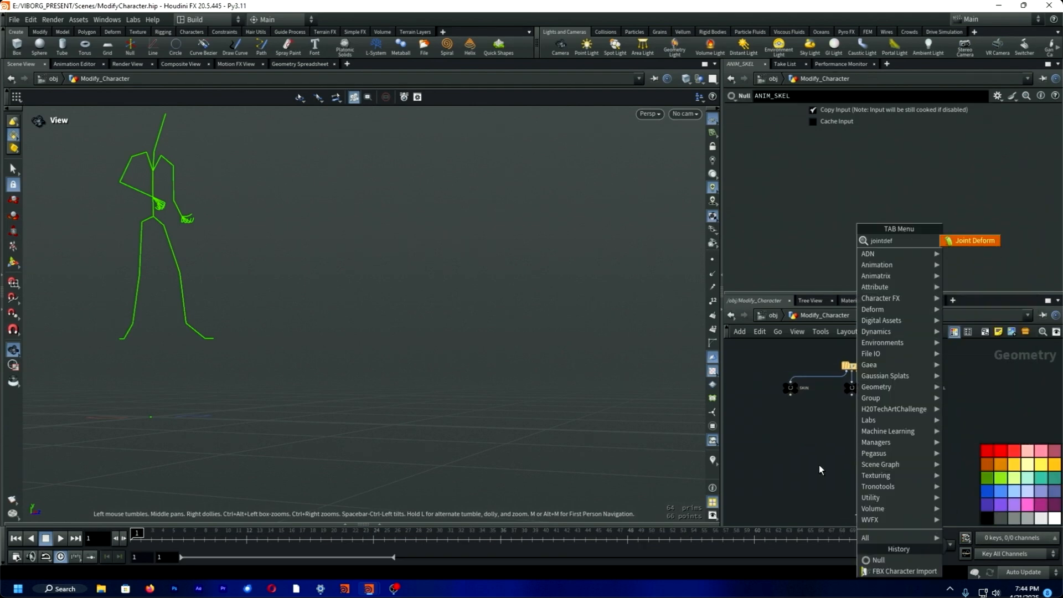
{"action": "key", "text": "Return"}
{"action": "left_click", "coordinate": [850, 446]}
Connect SKIN, REST_SKEL and ANIM_SKEL to the Joint Deform's three inputs in order and display the deformed character.
{"action": "scroll", "coordinate": [752, 403], "scroll_direction": "up", "scroll_amount": 2}
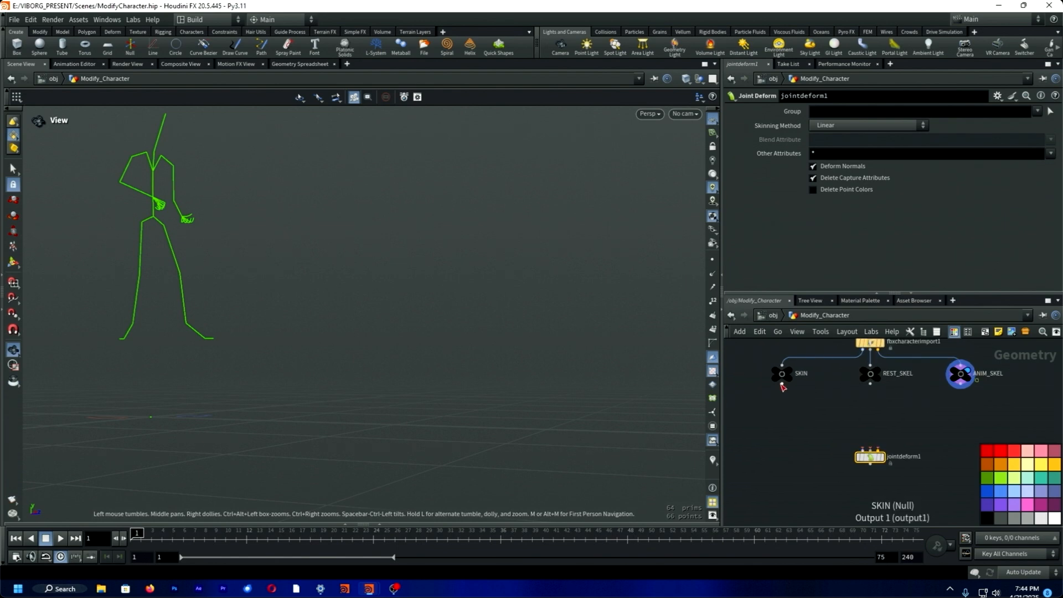
{"action": "left_click_drag", "start_coordinate": [782, 386], "coordinate": [862, 449]}
{"action": "left_click_drag", "start_coordinate": [870, 385], "coordinate": [876, 445]}
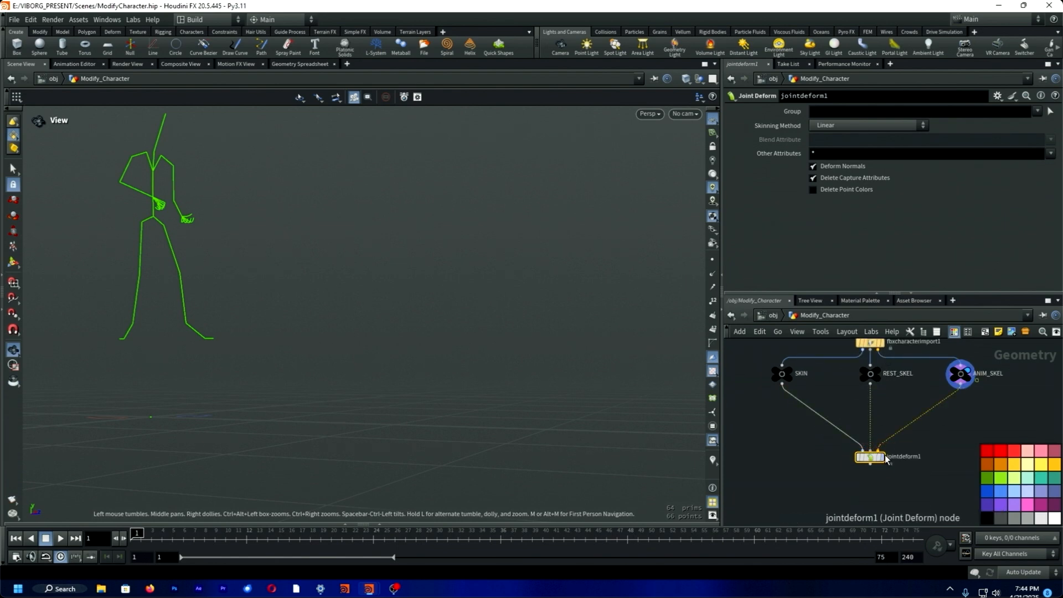
{"action": "left_click", "coordinate": [883, 457]}
{"action": "mouse_move", "coordinate": [150, 537]}
{"action": "left_mouse_down"}
{"action": "mouse_move", "coordinate": [639, 556]}
{"action": "mouse_move", "coordinate": [133, 546]}
{"action": "left_mouse_up"}
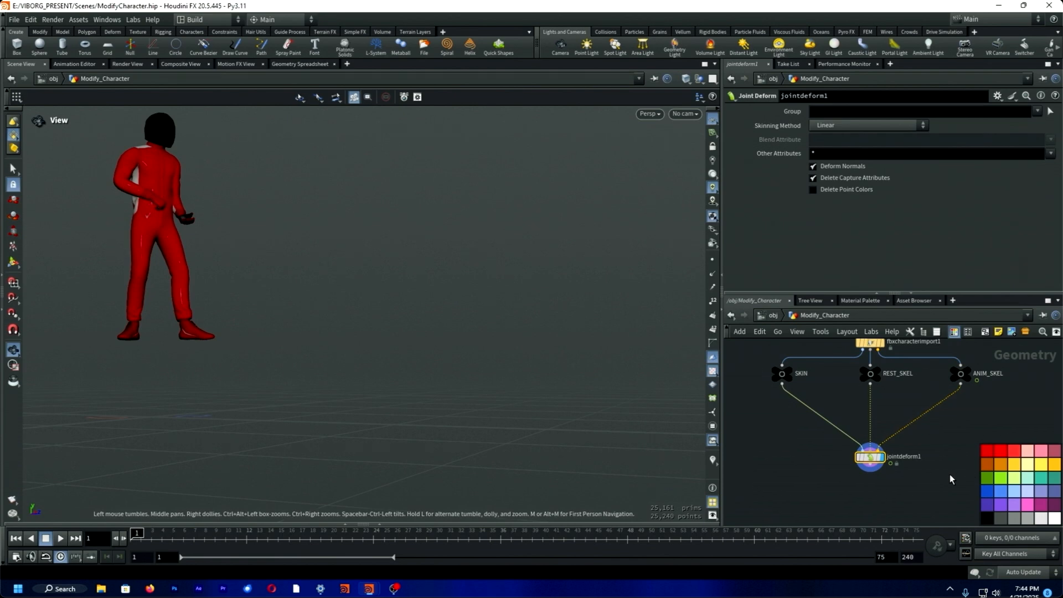
Duplicate the SKIN, REST_SKEL and ANIM_SKEL nulls.
{"action": "key", "text": "c"}
{"action": "scroll", "coordinate": [949, 475], "scroll_direction": "down", "scroll_amount": 2}
{"action": "middle_click_drag", "start_coordinate": [949, 474], "coordinate": [973, 486]}
{"action": "left_click_drag", "start_coordinate": [806, 400], "coordinate": [992, 444]}
{"action": "key", "text": "ctrl+c"}
{"action": "key", "text": "ctrl+v"}
Wire the duplicated nulls between their respective originals and the Joint Deform node.
{"action": "left_click_drag", "start_coordinate": [917, 446], "coordinate": [839, 444]}
{"action": "left_click_drag", "start_coordinate": [908, 411], "coordinate": [912, 443]}
{"action": "left_click_drag", "start_coordinate": [983, 411], "coordinate": [987, 444]}
{"action": "left_click_drag", "start_coordinate": [838, 455], "coordinate": [907, 468]}
{"action": "key", "text": "ctrl+z"}
{"action": "left_click_drag", "start_coordinate": [987, 454], "coordinate": [898, 487]}
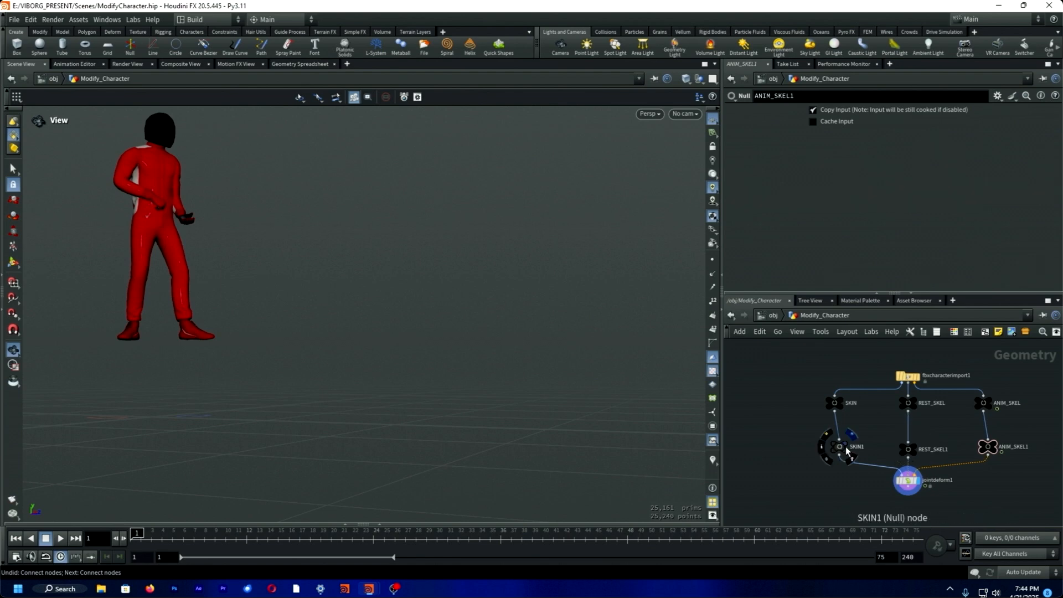
{"action": "left_click_drag", "start_coordinate": [983, 458], "coordinate": [979, 458]}
Enlarge the network area and spread the import and original nulls away from the duplicated nulls and Joint Deform.
{"action": "scroll", "coordinate": [919, 461], "scroll_direction": "down", "scroll_amount": 3}
{"action": "middle_click_drag", "start_coordinate": [919, 461], "coordinate": [874, 433]}
{"action": "left_click_drag", "start_coordinate": [863, 293], "coordinate": [862, 219]}
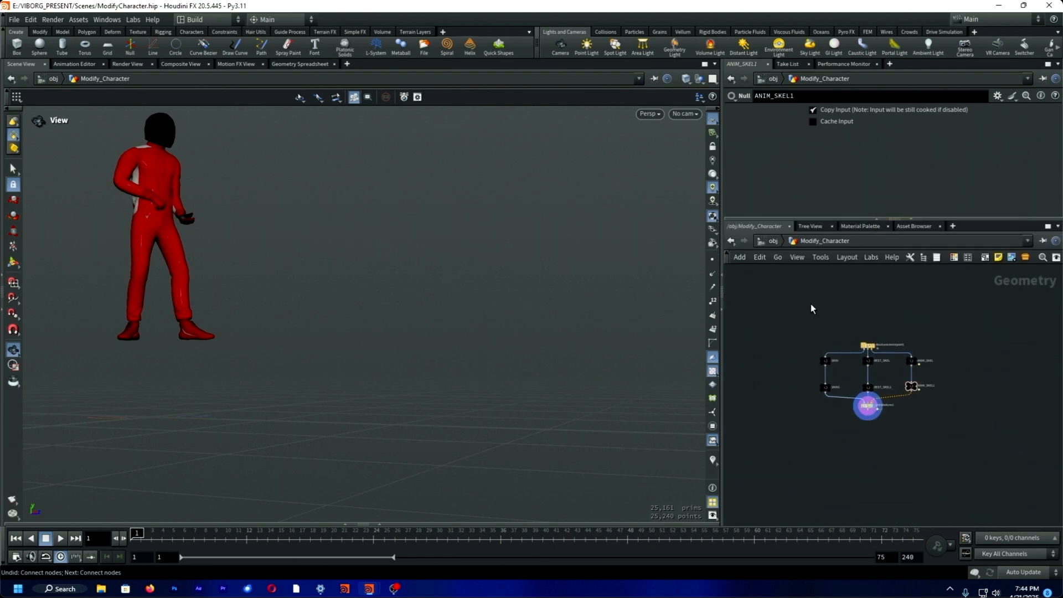
{"action": "left_click_drag", "start_coordinate": [800, 310], "coordinate": [937, 369]}
{"action": "left_click_drag", "start_coordinate": [868, 347], "coordinate": [868, 293]}
{"action": "left_click_drag", "start_coordinate": [773, 369], "coordinate": [938, 448]}
{"action": "left_click_drag", "start_coordinate": [868, 388], "coordinate": [867, 473]}
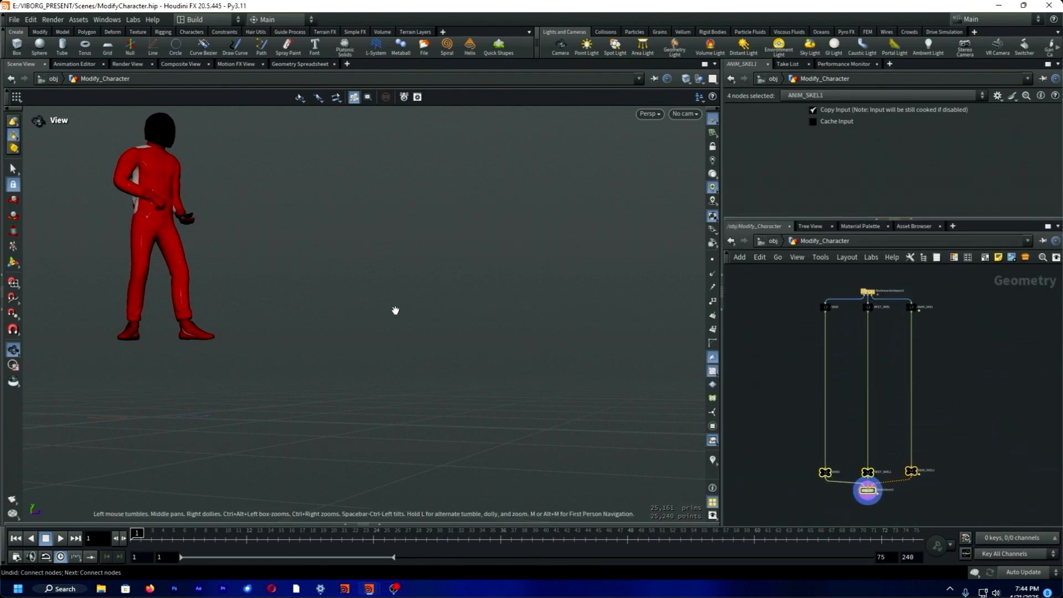
Display the output of the SKIN null in the viewport.
{"action": "middle_click_drag", "start_coordinate": [396, 310], "coordinate": [471, 332]}
{"action": "right_click_drag", "start_coordinate": [471, 332], "coordinate": [430, 279]}
{"action": "scroll", "coordinate": [825, 306], "scroll_direction": "up", "scroll_amount": 5}
{"action": "left_click", "coordinate": [820, 312]}
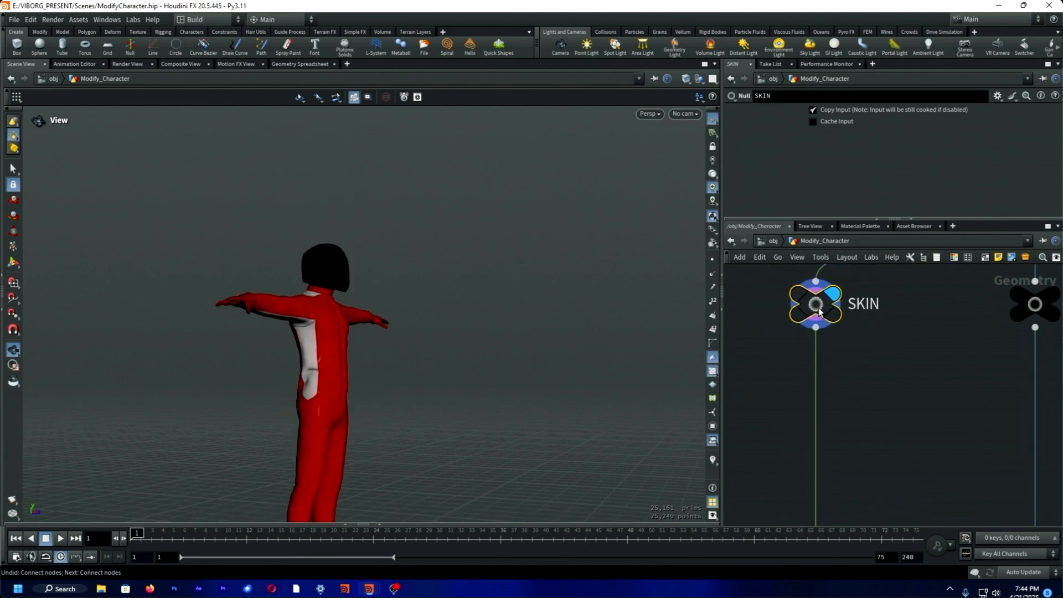
{"action": "middle_click_drag", "start_coordinate": [875, 395], "coordinate": [863, 405]}
{"action": "key", "text": "Tab"}
{"action": "key", "text": "Escape"}
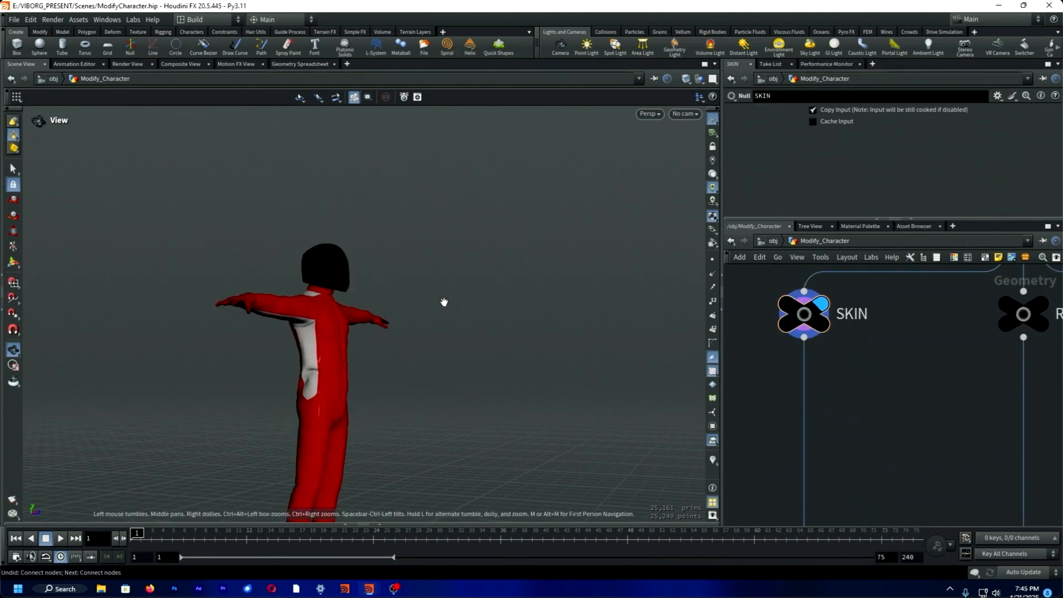
Select one of the character's arms and isolate it with a Blast node set to Delete Non Selected.
{"action": "left_click_drag", "start_coordinate": [443, 304], "coordinate": [337, 326]}
{"action": "left_click", "coordinate": [13, 168]}
{"action": "left_click_drag", "start_coordinate": [601, 252], "coordinate": [410, 362]}
{"action": "key", "text": "Tab"}
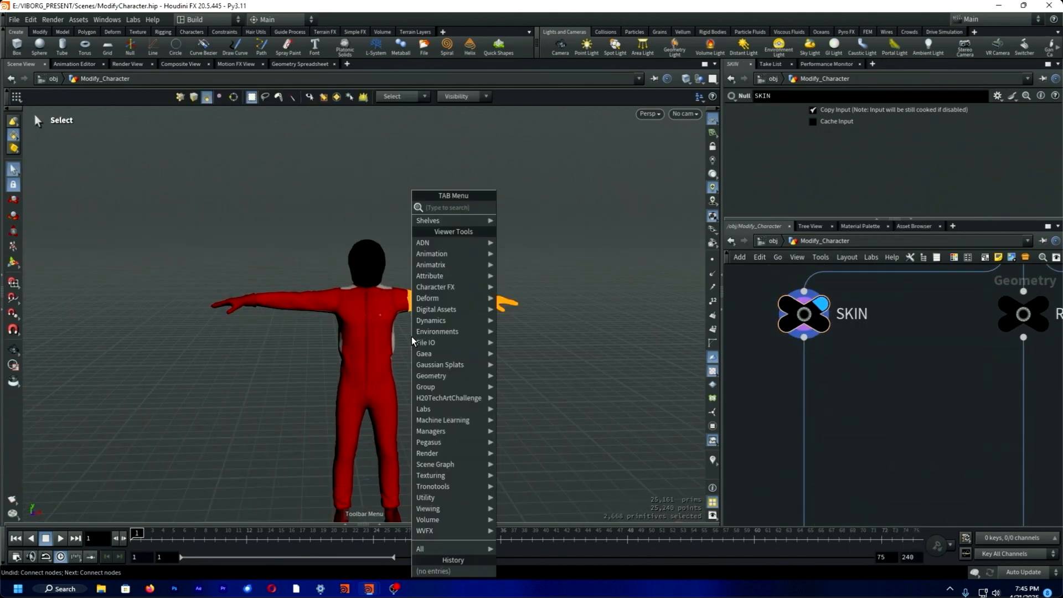
{"action": "type", "text": "bl"}
{"action": "key", "text": "Return"}
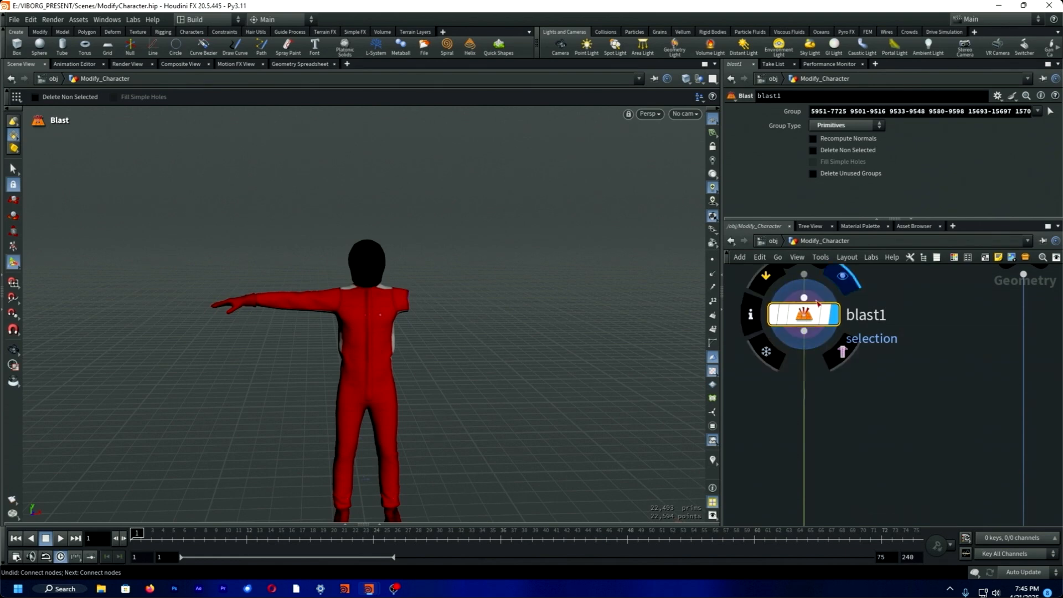
{"action": "left_click", "coordinate": [832, 150]}
{"action": "left_click_drag", "start_coordinate": [439, 260], "coordinate": [446, 253], "text": "alt"}
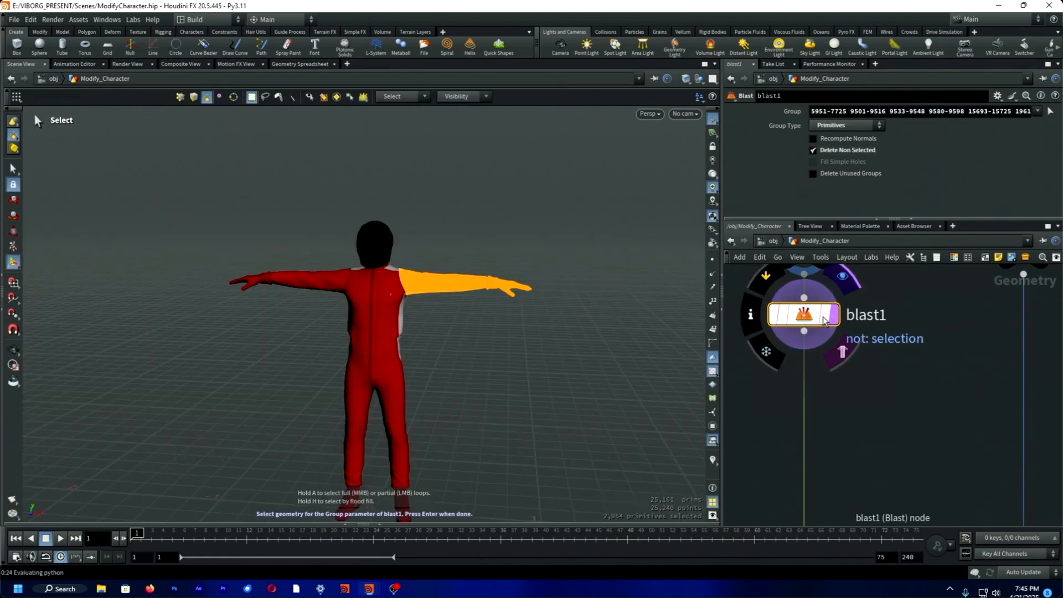
Branch a Null named ORIGINAL_SKIN off the SKIN null and place it beside the Blast node.
{"action": "middle_click_drag", "start_coordinate": [809, 323], "coordinate": [804, 389]}
{"action": "scroll", "coordinate": [804, 389], "scroll_direction": "up", "scroll_amount": 1}
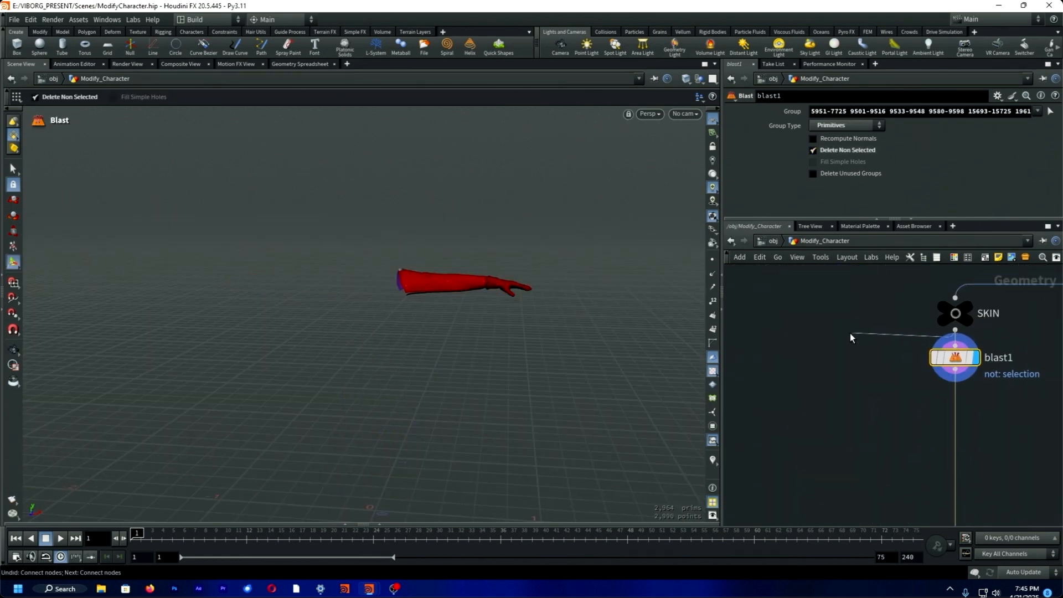
{"action": "key", "text": "Tab"}
{"action": "type", "text": "null"}
{"action": "key", "text": "Return"}
{"action": "key", "text": "Return"}
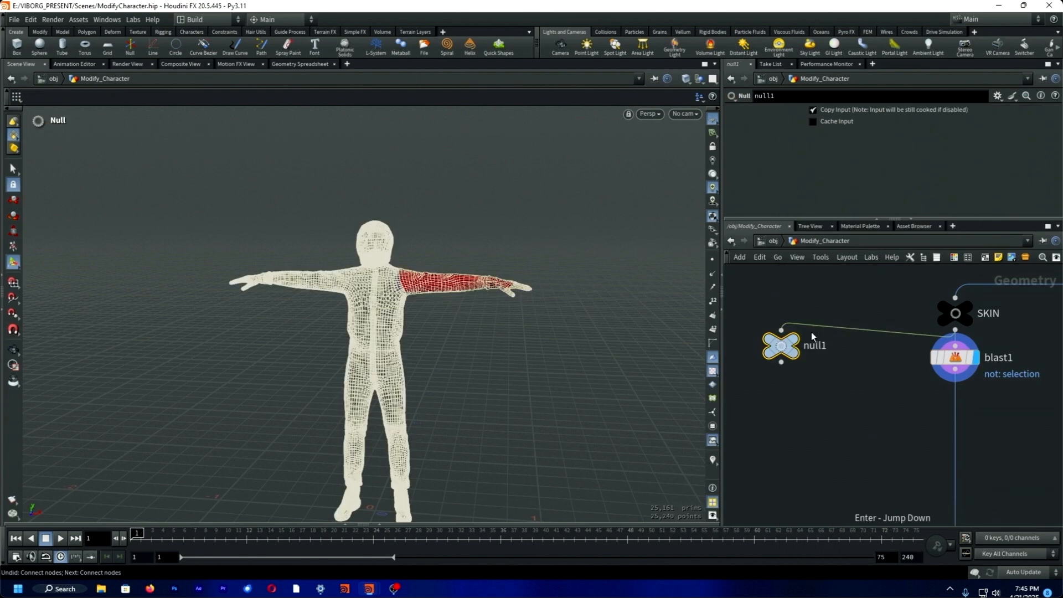
{"action": "key", "text": "F2"}
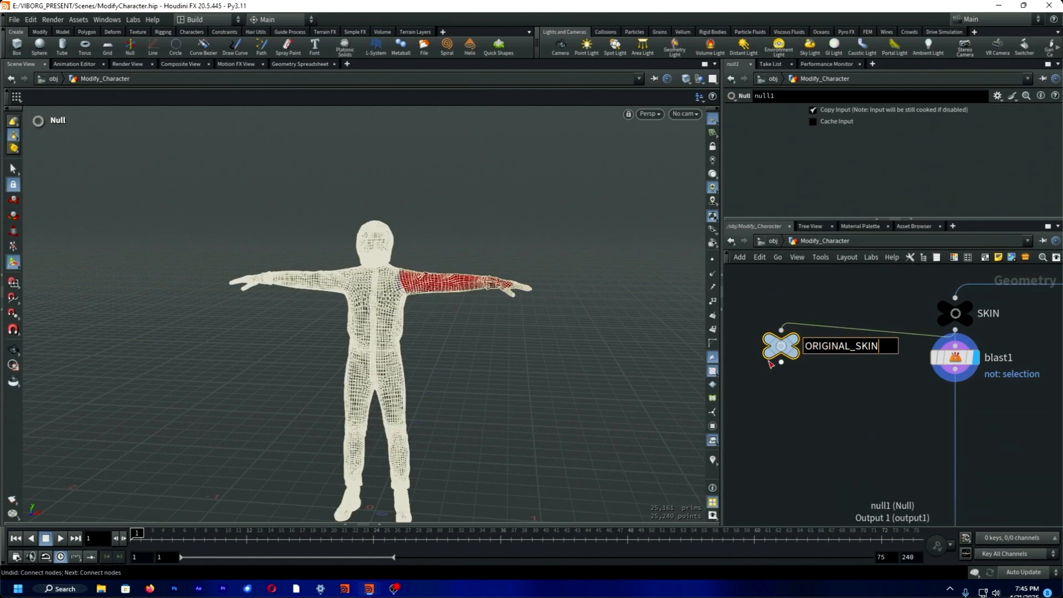
{"action": "key", "text": "Return"}
{"action": "left_click", "coordinate": [806, 320]}
{"action": "left_click_drag", "start_coordinate": [783, 347], "coordinate": [780, 358]}
Display the Blast node and rename it KEEP_HAND.
{"action": "left_click", "coordinate": [975, 358]}
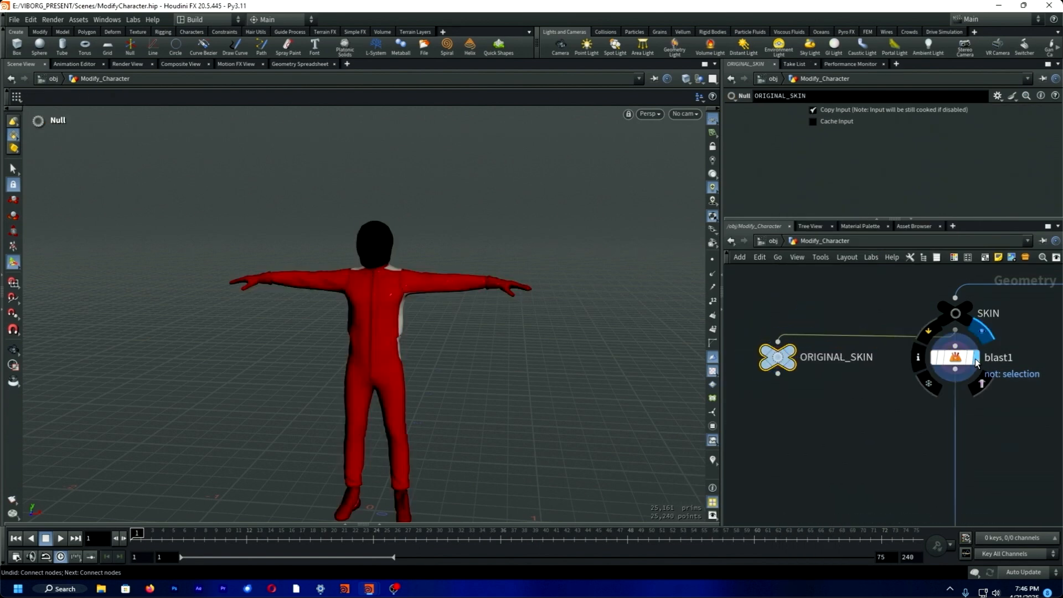
{"action": "middle_click_drag", "start_coordinate": [969, 420], "coordinate": [836, 441]}
{"action": "double_click", "coordinate": [871, 377]}
{"action": "type", "text": "KEEP_HAND"}
{"action": "key", "text": "Return"}
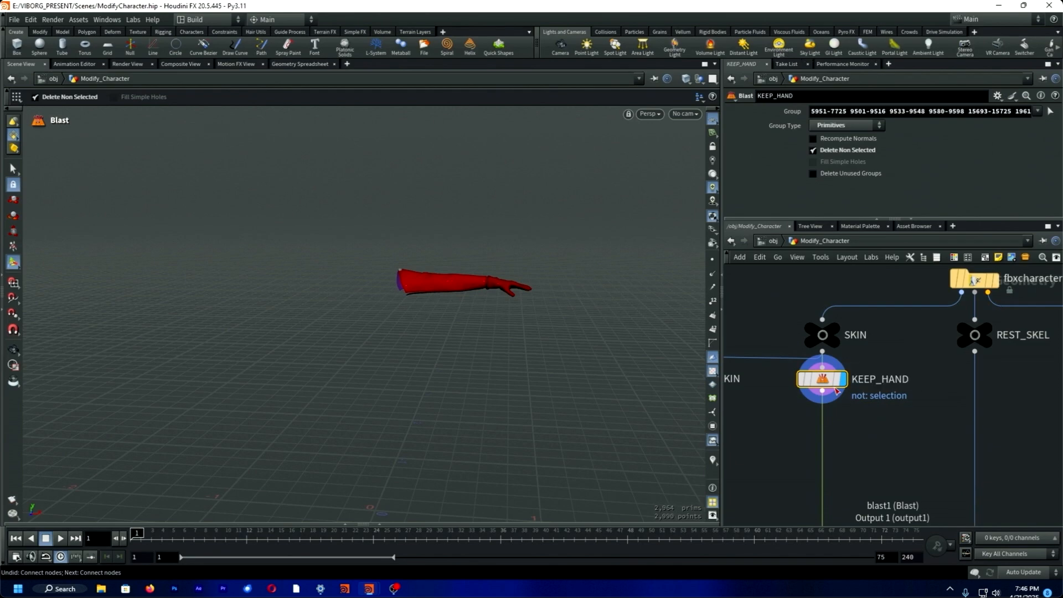
Insert a Transform node after KEEP_HAND and display it.
{"action": "scroll", "coordinate": [863, 387], "scroll_direction": "down", "scroll_amount": 3}
{"action": "scroll", "coordinate": [872, 387], "scroll_direction": "up", "scroll_amount": 2}
{"action": "scroll", "coordinate": [872, 388], "scroll_direction": "up", "scroll_amount": 2}
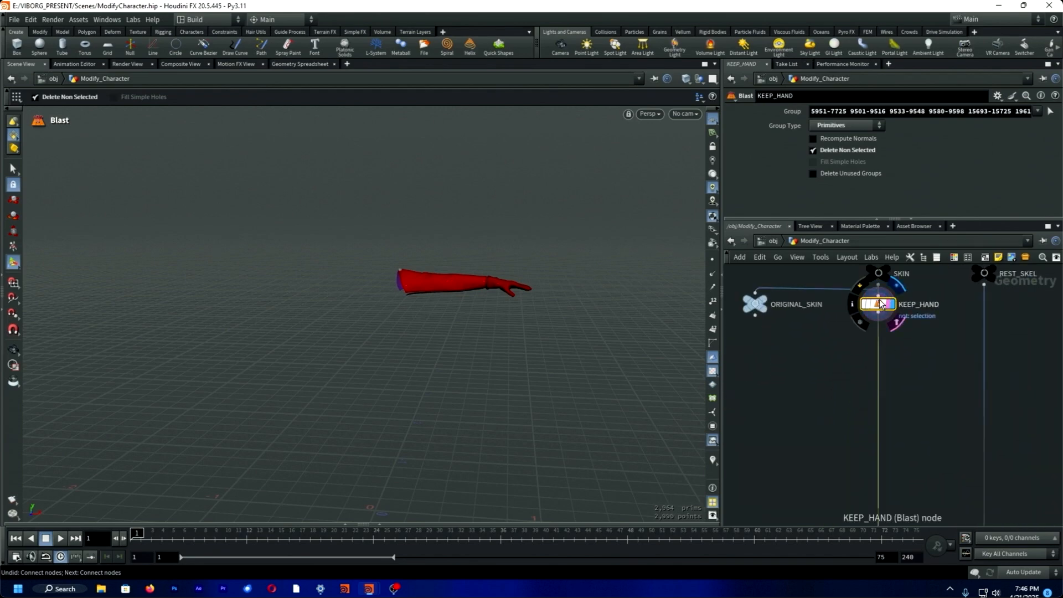
{"action": "key", "text": "Tab"}
{"action": "type", "text": "trans"}
{"action": "key", "text": "Return"}
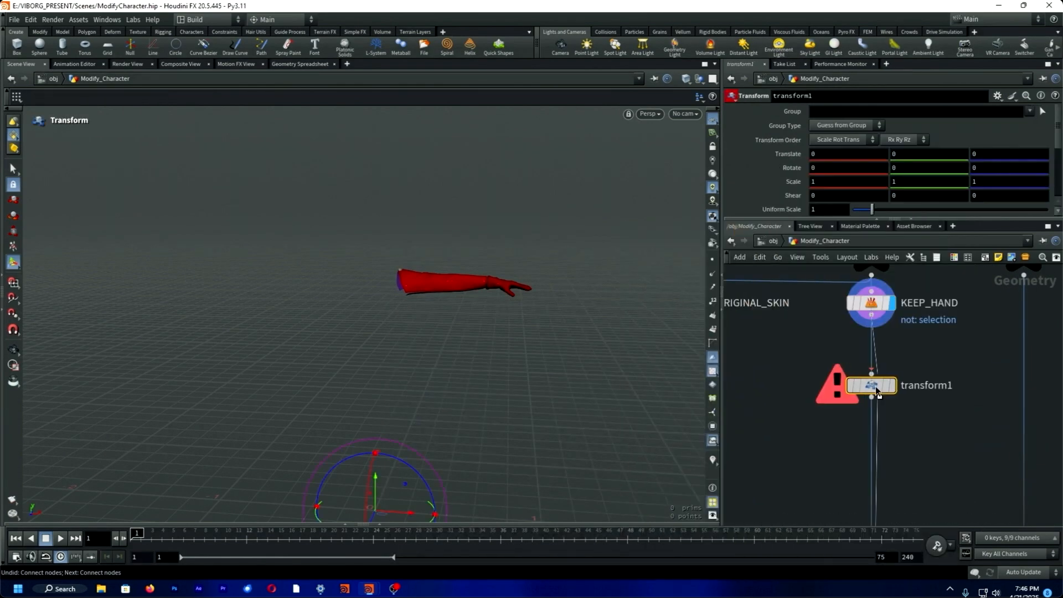
{"action": "left_click", "coordinate": [871, 386]}
{"action": "left_click", "coordinate": [892, 386]}
Rotate the isolated arm about -64 degrees around Y and show ORIGINAL_SKIN as a template reference.
{"action": "left_click_drag", "start_coordinate": [581, 385], "coordinate": [508, 424], "text": "alt"}
{"action": "key", "text": "Return"}
{"action": "left_click_drag", "start_coordinate": [445, 450], "coordinate": [359, 467]}
{"action": "middle_click_drag", "start_coordinate": [815, 341], "coordinate": [933, 389]}
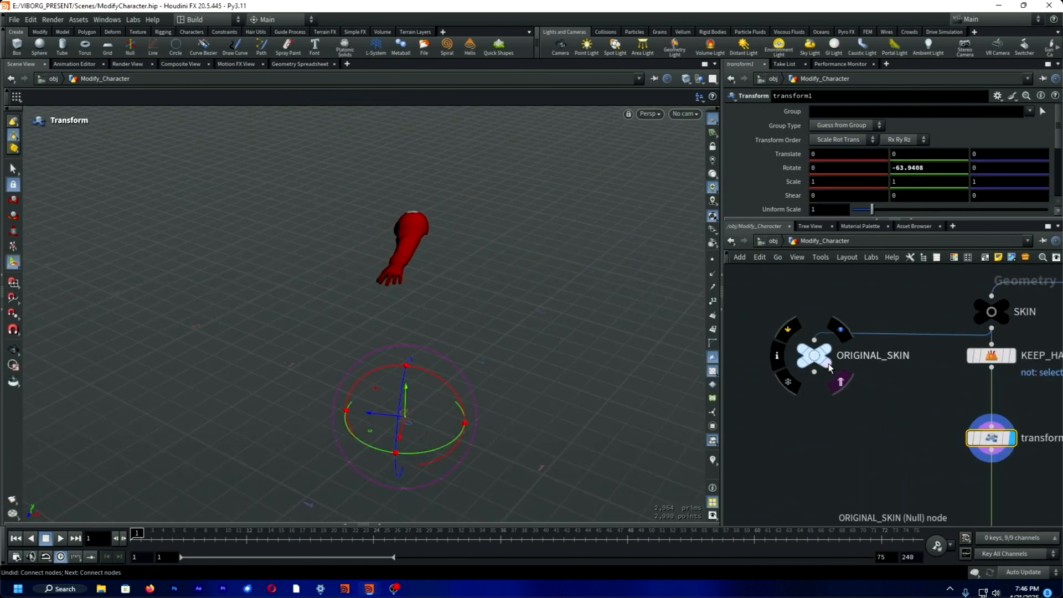
{"action": "left_click", "coordinate": [841, 380]}
Set the arm's Y rotation to -90 and lower its Y translation to -0.08.
{"action": "left_click_drag", "start_coordinate": [498, 422], "coordinate": [462, 425], "text": "alt"}
{"action": "left_click_drag", "start_coordinate": [443, 462], "coordinate": [424, 467]}
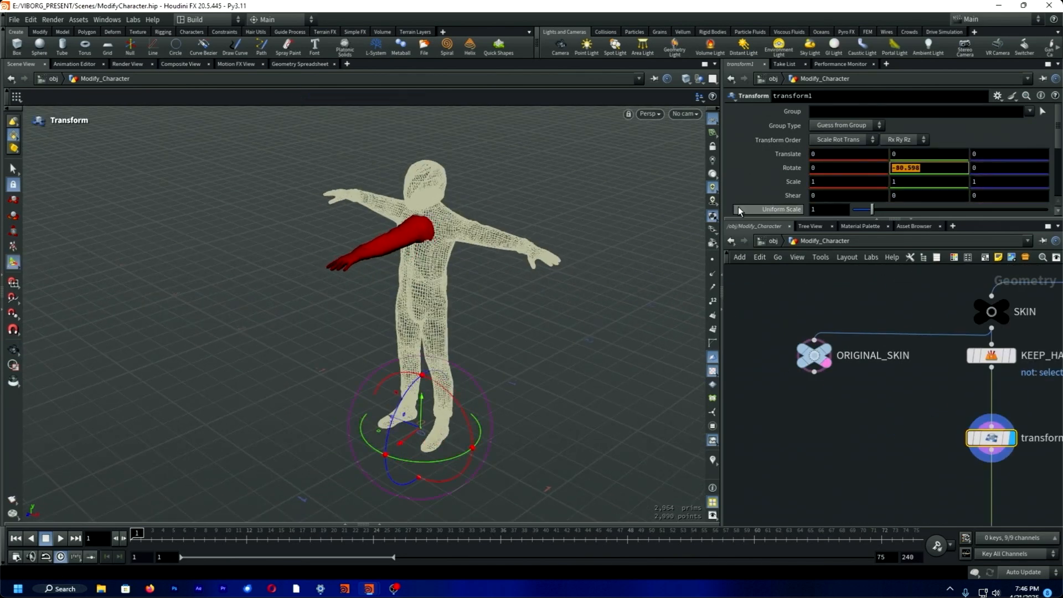
{"action": "type", "text": "-90"}
{"action": "key", "text": "Return"}
{"action": "middle_click_drag", "start_coordinate": [914, 157], "coordinate": [888, 175]}
{"action": "left_click_drag", "start_coordinate": [425, 368], "coordinate": [463, 340], "text": "alt"}
{"action": "scroll", "coordinate": [839, 406], "scroll_direction": "down", "scroll_amount": 3}
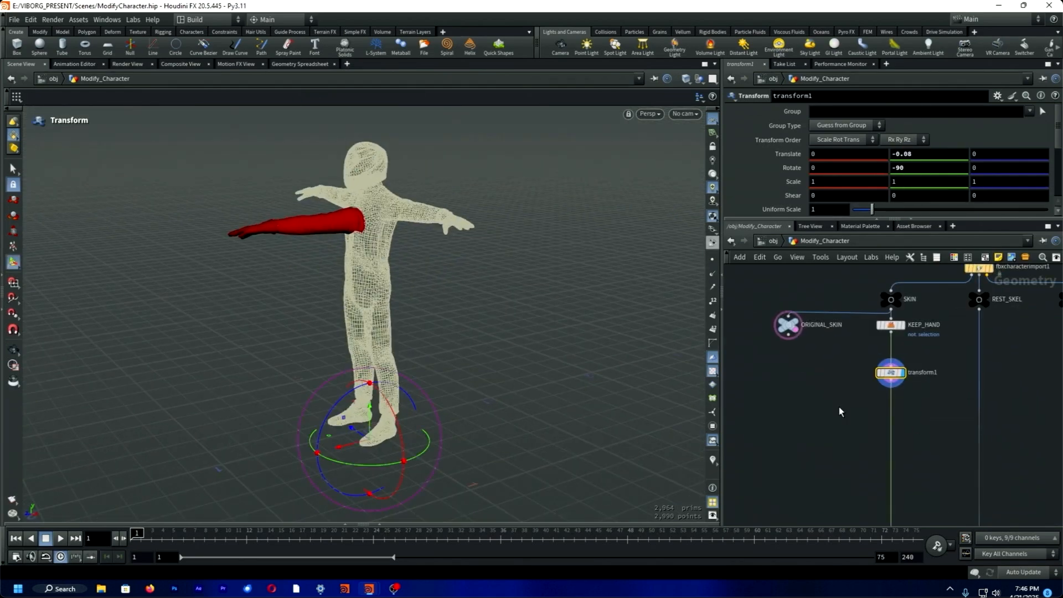
Add a Merge node fed by ORIGINAL_SKIN and rename the arm's Transform node position_hand.
{"action": "key", "text": "Tab"}
{"action": "type", "text": "merge"}
{"action": "key", "text": "Return"}
{"action": "left_click", "coordinate": [822, 429]}
{"action": "left_click_drag", "start_coordinate": [788, 338], "coordinate": [820, 423]}
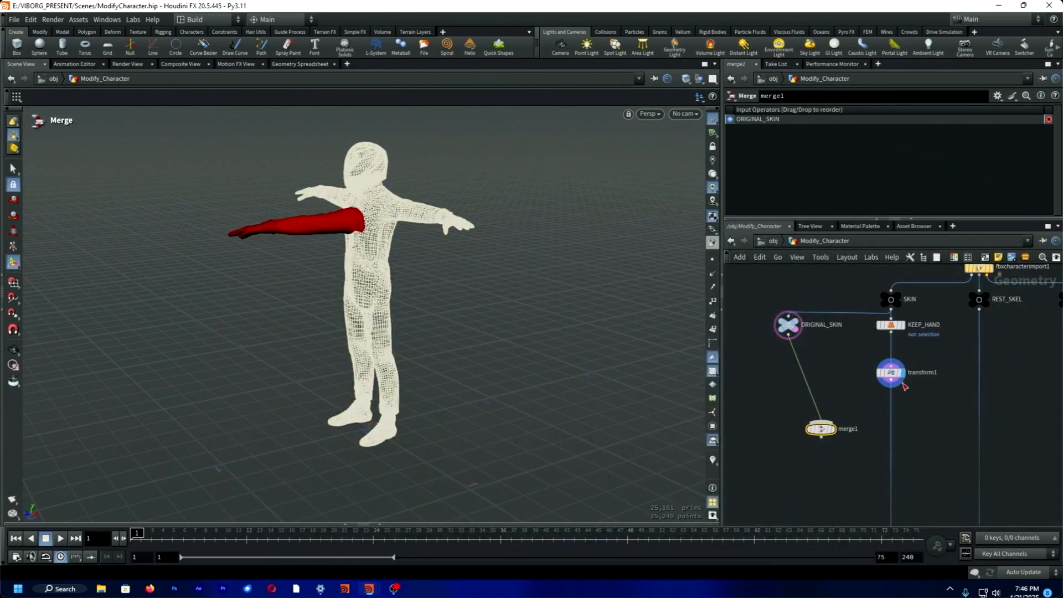
{"action": "type", "text": "position_hand"}
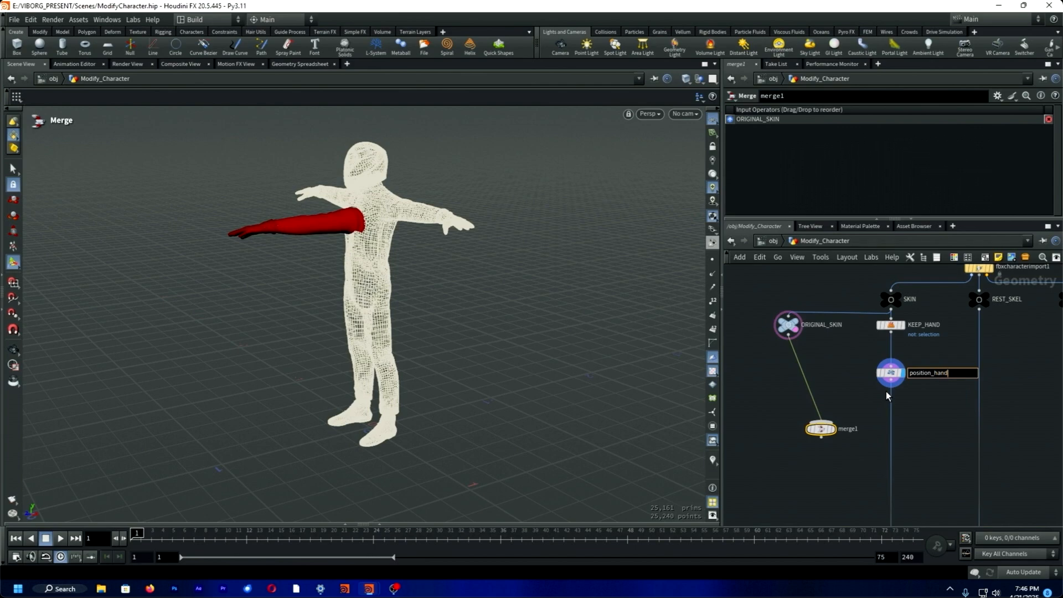
{"action": "key", "text": "Return"}
Wire position_hand into merge1, display the merge and turn off the template reference on ORIGINAL_SKIN.
{"action": "left_click_drag", "start_coordinate": [891, 383], "coordinate": [820, 424]}
{"action": "scroll", "coordinate": [855, 391], "scroll_direction": "up", "scroll_amount": 2}
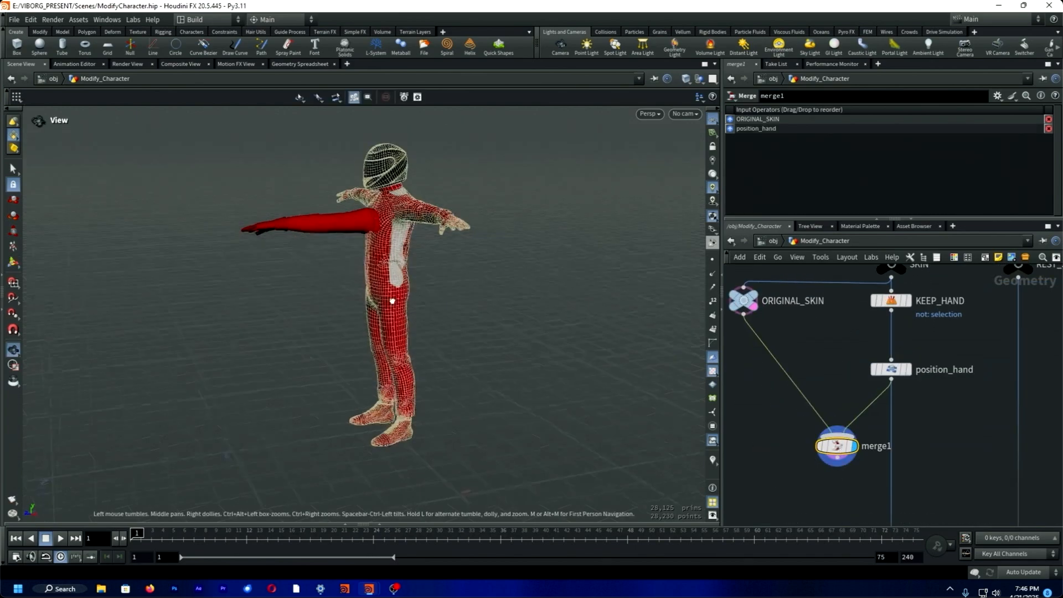
{"action": "left_click", "coordinate": [752, 307]}
{"action": "mouse_move", "coordinate": [389, 266]}
{"action": "left_mouse_down", "text": "alt"}
{"action": "mouse_move", "coordinate": [641, 247]}
{"action": "mouse_move", "coordinate": [394, 263]}
{"action": "left_mouse_up", "text": "alt"}
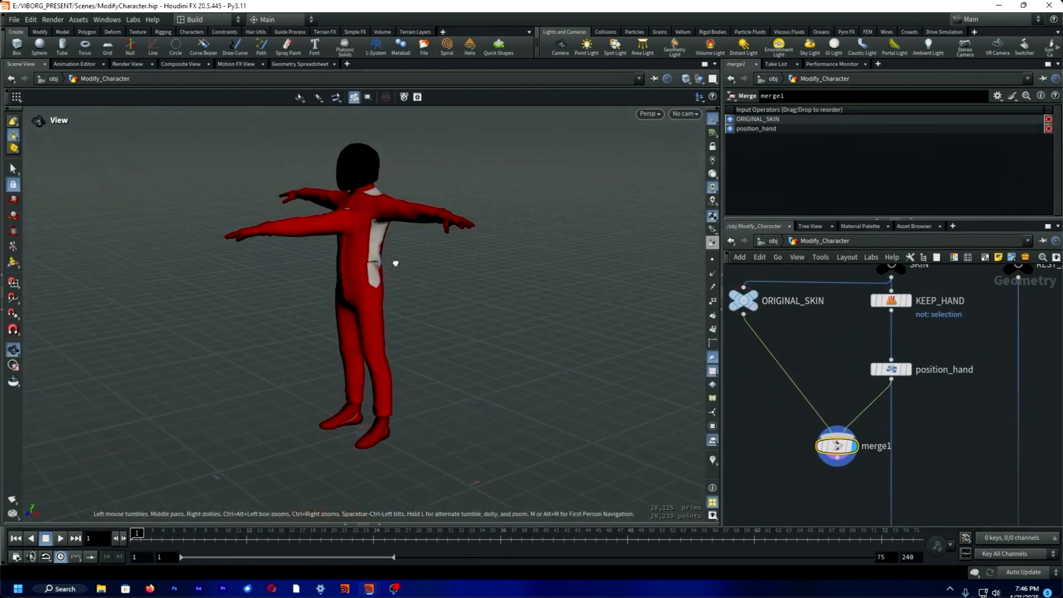
Place merge1 in the skin branch so that it feeds SKIN1.
{"action": "scroll", "coordinate": [858, 481], "scroll_direction": "down", "scroll_amount": 2}
{"action": "middle_click_drag", "start_coordinate": [858, 482], "coordinate": [804, 426]}
{"action": "left_click_drag", "start_coordinate": [788, 408], "coordinate": [825, 507]}
{"action": "left_click_drag", "start_coordinate": [788, 398], "coordinate": [824, 479]}
{"action": "middle_click_drag", "start_coordinate": [825, 479], "coordinate": [810, 391]}
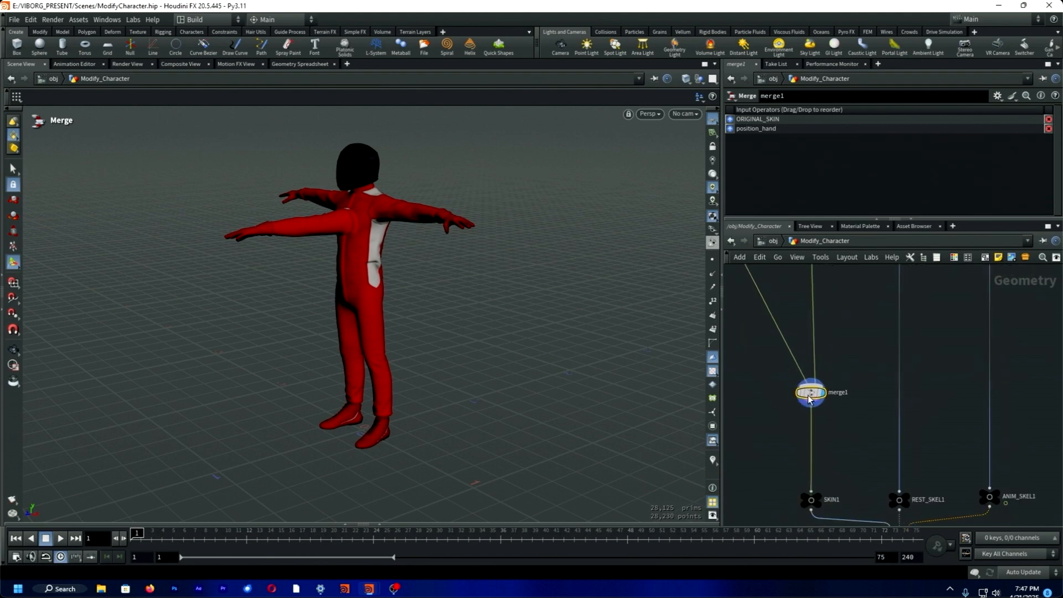
{"action": "left_click_drag", "start_coordinate": [811, 391], "coordinate": [806, 396]}
Colour the position_hand node red.
{"action": "middle_click_drag", "start_coordinate": [827, 347], "coordinate": [819, 443]}
{"action": "scroll", "coordinate": [818, 427], "scroll_direction": "up", "scroll_amount": 2}
{"action": "left_click_drag", "start_coordinate": [817, 427], "coordinate": [818, 407]}
{"action": "left_click", "coordinate": [809, 404]}
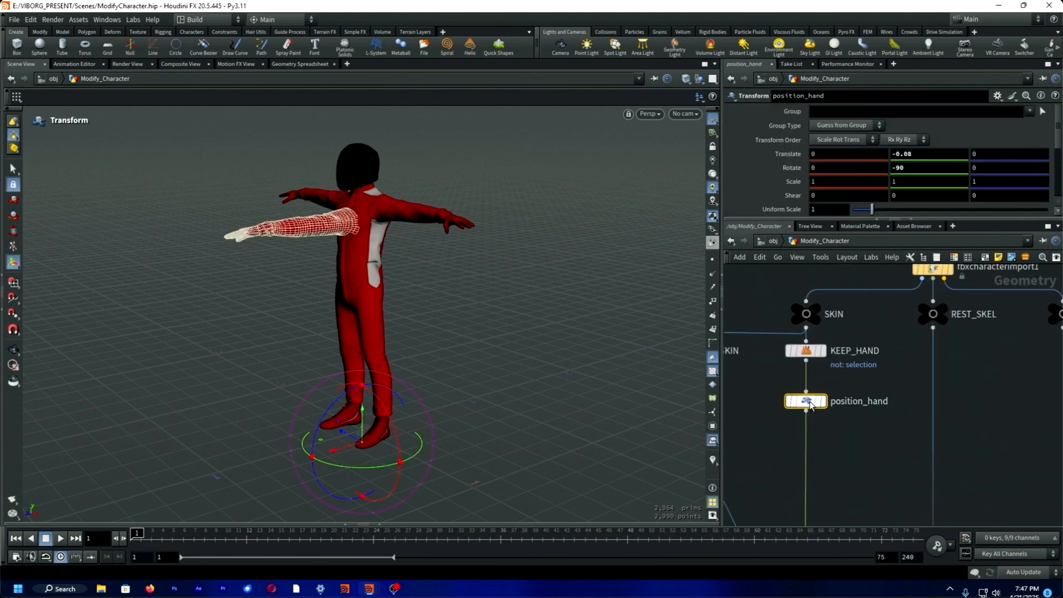
{"action": "key", "text": "c"}
{"action": "left_click", "coordinate": [987, 450]}
Create a reference copy of position_hand and place it beside the REST_SKEL branch.
{"action": "right_click", "coordinate": [805, 400]}
{"action": "mouse_move", "coordinate": [830, 392]}
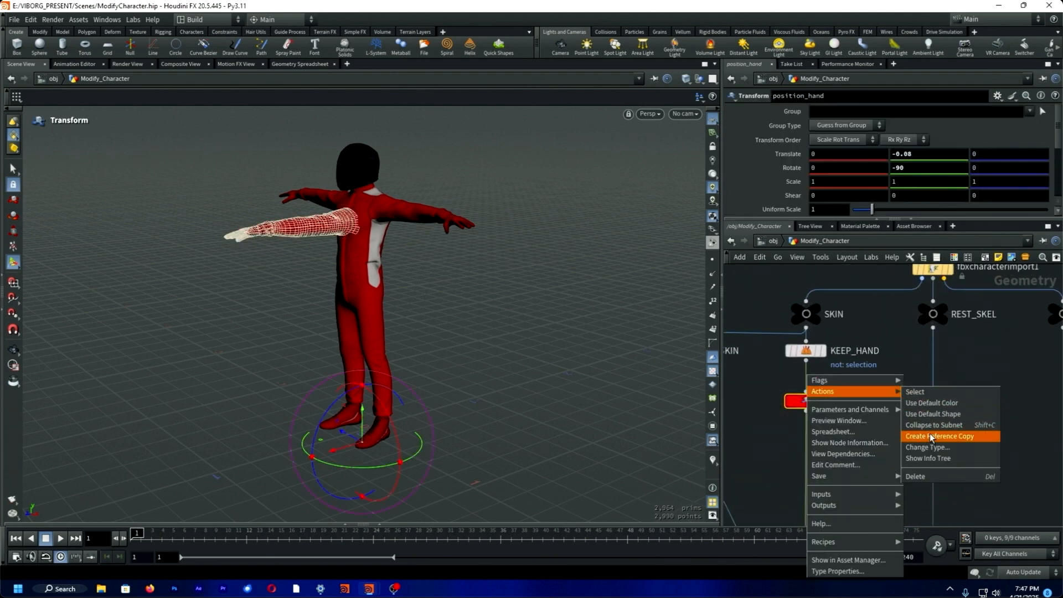
{"action": "left_click", "coordinate": [941, 437]}
{"action": "left_click_drag", "start_coordinate": [886, 441], "coordinate": [964, 440]}
{"action": "scroll", "coordinate": [954, 320], "scroll_direction": "up", "scroll_amount": 3}
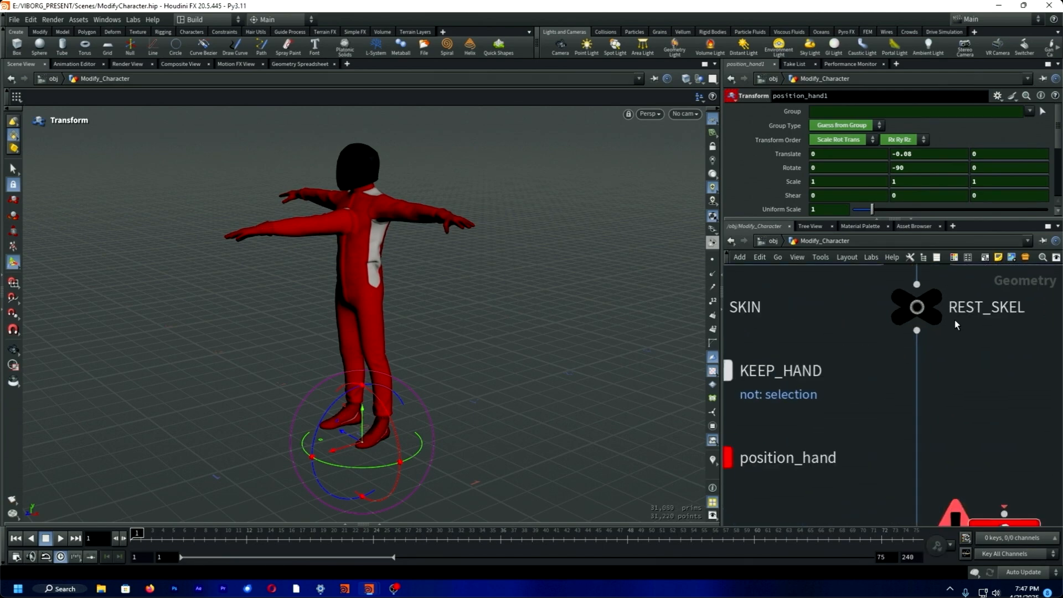
Insert a Delete Joints node after REST_SKEL and display it.
{"action": "left_click", "coordinate": [934, 300]}
{"action": "scroll", "coordinate": [935, 383], "scroll_direction": "down", "scroll_amount": 3}
{"action": "key", "text": "Tab"}
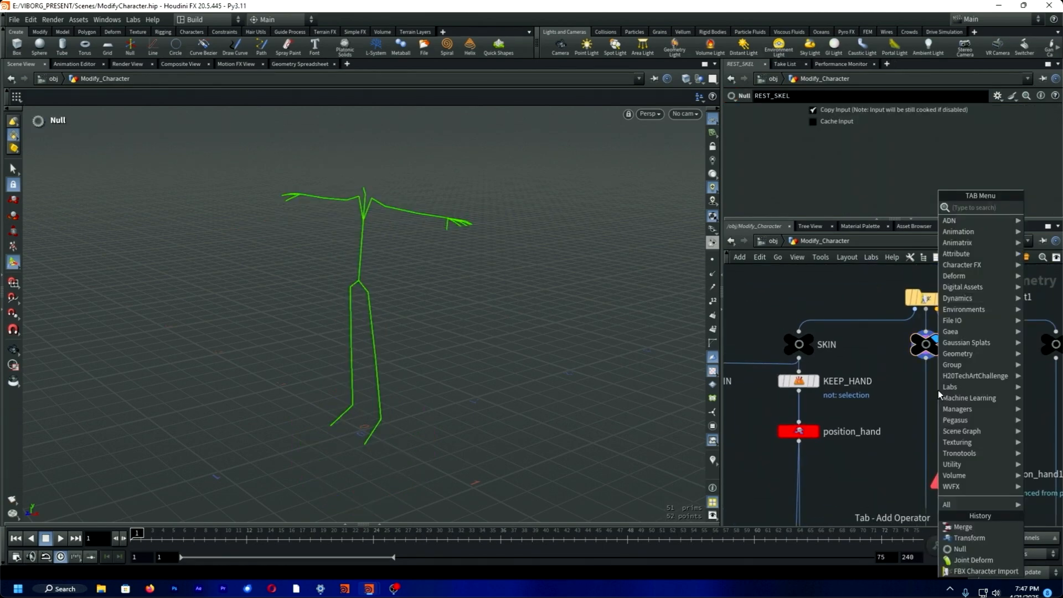
{"action": "type", "text": "delete j"}
{"action": "key", "text": "Return"}
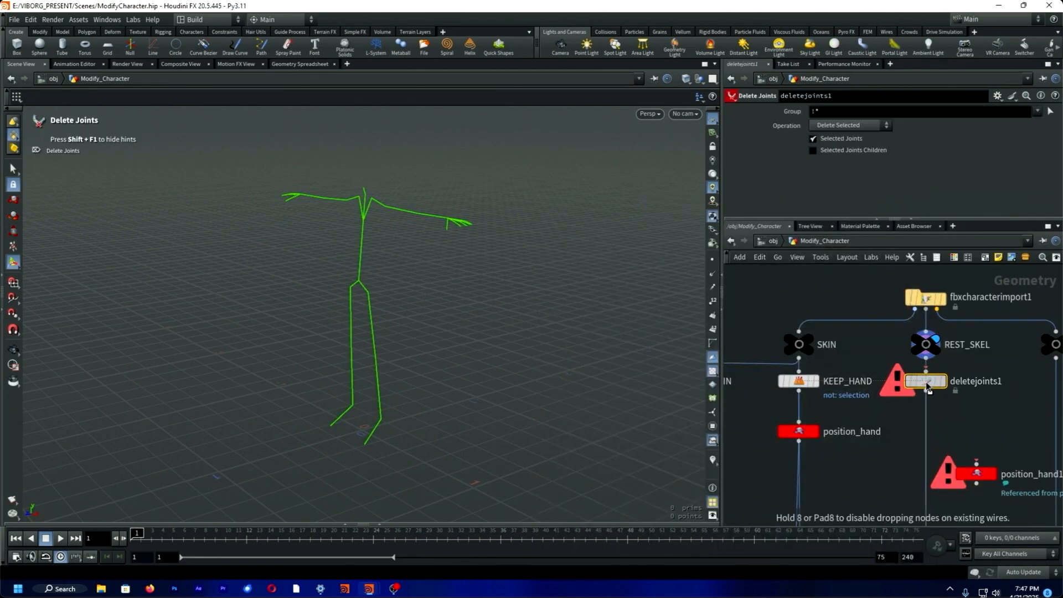
{"action": "left_click", "coordinate": [942, 381]}
{"action": "left_click_drag", "start_coordinate": [369, 208], "coordinate": [417, 202], "text": "alt"}
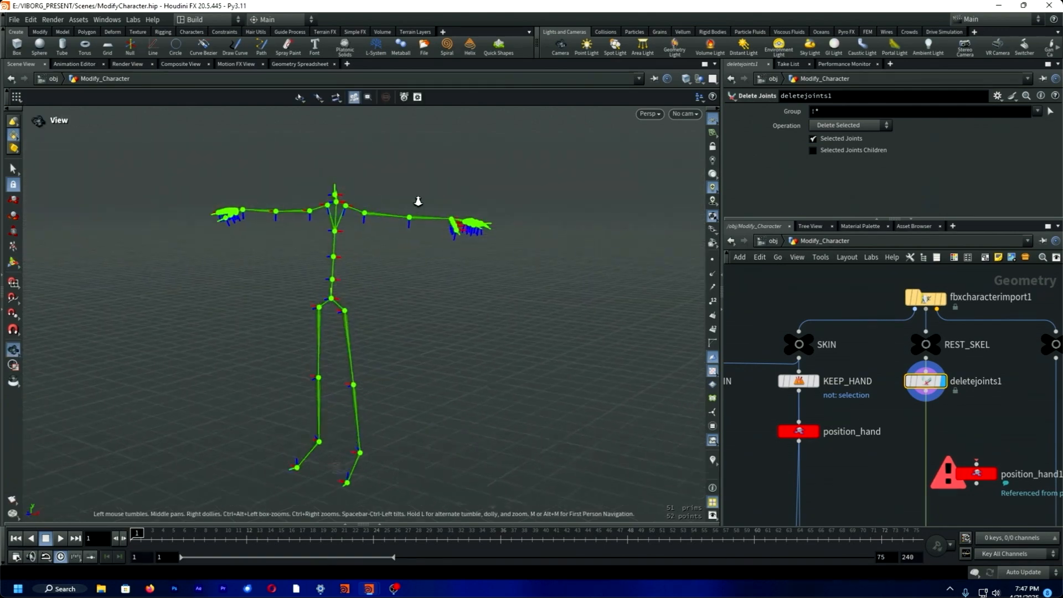
Group the left arm and hand joints in deletejoints1 and set the operation to Delete Non-Selected.
{"action": "scroll", "coordinate": [418, 201], "scroll_direction": "up", "scroll_amount": 4}
{"action": "left_click", "coordinate": [1048, 115]}
{"action": "left_click_drag", "start_coordinate": [339, 190], "coordinate": [664, 318]}
{"action": "key", "text": "Return"}
{"action": "left_click", "coordinate": [851, 125]}
{"action": "left_click", "coordinate": [845, 139]}
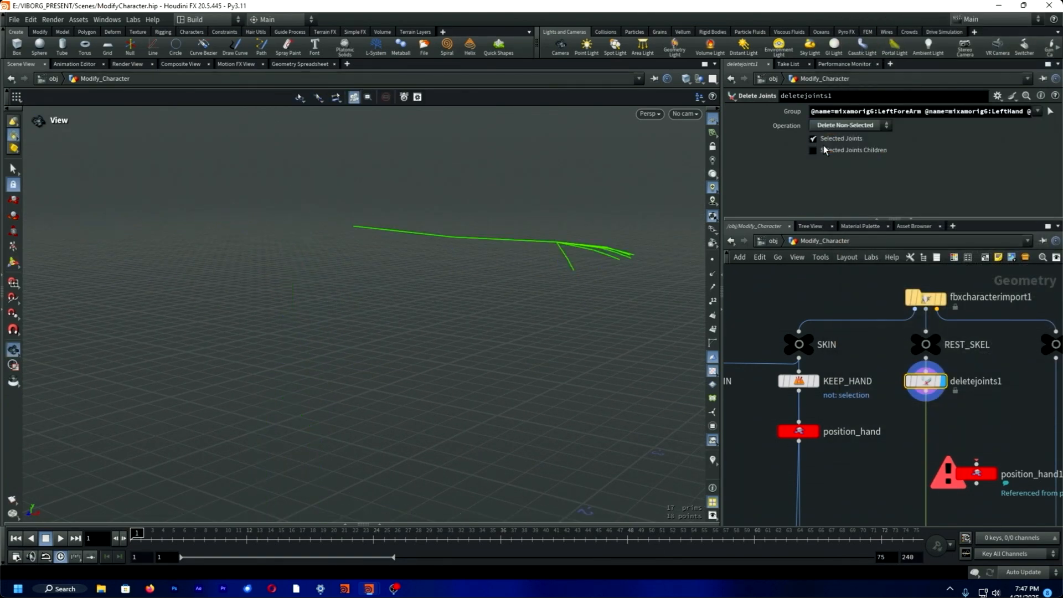
{"action": "left_click", "coordinate": [825, 387]}
{"action": "left_click", "coordinate": [950, 386]}
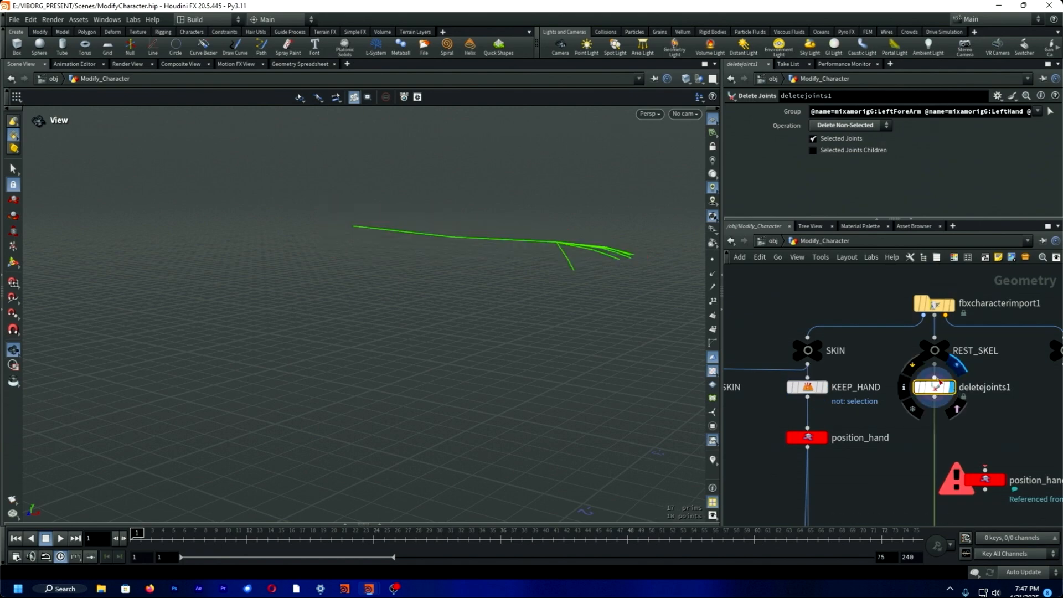
Insert position_hand1 after deletejoints1 in the rest skeleton branch and display it.
{"action": "left_click_drag", "start_coordinate": [520, 310], "coordinate": [502, 356]}
{"action": "scroll", "coordinate": [503, 356], "scroll_direction": "down", "scroll_amount": 3}
{"action": "middle_click_drag", "start_coordinate": [503, 356], "coordinate": [470, 332]}
{"action": "scroll", "coordinate": [789, 454], "scroll_direction": "down", "scroll_amount": 3}
{"action": "middle_click_drag", "start_coordinate": [804, 469], "coordinate": [771, 375]}
{"action": "scroll", "coordinate": [772, 374], "scroll_direction": "up", "scroll_amount": 1}
{"action": "left_click_drag", "start_coordinate": [920, 380], "coordinate": [880, 346]}
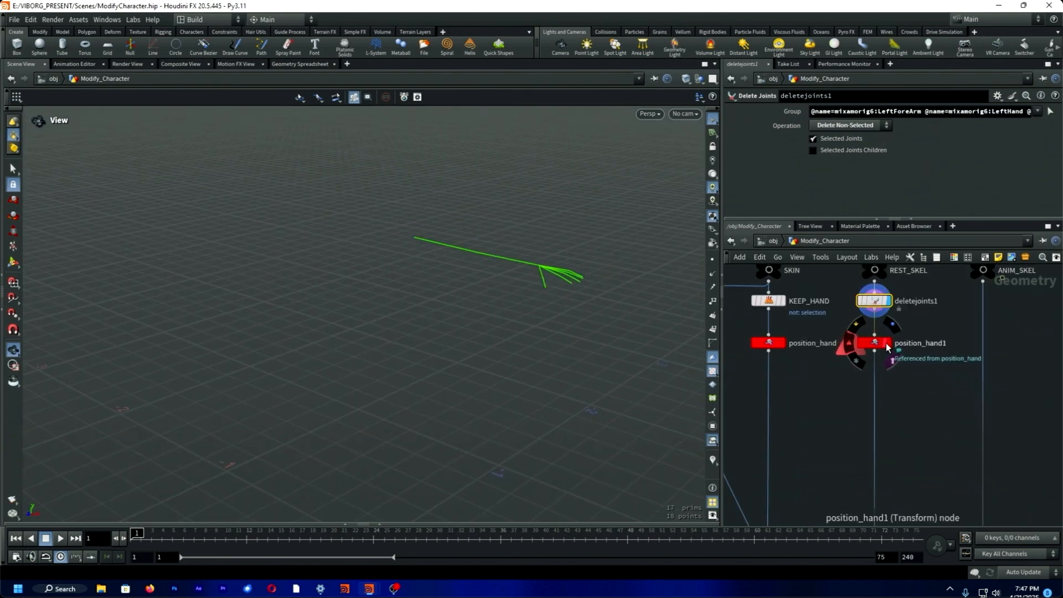
{"action": "left_click", "coordinate": [889, 343]}
Try adjusting the arm with position_hand's transform handle against the copied joints, and undo the change.
{"action": "left_click", "coordinate": [785, 347]}
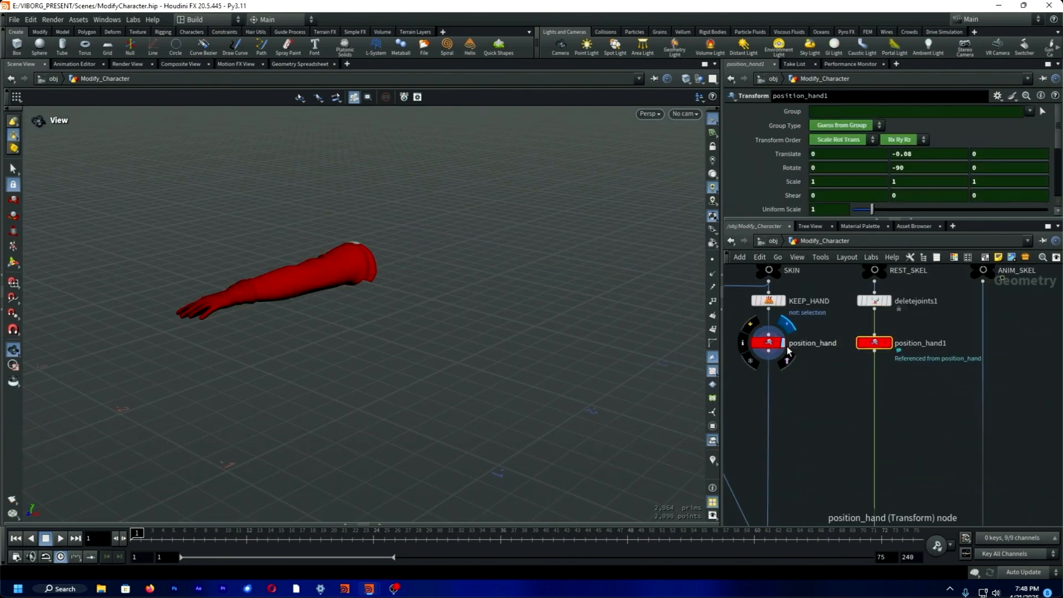
{"action": "key", "text": "Return"}
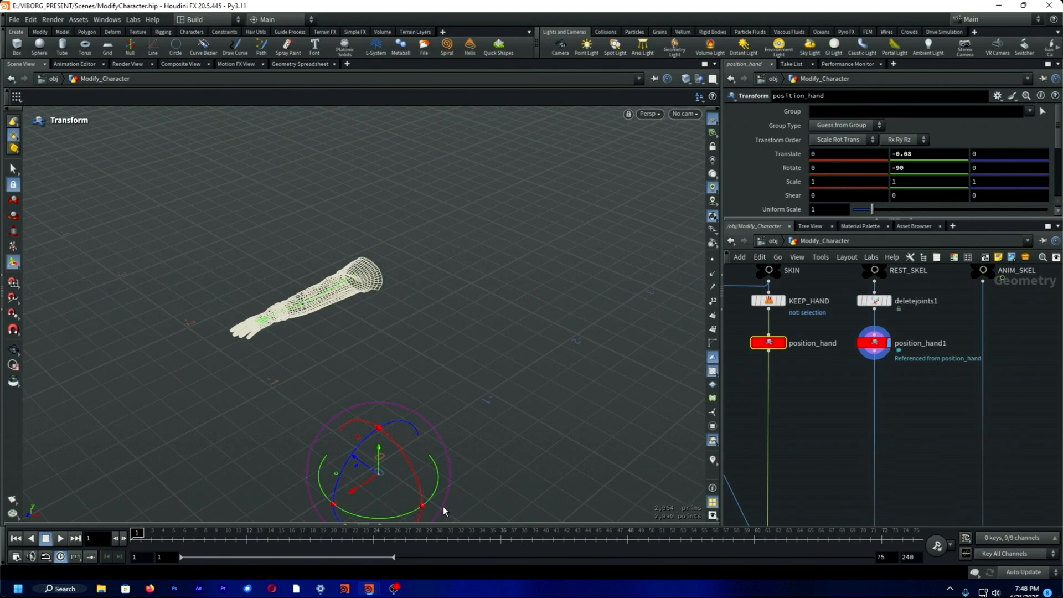
{"action": "left_click_drag", "start_coordinate": [443, 510], "coordinate": [403, 434]}
{"action": "key", "text": "ctrl+z"}
{"action": "key", "text": "ctrl+z"}
{"action": "key", "text": "ctrl+z"}
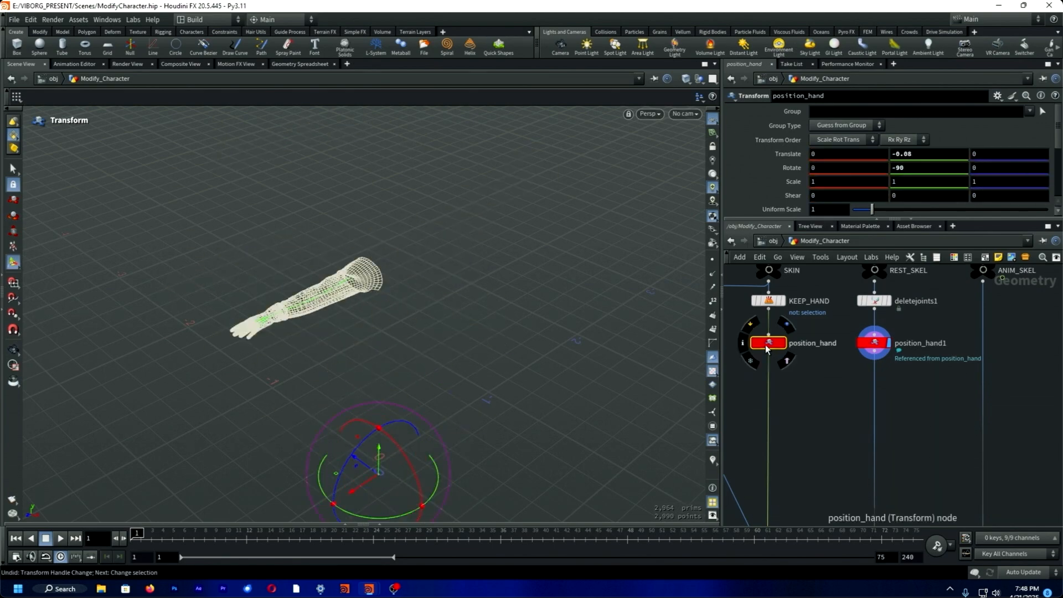
Insert an Attribute Wrangle after position_hand1.
{"action": "left_click", "coordinate": [868, 347]}
{"action": "middle_click_drag", "start_coordinate": [889, 393], "coordinate": [879, 357]}
{"action": "scroll", "coordinate": [879, 357], "scroll_direction": "down", "scroll_amount": 1}
{"action": "key", "text": "c"}
{"action": "key", "text": "Tab"}
{"action": "type", "text": "wrang"}
{"action": "key", "text": "Return"}
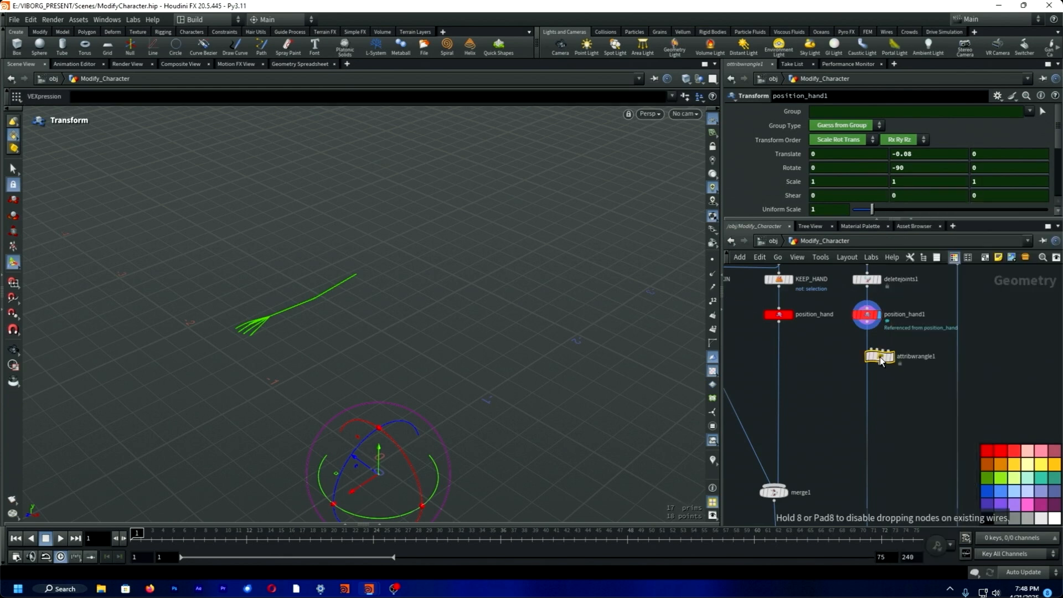
{"action": "left_click", "coordinate": [878, 356]}
{"action": "left_click_drag", "start_coordinate": [883, 358], "coordinate": [871, 347]}
Show position_hand1's point attributes in the Geometry Spreadsheet and rename the wrangle modify__bone_names.
{"action": "left_click", "coordinate": [870, 314]}
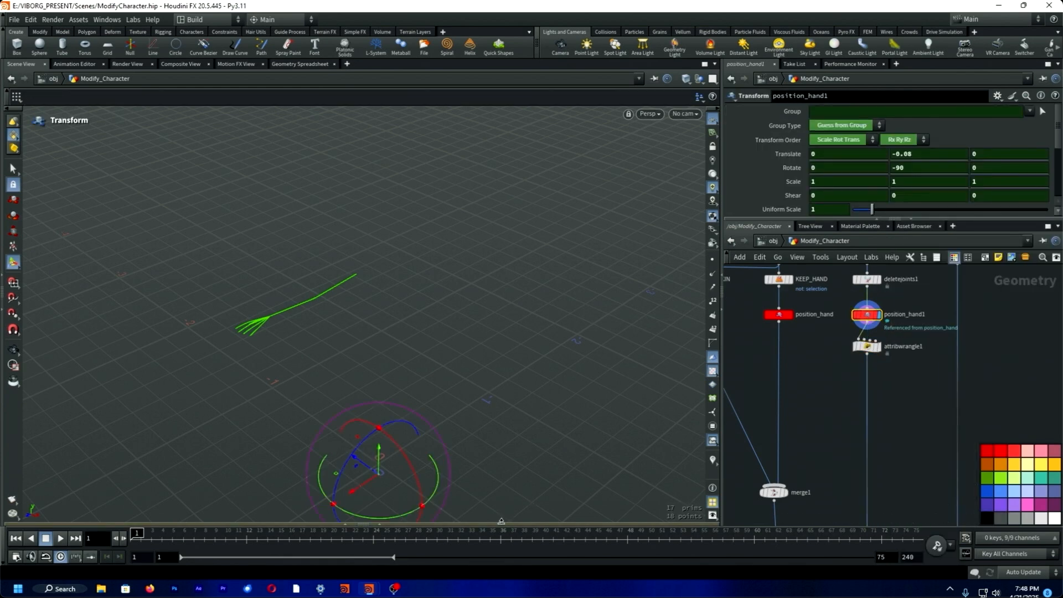
{"action": "left_click", "coordinate": [379, 524]}
{"action": "left_click_drag", "start_coordinate": [380, 342], "coordinate": [504, 342]}
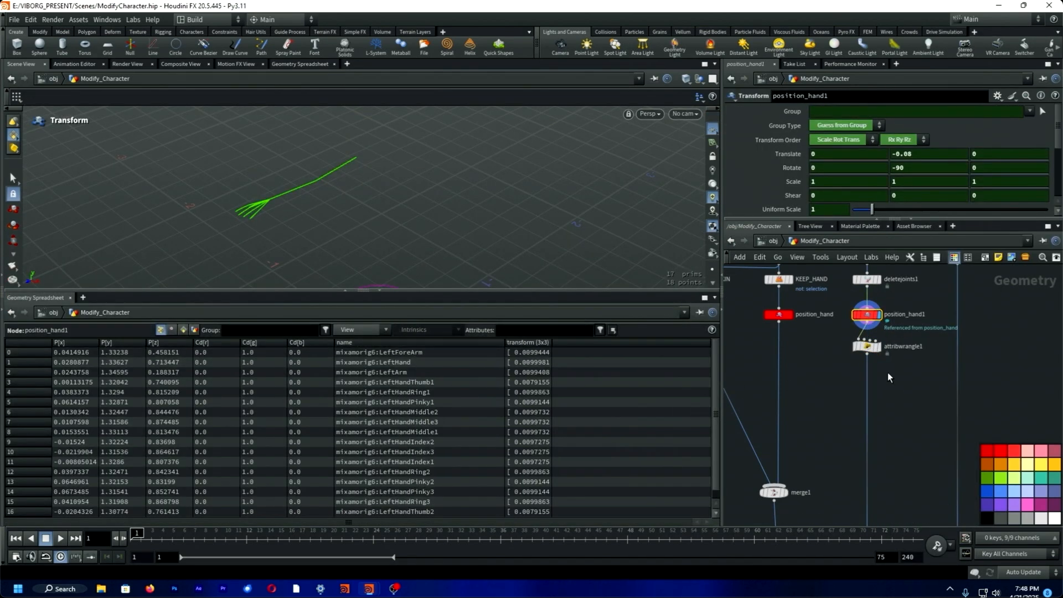
{"action": "scroll", "coordinate": [913, 316], "scroll_direction": "up", "scroll_amount": 5}
{"action": "type", "text": "modify"}
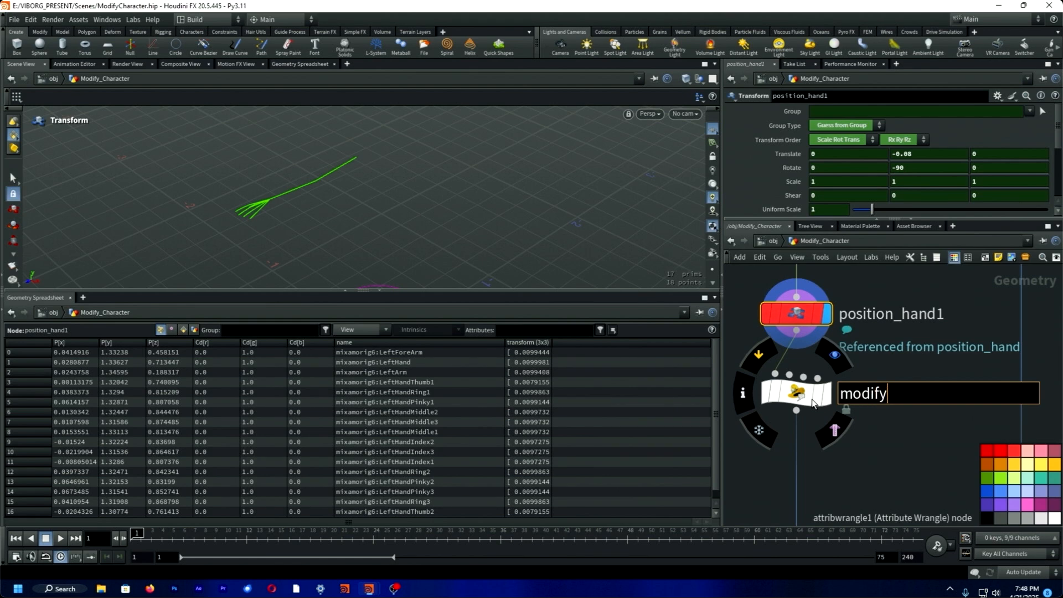
{"action": "type", "text": "__bone_names"}
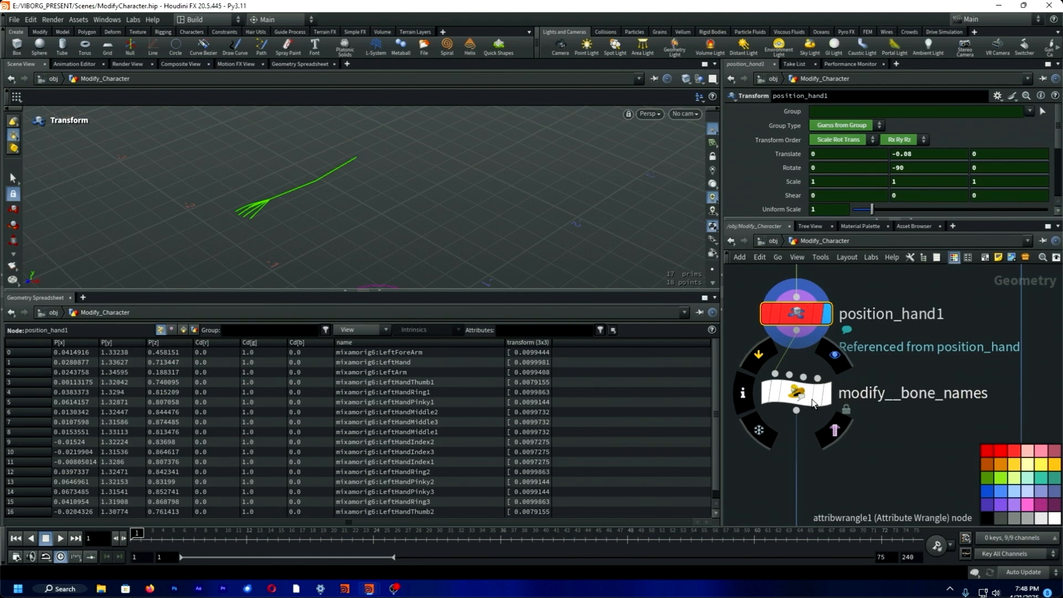
{"action": "left_click", "coordinate": [812, 403]}
{"action": "left_click", "coordinate": [490, 580]}
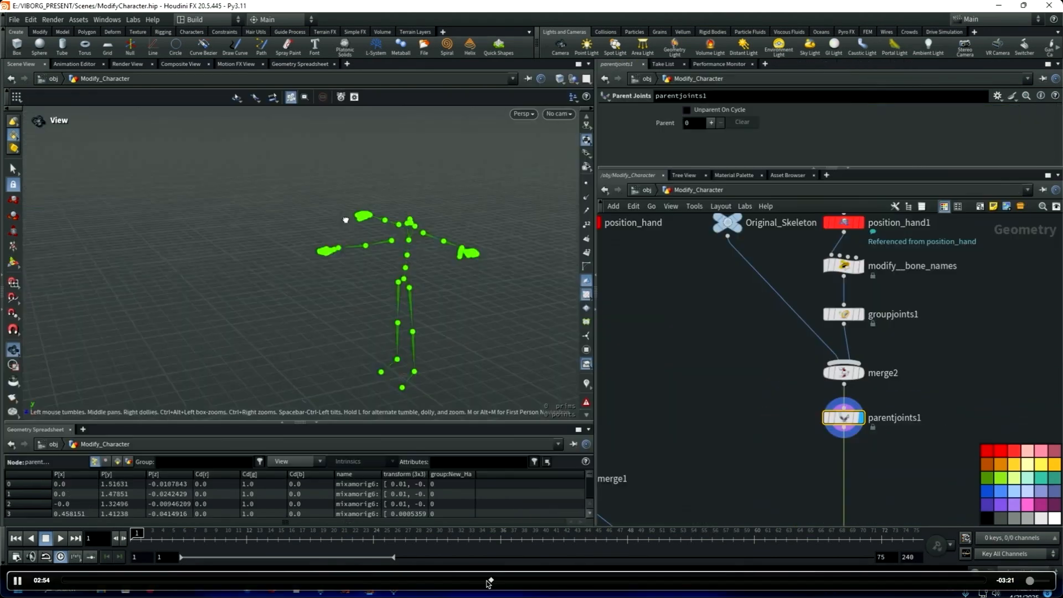
Add one parent entry in parentjoints1, parenting new_mixamorig6:LeftArm to mixamorig6:Spine2.
{"action": "left_click", "coordinate": [714, 124]}
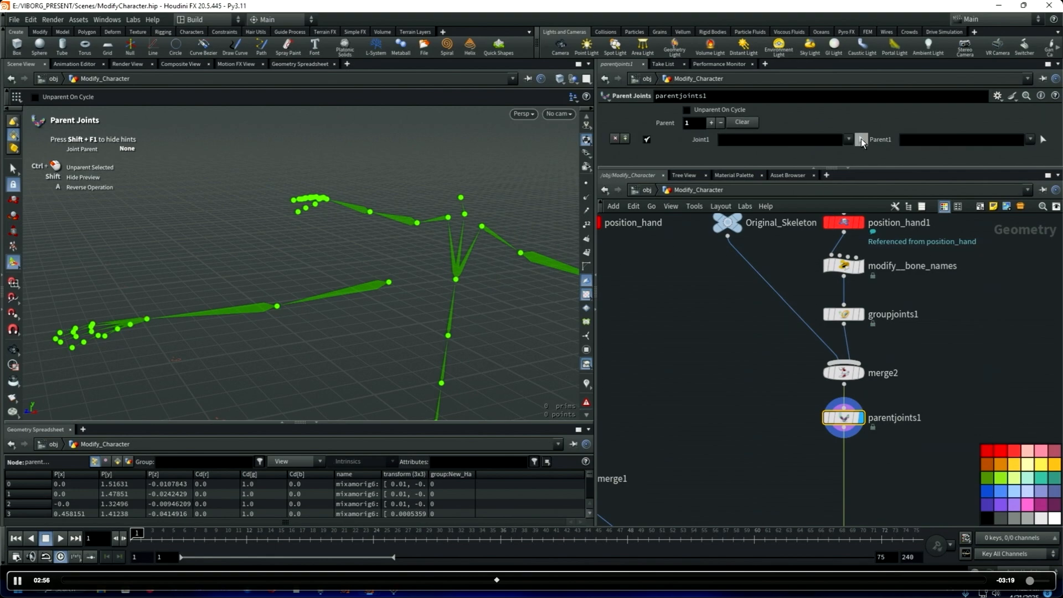
{"action": "left_click", "coordinate": [861, 140]}
{"action": "left_click", "coordinate": [388, 282]}
{"action": "key", "text": "Return"}
{"action": "left_click", "coordinate": [1042, 139]}
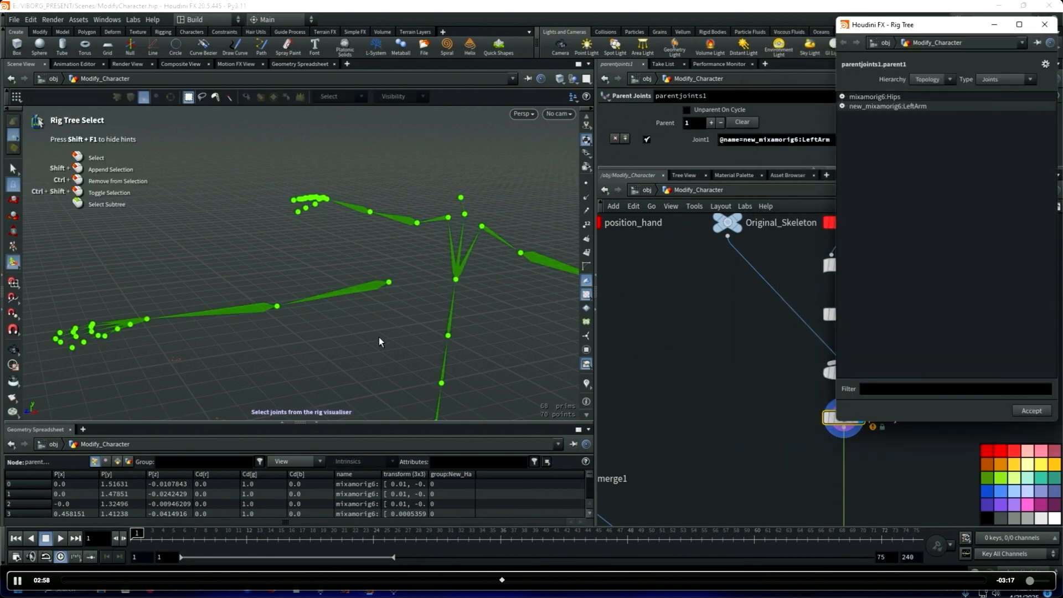
{"action": "left_click", "coordinate": [493, 277]}
{"action": "key", "text": "Return"}
{"action": "left_click_drag", "start_coordinate": [395, 312], "coordinate": [458, 232]}
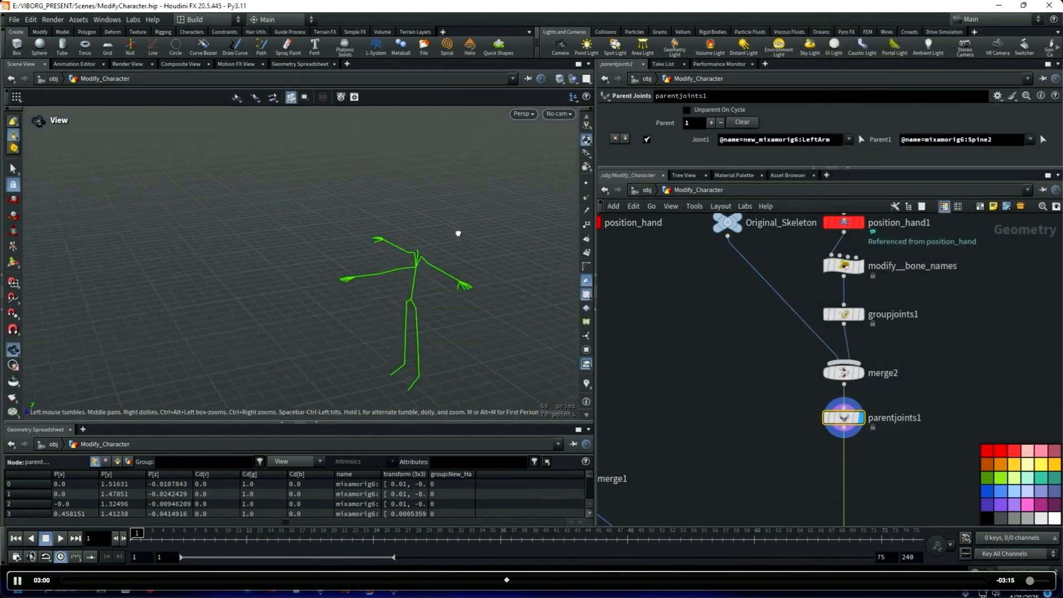
Move merge1 down and add a Joint Capture Biharmonic node between the skin and skeleton branches.
{"action": "scroll", "coordinate": [874, 420], "scroll_direction": "down", "scroll_amount": 3}
{"action": "middle_click_drag", "start_coordinate": [867, 452], "coordinate": [878, 421]}
{"action": "left_click_drag", "start_coordinate": [679, 427], "coordinate": [677, 484]}
{"action": "key", "text": "Tab"}
{"action": "type", "text": "joi"}
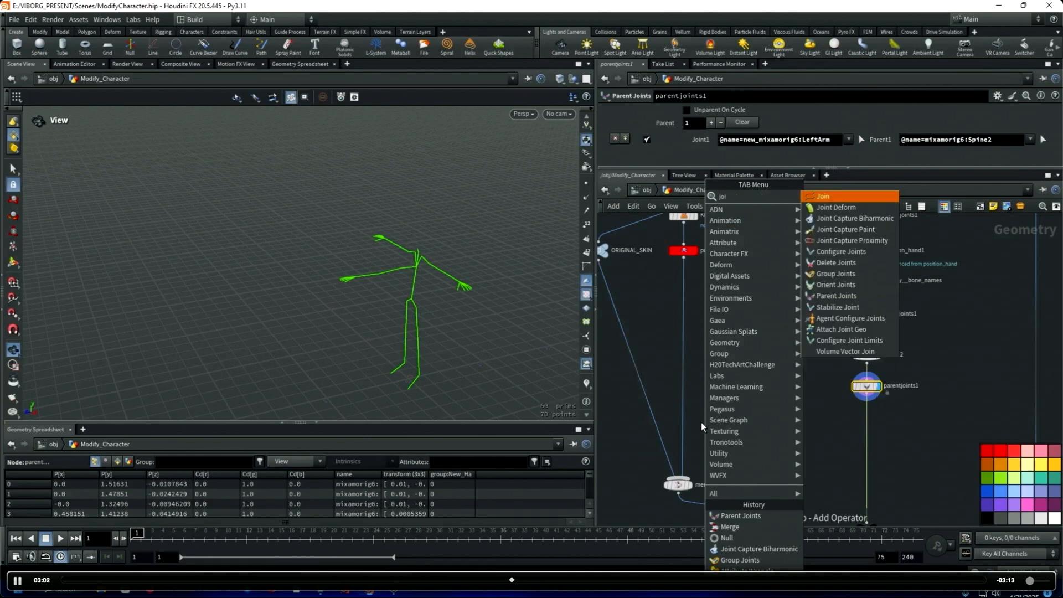
{"action": "key", "text": "Down"}
{"action": "key", "text": "Down"}
{"action": "key", "text": "Return"}
{"action": "left_click", "coordinate": [750, 379]}
Wire position_hand into the biharmonic capture's first input and parentjoints1 into its Capture Pose input.
{"action": "scroll", "coordinate": [751, 380], "scroll_direction": "down", "scroll_amount": 1}
{"action": "middle_click_drag", "start_coordinate": [751, 380], "coordinate": [761, 420]}
{"action": "left_click_drag", "start_coordinate": [705, 319], "coordinate": [752, 458]}
{"action": "scroll", "coordinate": [846, 435], "scroll_direction": "up", "scroll_amount": 2}
{"action": "left_click_drag", "start_coordinate": [862, 427], "coordinate": [708, 456]}
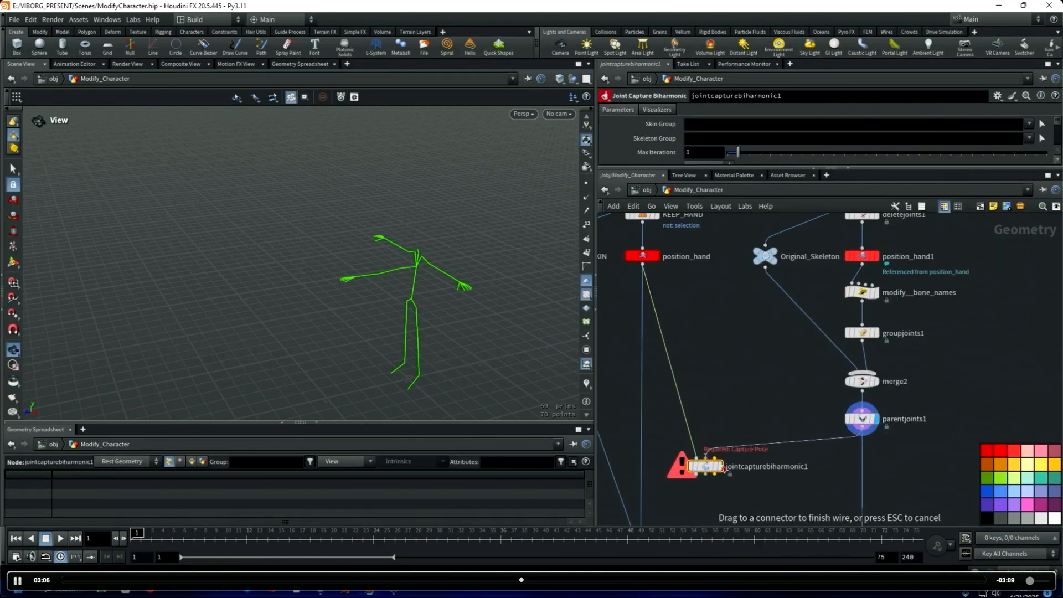
Display jointcapturebiharmonic1 with visualizers on in wireframe shading and inspect the arm's capture weights.
{"action": "left_click", "coordinate": [720, 467]}
{"action": "left_click_drag", "start_coordinate": [400, 277], "coordinate": [355, 326]}
{"action": "scroll", "coordinate": [354, 326], "scroll_direction": "up", "scroll_amount": 5}
{"action": "mouse_move", "coordinate": [293, 382]}
{"action": "middle_mouse_down"}
{"action": "mouse_move", "coordinate": [396, 271]}
{"action": "mouse_move", "coordinate": [366, 275]}
{"action": "middle_mouse_up"}
{"action": "left_click", "coordinate": [586, 384]}
{"action": "key", "text": "shift+w"}
{"action": "mouse_move", "coordinate": [417, 275]}
{"action": "left_mouse_down"}
{"action": "mouse_move", "coordinate": [275, 315]}
{"action": "mouse_move", "coordinate": [366, 276]}
{"action": "left_mouse_up"}
{"action": "scroll", "coordinate": [275, 316], "scroll_direction": "down", "scroll_amount": 3}
Insert jointcapturebiharmonic1 into the wire between position_hand and merge1.
{"action": "left_click_drag", "start_coordinate": [711, 468], "coordinate": [670, 453]}
{"action": "middle_click_drag", "start_coordinate": [684, 467], "coordinate": [730, 357]}
{"action": "scroll", "coordinate": [729, 358], "scroll_direction": "down", "scroll_amount": 1}
{"action": "scroll", "coordinate": [730, 357], "scroll_direction": "up", "scroll_amount": 1}
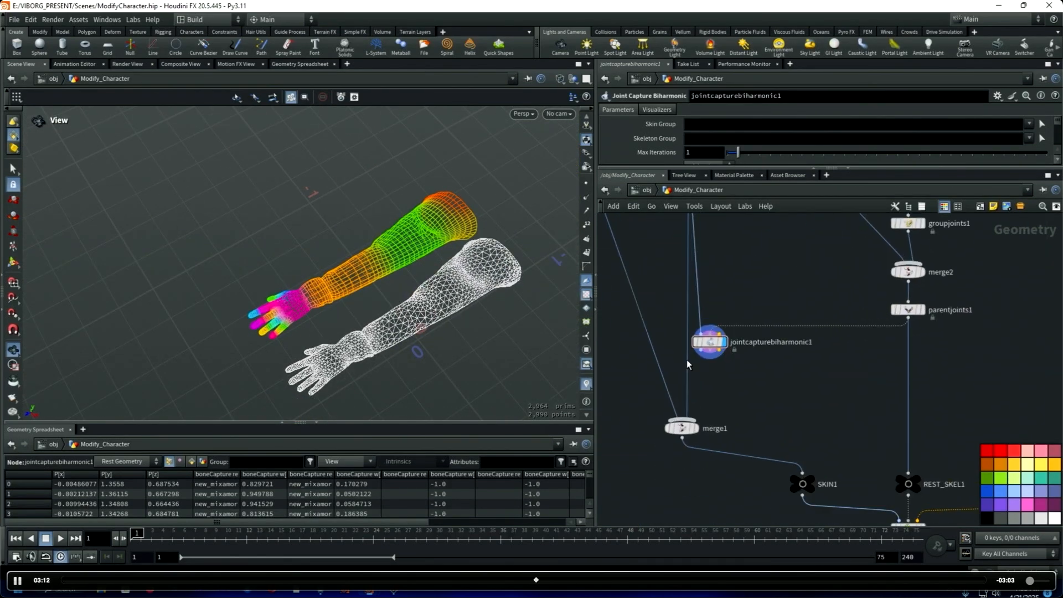
{"action": "left_click_drag", "start_coordinate": [686, 360], "coordinate": [701, 349]}
{"action": "scroll", "coordinate": [723, 374], "scroll_direction": "down", "scroll_amount": 2}
{"action": "middle_click_drag", "start_coordinate": [723, 374], "coordinate": [714, 408]}
{"action": "left_click_drag", "start_coordinate": [705, 386], "coordinate": [696, 387]}
{"action": "scroll", "coordinate": [695, 386], "scroll_direction": "up", "scroll_amount": 3}
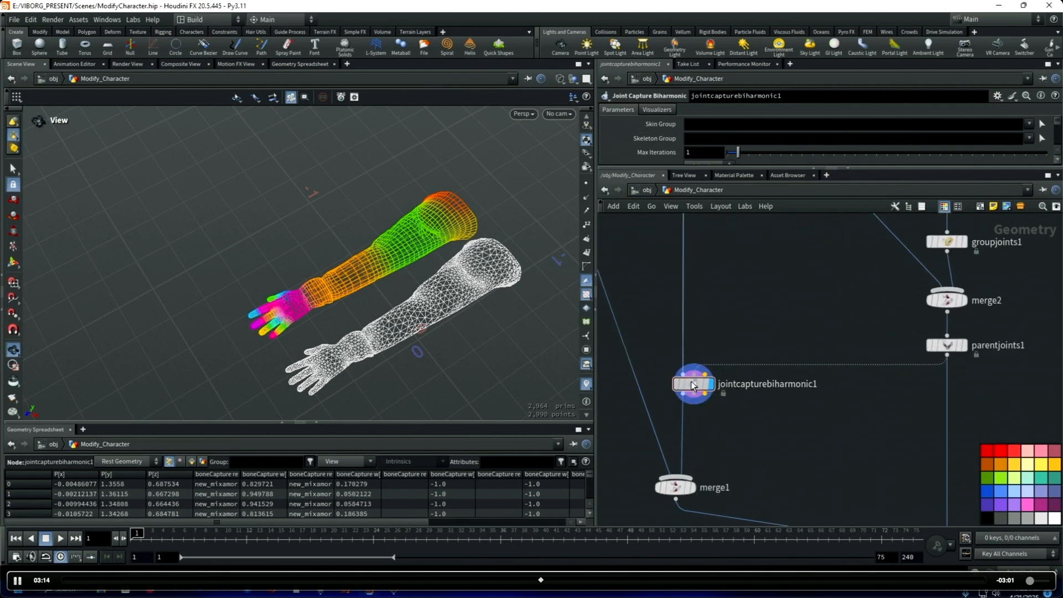
Display merge1 and examine the capture weights on the body with the added arm.
{"action": "scroll", "coordinate": [847, 387], "scroll_direction": "down", "scroll_amount": 2}
{"action": "middle_click_drag", "start_coordinate": [848, 387], "coordinate": [833, 379]}
{"action": "scroll", "coordinate": [805, 385], "scroll_direction": "down", "scroll_amount": 1}
{"action": "scroll", "coordinate": [753, 427], "scroll_direction": "up", "scroll_amount": 1}
{"action": "left_click", "coordinate": [735, 441]}
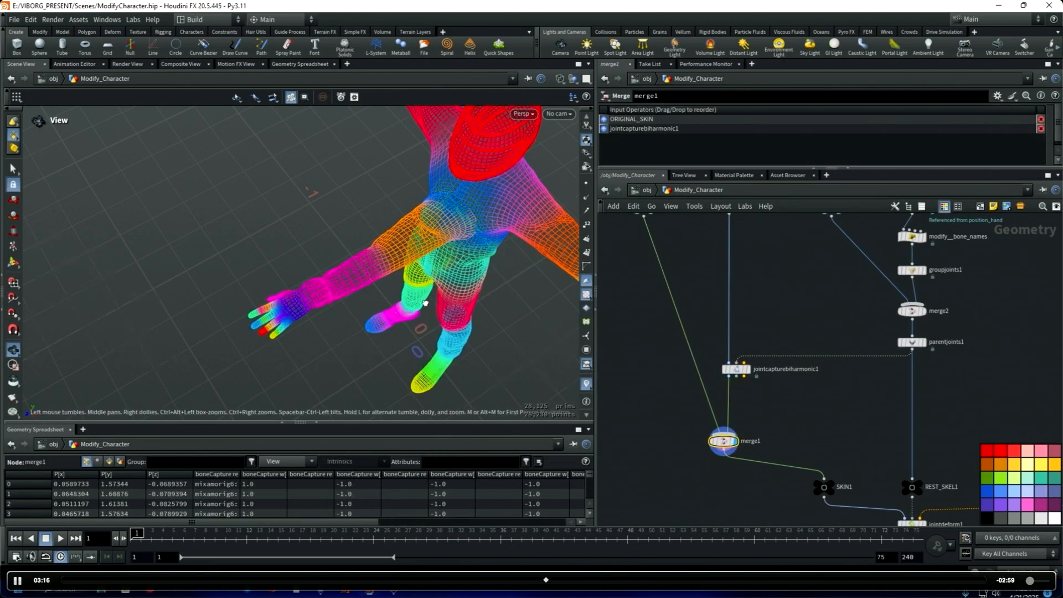
{"action": "left_click_drag", "start_coordinate": [425, 303], "coordinate": [416, 263]}
{"action": "right_click_drag", "start_coordinate": [416, 263], "coordinate": [239, 275]}
{"action": "middle_click_drag", "start_coordinate": [240, 275], "coordinate": [161, 226]}
Display parentjoints1 and view the rest skeleton with the added arm joints.
{"action": "scroll", "coordinate": [930, 350], "scroll_direction": "up", "scroll_amount": 2}
{"action": "left_click", "coordinate": [919, 336]}
{"action": "left_click_drag", "start_coordinate": [382, 267], "coordinate": [429, 269]}
{"action": "scroll", "coordinate": [427, 269], "scroll_direction": "down", "scroll_amount": 3}
{"action": "scroll", "coordinate": [897, 354], "scroll_direction": "down", "scroll_amount": 2}
Display ANIM_SKEL and scrub the animation to around frame 20.
{"action": "middle_click_drag", "start_coordinate": [900, 357], "coordinate": [750, 462]}
{"action": "scroll", "coordinate": [924, 274], "scroll_direction": "up", "scroll_amount": 1}
{"action": "left_click", "coordinate": [926, 247]}
{"action": "left_click_drag", "start_coordinate": [321, 537], "coordinate": [346, 537]}
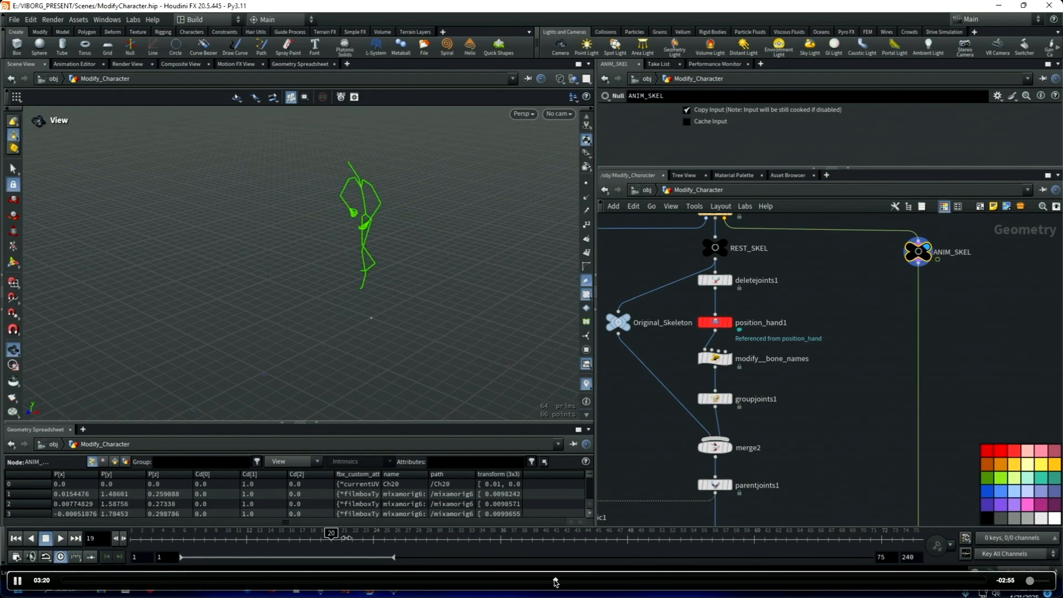
Place jointcapturebiharmonic1 above merge1 so that the captured arm feeds the merge, and select it.
{"action": "left_click_drag", "start_coordinate": [555, 581], "coordinate": [515, 582]}
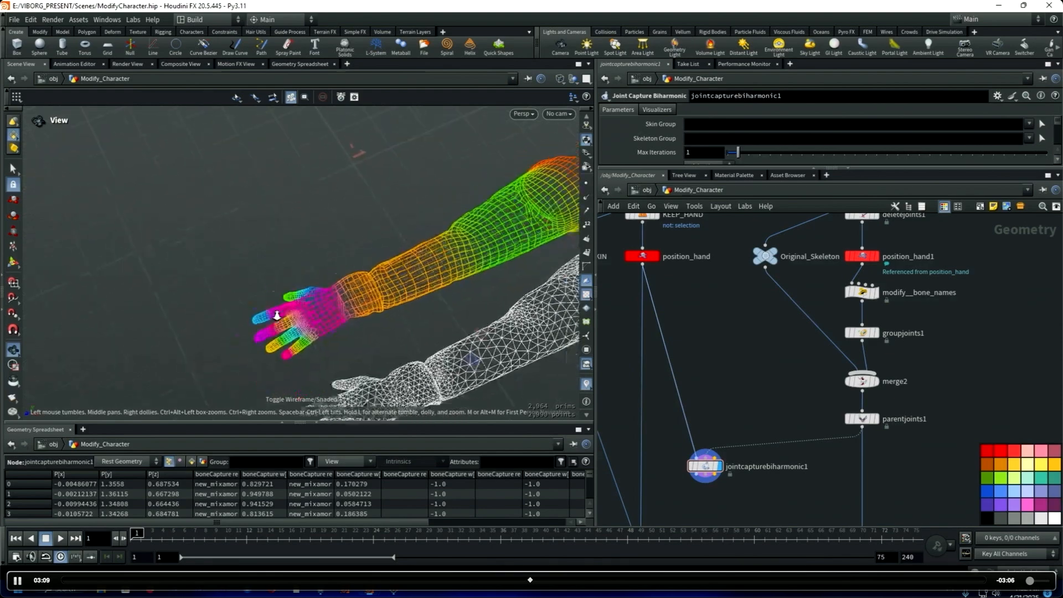
{"action": "scroll", "coordinate": [680, 452], "scroll_direction": "down", "scroll_amount": 3}
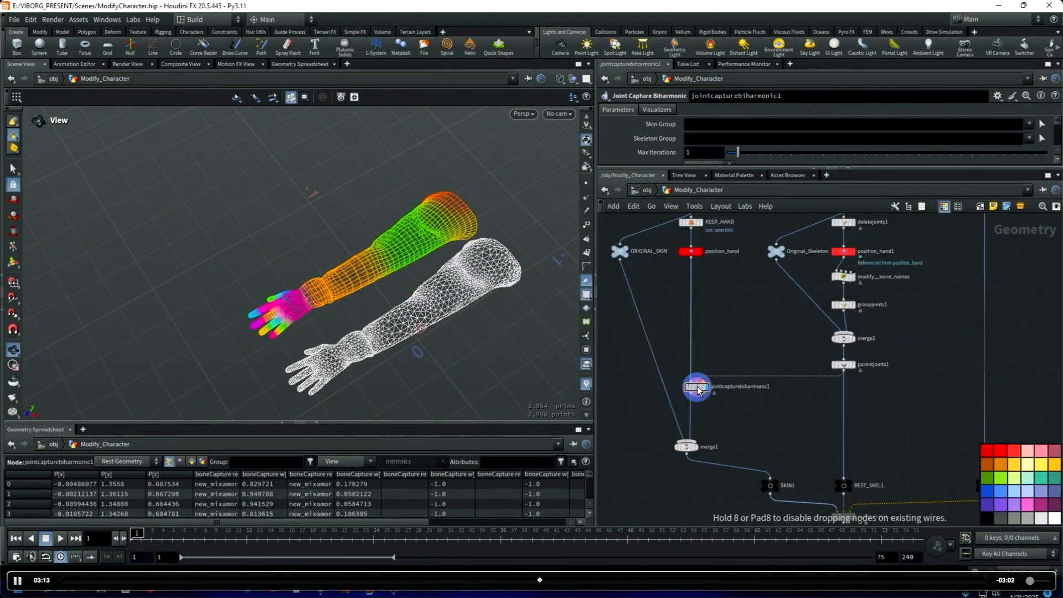
{"action": "scroll", "coordinate": [698, 390], "scroll_direction": "up", "scroll_amount": 3}
{"action": "left_click", "coordinate": [698, 389]}
{"action": "scroll", "coordinate": [848, 388], "scroll_direction": "down", "scroll_amount": 2}
{"action": "scroll", "coordinate": [764, 421], "scroll_direction": "down", "scroll_amount": 1}
{"action": "scroll", "coordinate": [753, 426], "scroll_direction": "up", "scroll_amount": 1}
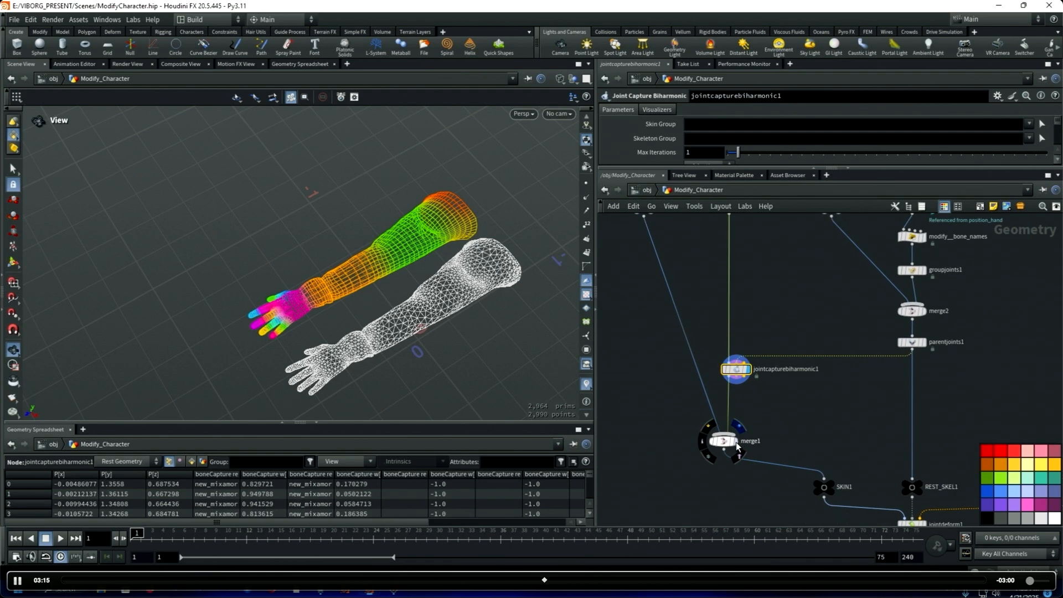
Display and select merge1, and view the full body combined with the captured arm copy.
{"action": "left_click", "coordinate": [735, 442]}
{"action": "left_click", "coordinate": [725, 441]}
{"action": "scroll", "coordinate": [299, 332], "scroll_direction": "down", "scroll_amount": 5}
{"action": "left_click_drag", "start_coordinate": [288, 343], "coordinate": [244, 275]}
{"action": "middle_click_drag", "start_coordinate": [244, 275], "coordinate": [163, 217]}
{"action": "scroll", "coordinate": [929, 352], "scroll_direction": "up", "scroll_amount": 2}
Display and select parentjoints1, and examine the rest skeleton with the added arm joints parented to it.
{"action": "left_click", "coordinate": [919, 337]}
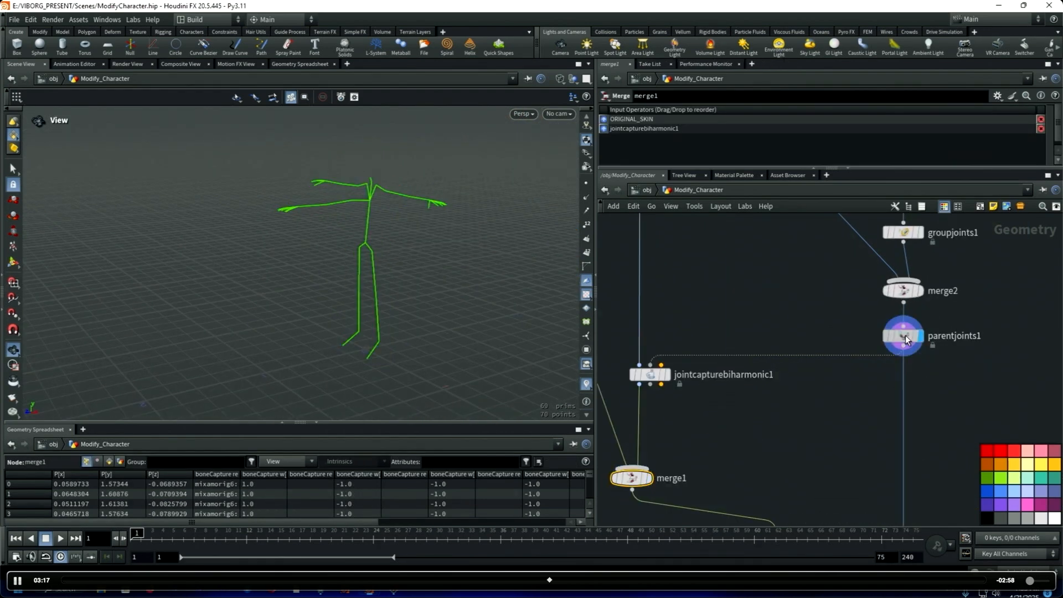
{"action": "left_click", "coordinate": [906, 340]}
{"action": "left_click_drag", "start_coordinate": [371, 271], "coordinate": [395, 266]}
{"action": "scroll", "coordinate": [396, 266], "scroll_direction": "down", "scroll_amount": 3}
{"action": "scroll", "coordinate": [897, 359], "scroll_direction": "down", "scroll_amount": 5}
{"action": "scroll", "coordinate": [974, 293], "scroll_direction": "up", "scroll_amount": 4}
Display and select ANIM_SKEL, and scrub its animation to frame 20.
{"action": "left_click", "coordinate": [927, 248]}
{"action": "left_click", "coordinate": [923, 256]}
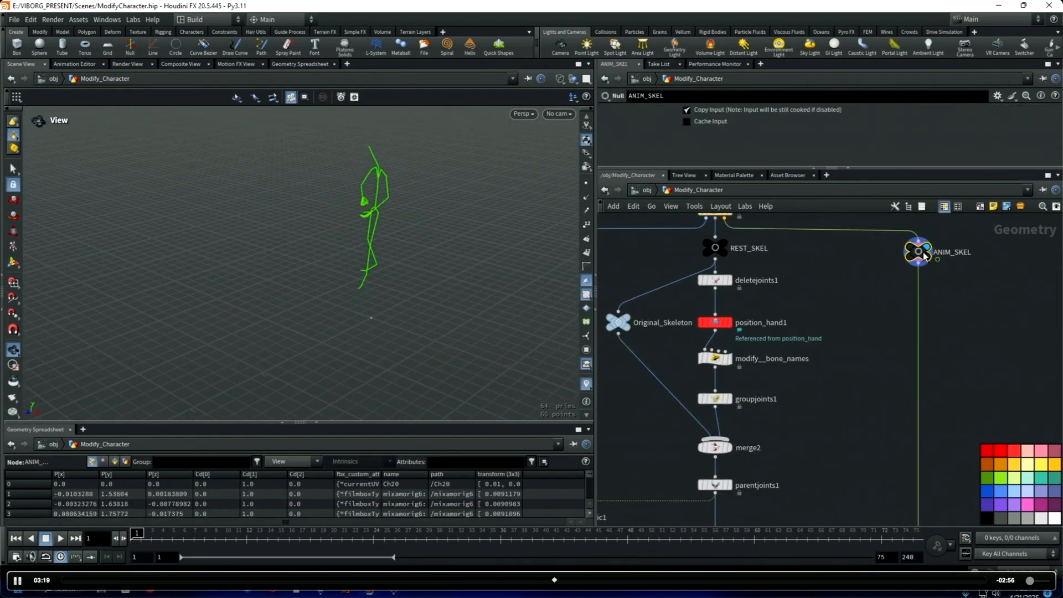
{"action": "left_click_drag", "start_coordinate": [327, 534], "coordinate": [346, 537]}
{"action": "left_click_drag", "start_coordinate": [422, 564], "coordinate": [331, 562]}
Enclose the skin nodes from the SKIN null to SKIN1 in a network box titled "SKIN MODIF".
{"action": "scroll", "coordinate": [782, 438], "scroll_direction": "down", "scroll_amount": 4}
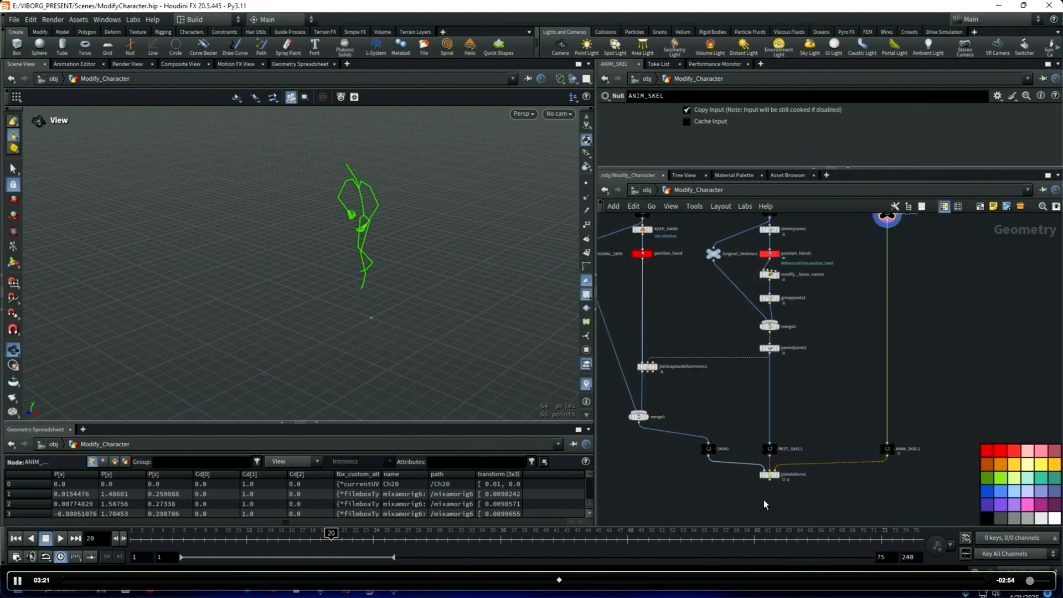
{"action": "scroll", "coordinate": [639, 449], "scroll_direction": "down", "scroll_amount": 4}
{"action": "middle_click_drag", "start_coordinate": [677, 445], "coordinate": [723, 432]}
{"action": "left_click_drag", "start_coordinate": [631, 284], "coordinate": [695, 473]}
{"action": "left_click", "coordinate": [980, 206]}
{"action": "scroll", "coordinate": [657, 311], "scroll_direction": "up", "scroll_amount": 4}
{"action": "double_click", "coordinate": [659, 313]}
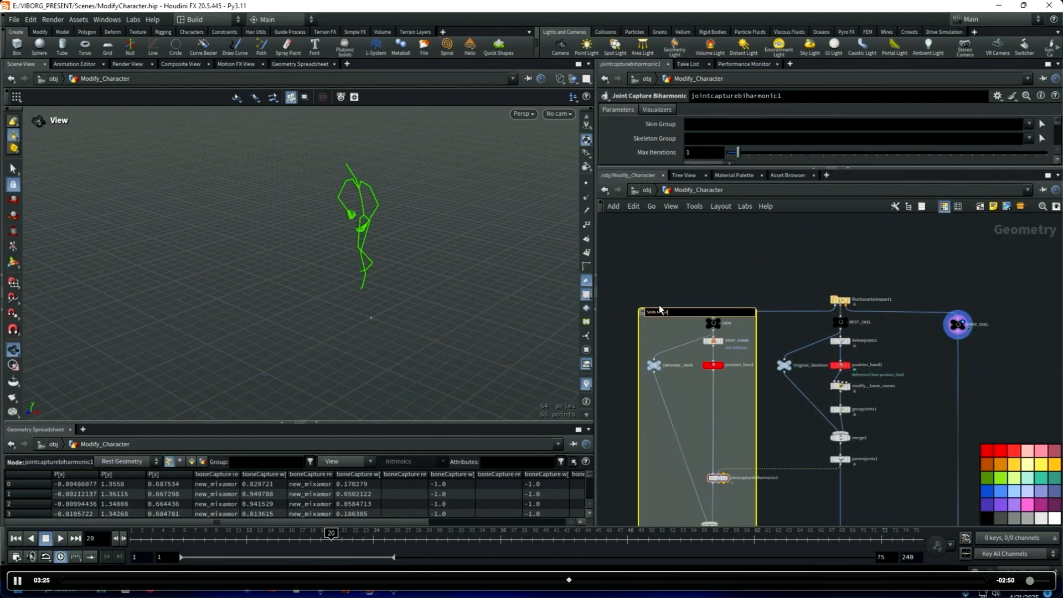
{"action": "type", "text": "SKIN MODIF"}
{"action": "key", "text": "Return"}
Enclose the skeleton nodes from REST_SKEL to REST_SKEL1 in a network box titled "SKELTON MODIF".
{"action": "scroll", "coordinate": [775, 271], "scroll_direction": "down", "scroll_amount": 3}
{"action": "scroll", "coordinate": [786, 262], "scroll_direction": "up", "scroll_amount": 3}
{"action": "left_click_drag", "start_coordinate": [827, 307], "coordinate": [831, 257]}
{"action": "scroll", "coordinate": [811, 294], "scroll_direction": "down", "scroll_amount": 2}
{"action": "middle_click_drag", "start_coordinate": [808, 296], "coordinate": [795, 226]}
{"action": "left_click_drag", "start_coordinate": [749, 226], "coordinate": [845, 439]}
{"action": "left_click", "coordinate": [980, 206]}
{"action": "double_click", "coordinate": [770, 231]}
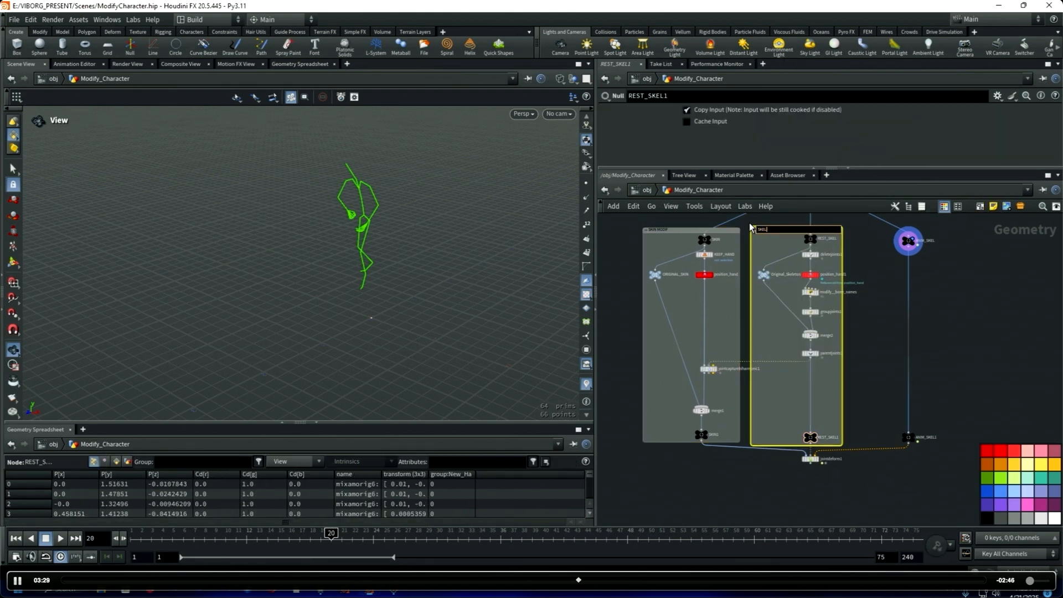
{"action": "middle_click_drag", "start_coordinate": [778, 234], "coordinate": [782, 285]}
{"action": "scroll", "coordinate": [875, 349], "scroll_direction": "down", "scroll_amount": 1}
{"action": "scroll", "coordinate": [874, 327], "scroll_direction": "up", "scroll_amount": 2}
{"action": "left_click_drag", "start_coordinate": [871, 265], "coordinate": [947, 327]}
{"action": "middle_click_drag", "start_coordinate": [929, 269], "coordinate": [880, 219]}
{"action": "middle_click_drag", "start_coordinate": [906, 295], "coordinate": [919, 301]}
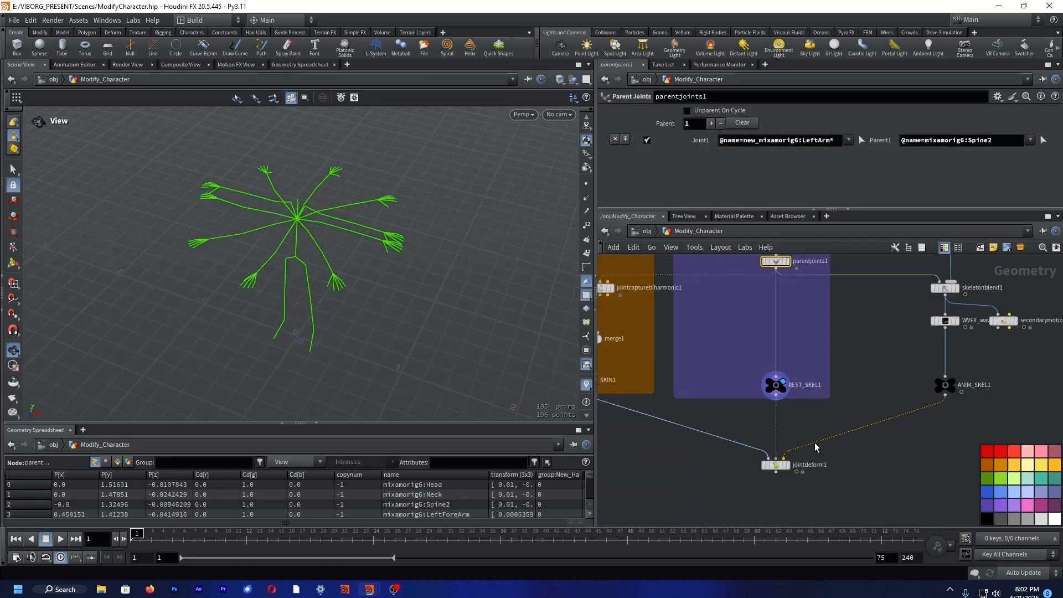
Display and select jointdeform1, and view the deformed multi-armed character.
{"action": "scroll", "coordinate": [807, 469], "scroll_direction": "up", "scroll_amount": 2}
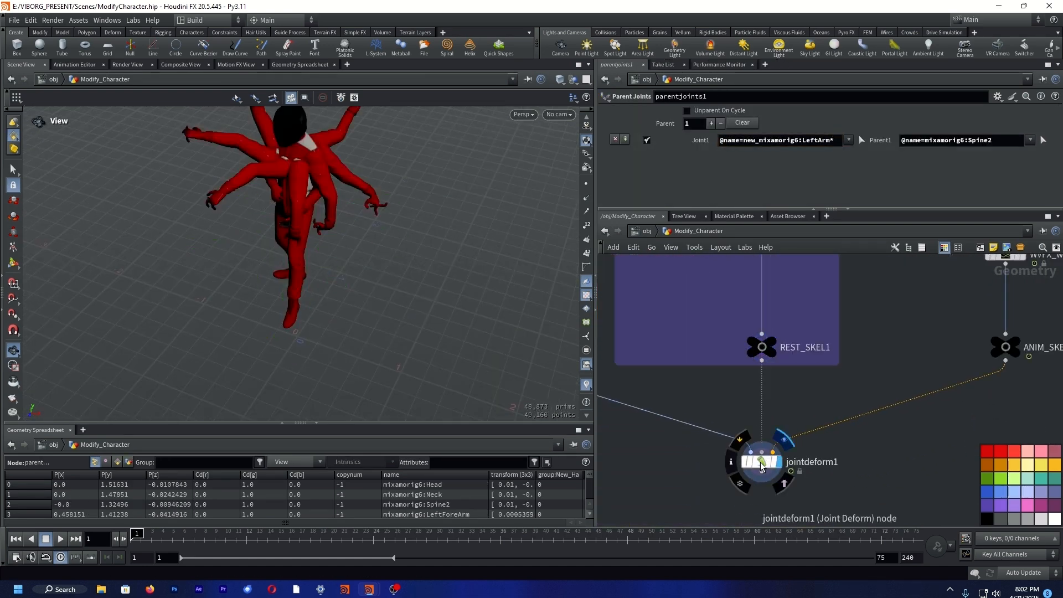
{"action": "left_click", "coordinate": [761, 467]}
{"action": "left_click_drag", "start_coordinate": [396, 316], "coordinate": [343, 278]}
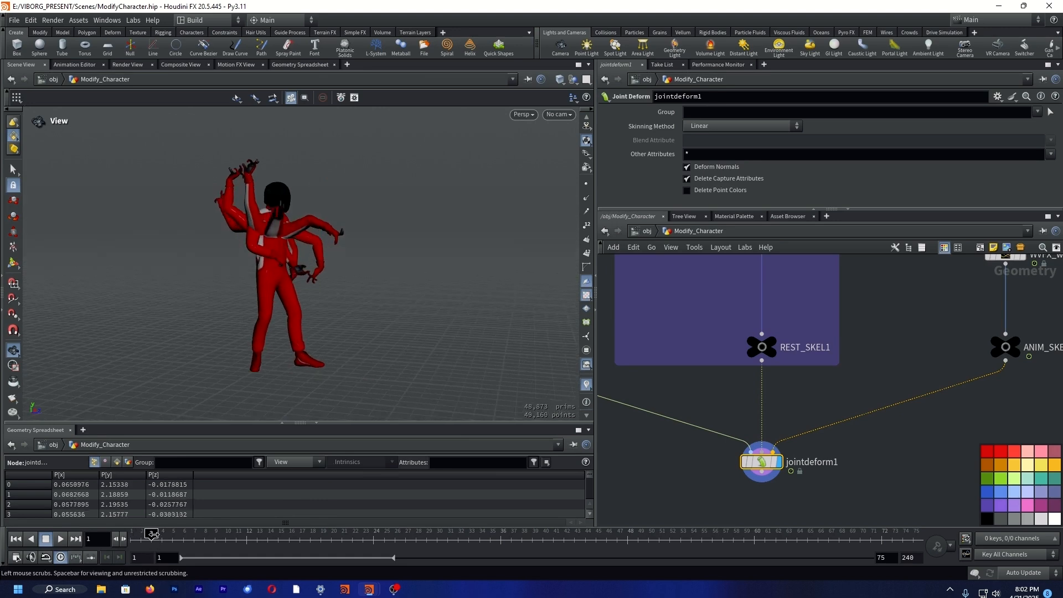
Play the deformed multi-armed character's animation, inspect it from another angle, and scrub to frame 15.
{"action": "left_click_drag", "start_coordinate": [138, 537], "coordinate": [11, 538]}
{"action": "left_click", "coordinate": [60, 539]}
{"action": "middle_click_drag", "start_coordinate": [310, 271], "coordinate": [241, 222]}
{"action": "left_click_drag", "start_coordinate": [240, 222], "coordinate": [380, 324]}
{"action": "left_click_drag", "start_coordinate": [674, 545], "coordinate": [281, 557]}
Enclose the animation nodes from ANIM_SKEL to ANIM_SKEL1 in a network box titled "Modif Animation" and colour it blue.
{"action": "key", "text": "h"}
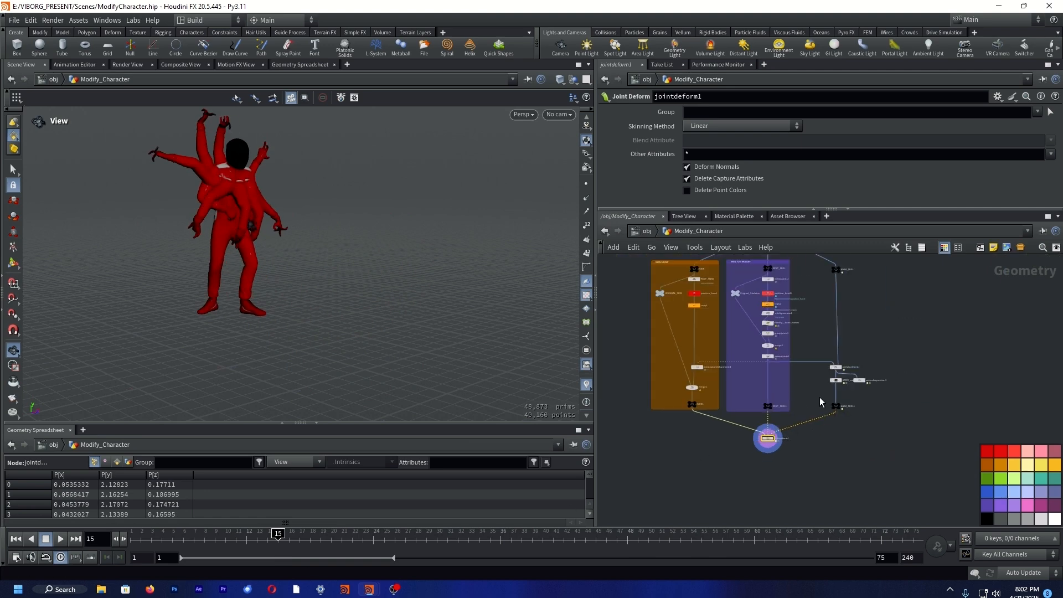
{"action": "left_click", "coordinate": [980, 248]}
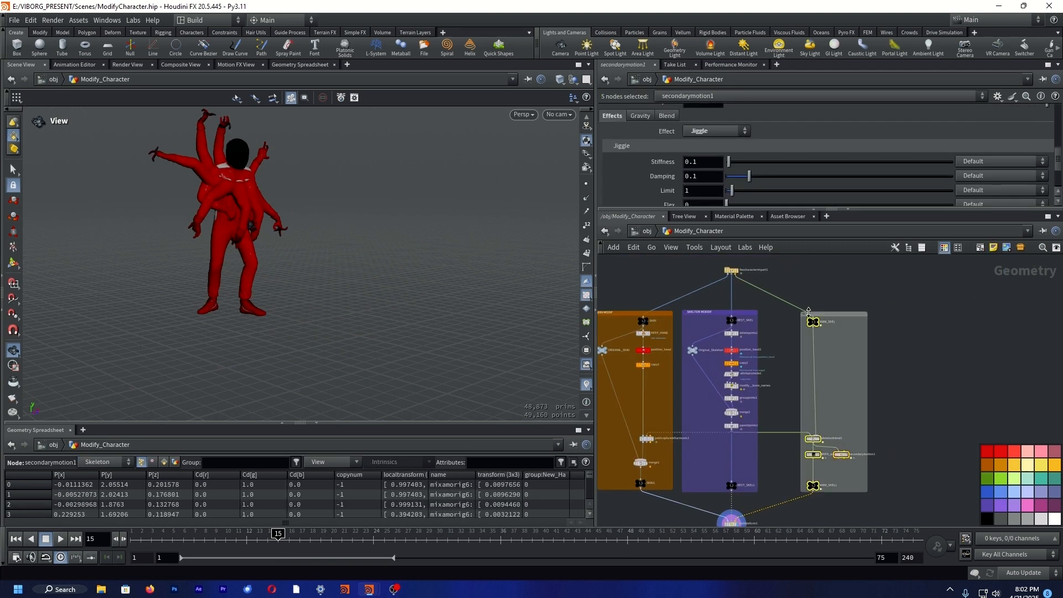
{"action": "scroll", "coordinate": [818, 315], "scroll_direction": "up", "scroll_amount": 2}
{"action": "double_click", "coordinate": [817, 313]}
{"action": "type", "text": "Modif Animation"}
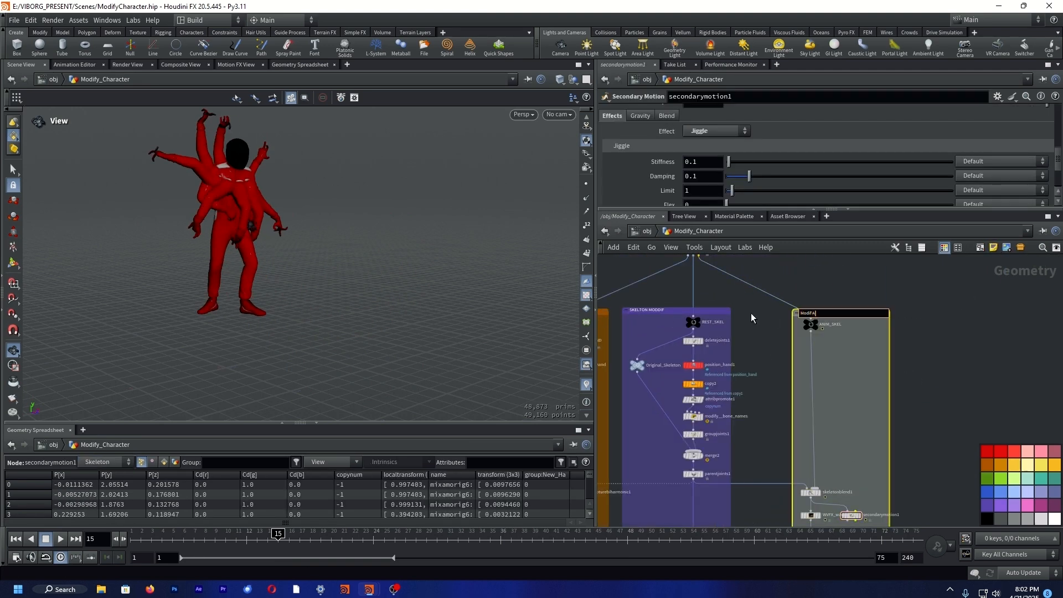
{"action": "key", "text": "Return"}
{"action": "left_click", "coordinate": [987, 492]}
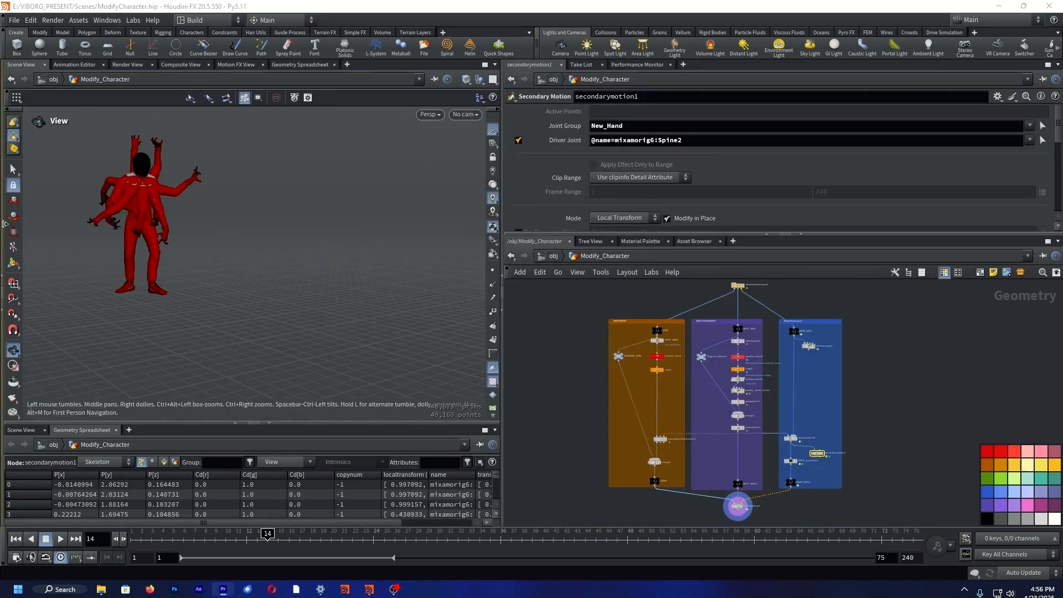
{"action": "middle_click_drag", "start_coordinate": [141, 199], "coordinate": [236, 226]}
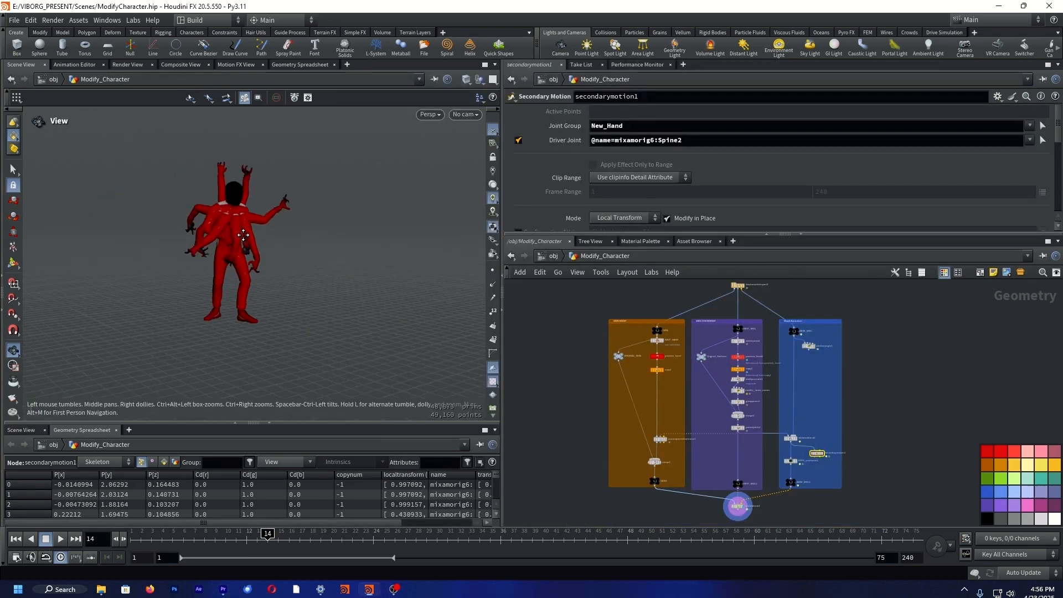
{"action": "right_click_drag", "start_coordinate": [235, 225], "coordinate": [292, 237]}
{"action": "middle_click_drag", "start_coordinate": [266, 243], "coordinate": [211, 238]}
{"action": "right_click_drag", "start_coordinate": [211, 238], "coordinate": [249, 244]}
{"action": "middle_click_drag", "start_coordinate": [249, 244], "coordinate": [280, 251]}
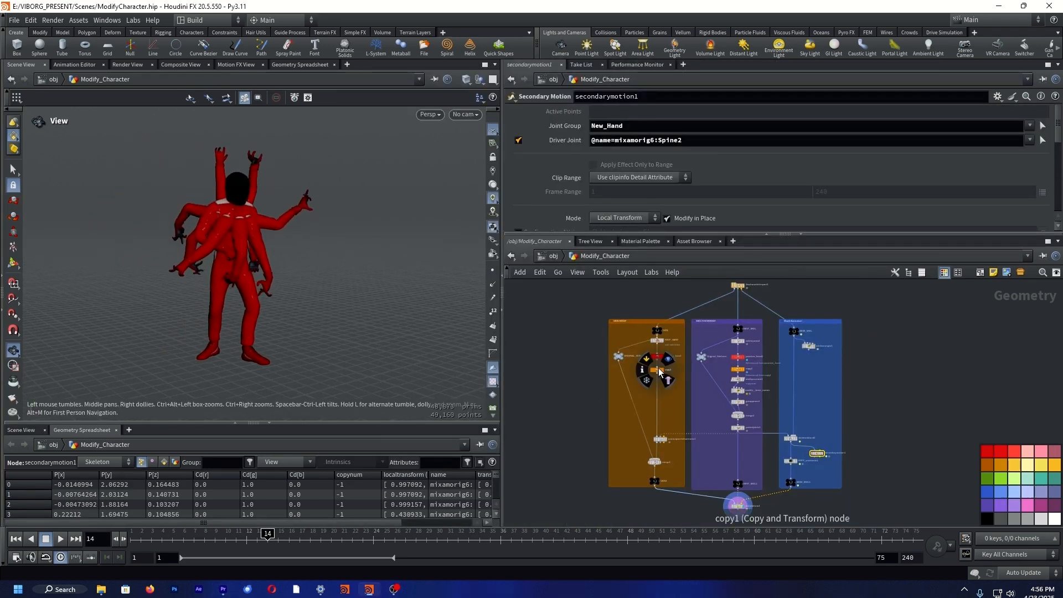
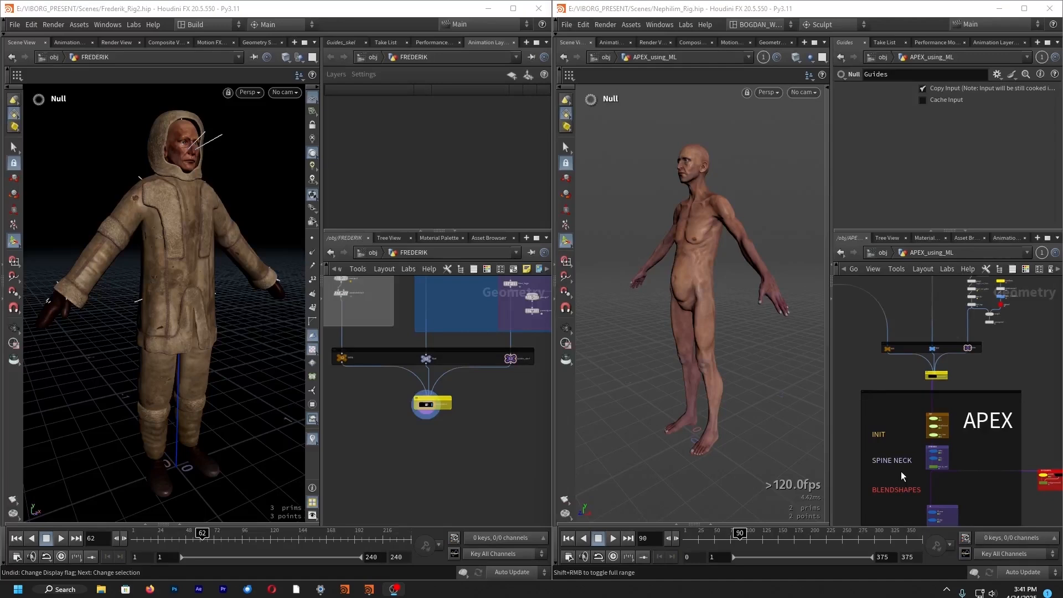
Widen the Nephilim_Rig window and look inside the MERS_WITH_WHALE_NO_LAYERS animation node below the APEX network.
{"action": "left_click_drag", "start_coordinate": [551, 415], "coordinate": [529, 415]}
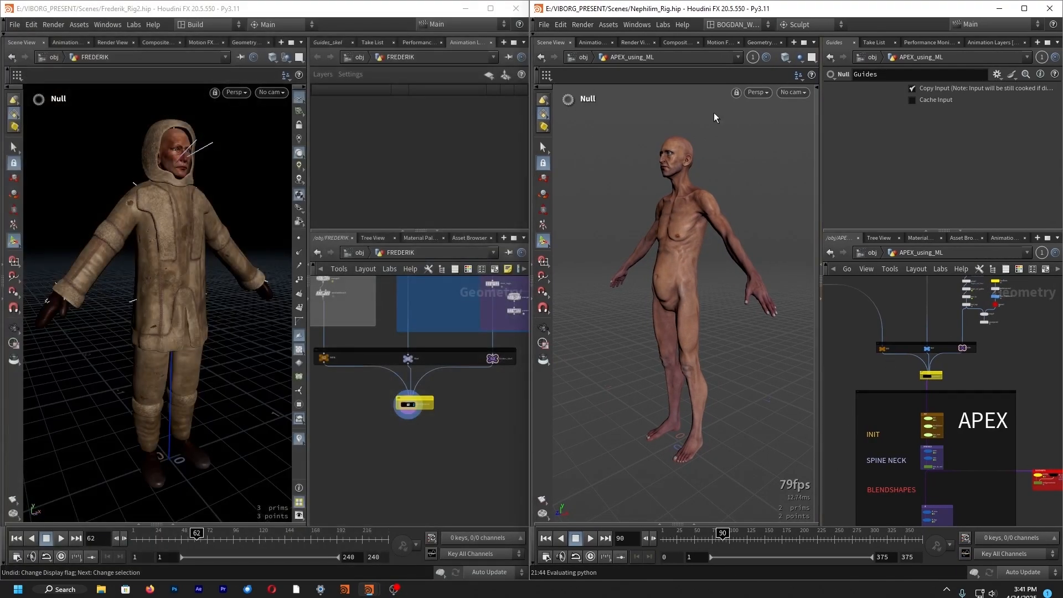
{"action": "scroll", "coordinate": [977, 428], "scroll_direction": "down", "scroll_amount": 3}
{"action": "middle_click_drag", "start_coordinate": [977, 428], "coordinate": [1014, 307]}
{"action": "scroll", "coordinate": [931, 443], "scroll_direction": "up", "scroll_amount": 5}
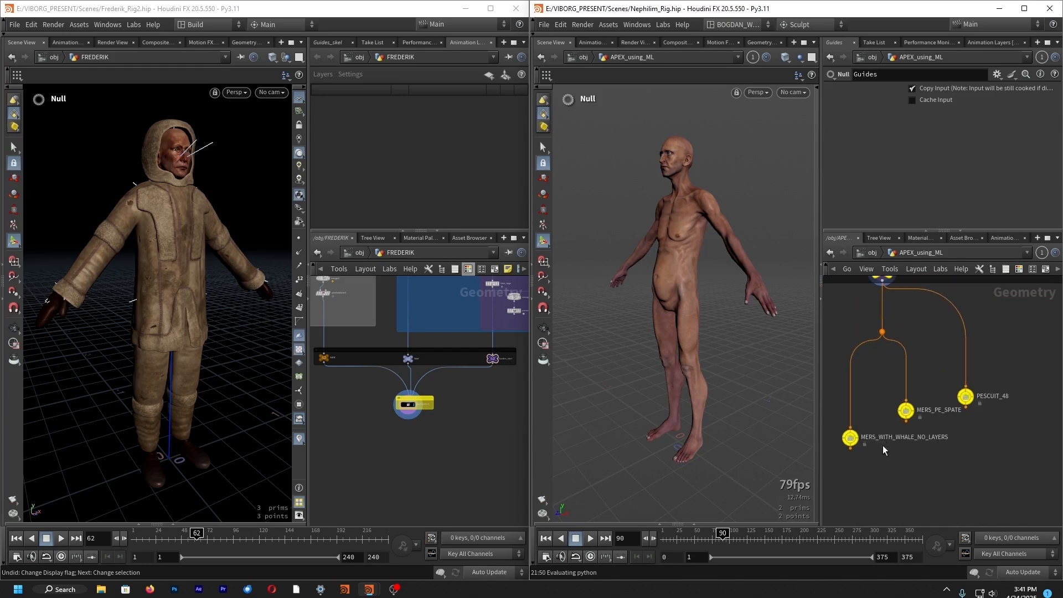
{"action": "double_click", "coordinate": [850, 438]}
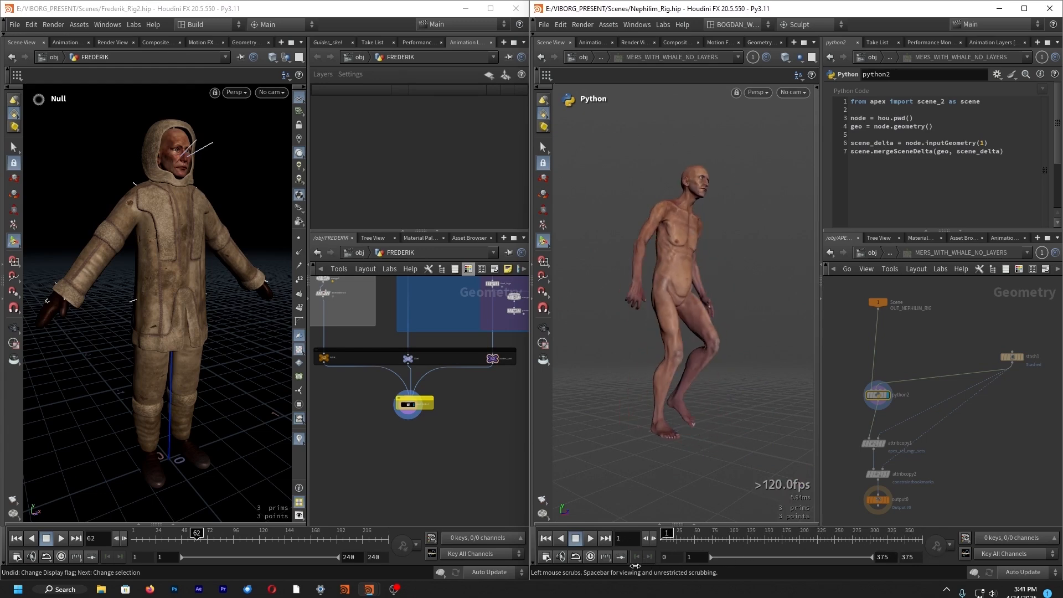
{"action": "key", "text": "Escape"}
{"action": "key", "text": "Return"}
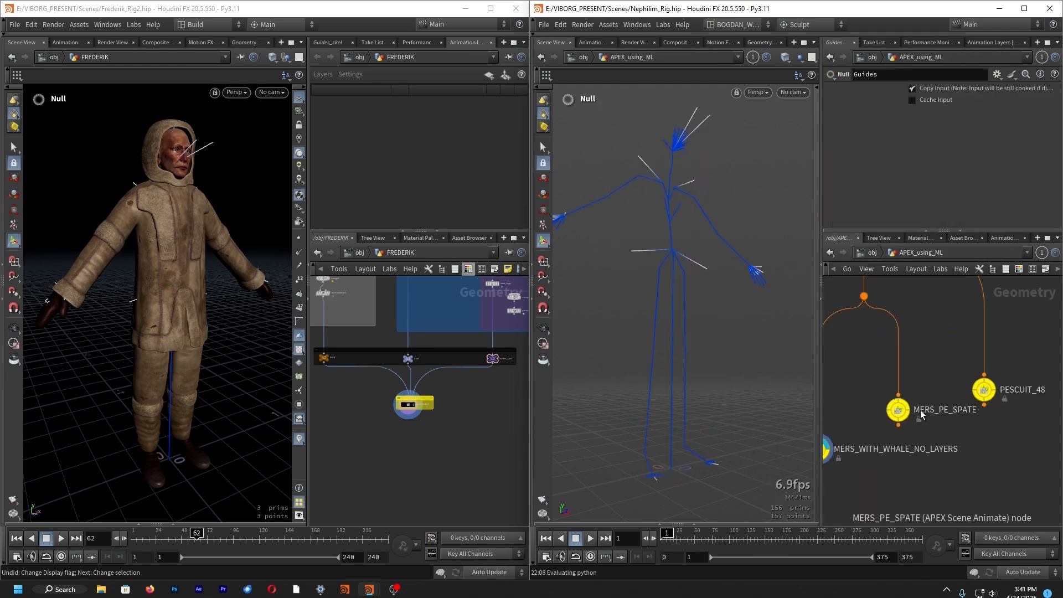
Display the PESCUIT_48 animation node, frame the posed character, and scrub through its animation.
{"action": "left_click", "coordinate": [978, 399]}
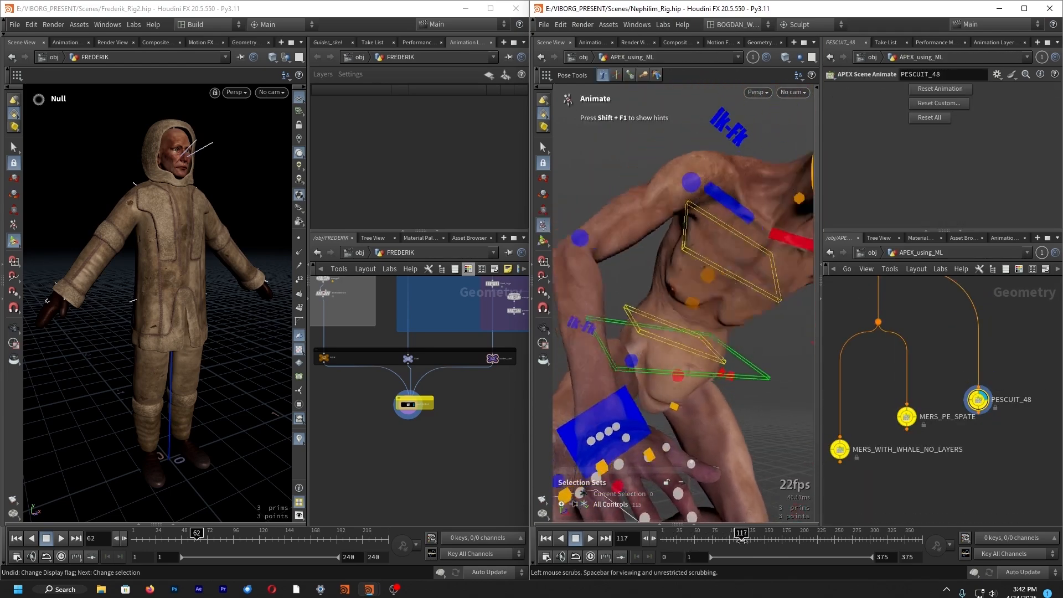
{"action": "key", "text": "Escape"}
{"action": "left_click_drag", "start_coordinate": [712, 329], "coordinate": [709, 384], "text": "alt"}
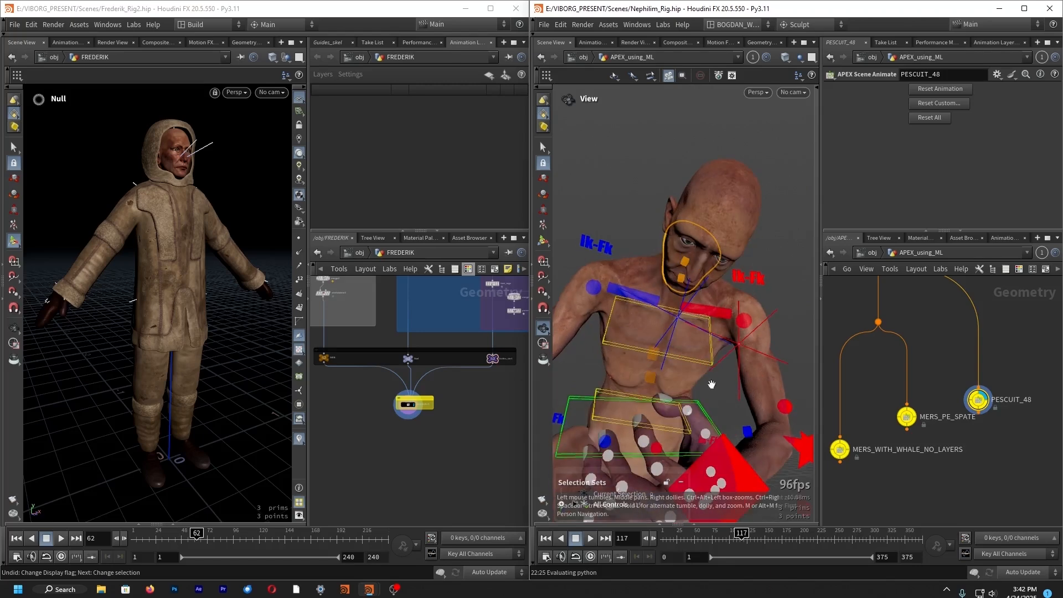
{"action": "left_click_drag", "start_coordinate": [690, 542], "coordinate": [762, 555]}
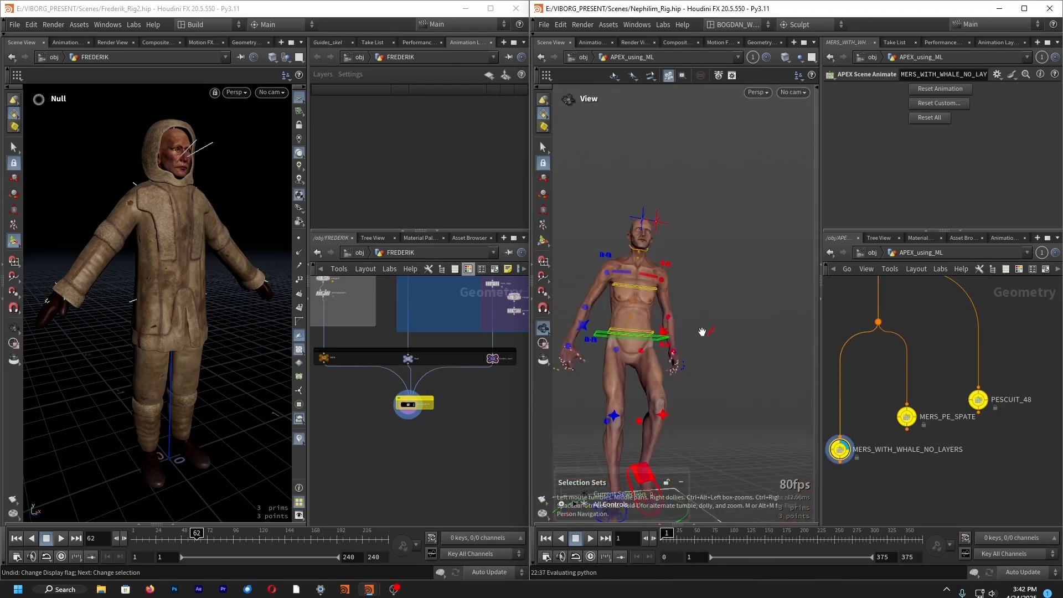
Display MERS_WITH_WHALE_NO_LAYERS at frame 1 and view the full rigged character with its controls.
{"action": "left_click_drag", "start_coordinate": [702, 331], "coordinate": [746, 334], "text": "alt"}
{"action": "middle_click_drag", "start_coordinate": [746, 334], "coordinate": [830, 336], "text": "alt"}
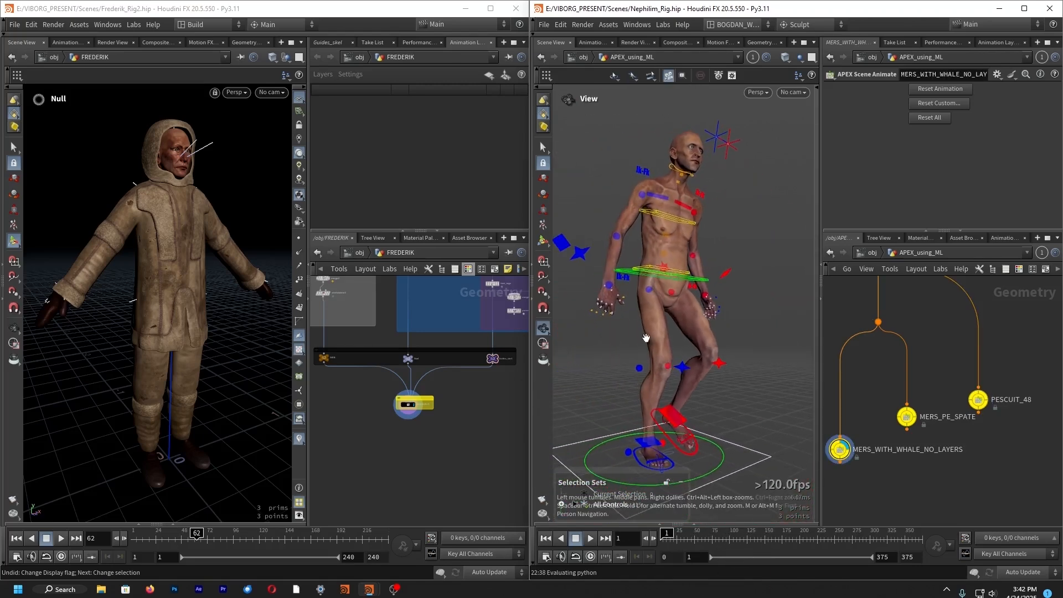
{"action": "right_click_drag", "start_coordinate": [645, 337], "coordinate": [667, 339], "text": "alt"}
Enlarge the network editor and highlight the whole block of APEX rig nodes.
{"action": "scroll", "coordinate": [950, 364], "scroll_direction": "down", "scroll_amount": 7}
{"action": "middle_click_drag", "start_coordinate": [956, 362], "coordinate": [975, 467]}
{"action": "scroll", "coordinate": [975, 467], "scroll_direction": "down", "scroll_amount": 4}
{"action": "mouse_move", "coordinate": [978, 412]}
{"action": "middle_mouse_down"}
{"action": "mouse_move", "coordinate": [973, 447]}
{"action": "mouse_move", "coordinate": [984, 423]}
{"action": "middle_mouse_up"}
{"action": "left_click_drag", "start_coordinate": [976, 231], "coordinate": [967, 147]}
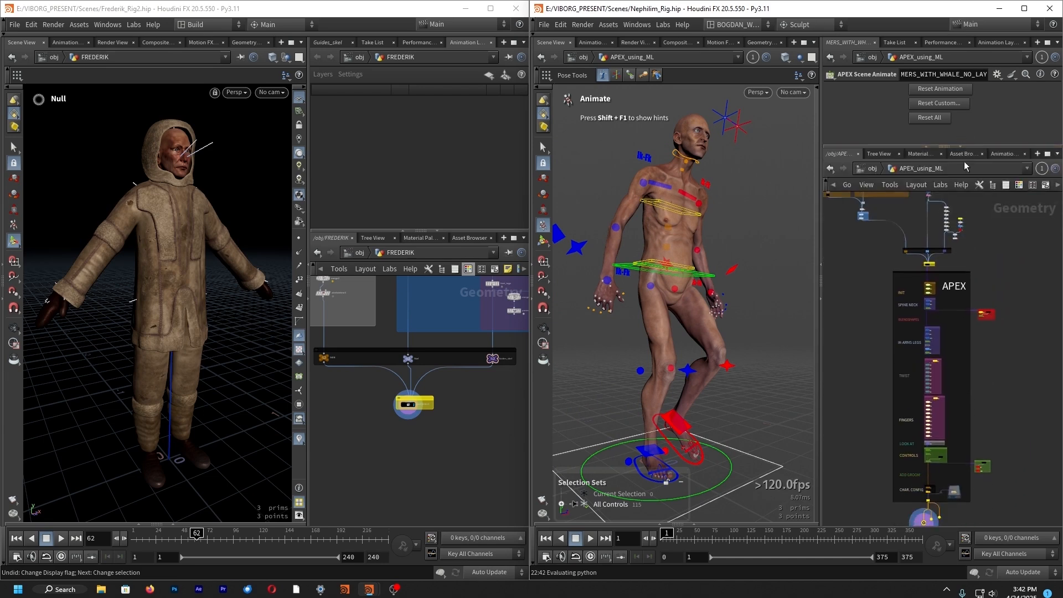
{"action": "left_click_drag", "start_coordinate": [872, 270], "coordinate": [1011, 460]}
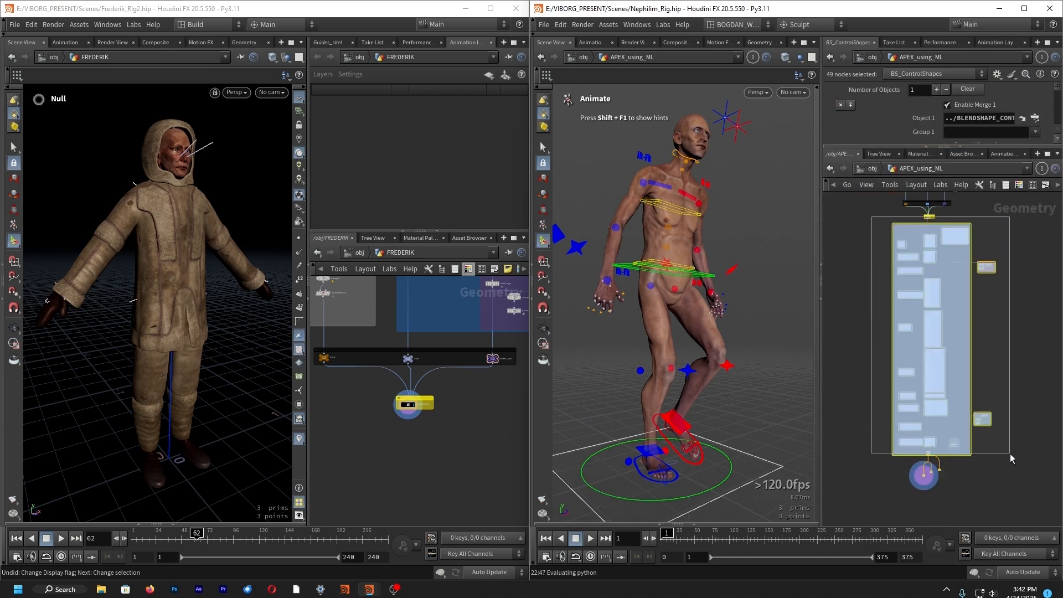
{"action": "left_click", "coordinate": [1021, 375]}
Examine the skinning, BLENDS and BLENDSHAPES sections of the network above the APEX block.
{"action": "middle_click_drag", "start_coordinate": [994, 234], "coordinate": [1003, 504]}
{"action": "middle_click_drag", "start_coordinate": [879, 415], "coordinate": [939, 400]}
{"action": "scroll", "coordinate": [889, 355], "scroll_direction": "up", "scroll_amount": 3}
{"action": "middle_click_drag", "start_coordinate": [866, 295], "coordinate": [838, 390]}
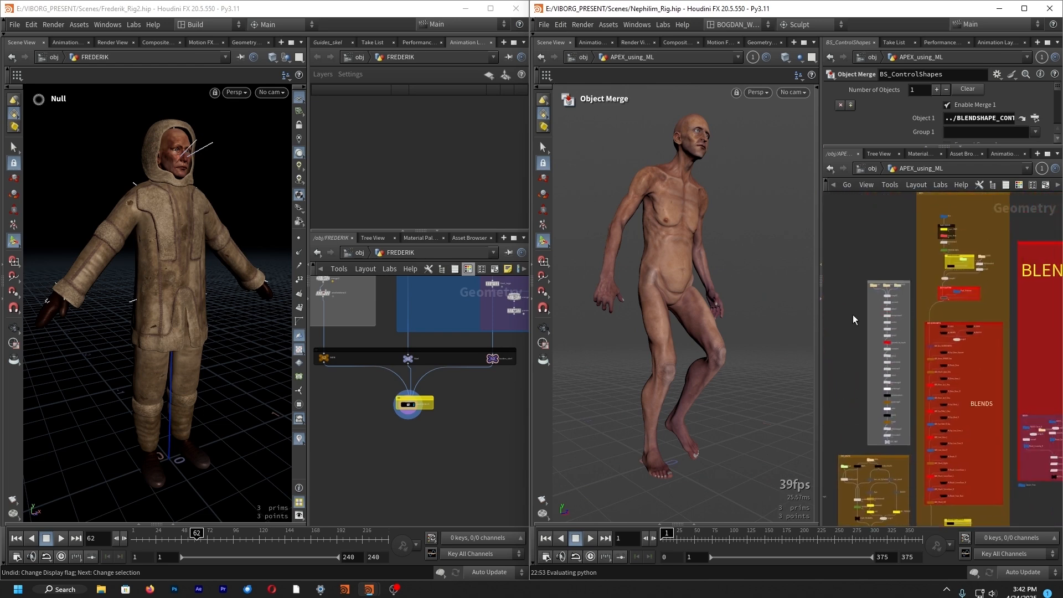
{"action": "scroll", "coordinate": [859, 346], "scroll_direction": "up", "scroll_amount": 1}
{"action": "middle_click_drag", "start_coordinate": [861, 353], "coordinate": [870, 247]}
{"action": "scroll", "coordinate": [868, 256], "scroll_direction": "down", "scroll_amount": 1}
{"action": "middle_click_drag", "start_coordinate": [868, 258], "coordinate": [911, 320]}
{"action": "scroll", "coordinate": [911, 321], "scroll_direction": "down", "scroll_amount": 3}
{"action": "middle_click_drag", "start_coordinate": [1014, 238], "coordinate": [971, 191]}
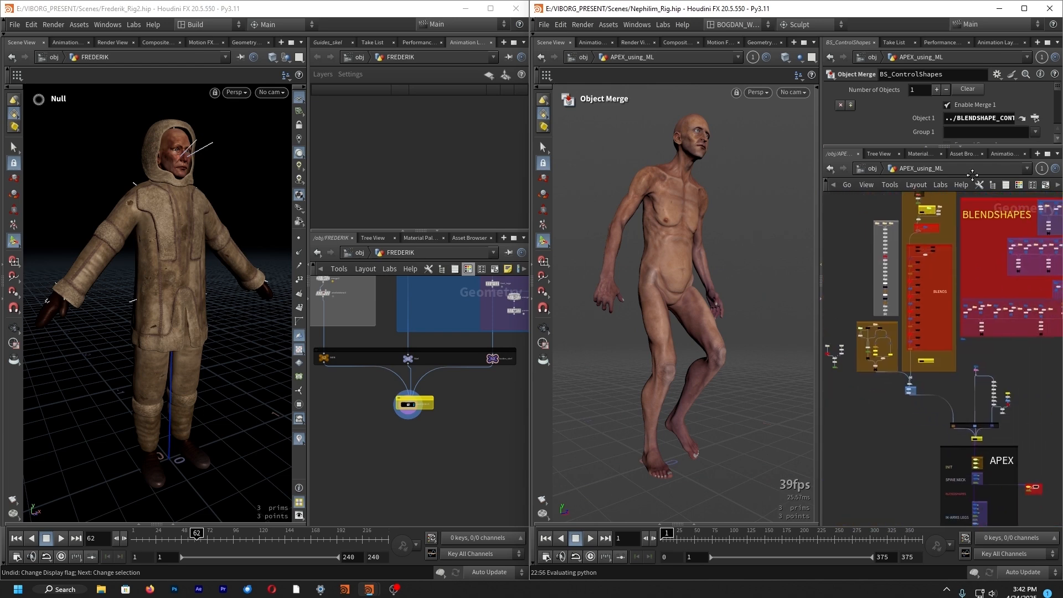
Display and select the SKIN null above the APEX block, and view the character's skin from the front.
{"action": "scroll", "coordinate": [969, 436], "scroll_direction": "up", "scroll_amount": 5}
{"action": "middle_click_drag", "start_coordinate": [970, 434], "coordinate": [917, 410]}
{"action": "scroll", "coordinate": [882, 369], "scroll_direction": "up", "scroll_amount": 5}
{"action": "left_click", "coordinate": [878, 355]}
{"action": "left_click", "coordinate": [872, 361]}
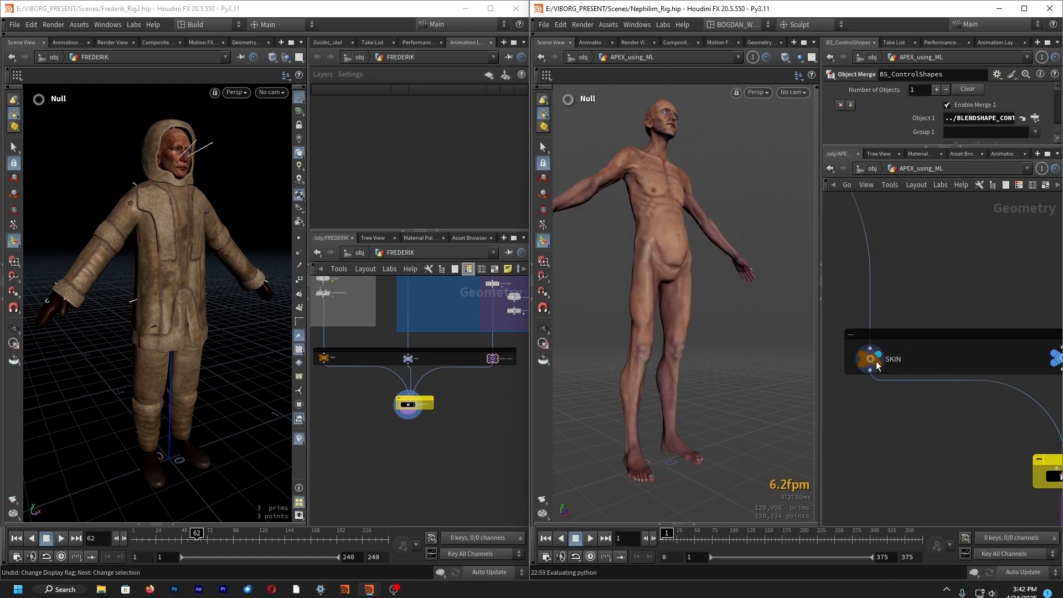
{"action": "left_click_drag", "start_coordinate": [662, 249], "coordinate": [633, 256], "text": "alt"}
{"action": "mouse_move", "coordinate": [670, 237]}
{"action": "middle_mouse_down", "text": "alt"}
{"action": "mouse_move", "coordinate": [667, 265]}
{"action": "mouse_move", "coordinate": [668, 249]}
{"action": "middle_mouse_up", "text": "alt"}
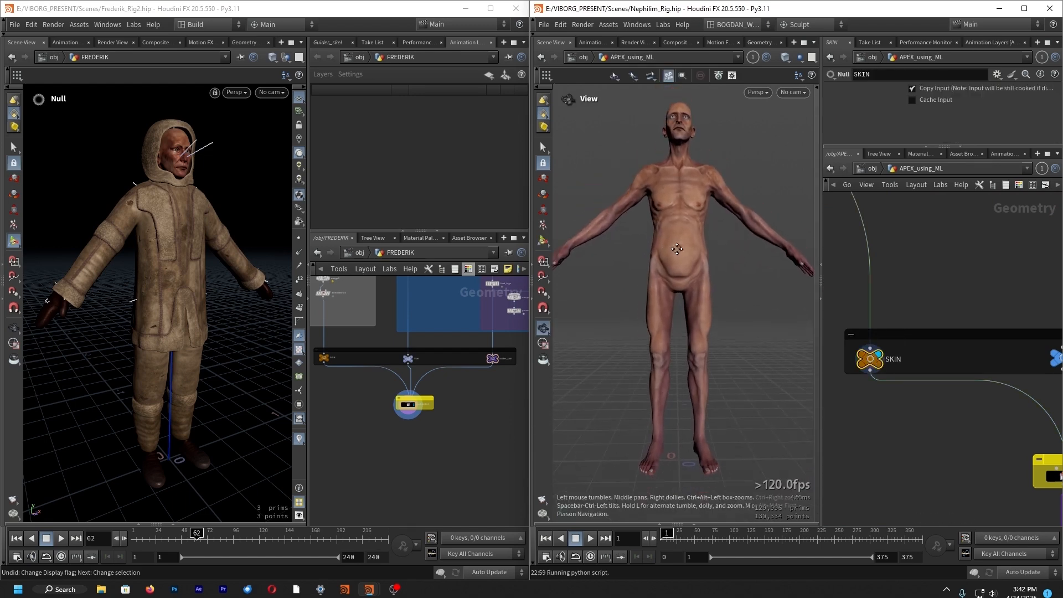
Display and select the REST null to view the character's rest skeleton.
{"action": "scroll", "coordinate": [918, 305], "scroll_direction": "down", "scroll_amount": 4}
{"action": "scroll", "coordinate": [982, 328], "scroll_direction": "up", "scroll_amount": 3}
{"action": "left_click", "coordinate": [998, 318]}
{"action": "left_click", "coordinate": [985, 333]}
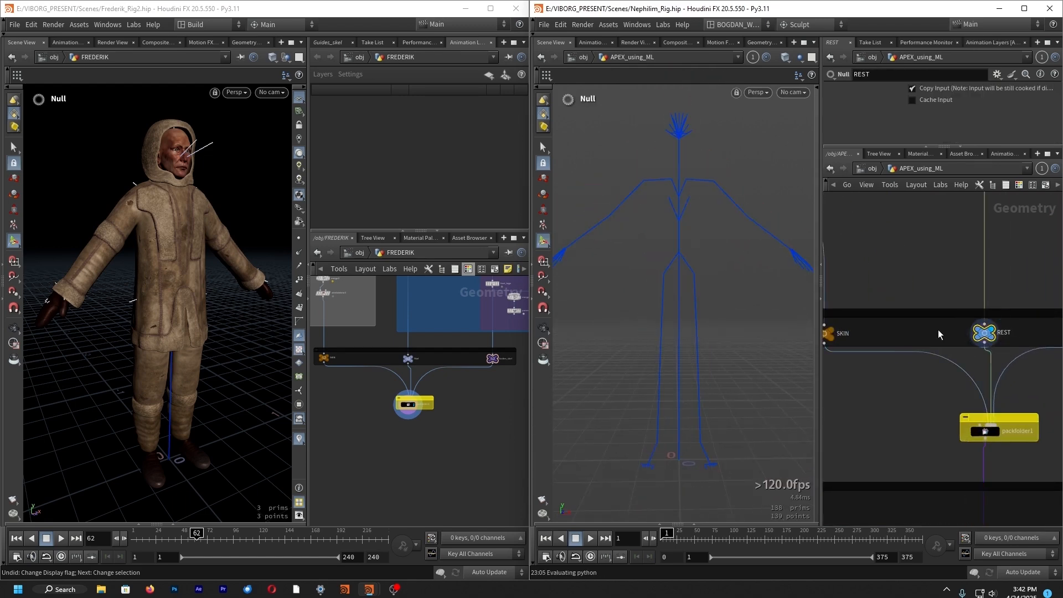
Display and select the Guides null to view the skeleton with its guide joints.
{"action": "scroll", "coordinate": [939, 334], "scroll_direction": "down", "scroll_amount": 4}
{"action": "middle_click_drag", "start_coordinate": [978, 308], "coordinate": [930, 306]}
{"action": "scroll", "coordinate": [973, 322], "scroll_direction": "up", "scroll_amount": 4}
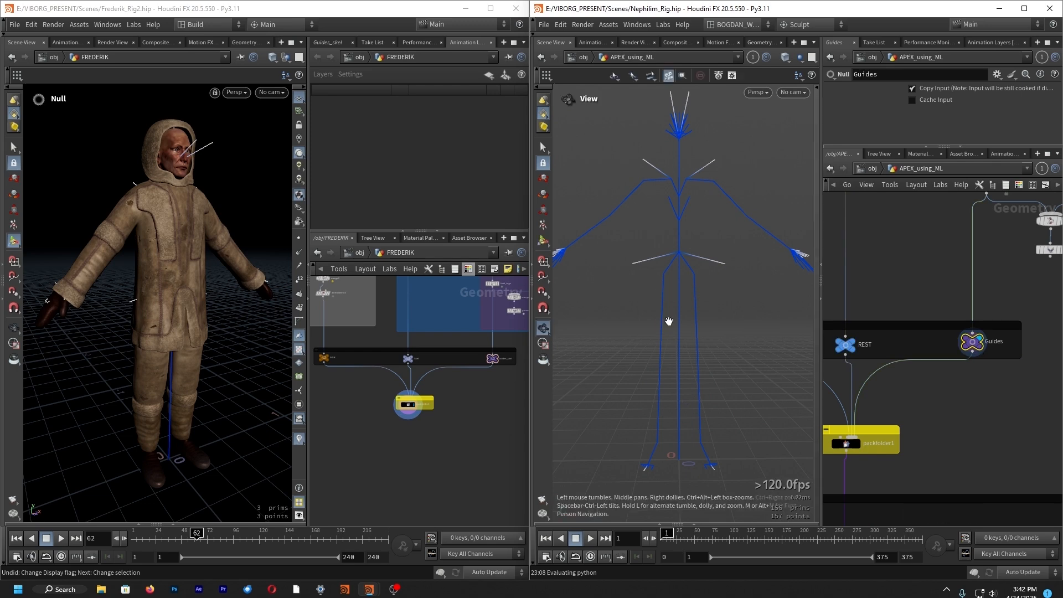
Switch to the Frederik_Rig2 scene and look over its SKINNING, BLENDSHAPES and SKEL network sections.
{"action": "left_click", "coordinate": [361, 431]}
{"action": "scroll", "coordinate": [363, 426], "scroll_direction": "down", "scroll_amount": 3}
{"action": "scroll", "coordinate": [423, 435], "scroll_direction": "up", "scroll_amount": 6}
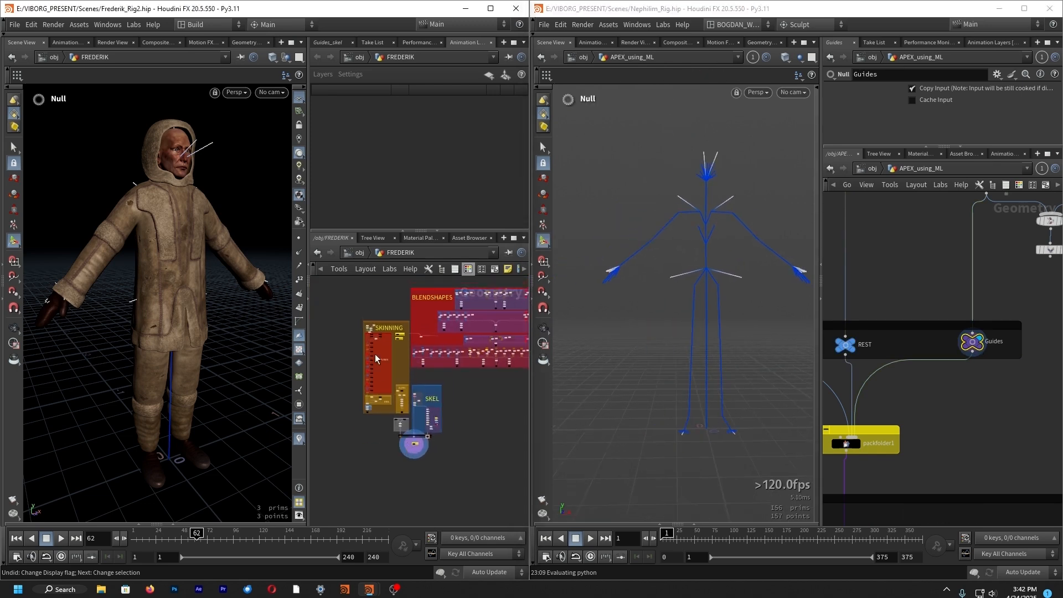
{"action": "scroll", "coordinate": [441, 442], "scroll_direction": "down", "scroll_amount": 4}
{"action": "middle_click_drag", "start_coordinate": [455, 408], "coordinate": [481, 339]}
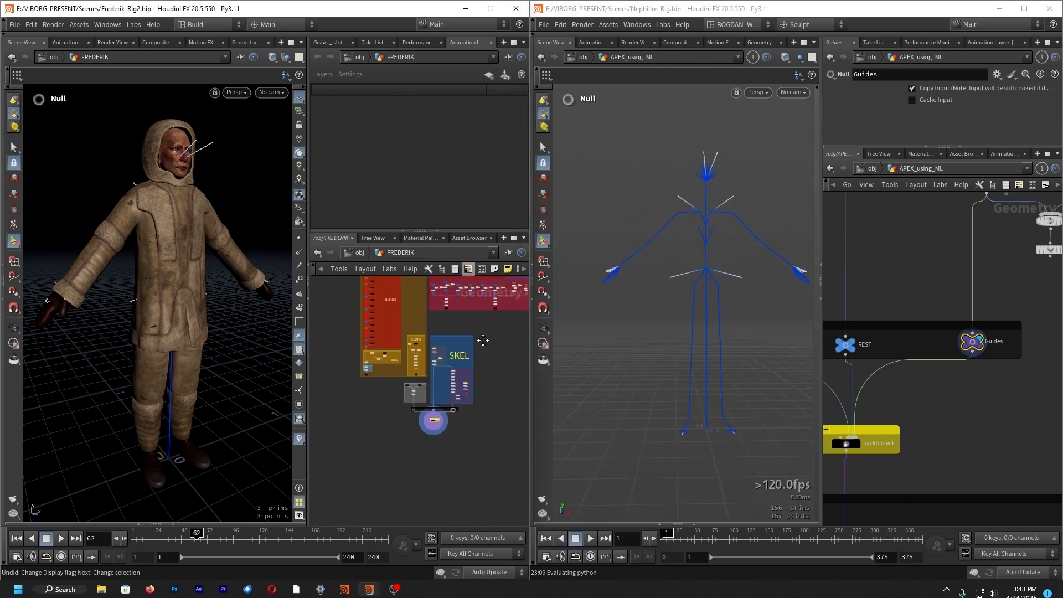
Display and select the SKIN null in the Frederik_Rig2 scene to view the clothed character's skin.
{"action": "scroll", "coordinate": [434, 429], "scroll_direction": "up", "scroll_amount": 4}
{"action": "scroll", "coordinate": [425, 403], "scroll_direction": "down", "scroll_amount": 5}
{"action": "scroll", "coordinate": [434, 368], "scroll_direction": "up", "scroll_amount": 8}
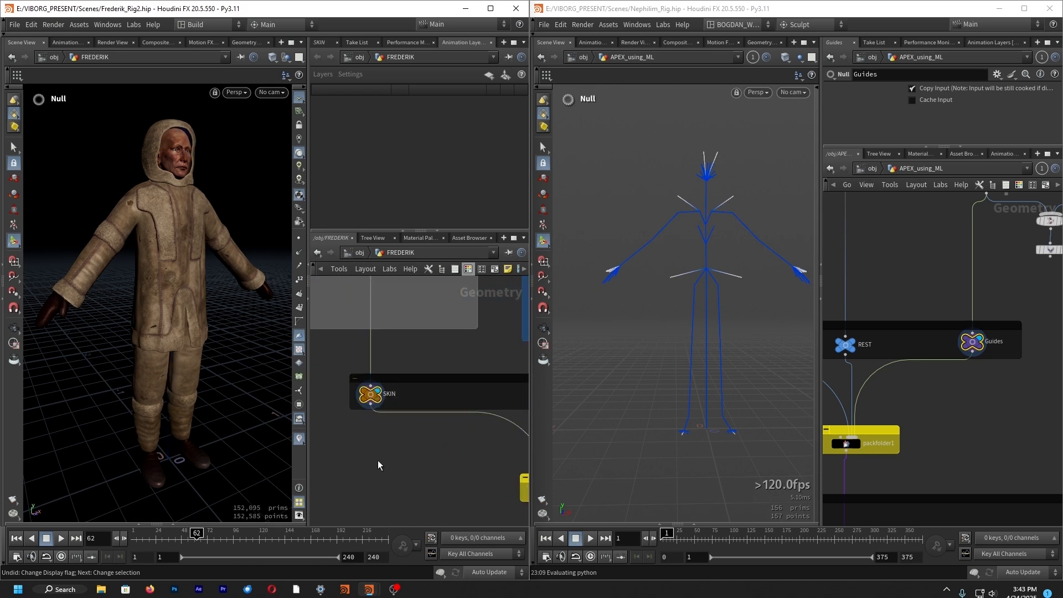
Display the Skel null feeding packfolder1 in the Frederik_Rig2 scene.
{"action": "scroll", "coordinate": [378, 465], "scroll_direction": "down", "scroll_amount": 2}
{"action": "middle_click_drag", "start_coordinate": [401, 465], "coordinate": [377, 450]}
{"action": "scroll", "coordinate": [471, 412], "scroll_direction": "up", "scroll_amount": 3}
{"action": "left_click", "coordinate": [486, 377]}
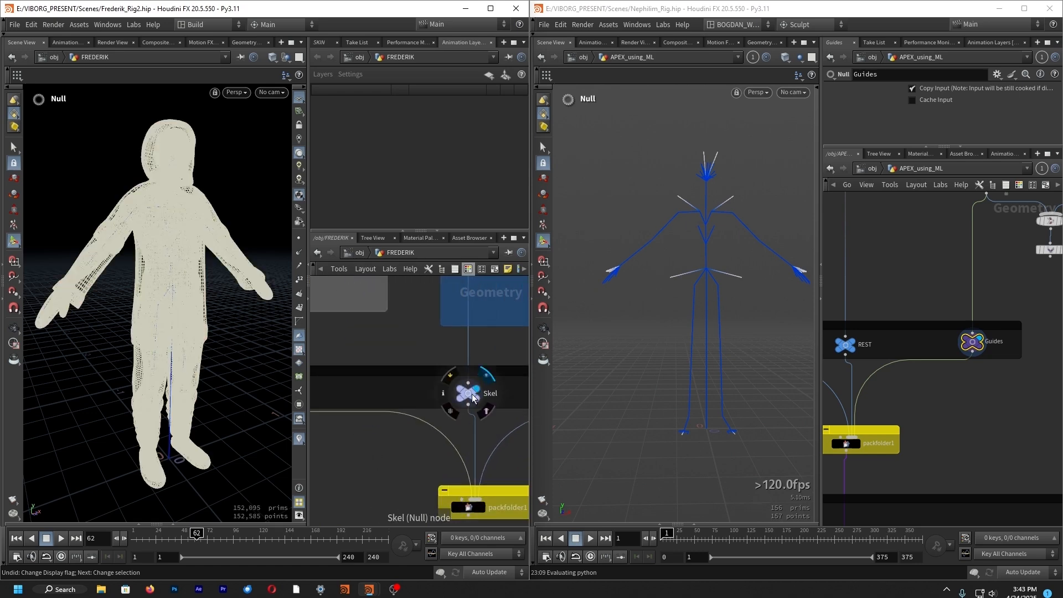
Display the REST null in the Nephilim_Rig scene to view its skeleton without guides.
{"action": "middle_click_drag", "start_coordinate": [914, 366], "coordinate": [927, 373]}
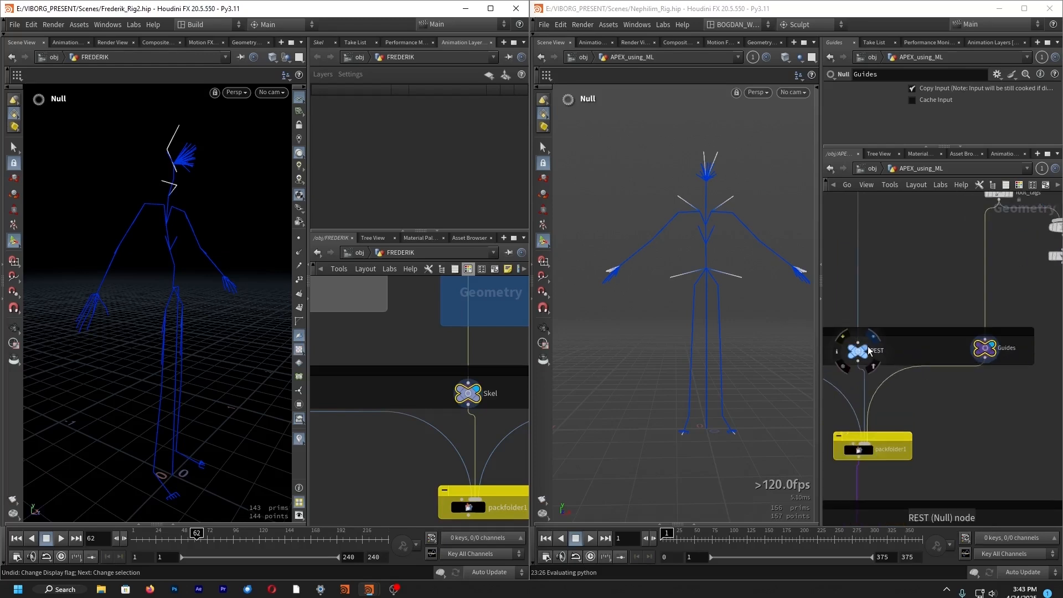
{"action": "middle_click_drag", "start_coordinate": [928, 415], "coordinate": [972, 426]}
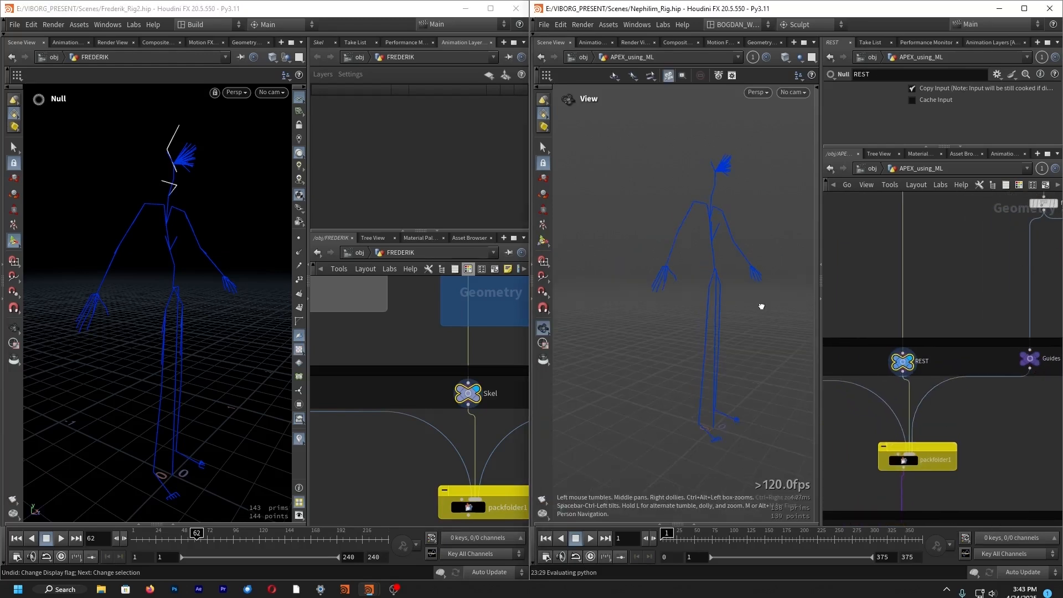
{"action": "left_click_drag", "start_coordinate": [722, 310], "coordinate": [733, 310], "text": "alt"}
Display the guide skeleton nulls in both the Frederik_Rig2 and Nephilim_Rig scenes and compare them from several angles.
{"action": "left_click_drag", "start_coordinate": [201, 275], "coordinate": [147, 257], "text": "alt"}
{"action": "scroll", "coordinate": [466, 419], "scroll_direction": "down", "scroll_amount": 3}
{"action": "middle_click_drag", "start_coordinate": [480, 420], "coordinate": [419, 405]}
{"action": "scroll", "coordinate": [500, 387], "scroll_direction": "up", "scroll_amount": 3}
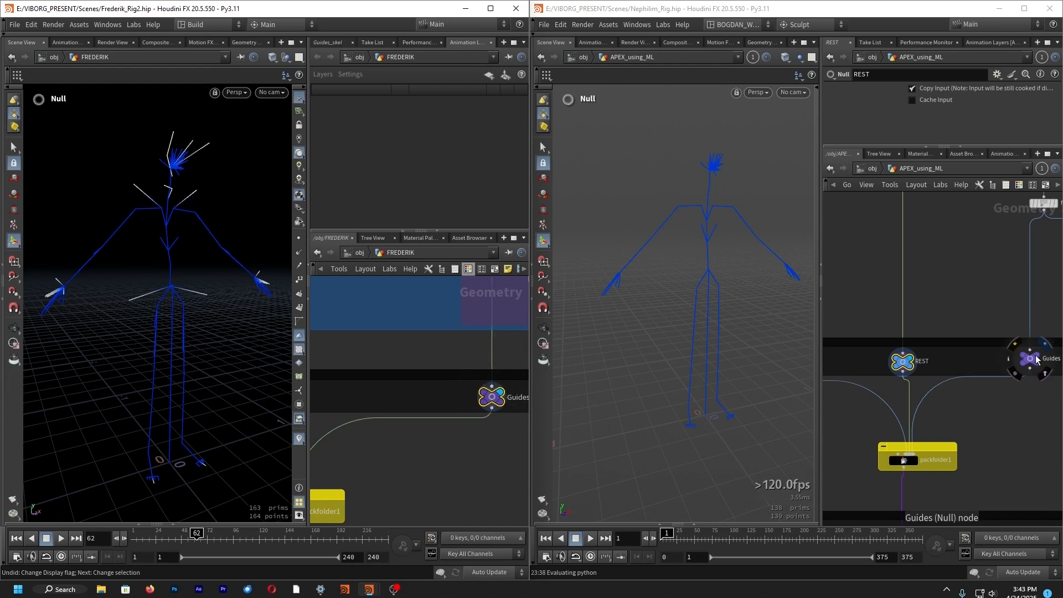
{"action": "left_click_drag", "start_coordinate": [236, 227], "coordinate": [176, 193], "text": "alt"}
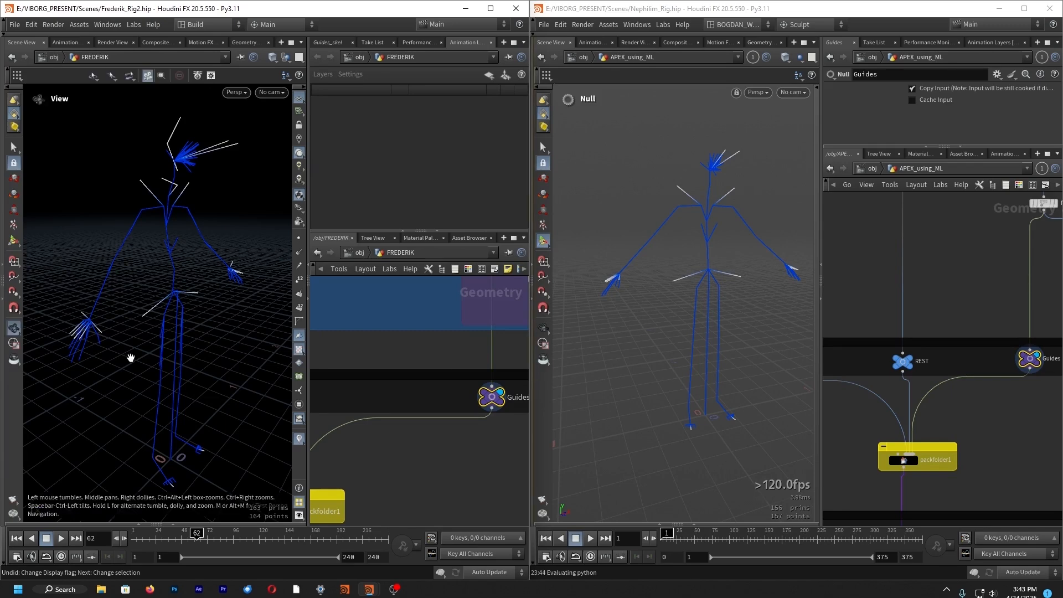
{"action": "left_click_drag", "start_coordinate": [130, 358], "coordinate": [95, 326], "text": "alt"}
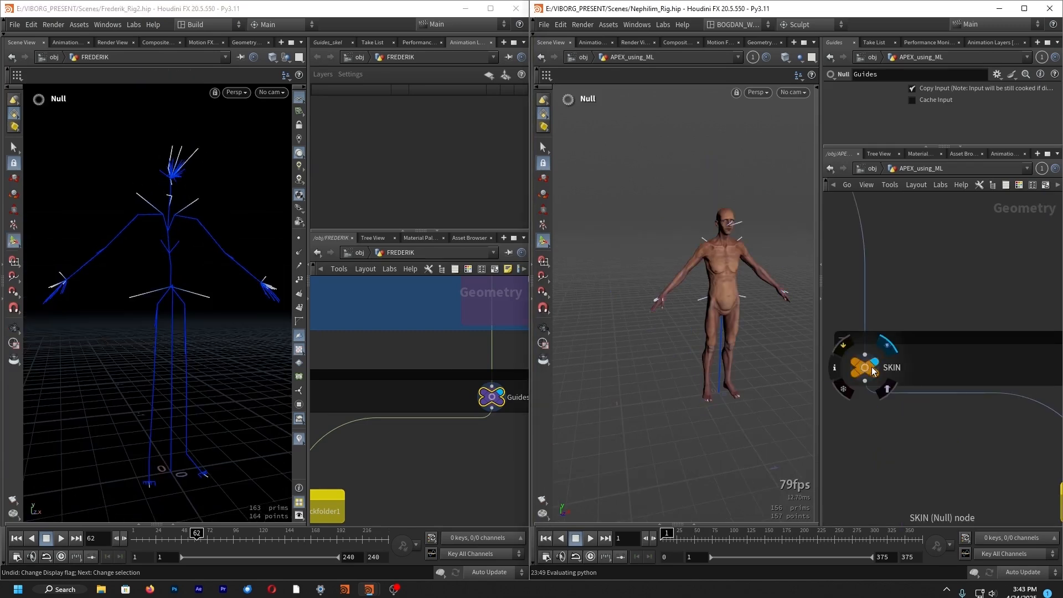
Display the SKIN null in the Nephilim_Rig scene and view the character's body up close.
{"action": "left_click", "coordinate": [872, 371]}
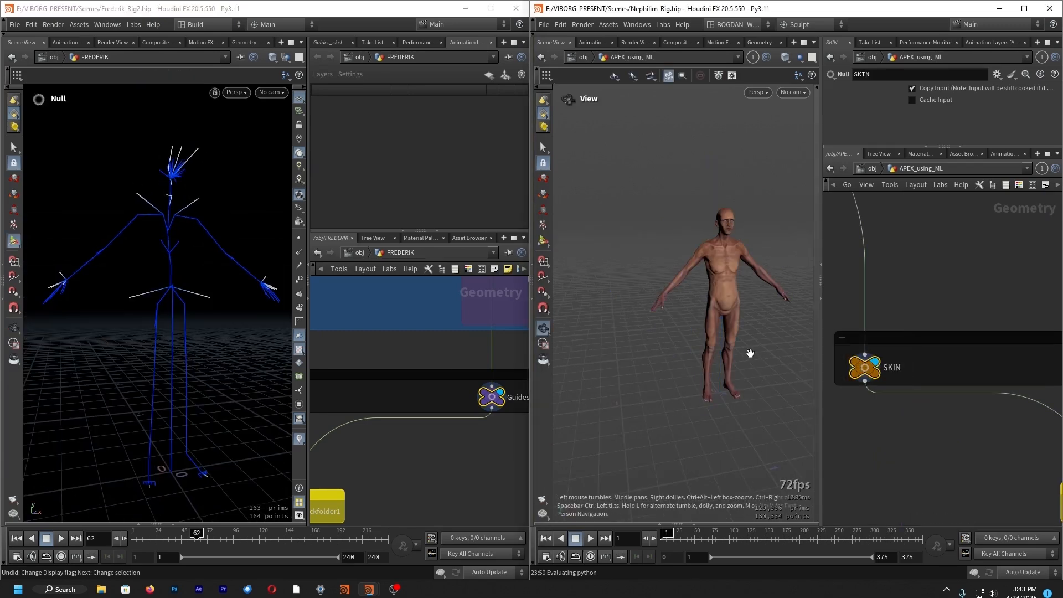
{"action": "middle_click_drag", "start_coordinate": [749, 353], "coordinate": [711, 347], "text": "alt"}
{"action": "right_click_drag", "start_coordinate": [711, 346], "coordinate": [699, 321], "text": "alt"}
{"action": "left_click_drag", "start_coordinate": [698, 321], "coordinate": [726, 317], "text": "alt"}
{"action": "right_click", "coordinate": [725, 318], "text": "alt"}
Display the SKIN null in the Frederik_Rig2 scene to view the clothed character beside the Nephilim.
{"action": "left_click", "coordinate": [326, 401]}
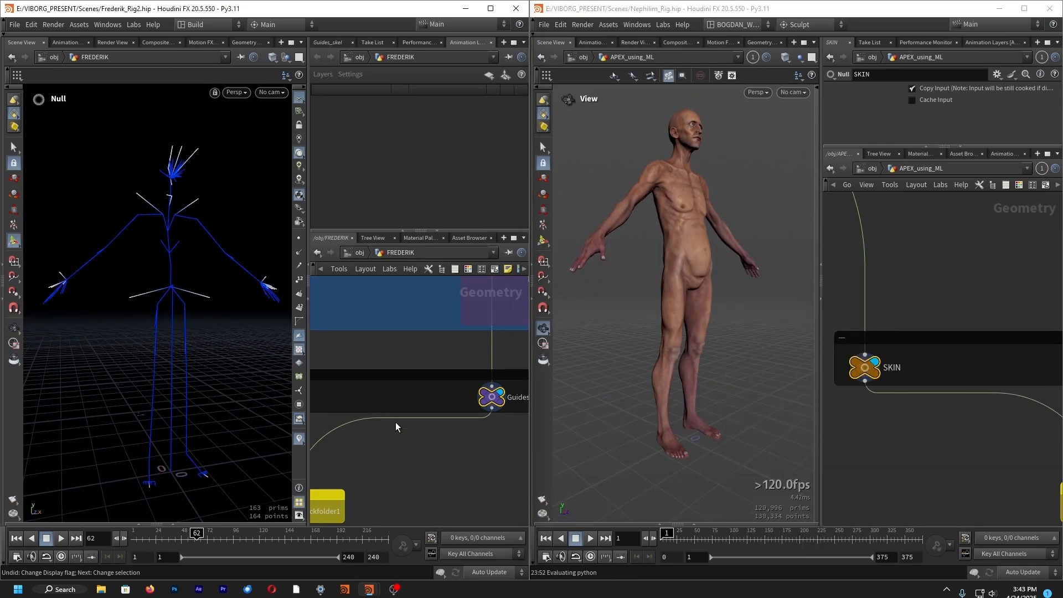
{"action": "scroll", "coordinate": [387, 429], "scroll_direction": "down", "scroll_amount": 5}
{"action": "middle_click_drag", "start_coordinate": [357, 443], "coordinate": [501, 427]}
{"action": "scroll", "coordinate": [493, 420], "scroll_direction": "up", "scroll_amount": 2}
{"action": "left_click", "coordinate": [431, 400]}
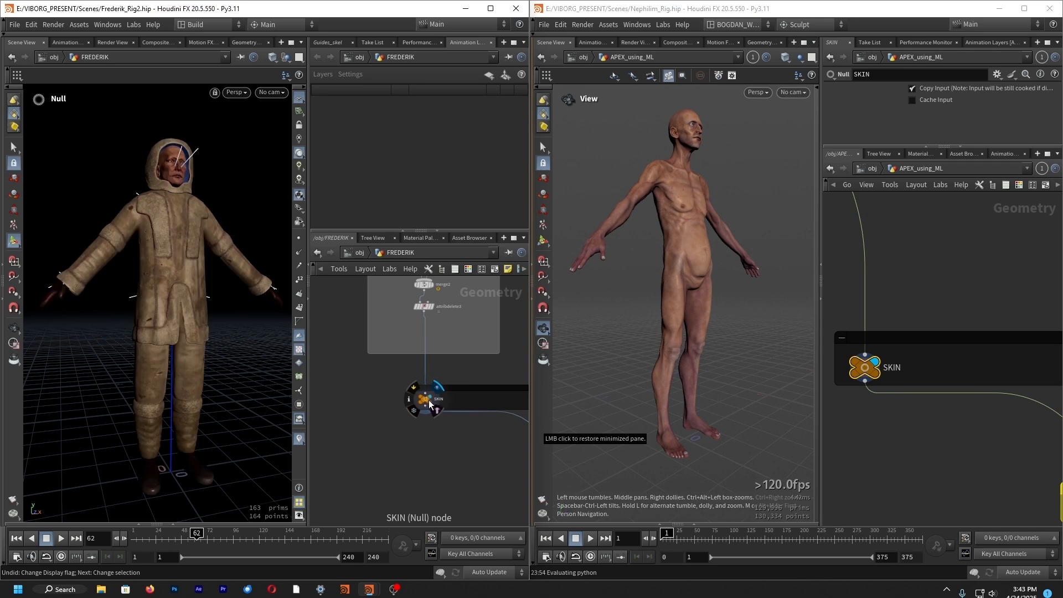
{"action": "right_click_drag", "start_coordinate": [156, 326], "coordinate": [141, 330], "text": "alt"}
{"action": "middle_click_drag", "start_coordinate": [141, 331], "coordinate": [123, 290], "text": "alt"}
Copy the whole APEX network section from the Nephilim_Rig scene and paste it below packfolder1 in Frederik_Rig2.
{"action": "scroll", "coordinate": [421, 418], "scroll_direction": "down", "scroll_amount": 8}
{"action": "middle_click_drag", "start_coordinate": [449, 471], "coordinate": [434, 369]}
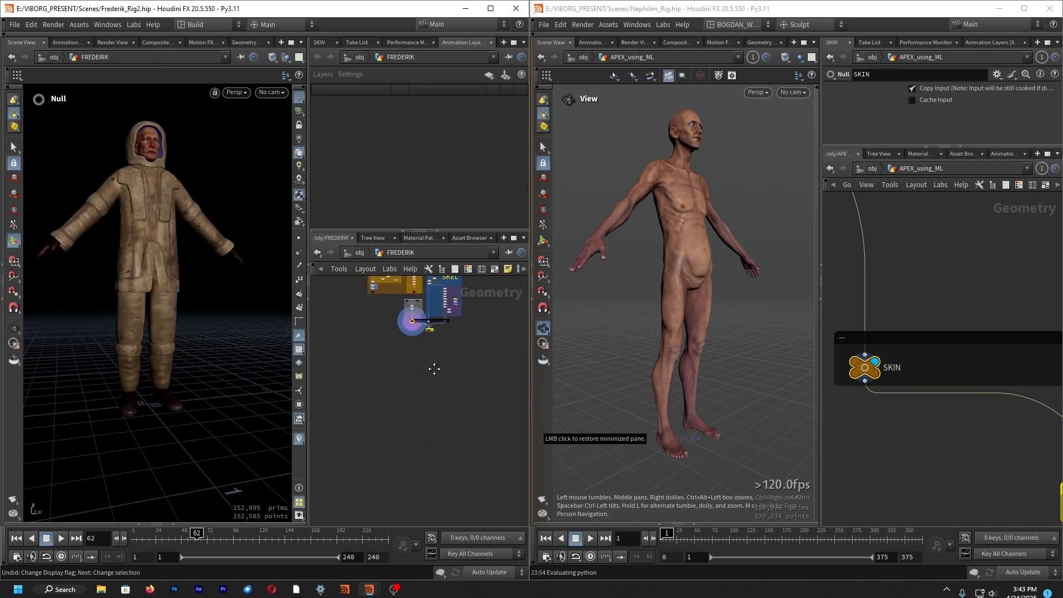
{"action": "scroll", "coordinate": [922, 467], "scroll_direction": "down", "scroll_amount": 8}
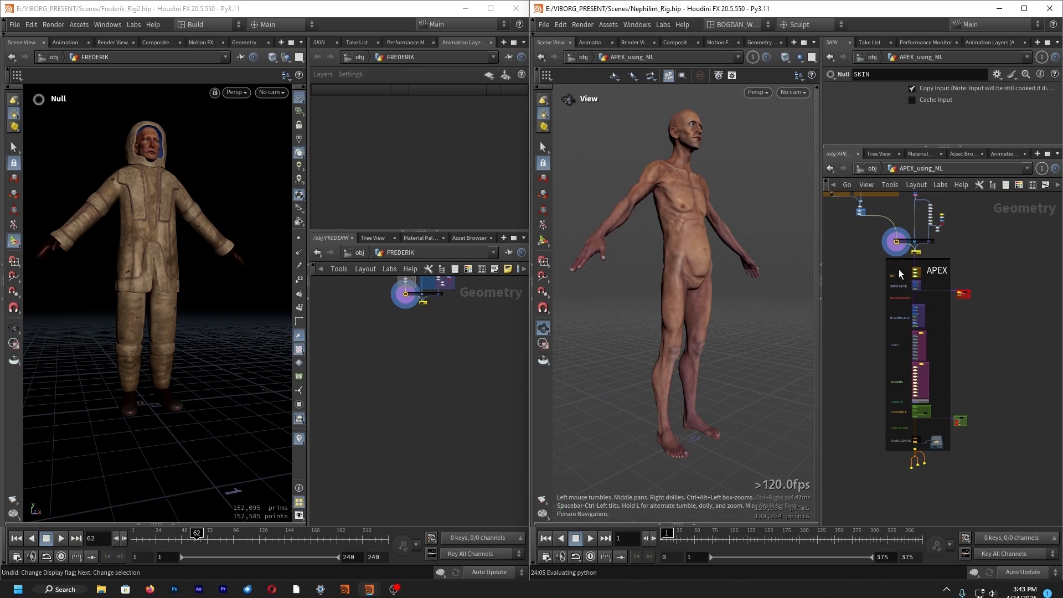
{"action": "scroll", "coordinate": [896, 266], "scroll_direction": "up", "scroll_amount": 2}
{"action": "middle_click_drag", "start_coordinate": [851, 262], "coordinate": [847, 226]}
{"action": "scroll", "coordinate": [851, 225], "scroll_direction": "down", "scroll_amount": 1}
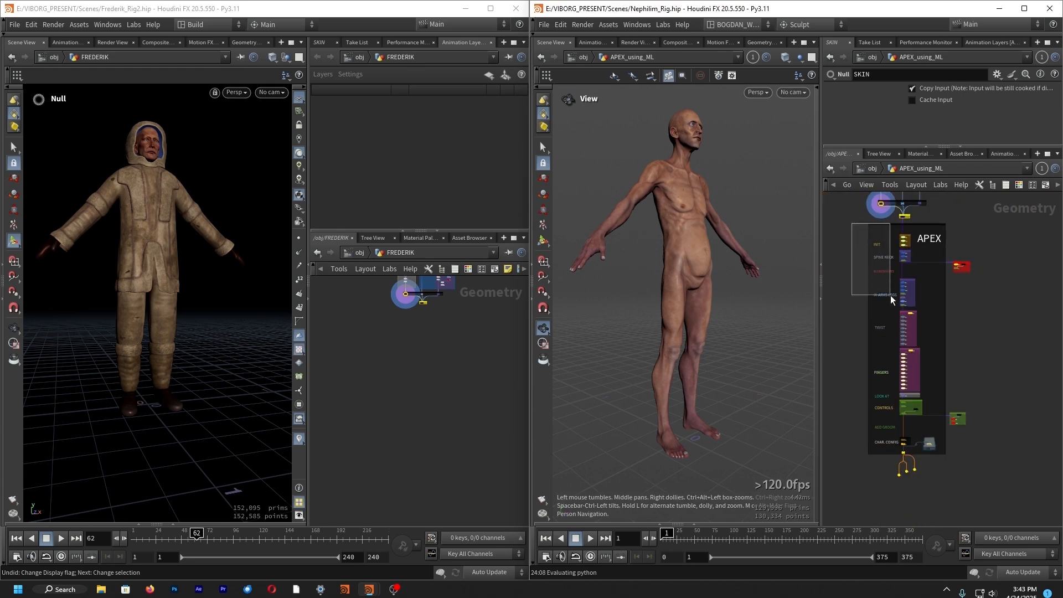
{"action": "left_click_drag", "start_coordinate": [891, 299], "coordinate": [947, 459]}
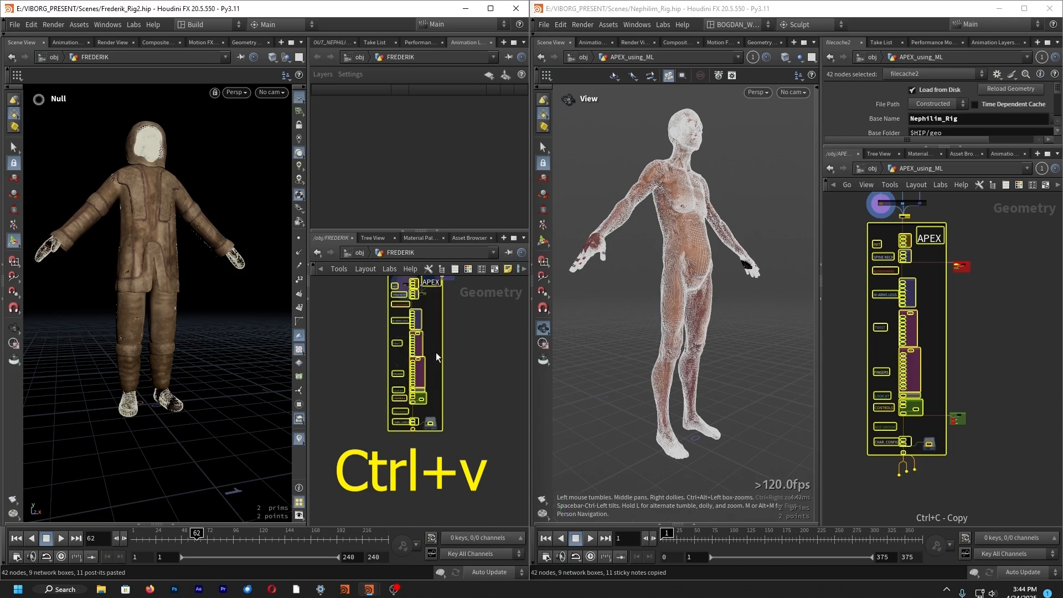
{"action": "left_click", "coordinate": [430, 422]}
{"action": "middle_click_drag", "start_coordinate": [470, 360], "coordinate": [476, 423]}
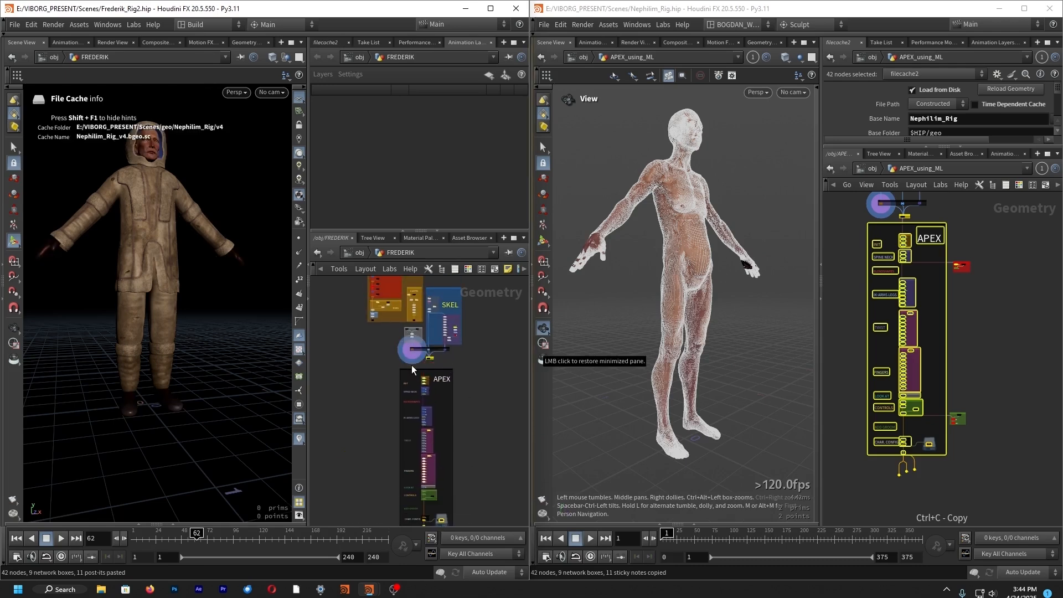
Connect packfolder1 to the first INIT node of the pasted APEX network in Frederik_Rig2.
{"action": "middle_click_drag", "start_coordinate": [395, 401], "coordinate": [407, 355]}
{"action": "scroll", "coordinate": [430, 309], "scroll_direction": "up", "scroll_amount": 6}
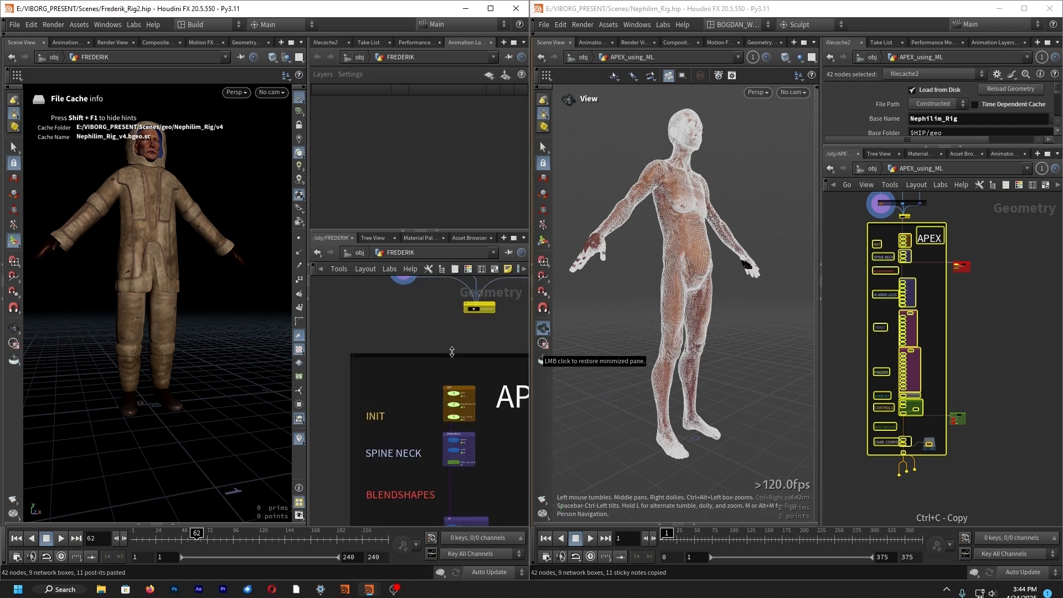
{"action": "scroll", "coordinate": [431, 308], "scroll_direction": "down", "scroll_amount": 5}
{"action": "scroll", "coordinate": [1023, 373], "scroll_direction": "down", "scroll_amount": 4}
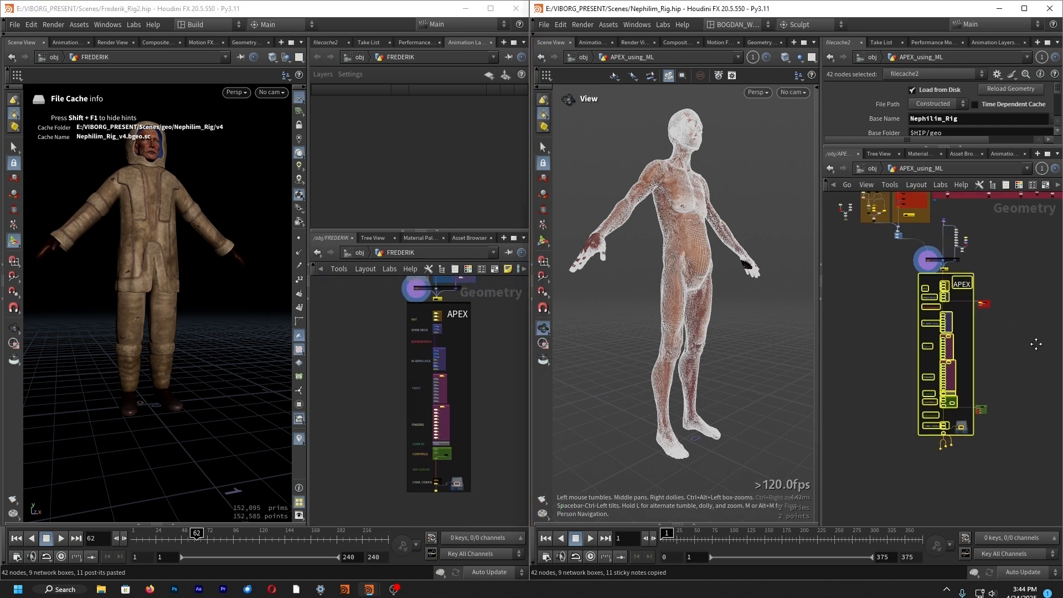
{"action": "left_click", "coordinate": [1023, 373]}
{"action": "scroll", "coordinate": [437, 309], "scroll_direction": "up", "scroll_amount": 8}
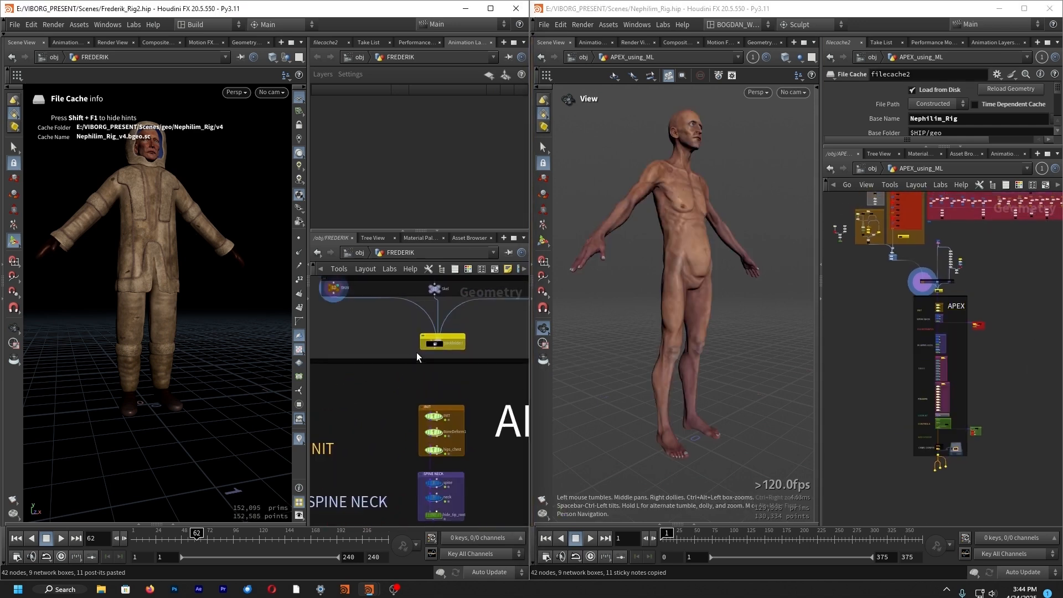
{"action": "left_click", "coordinate": [429, 457]}
Display the config_shapes node in the pasted CONTROLS section to show Frederik's rig controls.
{"action": "scroll", "coordinate": [468, 402], "scroll_direction": "down", "scroll_amount": 5}
{"action": "middle_click_drag", "start_coordinate": [359, 458], "coordinate": [336, 304]}
{"action": "middle_click_drag", "start_coordinate": [371, 449], "coordinate": [387, 285]}
{"action": "middle_click_drag", "start_coordinate": [355, 515], "coordinate": [360, 406]}
{"action": "scroll", "coordinate": [477, 425], "scroll_direction": "up", "scroll_amount": 5}
{"action": "middle_click_drag", "start_coordinate": [458, 350], "coordinate": [473, 451]}
{"action": "scroll", "coordinate": [466, 355], "scroll_direction": "up", "scroll_amount": 1}
{"action": "left_click", "coordinate": [428, 343]}
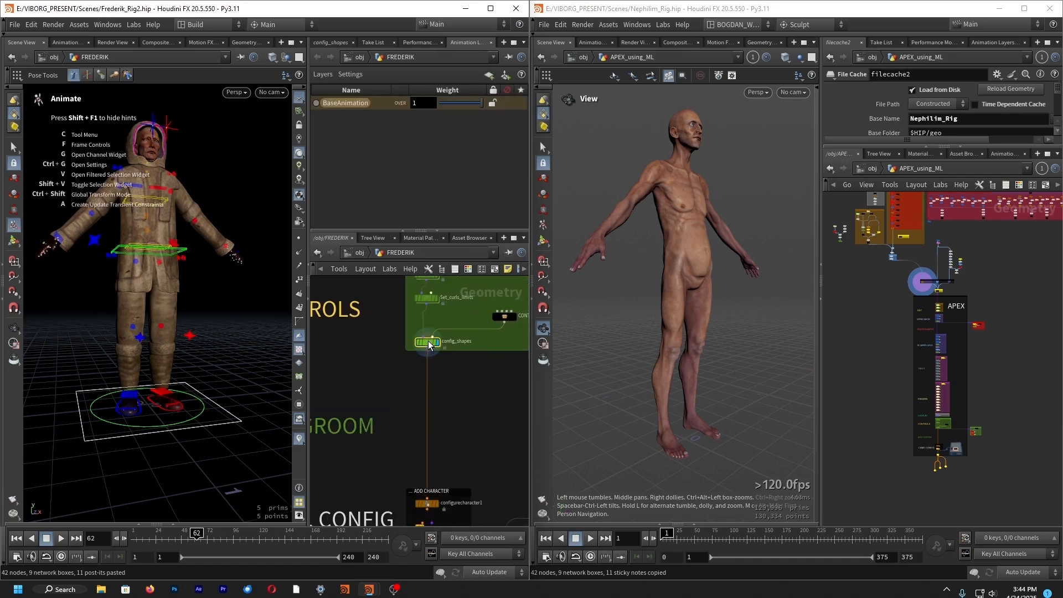
Widen the Frederik_Rig2 window and try lowering the body with the hip control.
{"action": "left_click_drag", "start_coordinate": [530, 404], "coordinate": [584, 403]}
{"action": "left_click_drag", "start_coordinate": [225, 311], "coordinate": [241, 316], "text": "alt"}
{"action": "scroll", "coordinate": [464, 379], "scroll_direction": "down", "scroll_amount": 5}
{"action": "left_click_drag", "start_coordinate": [187, 277], "coordinate": [250, 349]}
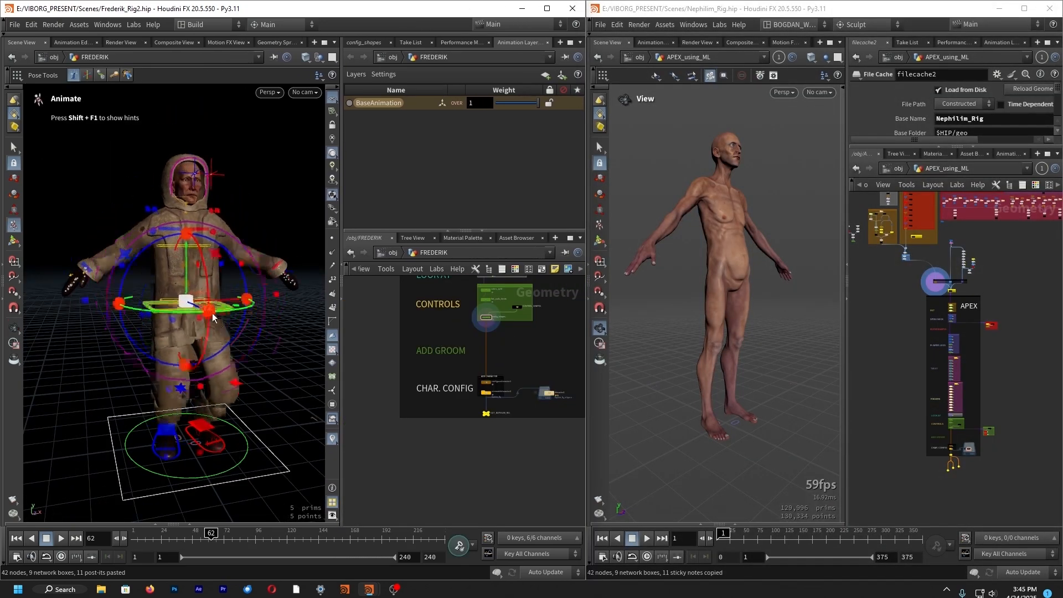
{"action": "key", "text": "ctrl+z"}
Try lifting a foot of the Frederik character with its foot control.
{"action": "left_click", "coordinate": [210, 432]}
{"action": "left_click_drag", "start_coordinate": [208, 425], "coordinate": [195, 400]}
{"action": "key", "text": "ctrl+z"}
{"action": "left_click", "coordinate": [156, 432]}
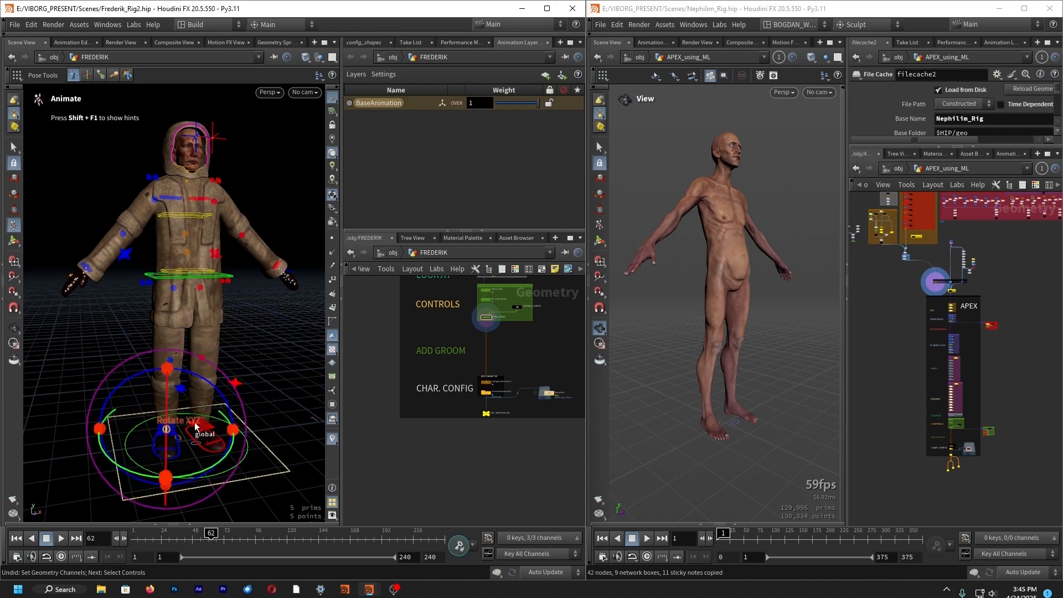
Try moving the character's left hand control forward to bend the arm.
{"action": "scroll", "coordinate": [303, 284], "scroll_direction": "up", "scroll_amount": 5}
{"action": "left_click_drag", "start_coordinate": [273, 278], "coordinate": [197, 301], "text": "alt"}
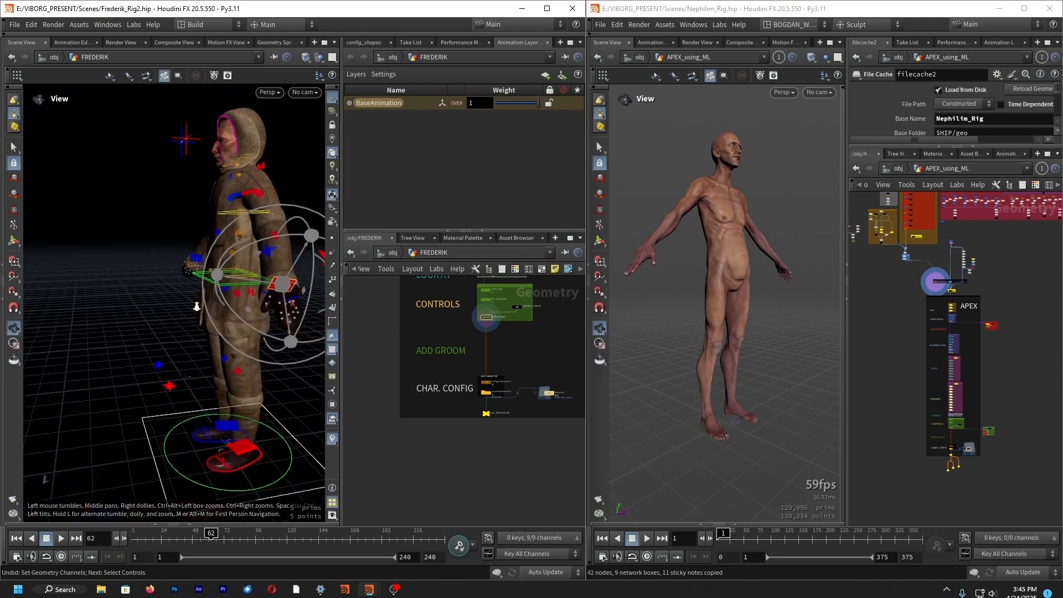
{"action": "left_click_drag", "start_coordinate": [284, 286], "coordinate": [236, 283]}
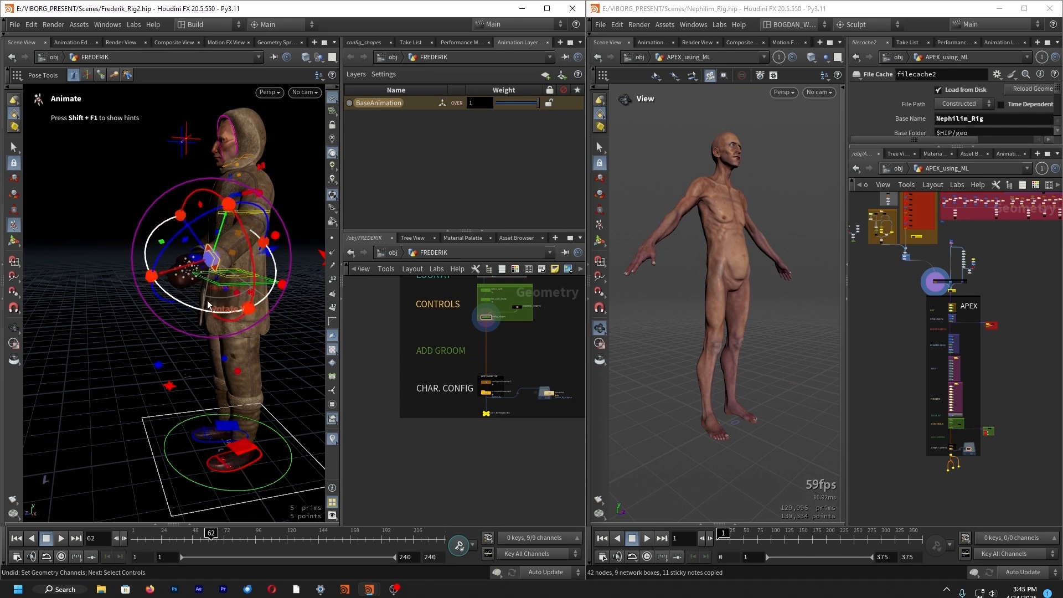
{"action": "left_click_drag", "start_coordinate": [128, 208], "coordinate": [196, 163], "text": "alt"}
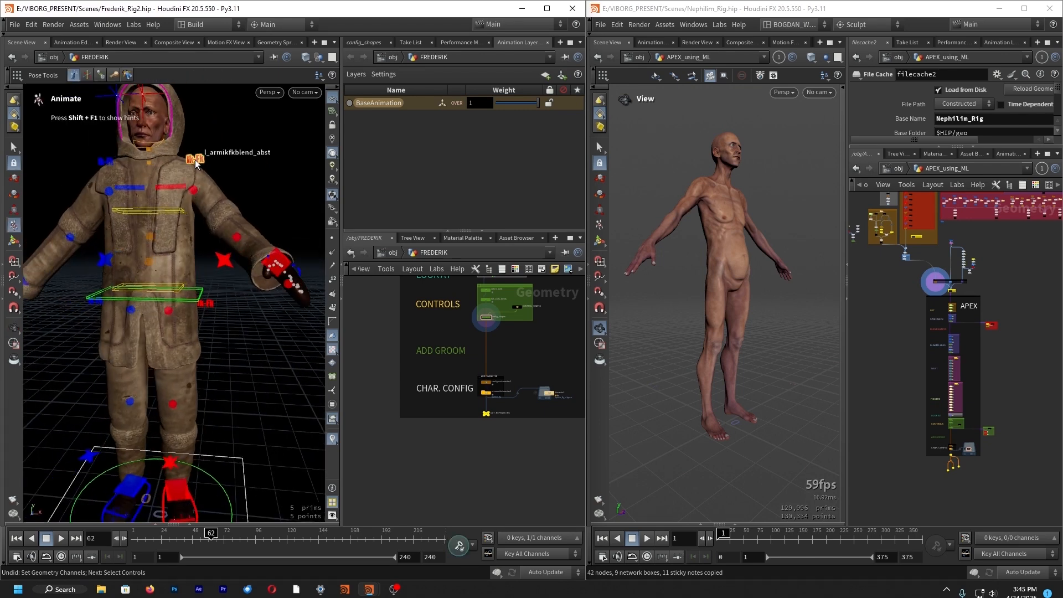
Try adjusting the l_armikfkblend_abst control of the left arm.
{"action": "left_click_drag", "start_coordinate": [124, 165], "coordinate": [80, 191], "text": "alt"}
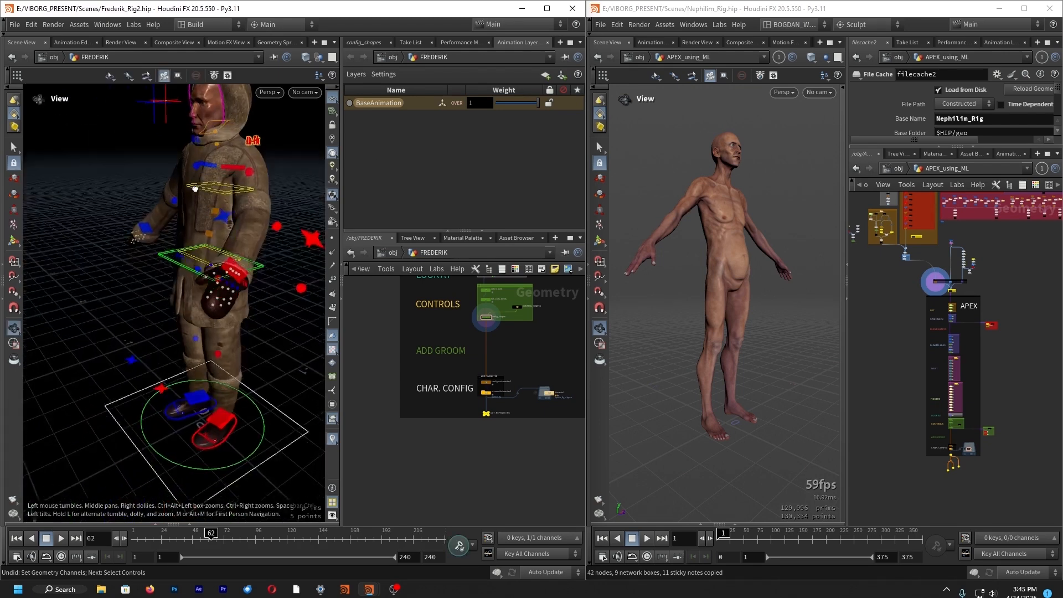
{"action": "left_click_drag", "start_coordinate": [255, 148], "coordinate": [289, 154]}
{"action": "key", "text": "ctrl+z"}
{"action": "right_click_drag", "start_coordinate": [127, 285], "coordinate": [100, 313], "text": "alt"}
{"action": "left_click_drag", "start_coordinate": [100, 313], "coordinate": [150, 280], "text": "alt"}
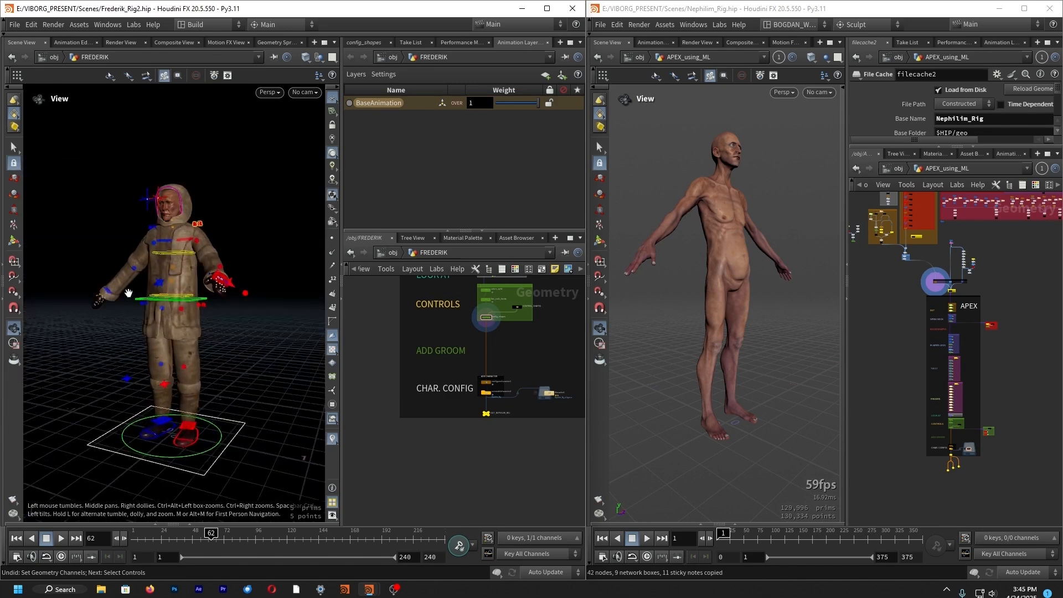
Copy the MERS_WITH_WHALE_NO_LAYERS animation node from the Nephilim scene, connect it under OUT_NEPHILIM_RIG in Frederik_Rig2, and display it.
{"action": "scroll", "coordinate": [498, 463], "scroll_direction": "down", "scroll_amount": 3}
{"action": "scroll", "coordinate": [497, 463], "scroll_direction": "up", "scroll_amount": 1}
{"action": "middle_click_drag", "start_coordinate": [510, 441], "coordinate": [435, 397]}
{"action": "scroll", "coordinate": [952, 460], "scroll_direction": "up", "scroll_amount": 10}
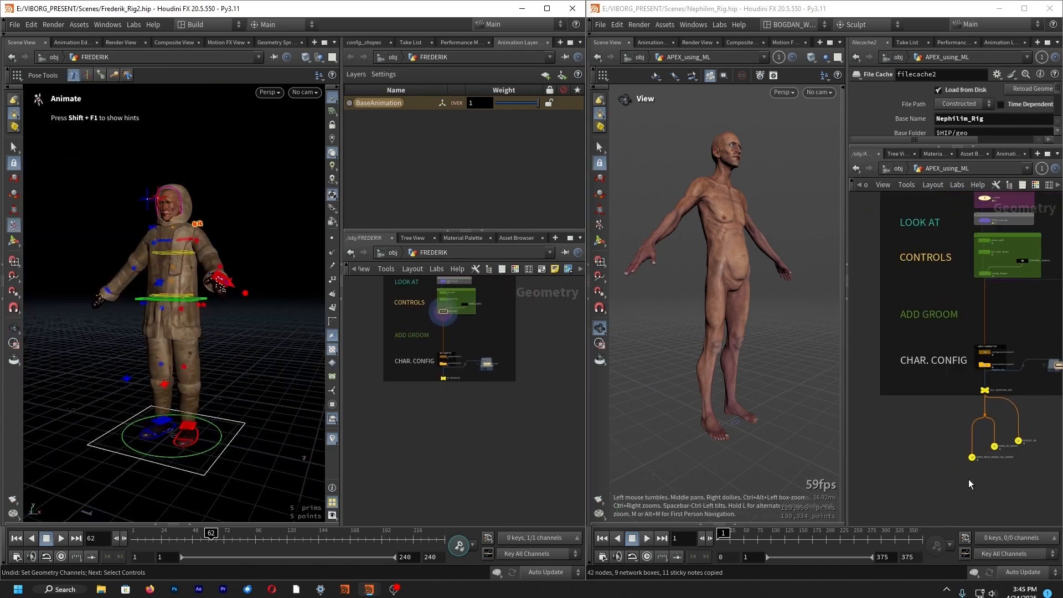
{"action": "middle_click_drag", "start_coordinate": [895, 457], "coordinate": [915, 463]}
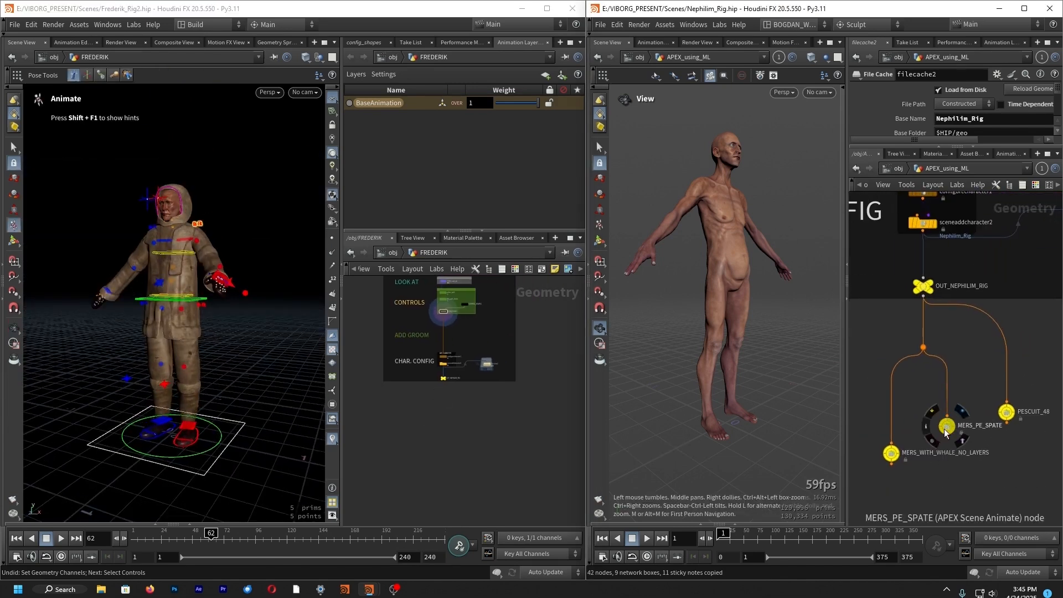
{"action": "left_click", "coordinate": [894, 454]}
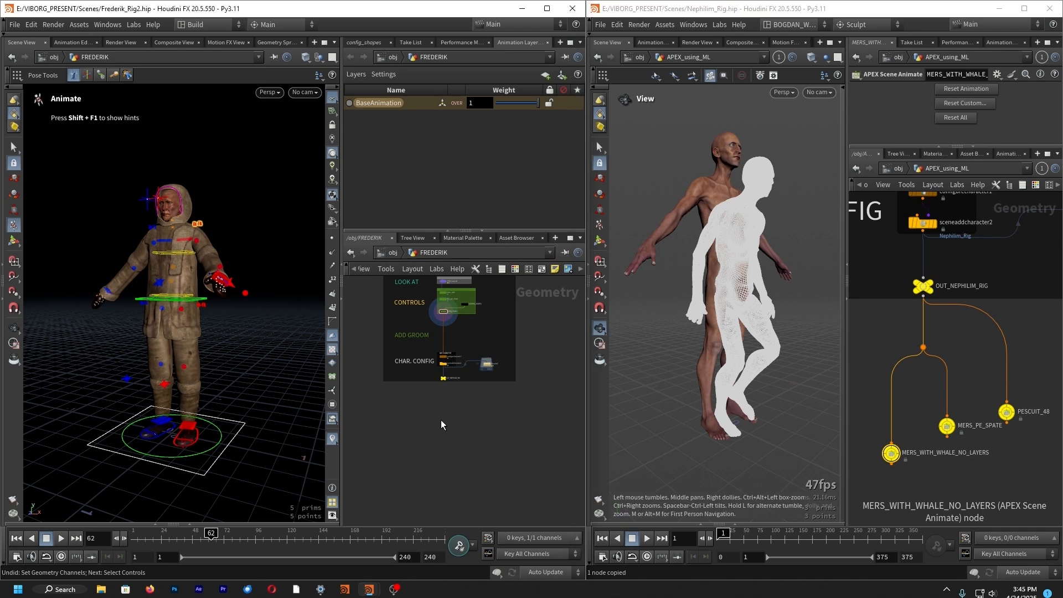
{"action": "key", "text": "ctrl+v"}
{"action": "scroll", "coordinate": [440, 399], "scroll_direction": "up", "scroll_amount": 6}
{"action": "left_click_drag", "start_coordinate": [447, 333], "coordinate": [454, 396]}
{"action": "left_click", "coordinate": [451, 460]}
Scrub Frederik's walk animation to frame 202 and try lowering the HEADCORRECTION layer weight.
{"action": "left_click_drag", "start_coordinate": [213, 404], "coordinate": [247, 367], "text": "alt"}
{"action": "right_click_drag", "start_coordinate": [247, 367], "coordinate": [206, 381], "text": "alt"}
{"action": "middle_click_drag", "start_coordinate": [206, 380], "coordinate": [216, 363], "text": "alt"}
{"action": "right_click_drag", "start_coordinate": [216, 363], "coordinate": [180, 371], "text": "alt"}
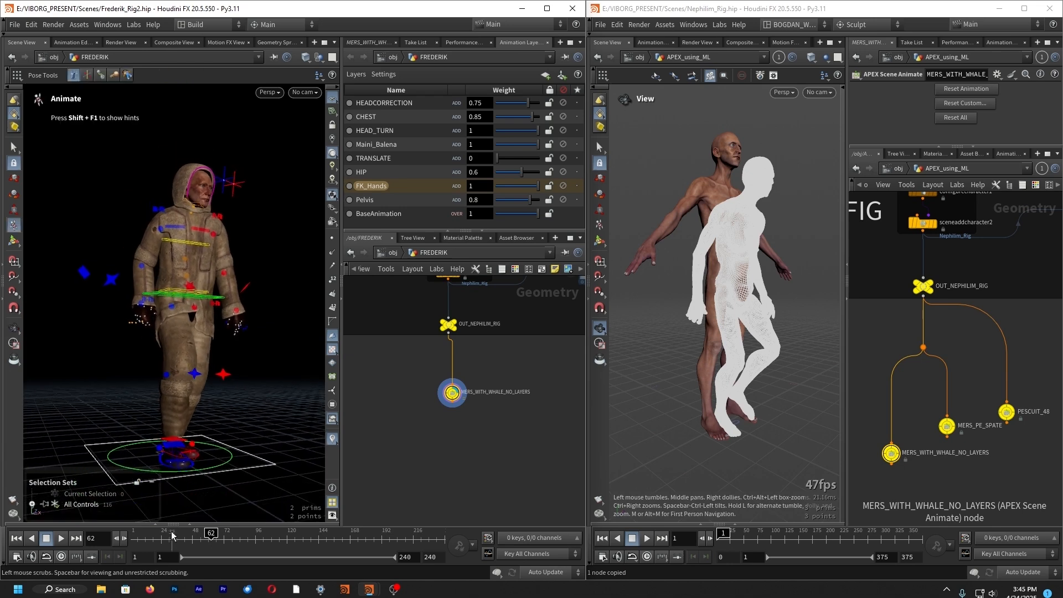
{"action": "left_click_drag", "start_coordinate": [171, 544], "coordinate": [394, 543]}
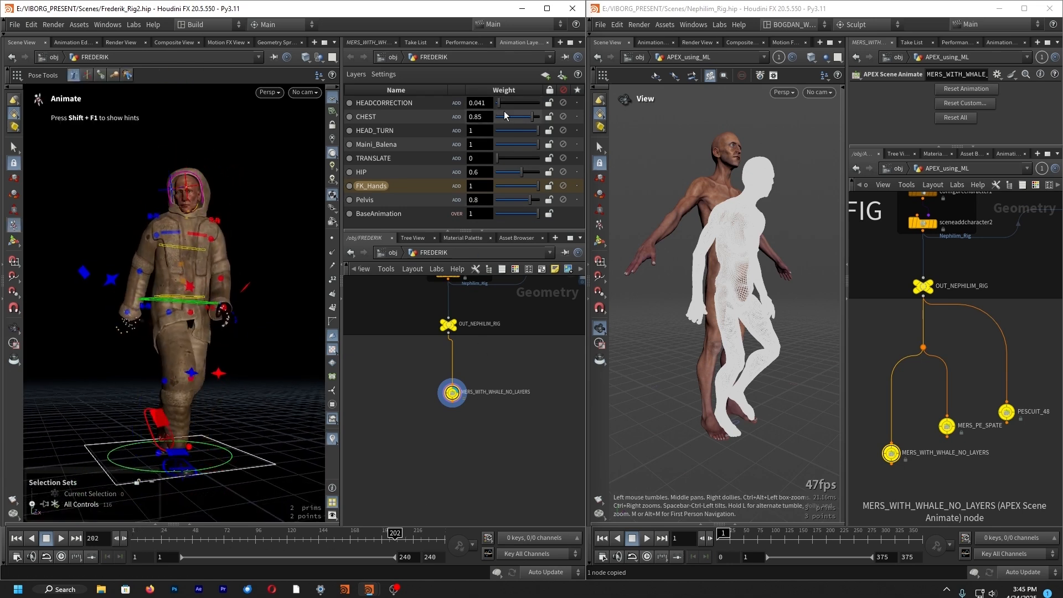
{"action": "key", "text": "ctrl+z"}
{"action": "left_click_drag", "start_coordinate": [211, 199], "coordinate": [262, 197], "text": "alt"}
Raise the TRANSLATE layer weight to 1 and scrub the travelling walk through to frame 125.
{"action": "left_click_drag", "start_coordinate": [507, 162], "coordinate": [531, 163]}
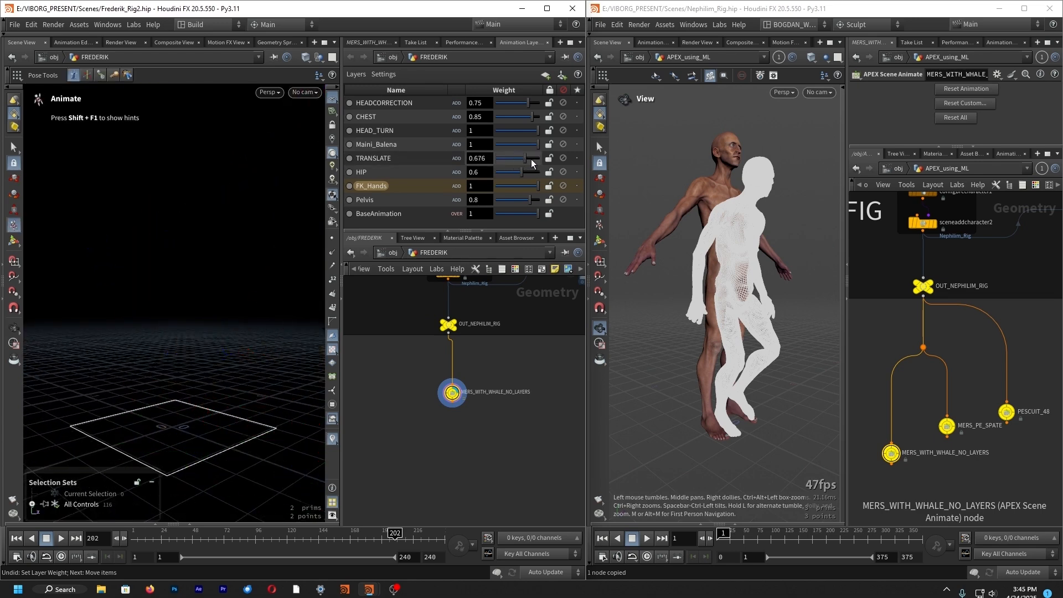
{"action": "left_click_drag", "start_coordinate": [173, 534], "coordinate": [133, 536]}
{"action": "right_click_drag", "start_coordinate": [268, 355], "coordinate": [156, 326], "text": "alt"}
{"action": "left_click_drag", "start_coordinate": [145, 538], "coordinate": [326, 545]}
{"action": "left_click_drag", "start_coordinate": [260, 376], "coordinate": [221, 357], "text": "alt"}
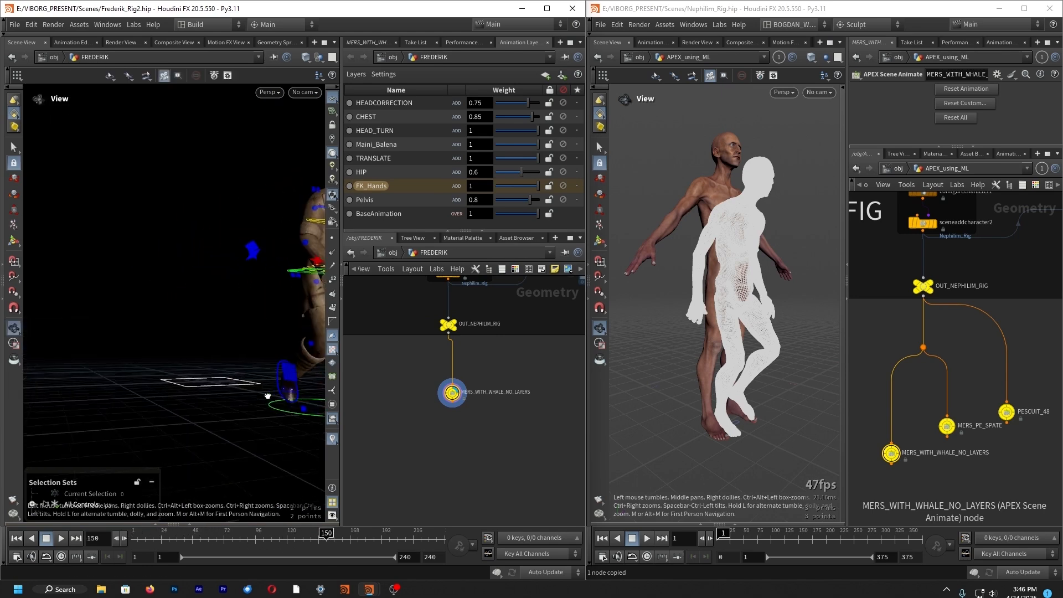
{"action": "middle_click_drag", "start_coordinate": [221, 357], "coordinate": [124, 360], "text": "alt"}
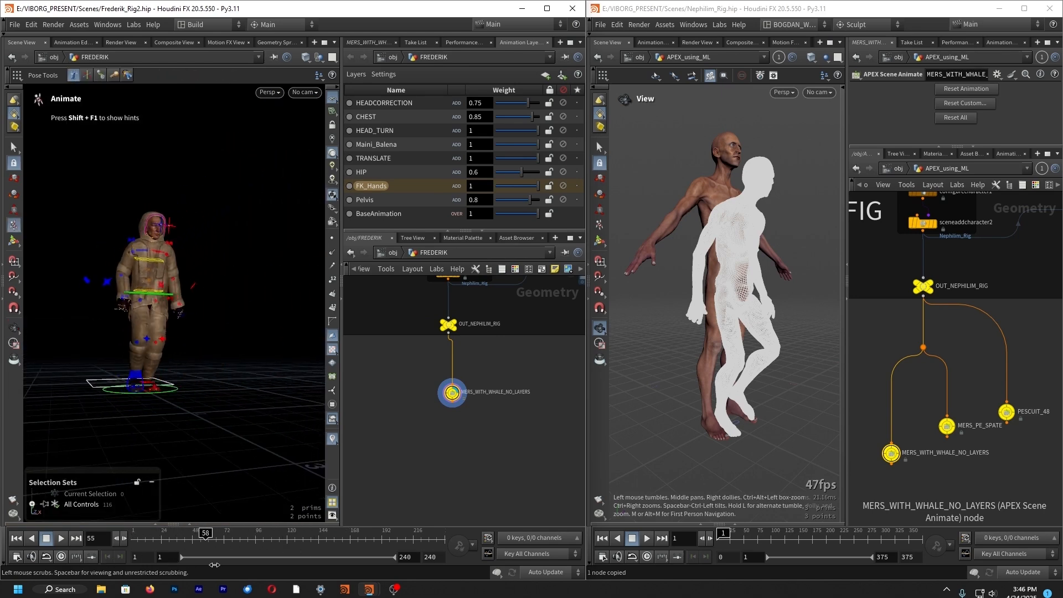
{"action": "left_click_drag", "start_coordinate": [347, 575], "coordinate": [294, 548]}
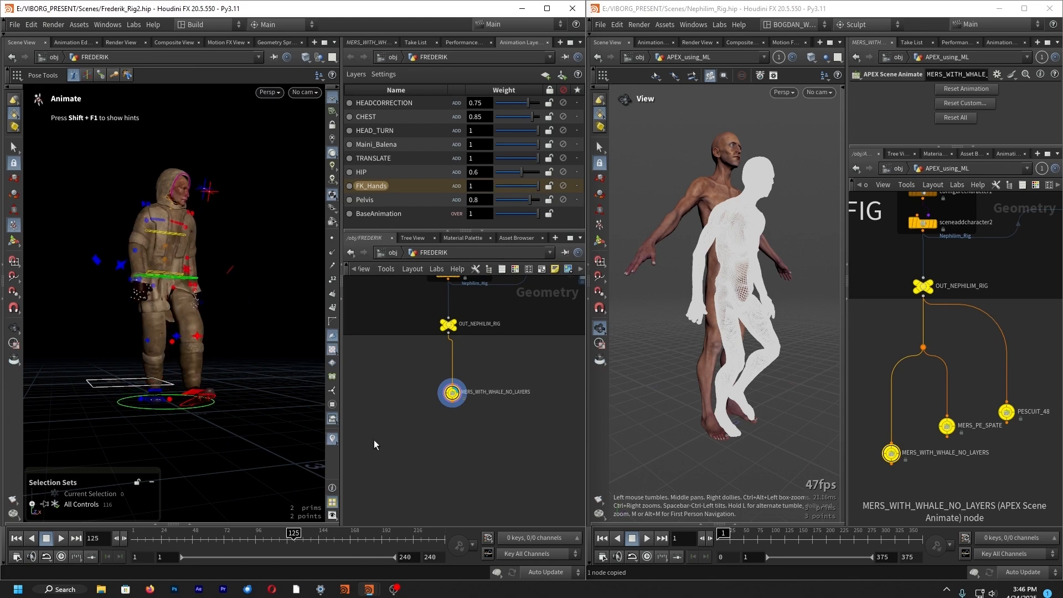
Lower the TRANSLATE layer weight to its minimum and scrub the walk from a closer view.
{"action": "left_click_drag", "start_coordinate": [536, 159], "coordinate": [492, 158]}
{"action": "right_click_drag", "start_coordinate": [145, 338], "coordinate": [310, 322], "text": "alt"}
{"action": "left_click_drag", "start_coordinate": [311, 323], "coordinate": [222, 314], "text": "alt"}
{"action": "middle_click_drag", "start_coordinate": [221, 315], "coordinate": [254, 318], "text": "alt"}
{"action": "left_click_drag", "start_coordinate": [253, 318], "coordinate": [195, 260], "text": "alt"}
{"action": "left_click_drag", "start_coordinate": [144, 540], "coordinate": [183, 561]}
Copy the PESCUIT_48 animation node into Frederik_Rig2, connect and display it, and scrub the timeline back to frame 1.
{"action": "scroll", "coordinate": [988, 431], "scroll_direction": "up", "scroll_amount": 3}
{"action": "left_click", "coordinate": [998, 416]}
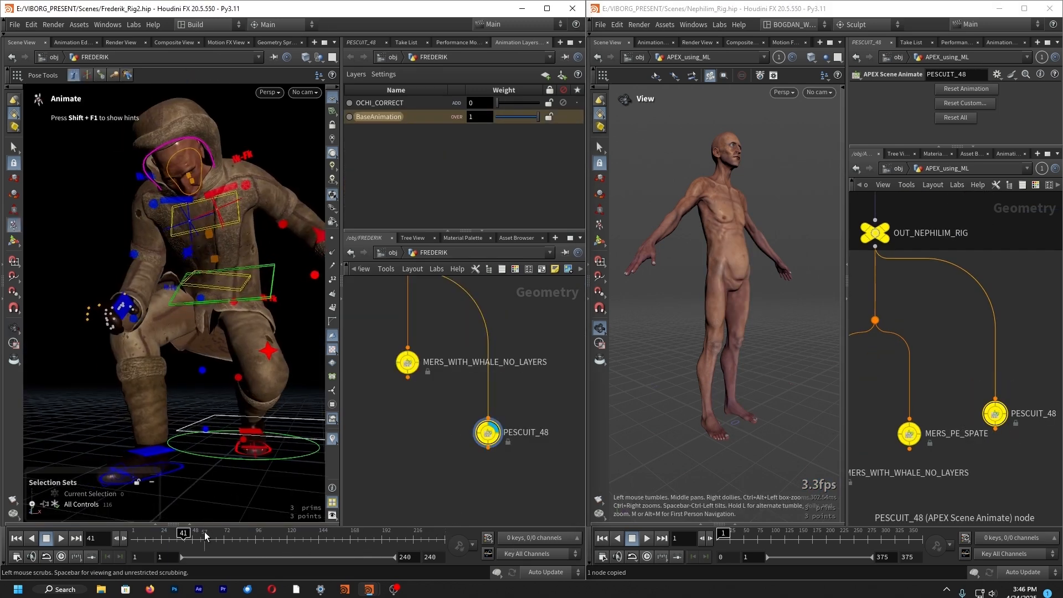
{"action": "left_click_drag", "start_coordinate": [205, 536], "coordinate": [110, 568]}
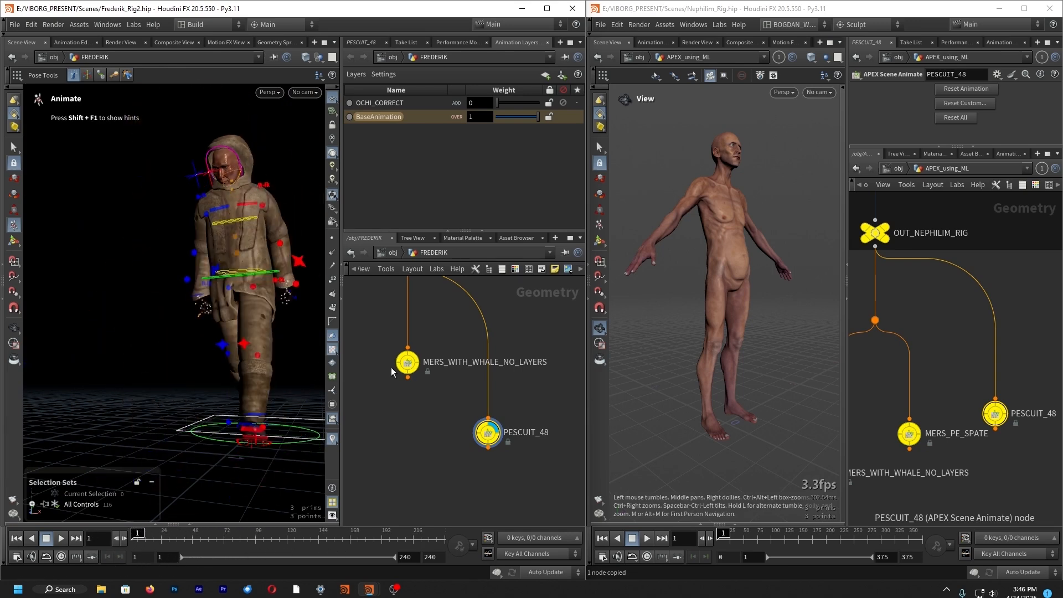
Display the MERS_WITH_WHALE_NO_LAYERS animation on Frederik and view the character from closer.
{"action": "left_click", "coordinate": [407, 370]}
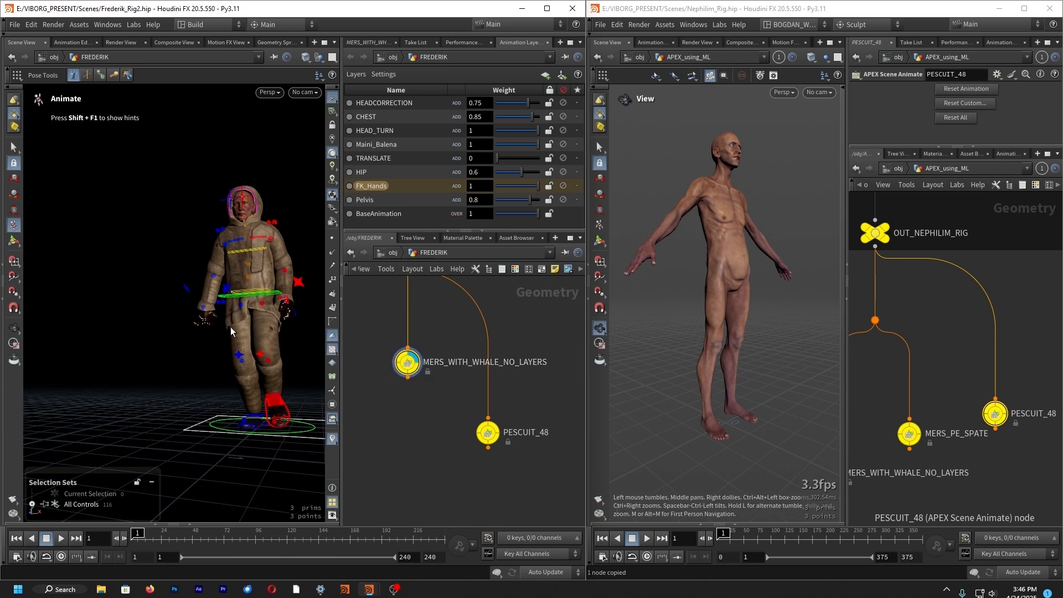
{"action": "left_click_drag", "start_coordinate": [231, 332], "coordinate": [255, 319], "text": "alt"}
{"action": "right_click_drag", "start_coordinate": [255, 320], "coordinate": [288, 325], "text": "alt"}
{"action": "middle_click_drag", "start_coordinate": [231, 330], "coordinate": [223, 314], "text": "alt"}
{"action": "left_click_drag", "start_coordinate": [223, 313], "coordinate": [232, 312], "text": "alt"}
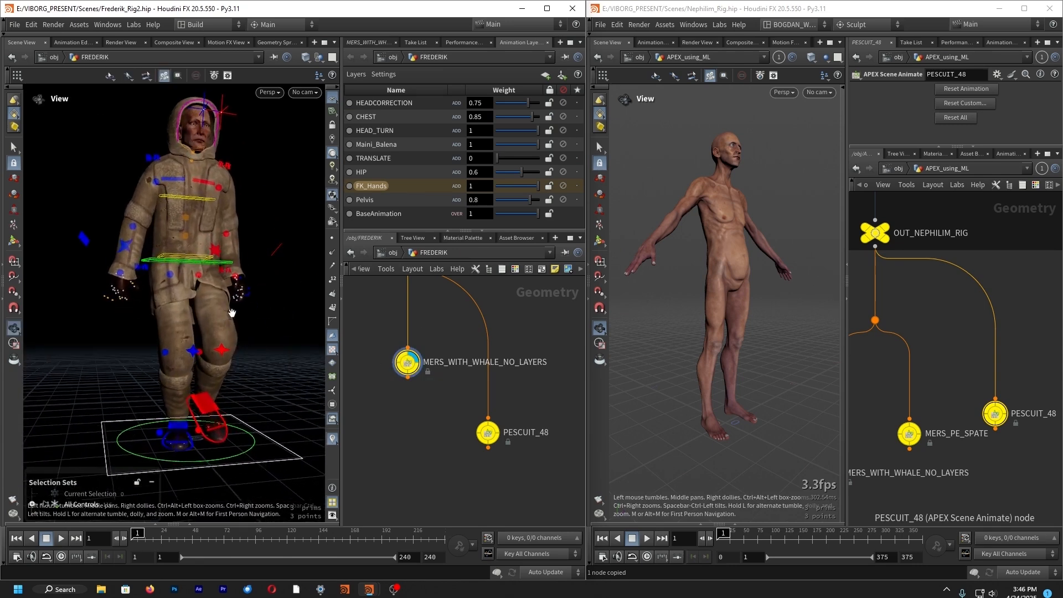
Widen the network area in the Nephilim scene and display its MERS_WITH_WHALE_NO_LAYERS animation node.
{"action": "scroll", "coordinate": [919, 348], "scroll_direction": "down", "scroll_amount": 5}
{"action": "middle_click_drag", "start_coordinate": [927, 344], "coordinate": [978, 429]}
{"action": "middle_click_drag", "start_coordinate": [1018, 332], "coordinate": [941, 393]}
{"action": "scroll", "coordinate": [1043, 343], "scroll_direction": "up", "scroll_amount": 3}
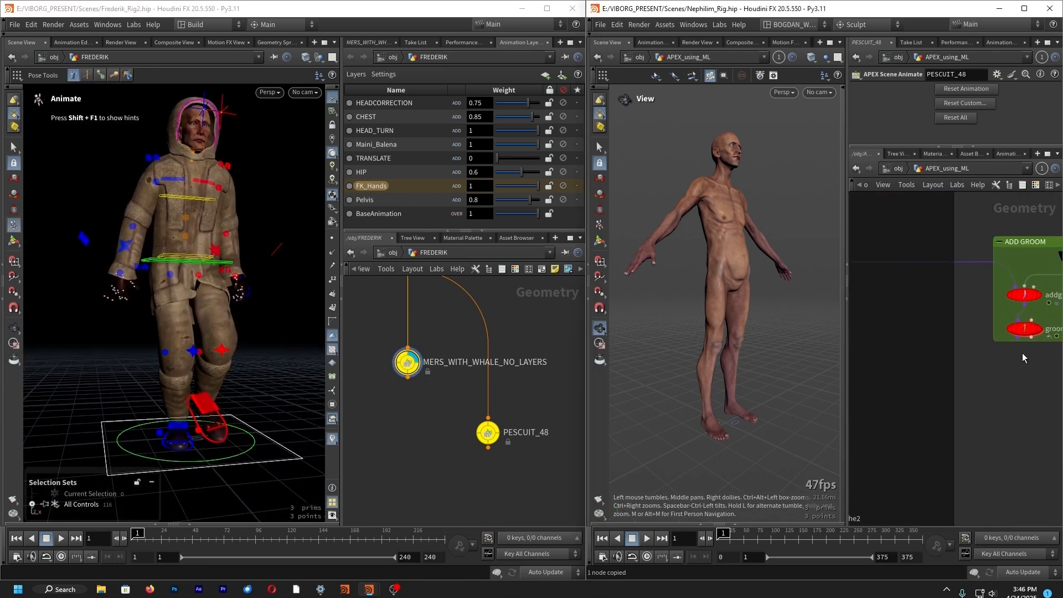
{"action": "middle_click_drag", "start_coordinate": [1024, 357], "coordinate": [958, 372]}
{"action": "scroll", "coordinate": [959, 372], "scroll_direction": "down", "scroll_amount": 4}
{"action": "middle_click_drag", "start_coordinate": [856, 489], "coordinate": [949, 443]}
{"action": "scroll", "coordinate": [873, 501], "scroll_direction": "up", "scroll_amount": 5}
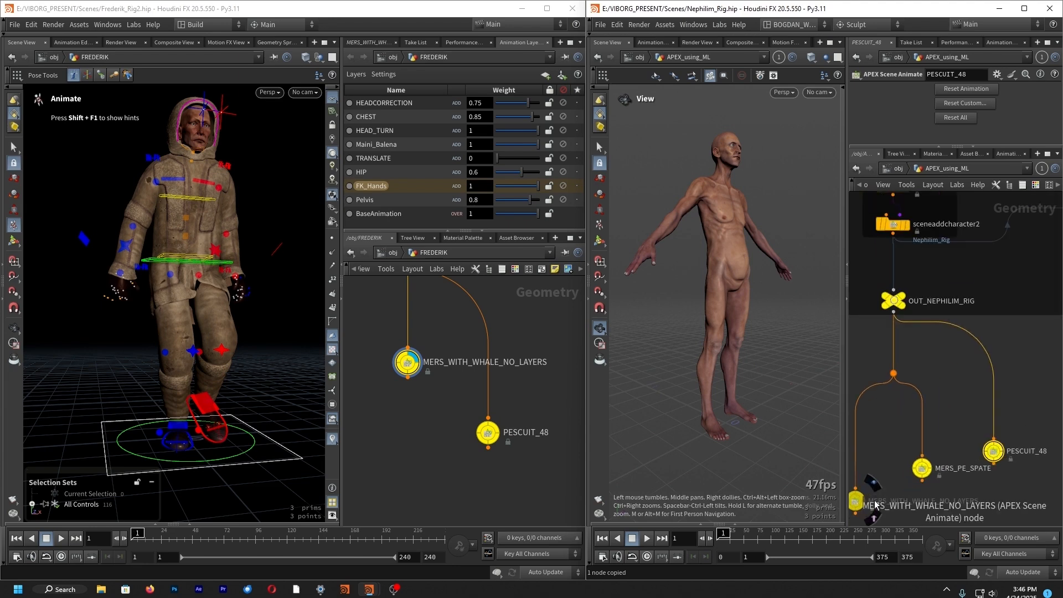
{"action": "left_click_drag", "start_coordinate": [847, 470], "coordinate": [810, 448]}
{"action": "middle_click_drag", "start_coordinate": [861, 456], "coordinate": [904, 422]}
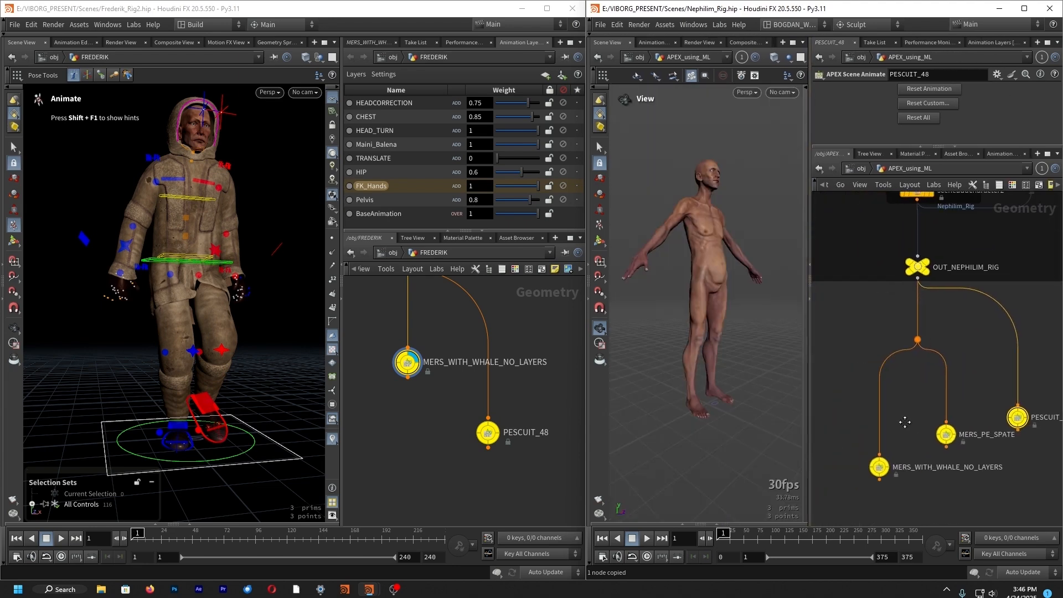
{"action": "left_click", "coordinate": [878, 466]}
Wire the Nephilim's ADD GROOM output into configurecharacter1 in the ADD CHARACTER box.
{"action": "scroll", "coordinate": [922, 383], "scroll_direction": "down", "scroll_amount": 5}
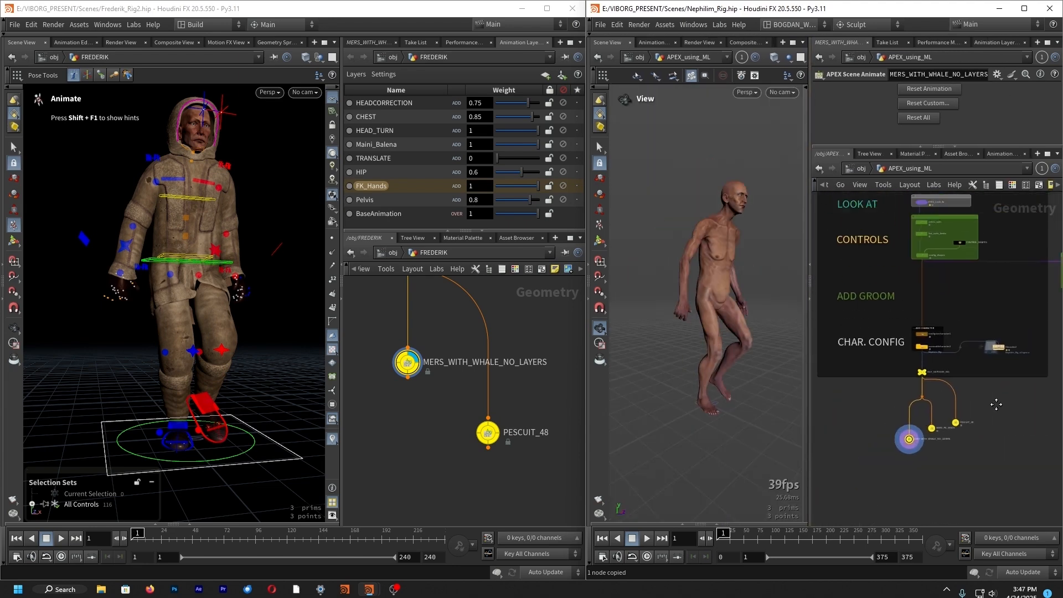
{"action": "middle_click_drag", "start_coordinate": [996, 404], "coordinate": [952, 443]}
{"action": "scroll", "coordinate": [1024, 337], "scroll_direction": "up", "scroll_amount": 4}
{"action": "left_click", "coordinate": [1022, 340]}
{"action": "scroll", "coordinate": [969, 373], "scroll_direction": "down", "scroll_amount": 2}
{"action": "middle_click_drag", "start_coordinate": [836, 385], "coordinate": [939, 367]}
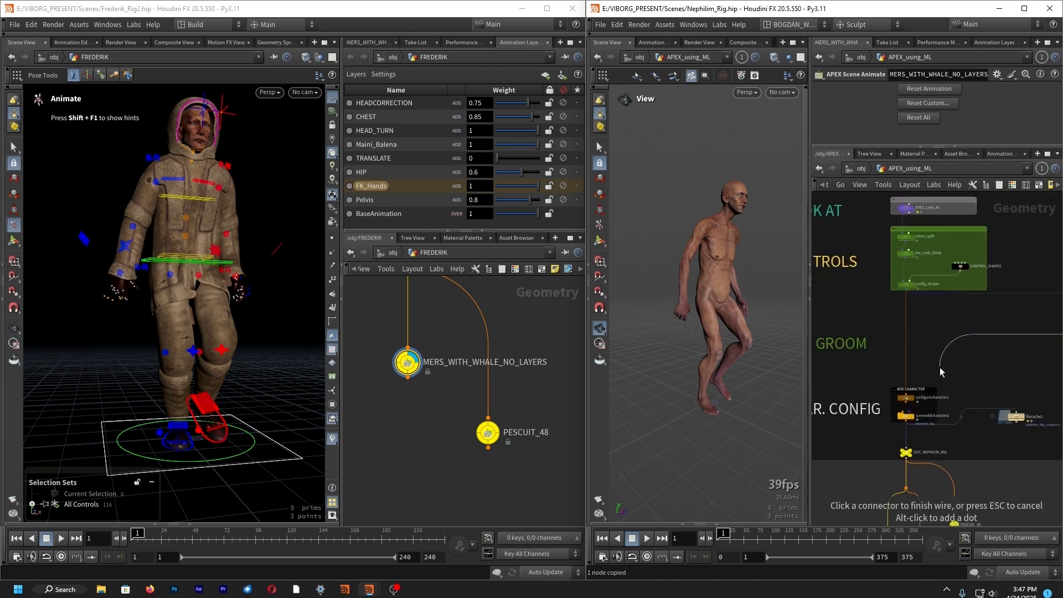
{"action": "scroll", "coordinate": [939, 367], "scroll_direction": "up", "scroll_amount": 2}
{"action": "left_click", "coordinate": [899, 394]}
{"action": "key", "text": "Return"}
Go to frame 74 of the Nephilim's animation and inspect the groomed character and its controls up close.
{"action": "scroll", "coordinate": [933, 472], "scroll_direction": "down", "scroll_amount": 4}
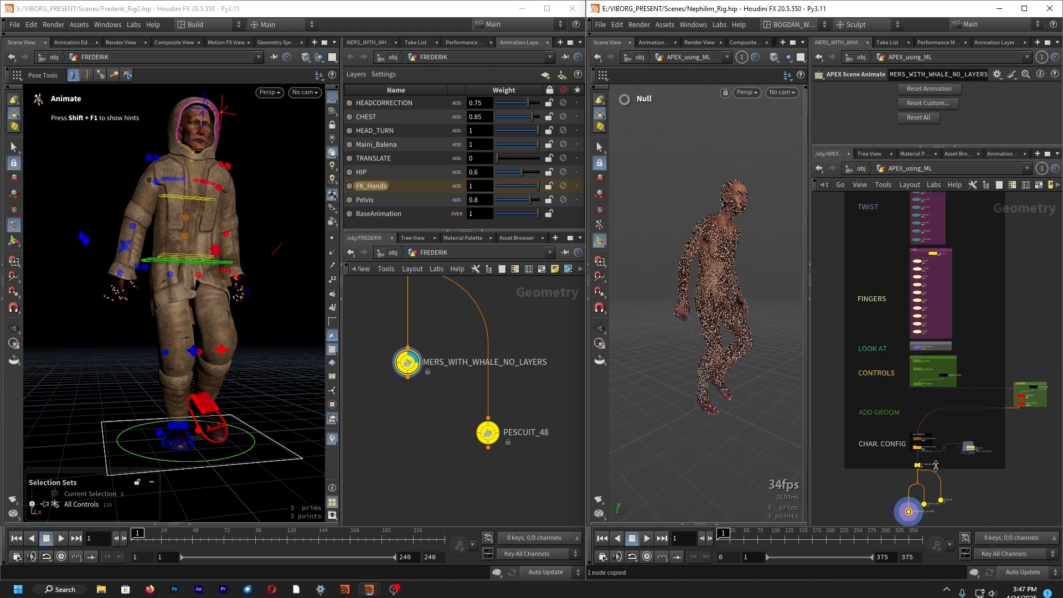
{"action": "middle_click_drag", "start_coordinate": [924, 501], "coordinate": [913, 442]}
{"action": "scroll", "coordinate": [908, 441], "scroll_direction": "up", "scroll_amount": 6}
{"action": "scroll", "coordinate": [789, 294], "scroll_direction": "up", "scroll_amount": 4}
{"action": "left_click", "coordinate": [757, 536]}
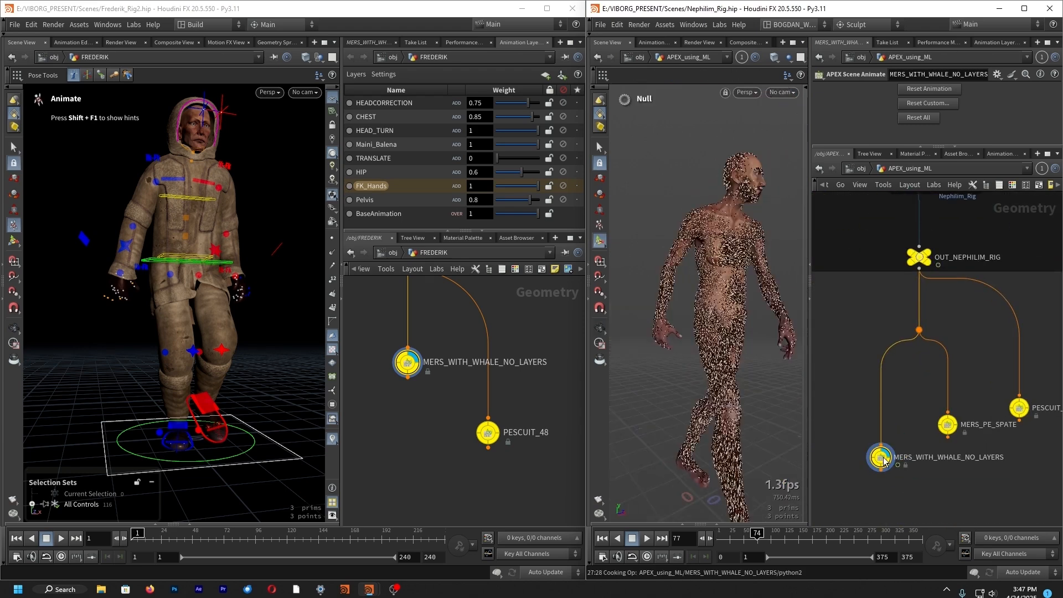
{"action": "key", "text": "Return"}
{"action": "key", "text": "Escape"}
{"action": "scroll", "coordinate": [706, 316], "scroll_direction": "up", "scroll_amount": 6}
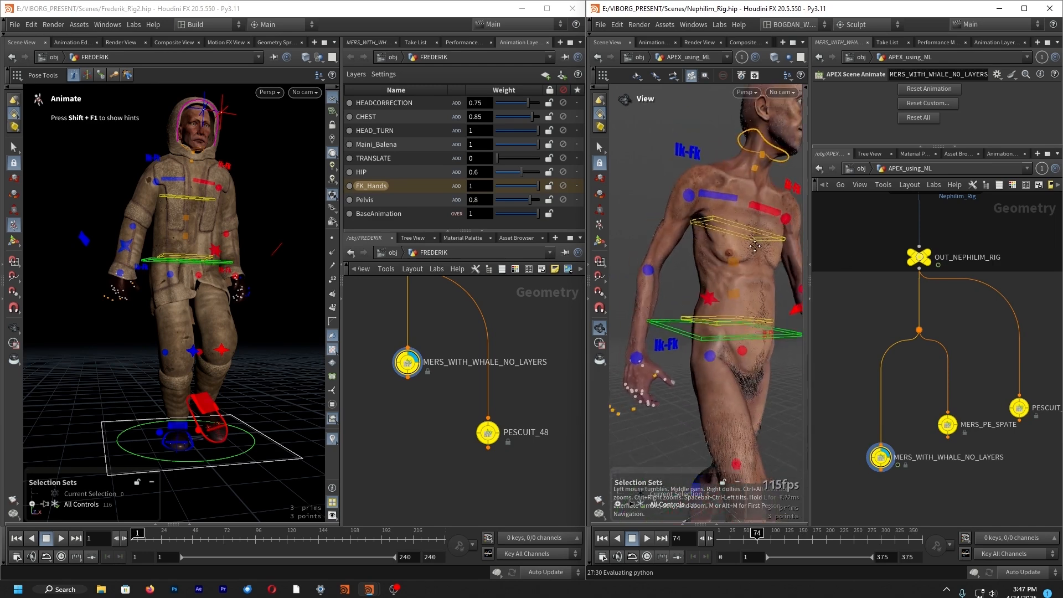
{"action": "left_click_drag", "start_coordinate": [745, 321], "coordinate": [740, 314], "text": "alt"}
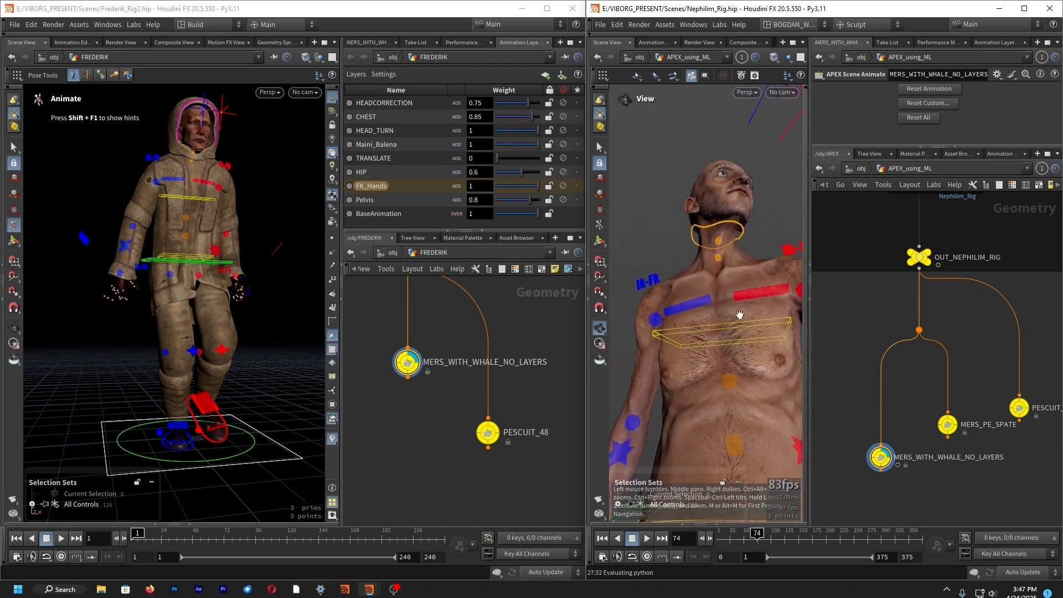
Scrub the Nephilim's animation to frames 181 and 203 while viewing the face and neck closely.
{"action": "left_click_drag", "start_coordinate": [737, 536], "coordinate": [815, 535]}
{"action": "right_click_drag", "start_coordinate": [742, 227], "coordinate": [943, 214], "text": "alt"}
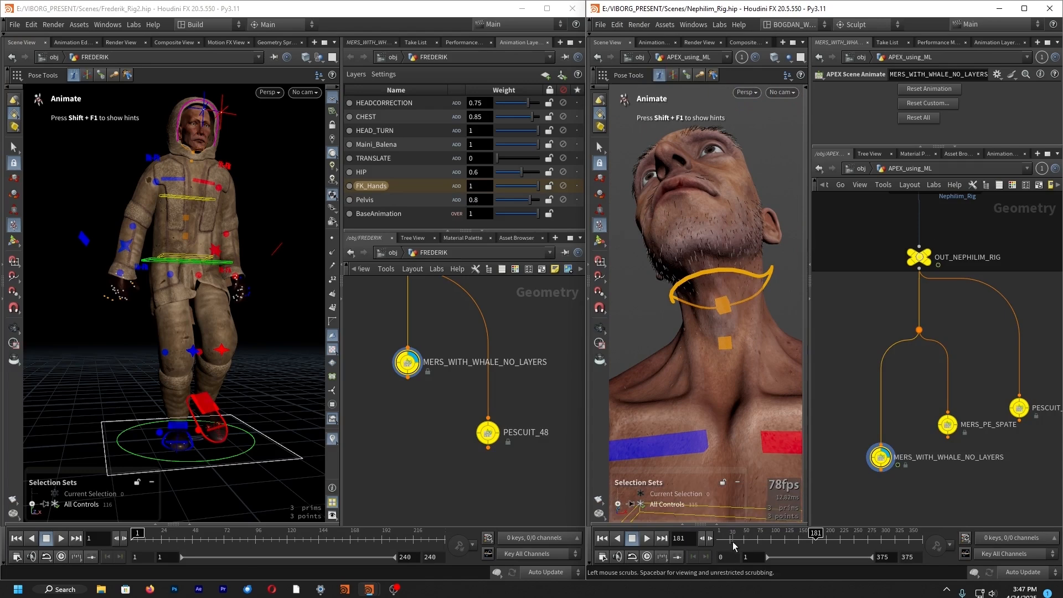
{"action": "left_click_drag", "start_coordinate": [739, 536], "coordinate": [828, 536]}
{"action": "right_click_drag", "start_coordinate": [766, 396], "coordinate": [642, 401], "text": "alt"}
Examine the lower part and APEX section of Frederik's network alongside the Nephilim's groom setup.
{"action": "left_click", "coordinate": [415, 442]}
{"action": "scroll", "coordinate": [421, 399], "scroll_direction": "down", "scroll_amount": 8}
{"action": "middle_click_drag", "start_coordinate": [443, 372], "coordinate": [497, 457]}
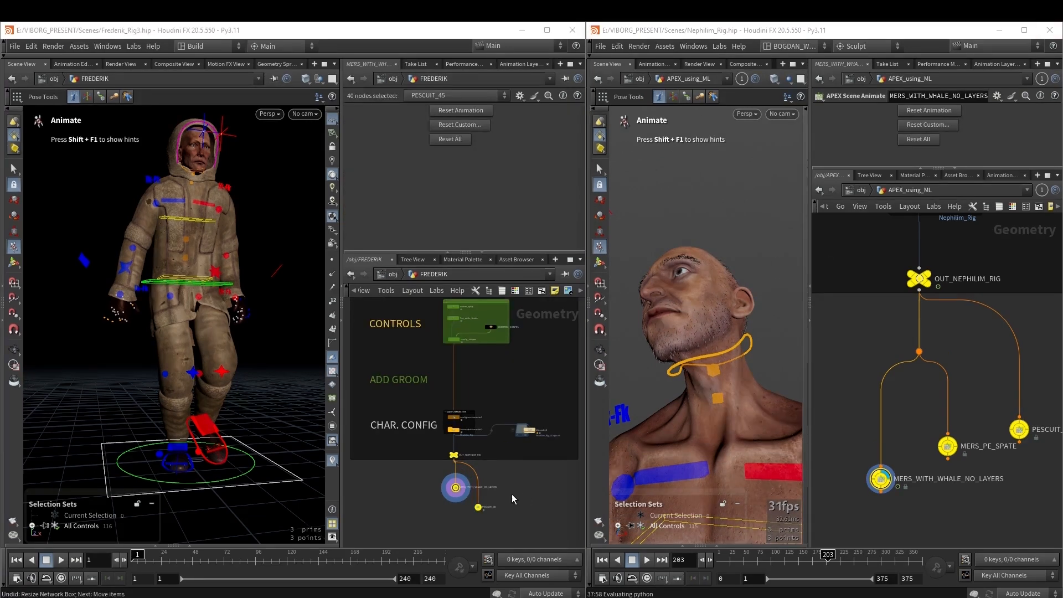
{"action": "mouse_move", "coordinate": [505, 491]}
{"action": "middle_mouse_down"}
{"action": "mouse_move", "coordinate": [515, 475]}
{"action": "mouse_move", "coordinate": [513, 497]}
{"action": "middle_mouse_up"}
{"action": "scroll", "coordinate": [510, 494], "scroll_direction": "down", "scroll_amount": 1}
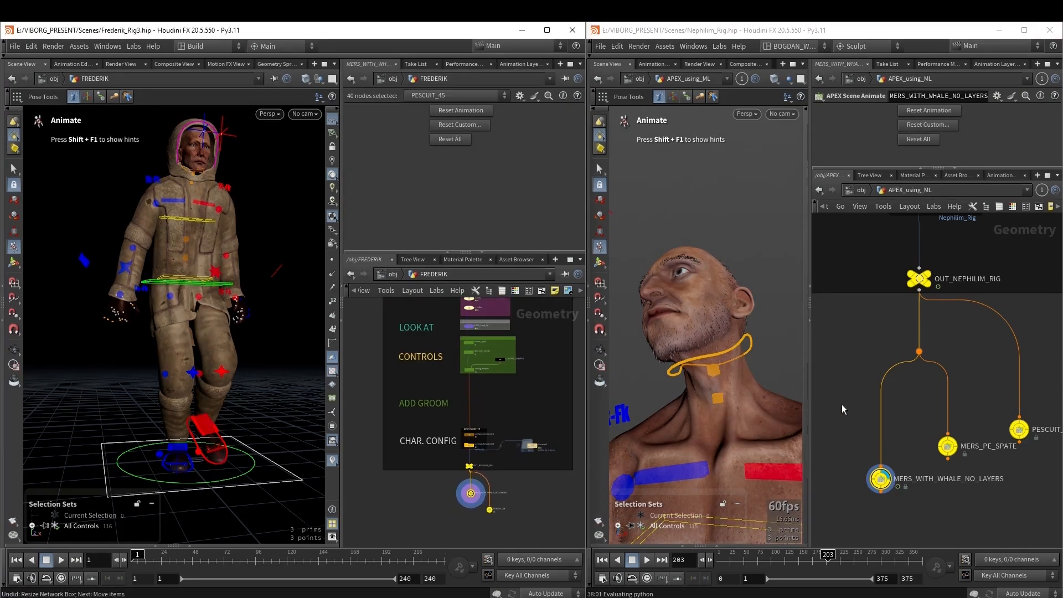
{"action": "scroll", "coordinate": [847, 401], "scroll_direction": "down", "scroll_amount": 5}
{"action": "middle_click_drag", "start_coordinate": [864, 382], "coordinate": [859, 463]}
{"action": "scroll", "coordinate": [505, 472], "scroll_direction": "down", "scroll_amount": 2}
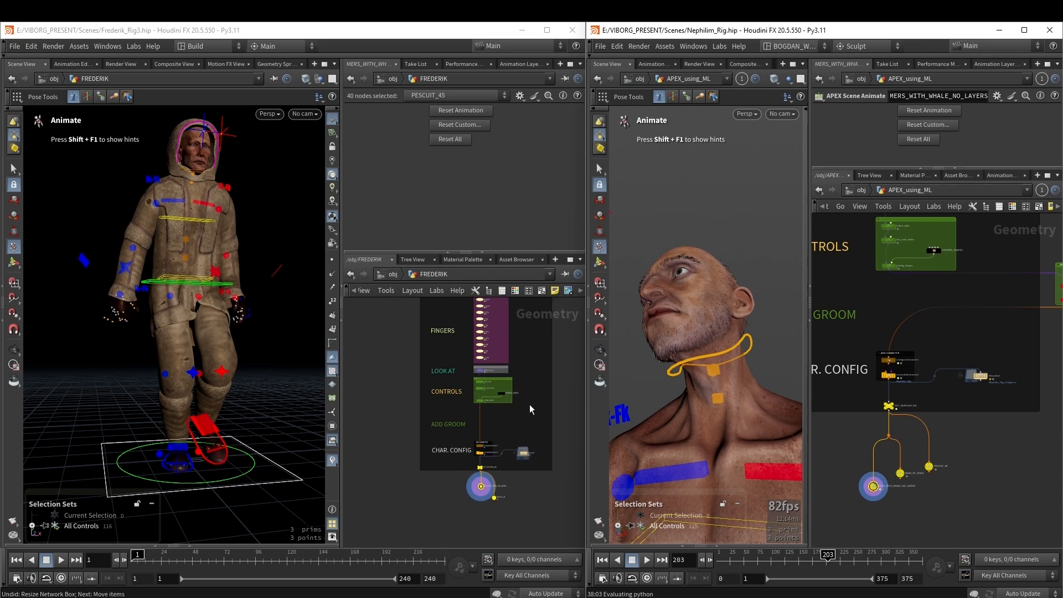
{"action": "middle_click_drag", "start_coordinate": [529, 404], "coordinate": [538, 486]}
{"action": "scroll", "coordinate": [539, 416], "scroll_direction": "down", "scroll_amount": 1}
{"action": "middle_click_drag", "start_coordinate": [538, 428], "coordinate": [519, 517]}
{"action": "scroll", "coordinate": [540, 424], "scroll_direction": "down", "scroll_amount": 1}
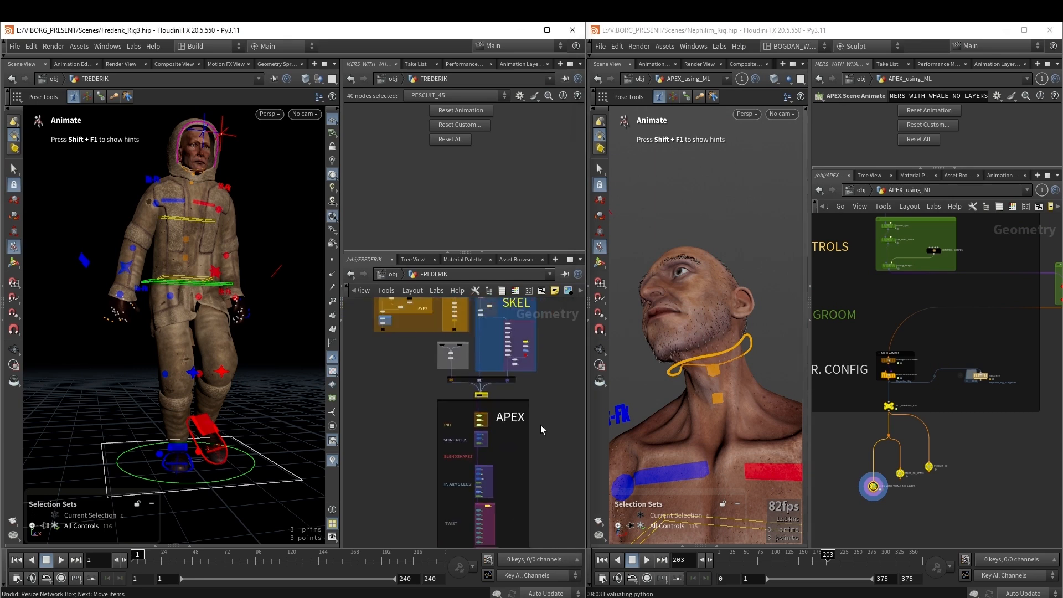
Move Frederik's ADD GROOM network box into the ADD GROOM slot between CONTROLS and CHAR. CONFIG.
{"action": "scroll", "coordinate": [541, 423], "scroll_direction": "down", "scroll_amount": 1}
{"action": "middle_click_drag", "start_coordinate": [543, 411], "coordinate": [456, 531]}
{"action": "scroll", "coordinate": [533, 387], "scroll_direction": "up", "scroll_amount": 10}
{"action": "middle_click_drag", "start_coordinate": [542, 407], "coordinate": [531, 396]}
{"action": "scroll", "coordinate": [534, 395], "scroll_direction": "down", "scroll_amount": 1}
{"action": "scroll", "coordinate": [531, 396], "scroll_direction": "down", "scroll_amount": 2}
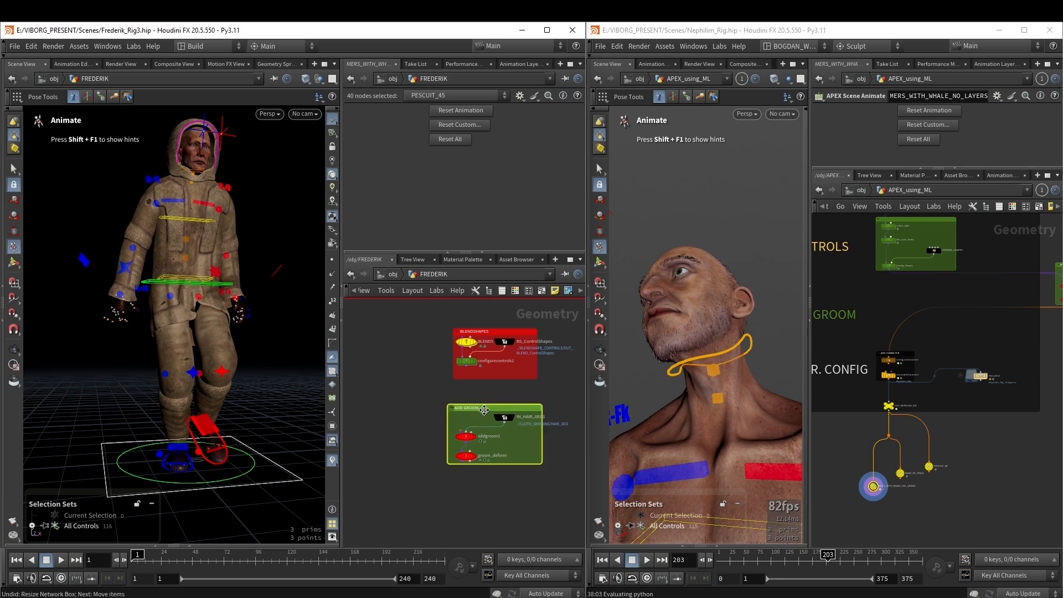
{"action": "scroll", "coordinate": [483, 409], "scroll_direction": "down", "scroll_amount": 5}
{"action": "middle_click_drag", "start_coordinate": [477, 437], "coordinate": [551, 324]}
{"action": "scroll", "coordinate": [444, 506], "scroll_direction": "down", "scroll_amount": 2}
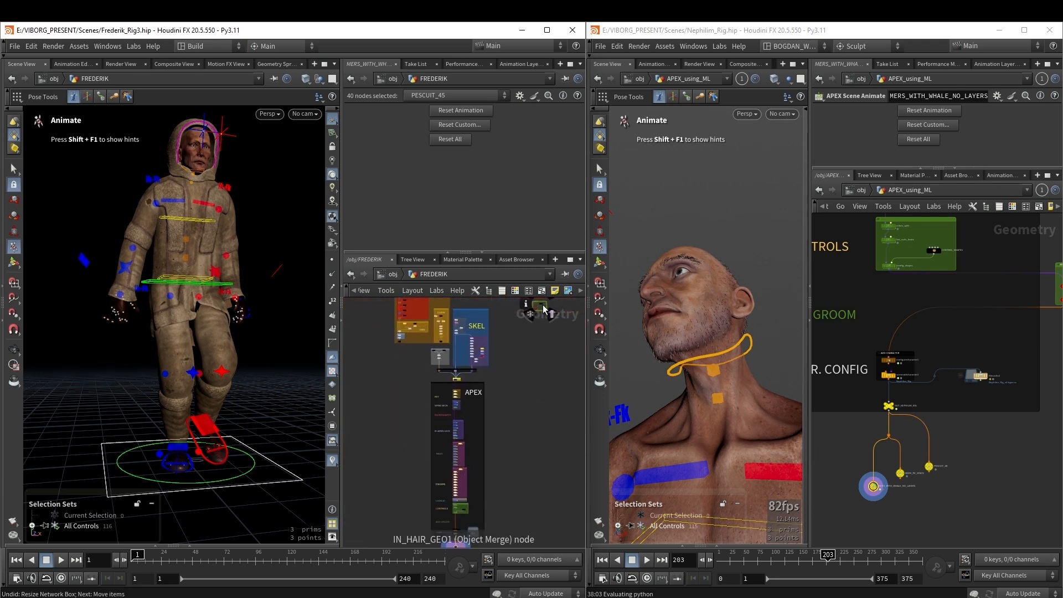
{"action": "scroll", "coordinate": [500, 530], "scroll_direction": "up", "scroll_amount": 6}
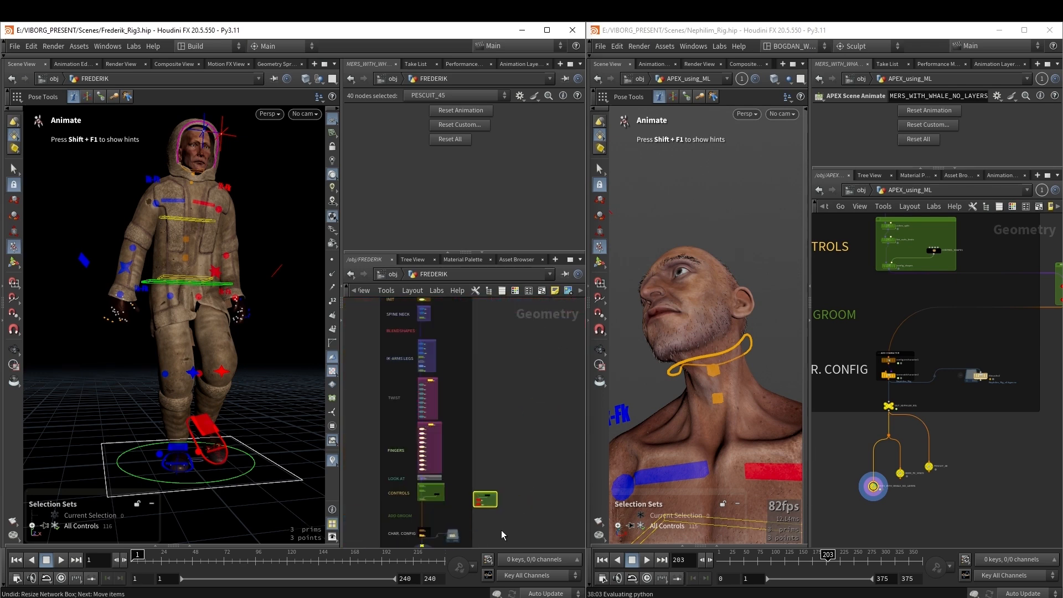
{"action": "middle_click_drag", "start_coordinate": [510, 499], "coordinate": [569, 391]}
{"action": "left_click_drag", "start_coordinate": [551, 345], "coordinate": [433, 387]}
{"action": "scroll", "coordinate": [447, 497], "scroll_direction": "up", "scroll_amount": 2}
{"action": "middle_click_drag", "start_coordinate": [447, 497], "coordinate": [553, 516]}
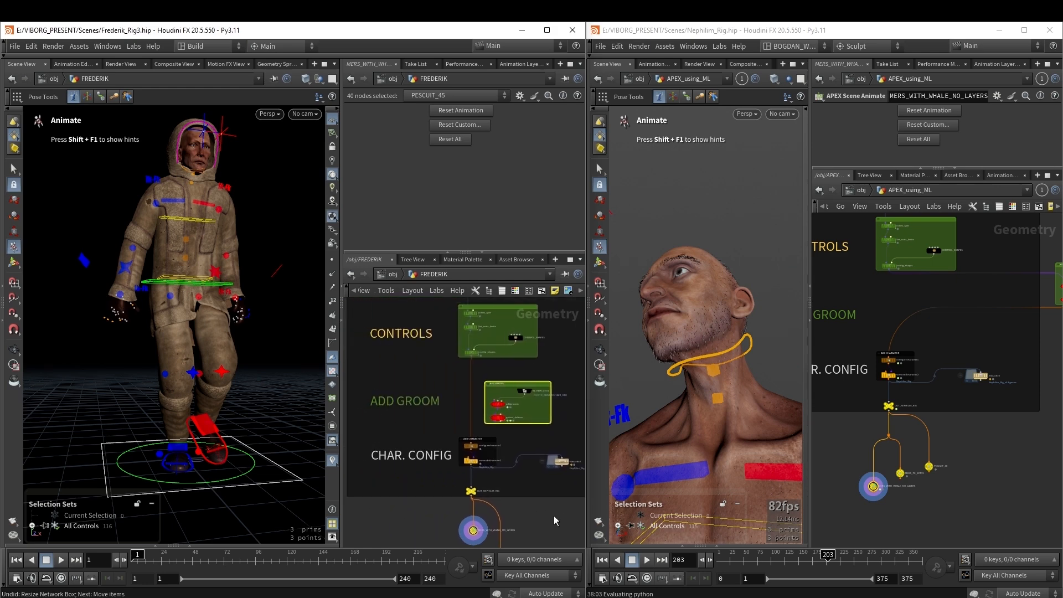
Wire config_shapes into addgroom1 and groom_deform into configurecharacter1 to insert the groom into Frederik's rig.
{"action": "scroll", "coordinate": [481, 421], "scroll_direction": "up", "scroll_amount": 4}
{"action": "left_click", "coordinate": [463, 311]}
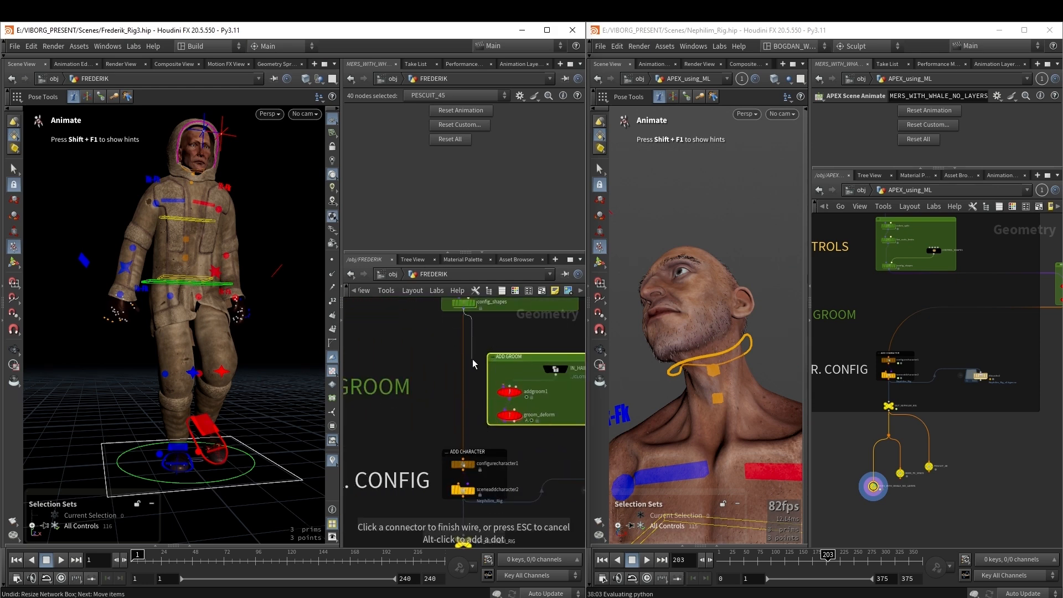
{"action": "left_click", "coordinate": [486, 382]}
{"action": "left_click", "coordinate": [509, 421]}
{"action": "left_click", "coordinate": [481, 455]}
Inspect Frederik's hair and beard up close and scrub the timeline back to frame 1.
{"action": "right_click_drag", "start_coordinate": [261, 206], "coordinate": [320, 124], "text": "alt"}
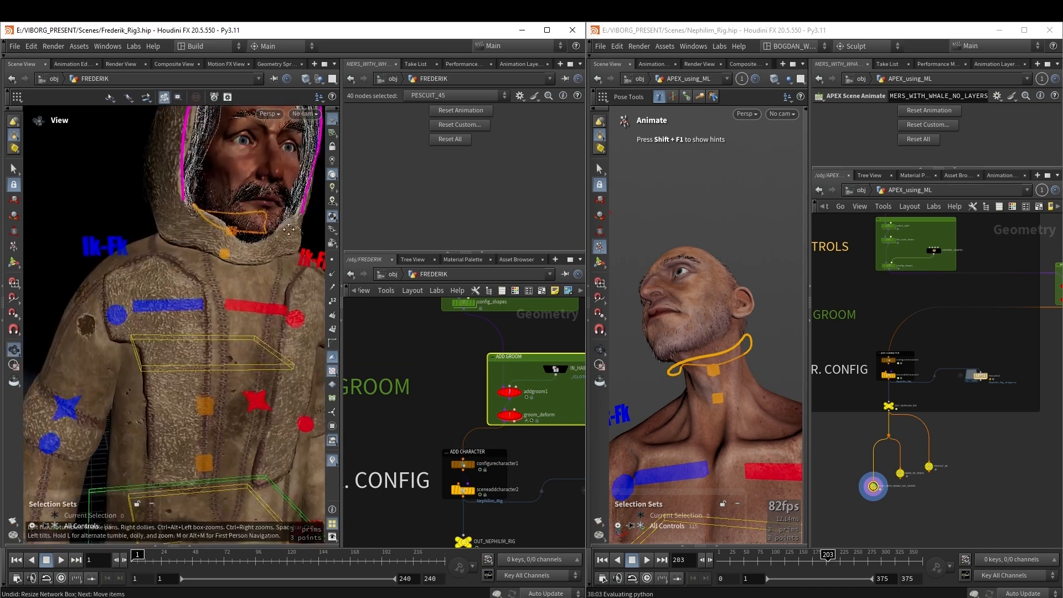
{"action": "middle_click_drag", "start_coordinate": [227, 243], "coordinate": [213, 372], "text": "alt"}
{"action": "left_click_drag", "start_coordinate": [214, 373], "coordinate": [228, 354], "text": "alt"}
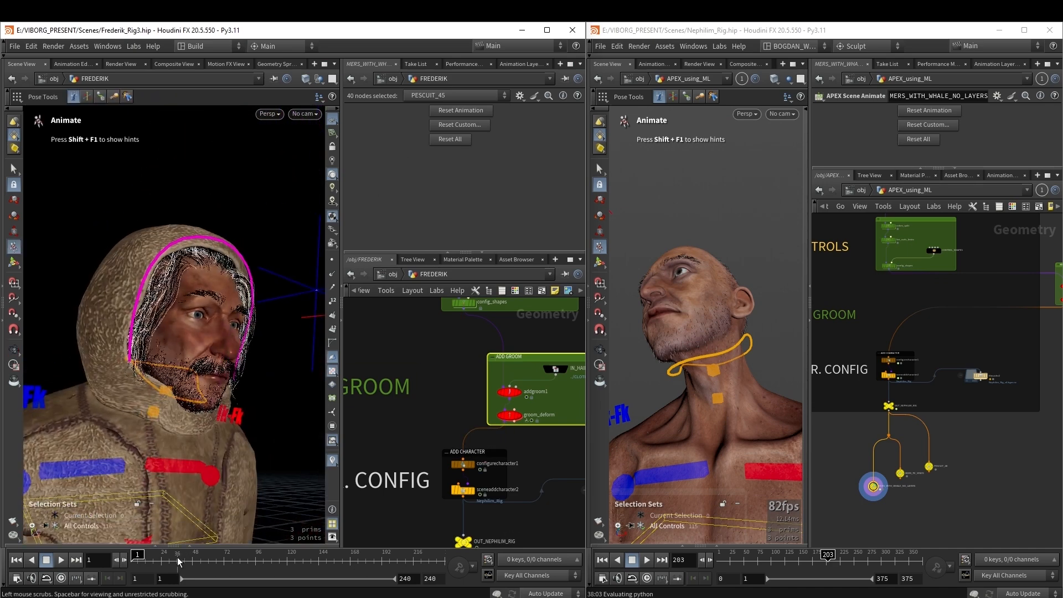
{"action": "left_click_drag", "start_coordinate": [179, 561], "coordinate": [137, 564]}
Move Frederik's BLENDSHAPES network box into the BLENDSHAPES slot between SPINE NECK and IK-ARMS LEGS.
{"action": "scroll", "coordinate": [398, 417], "scroll_direction": "down", "scroll_amount": 6}
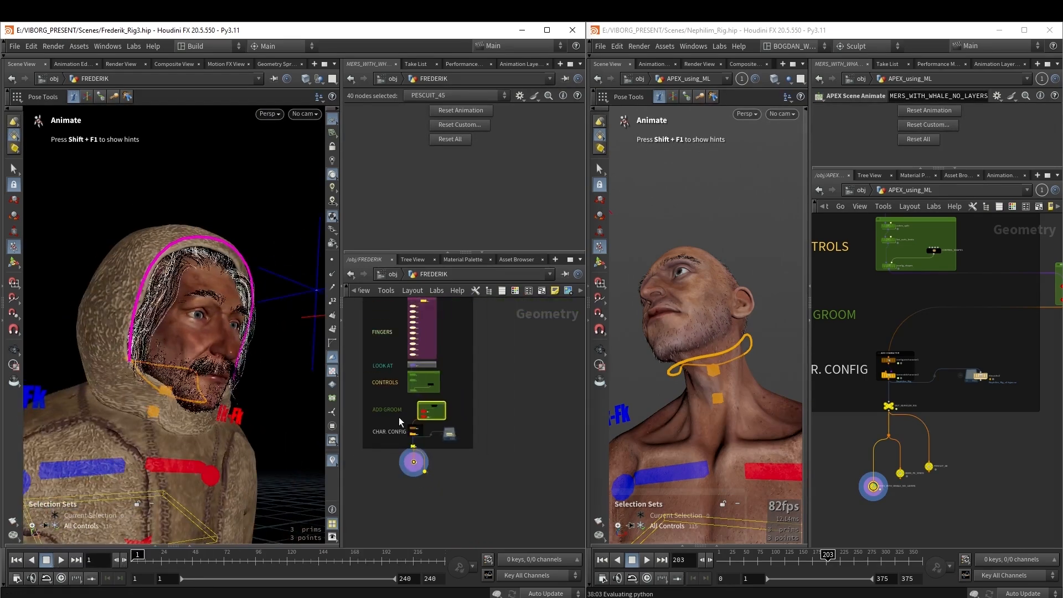
{"action": "scroll", "coordinate": [493, 372], "scroll_direction": "up", "scroll_amount": 10}
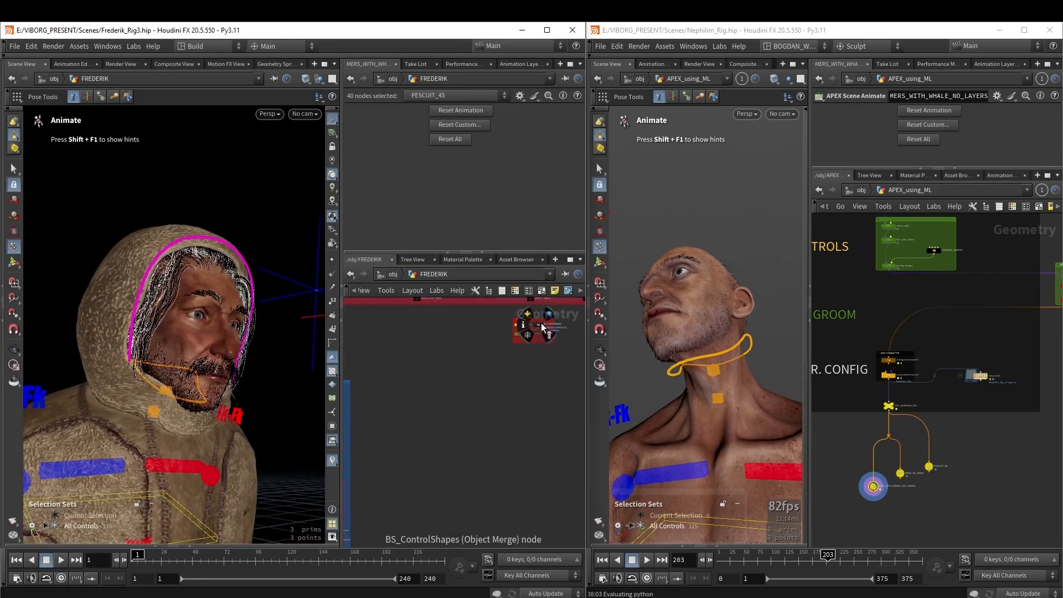
{"action": "scroll", "coordinate": [474, 398], "scroll_direction": "up", "scroll_amount": 3}
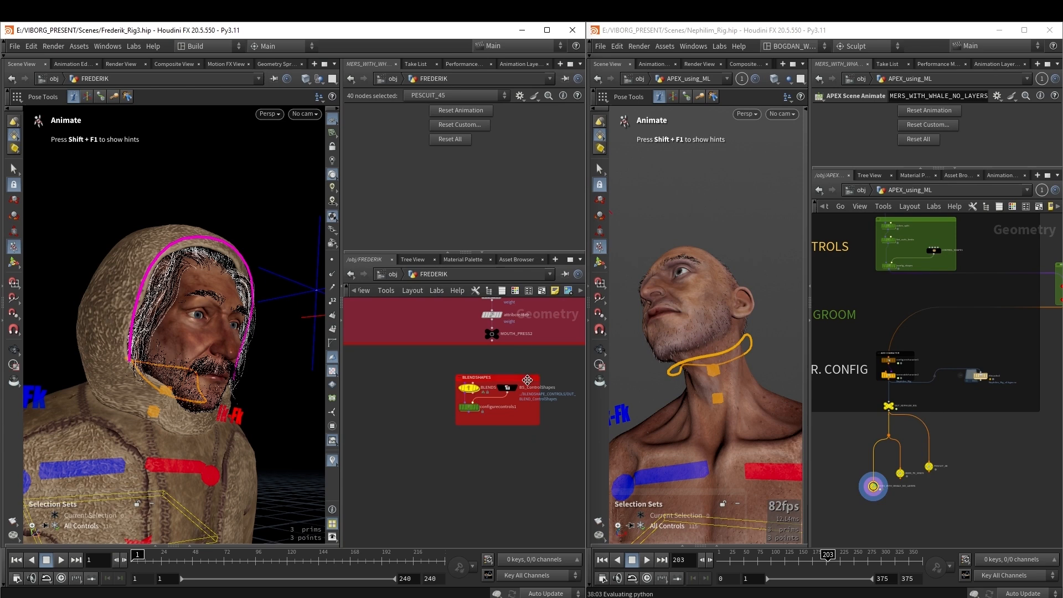
{"action": "scroll", "coordinate": [553, 381], "scroll_direction": "down", "scroll_amount": 6}
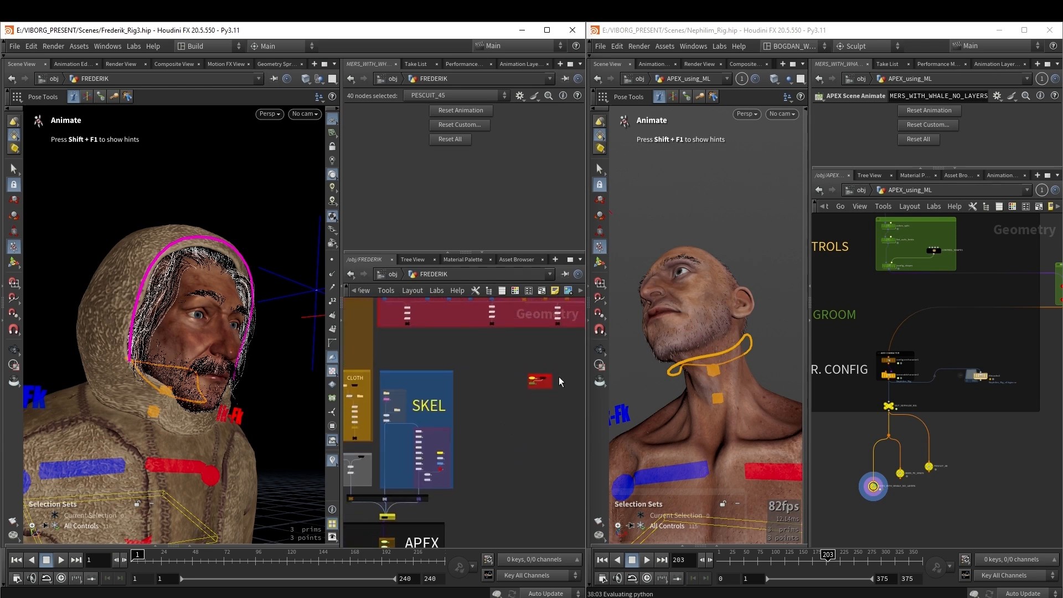
{"action": "middle_click_drag", "start_coordinate": [497, 523], "coordinate": [541, 355]}
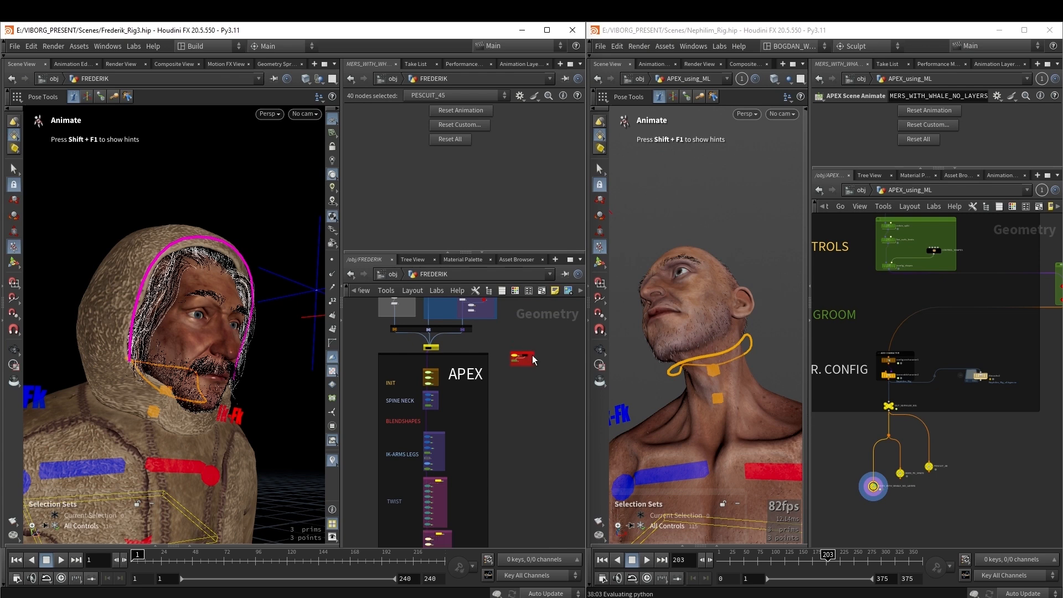
{"action": "left_click_drag", "start_coordinate": [532, 355], "coordinate": [465, 419]}
{"action": "scroll", "coordinate": [460, 447], "scroll_direction": "up", "scroll_amount": 5}
{"action": "middle_click_drag", "start_coordinate": [467, 423], "coordinate": [534, 516]}
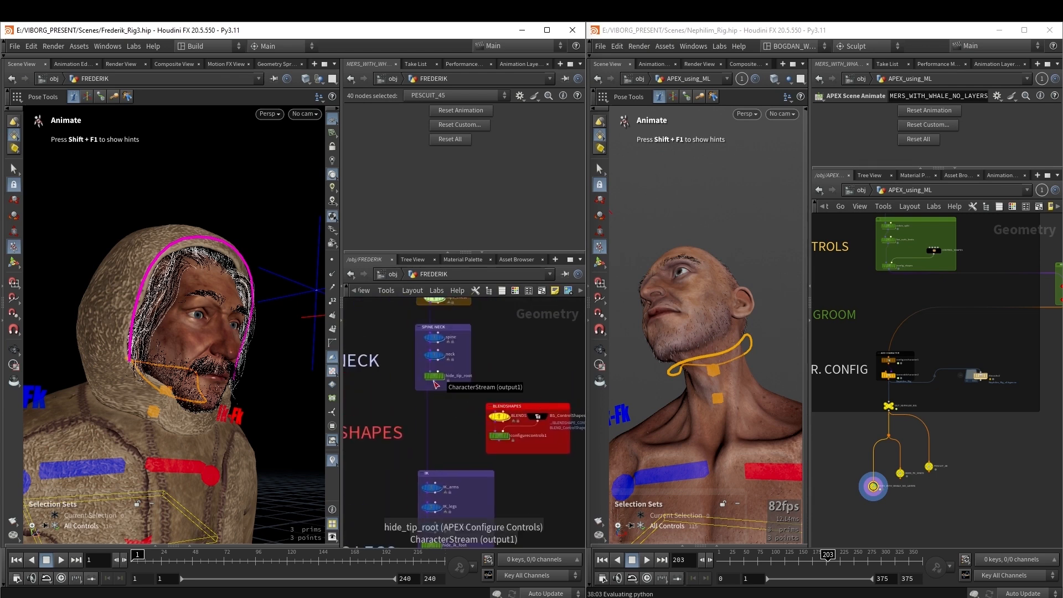
Select the six face skeleton nodes from FaceBones to parentjoints3 in the SKEL box and display FaceBones.
{"action": "scroll", "coordinate": [522, 375], "scroll_direction": "down", "scroll_amount": 5}
{"action": "middle_click_drag", "start_coordinate": [522, 374], "coordinate": [504, 550]}
{"action": "middle_click_drag", "start_coordinate": [532, 423], "coordinate": [526, 437]}
{"action": "scroll", "coordinate": [529, 430], "scroll_direction": "up", "scroll_amount": 4}
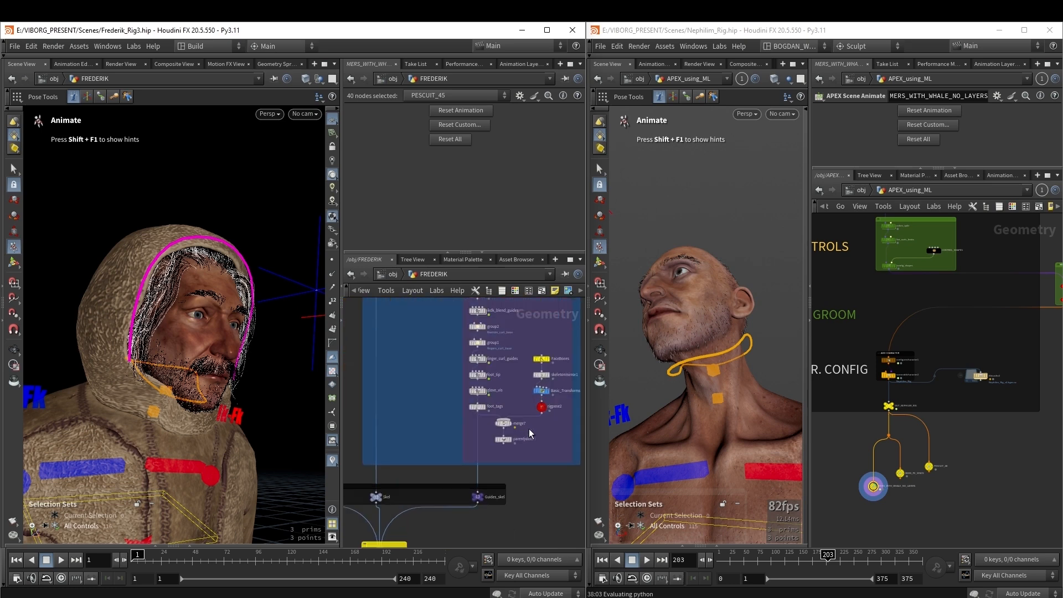
{"action": "left_click_drag", "start_coordinate": [506, 443], "coordinate": [505, 444]}
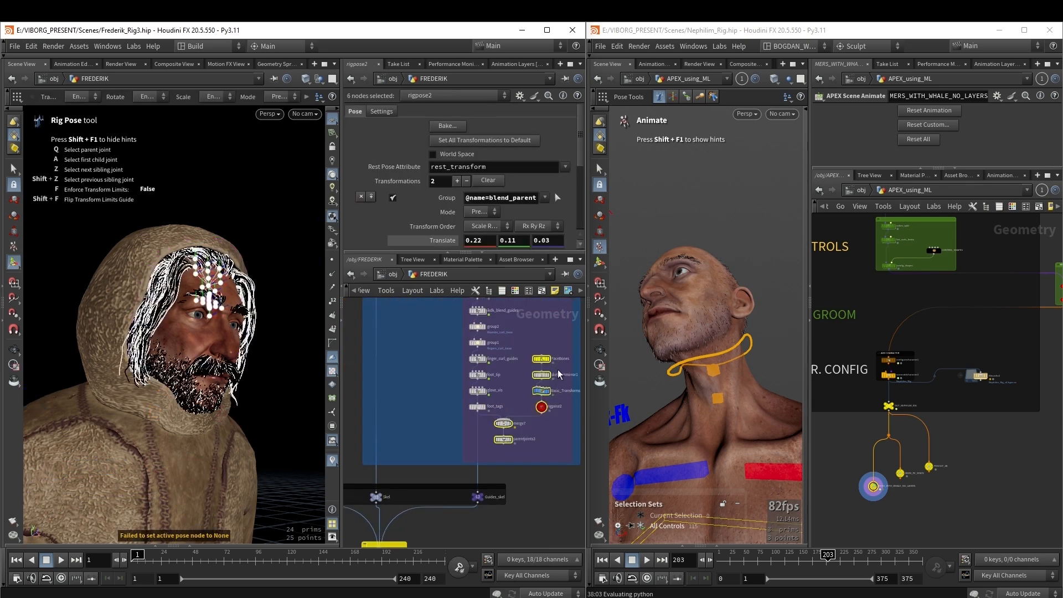
{"action": "scroll", "coordinate": [556, 368], "scroll_direction": "up", "scroll_amount": 3}
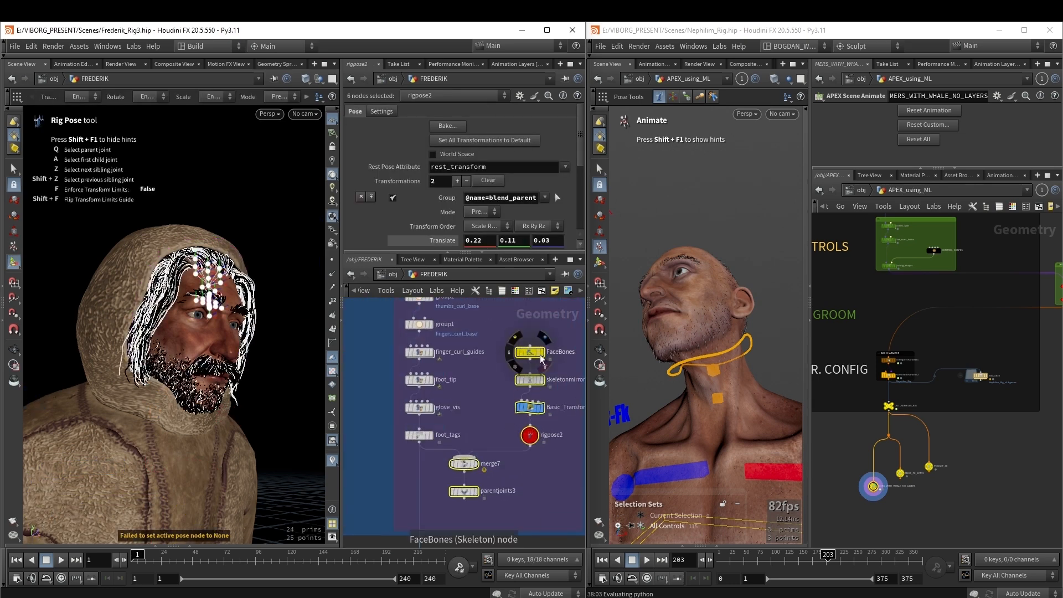
{"action": "left_click", "coordinate": [541, 357]}
{"action": "left_click_drag", "start_coordinate": [215, 303], "coordinate": [198, 316], "text": "alt"}
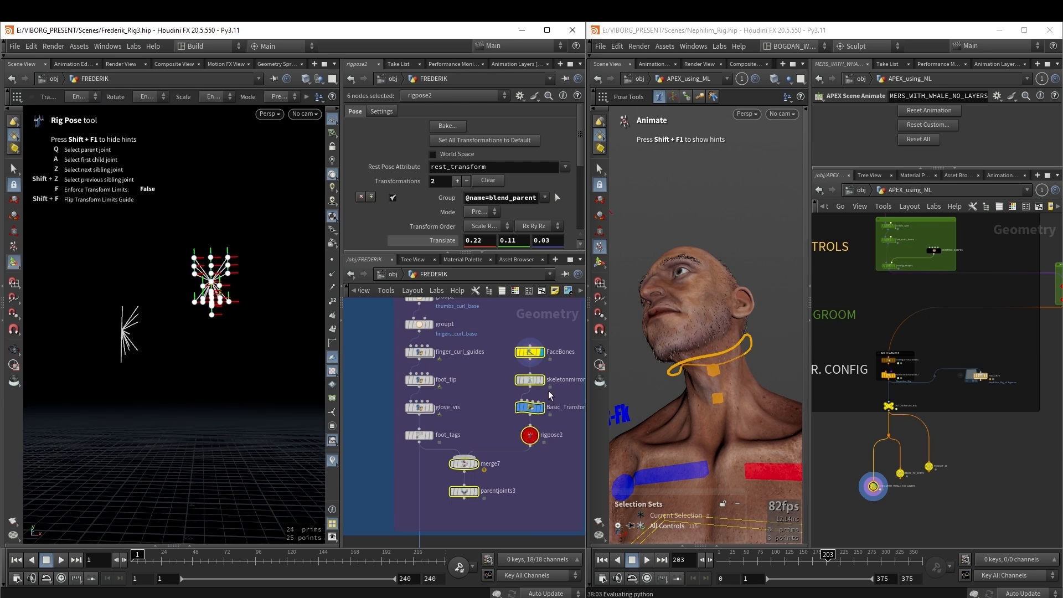
Wire parentjoints3 into Guides_skel to feed the face bones into Frederik's guide skeleton.
{"action": "scroll", "coordinate": [544, 410], "scroll_direction": "down", "scroll_amount": 4}
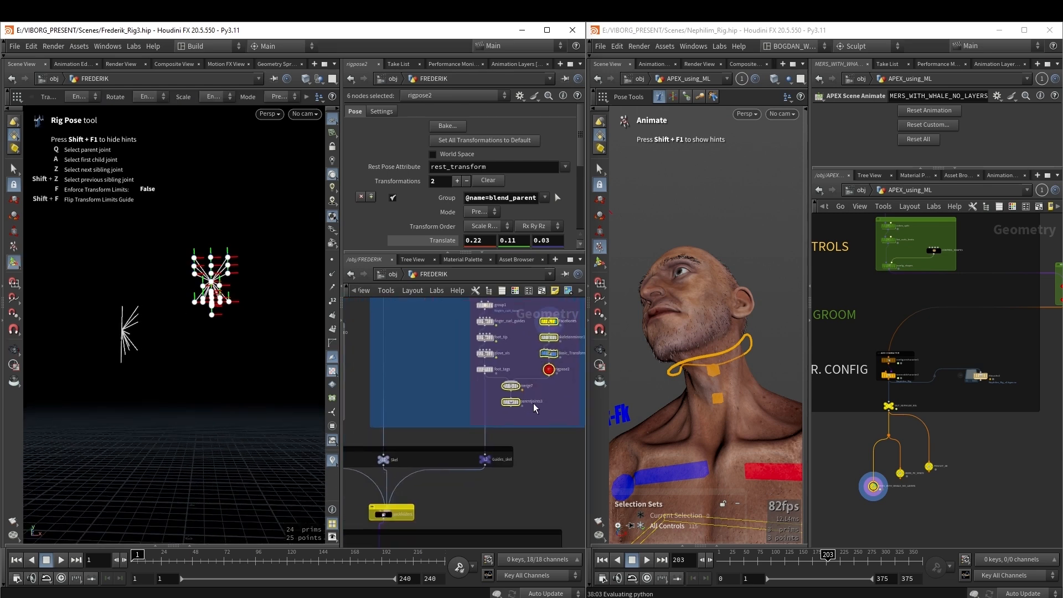
{"action": "left_click", "coordinate": [512, 404]}
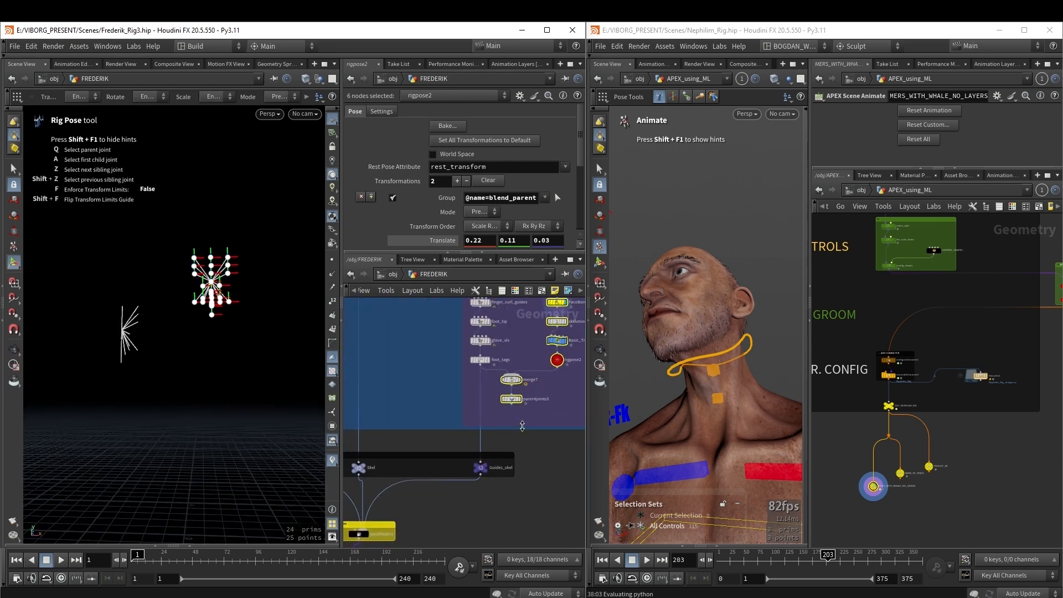
{"action": "left_click", "coordinate": [526, 445]}
{"action": "scroll", "coordinate": [512, 405], "scroll_direction": "up", "scroll_amount": 3}
{"action": "left_click", "coordinate": [511, 405]}
{"action": "left_click", "coordinate": [458, 500]}
{"action": "scroll", "coordinate": [507, 482], "scroll_direction": "down", "scroll_amount": 5}
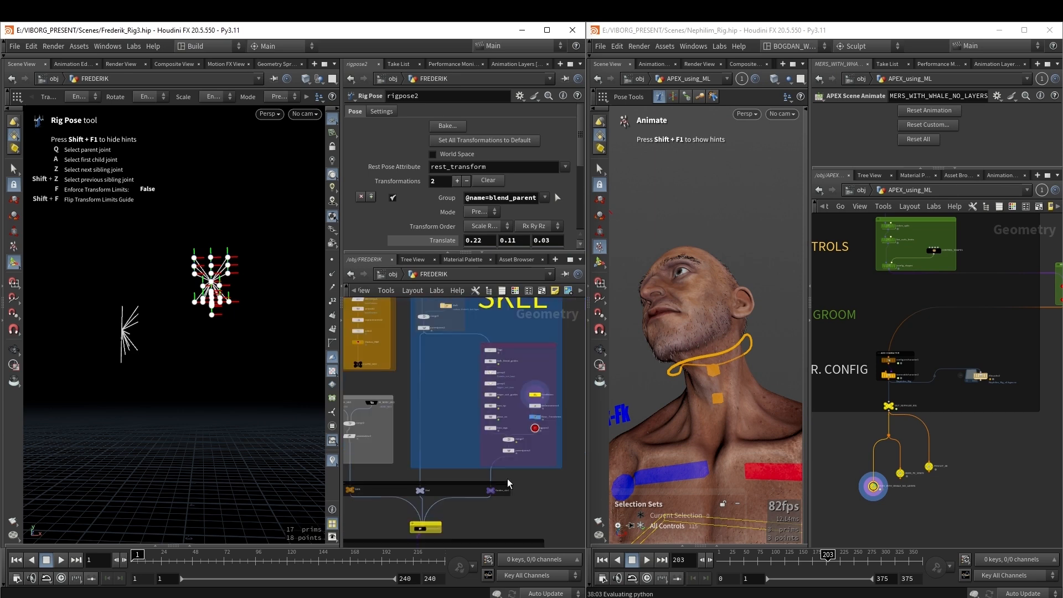
{"action": "middle_click_drag", "start_coordinate": [507, 483], "coordinate": [554, 338]}
{"action": "scroll", "coordinate": [479, 437], "scroll_direction": "down", "scroll_amount": 1}
{"action": "scroll", "coordinate": [475, 435], "scroll_direction": "up", "scroll_amount": 5}
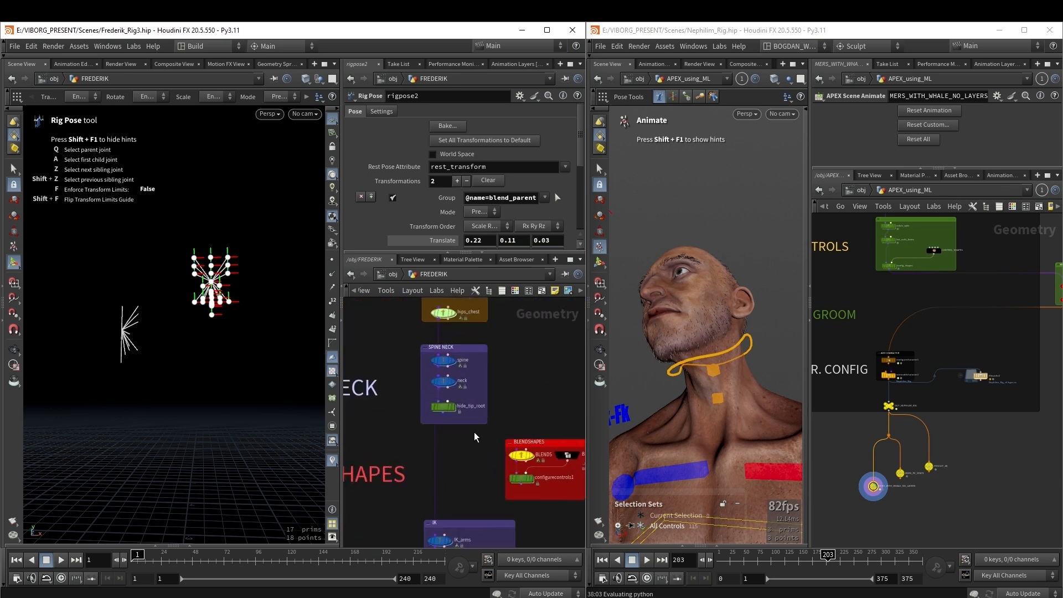
Wire hide_tip_root into BLENDS and configurecontrols1 into IK_arms to insert the BLENDSHAPES block into Frederik's rig chain.
{"action": "left_click", "coordinate": [453, 409]}
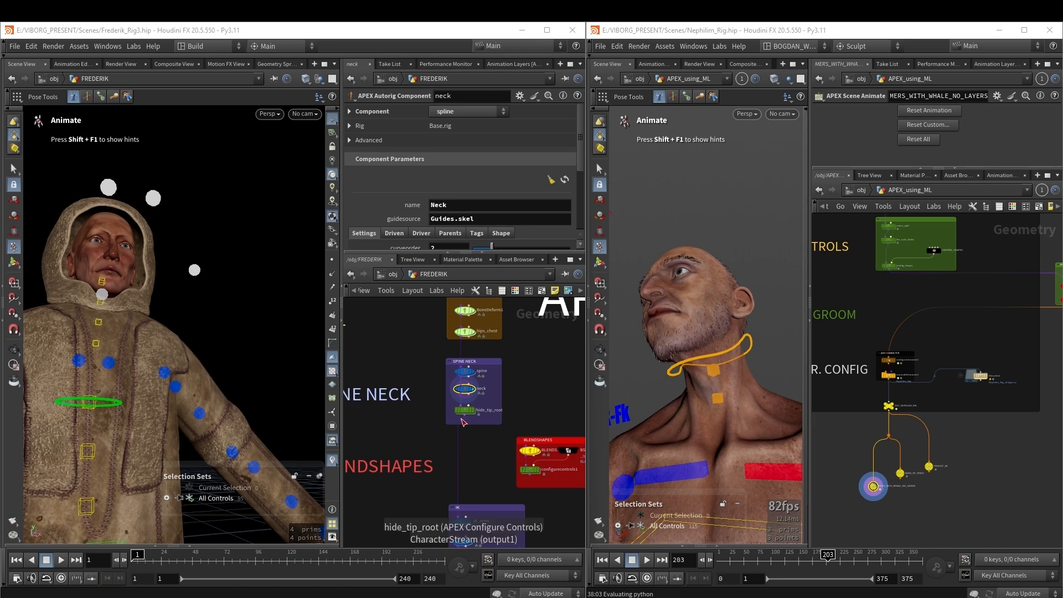
{"action": "left_click", "coordinate": [468, 419]}
{"action": "scroll", "coordinate": [465, 485], "scroll_direction": "down", "scroll_amount": 3}
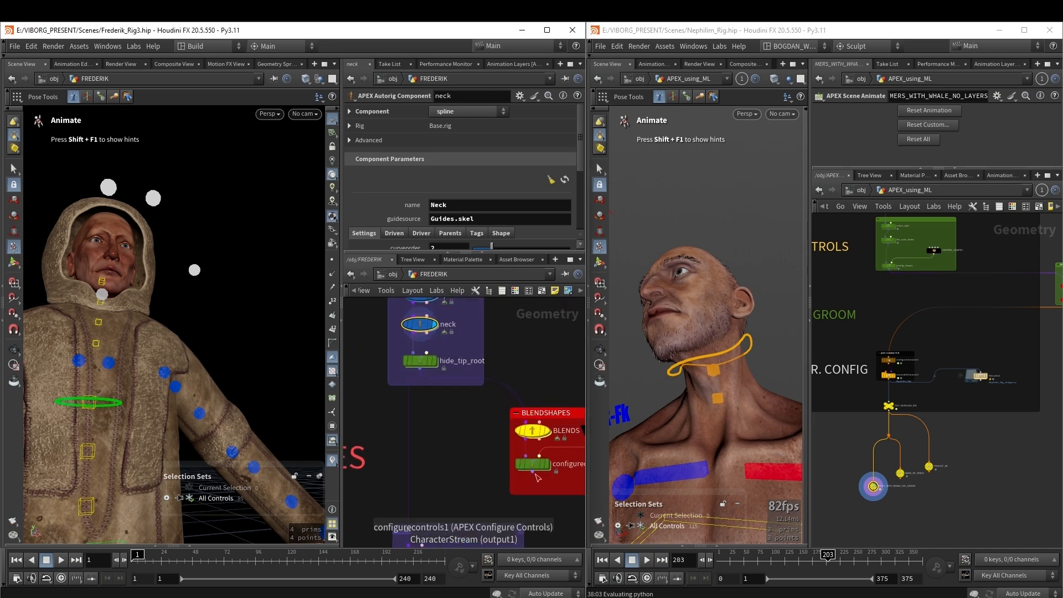
{"action": "scroll", "coordinate": [459, 501], "scroll_direction": "up", "scroll_amount": 3}
{"action": "left_click", "coordinate": [447, 508]}
{"action": "scroll", "coordinate": [547, 455], "scroll_direction": "up", "scroll_amount": 2}
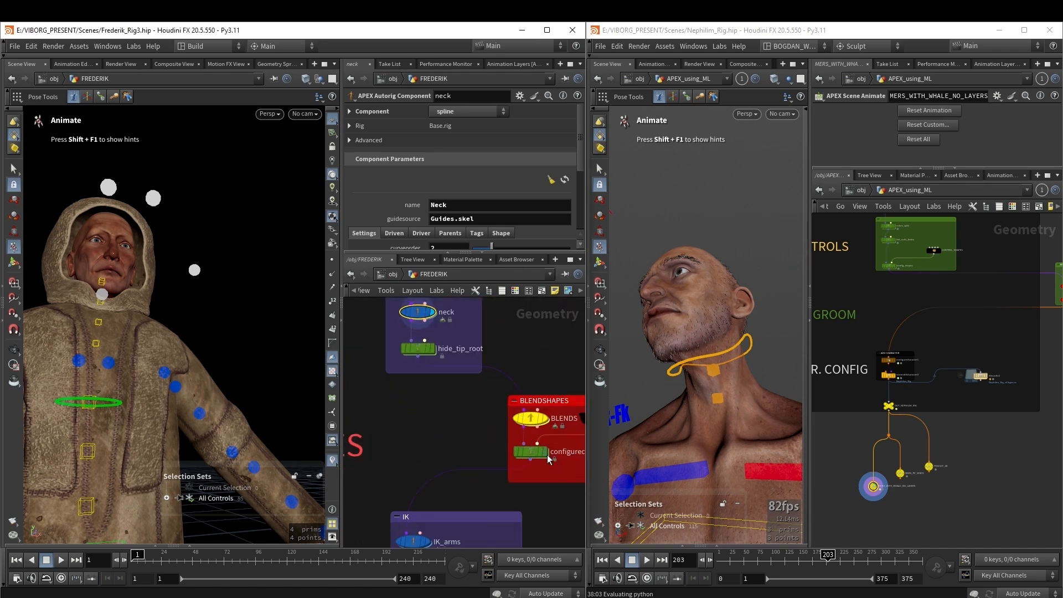
Display configurecontrols1 and examine the shaped face-board controls beside Frederik's head from the front.
{"action": "left_click", "coordinate": [545, 454]}
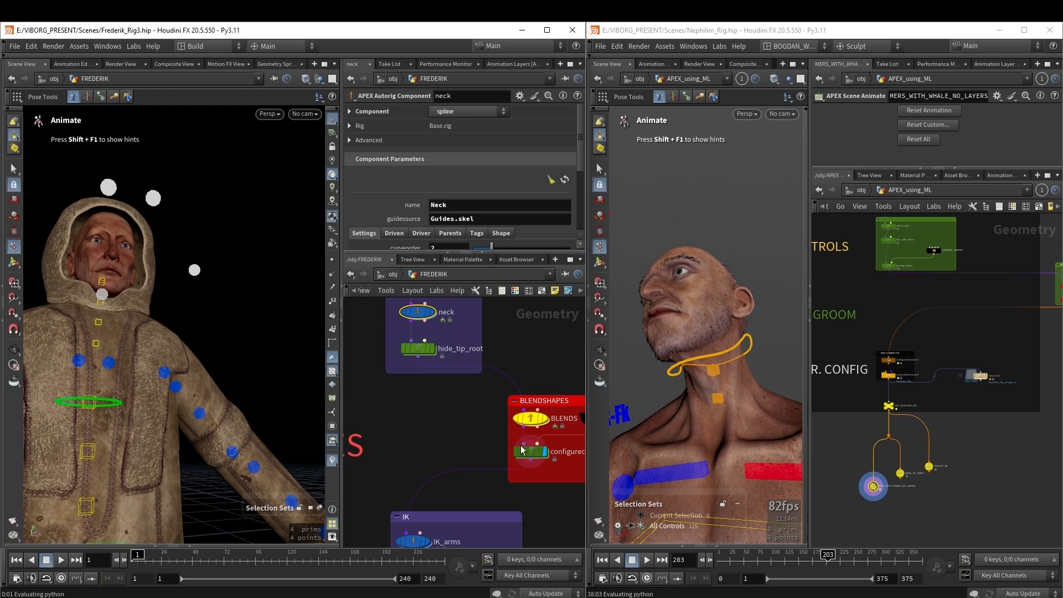
{"action": "left_click", "coordinate": [521, 449]}
{"action": "left_click_drag", "start_coordinate": [225, 298], "coordinate": [190, 281], "text": "alt"}
{"action": "right_click_drag", "start_coordinate": [190, 281], "coordinate": [166, 313], "text": "alt"}
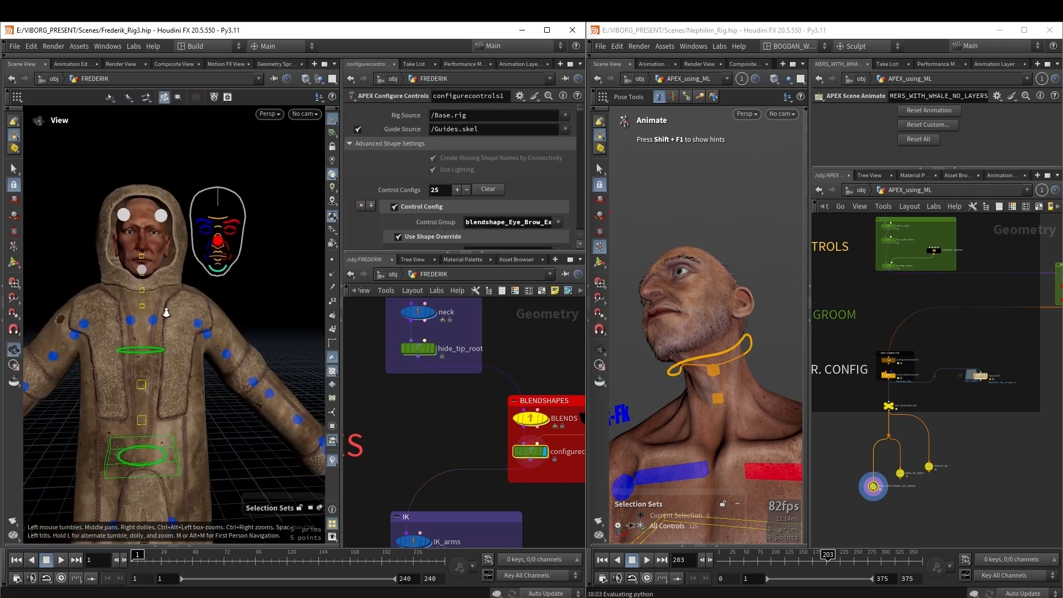
{"action": "middle_click_drag", "start_coordinate": [166, 312], "coordinate": [176, 341], "text": "alt"}
Display the BLENDS component and examine its unshaped blendshape controls.
{"action": "middle_click_drag", "start_coordinate": [468, 383], "coordinate": [448, 367]}
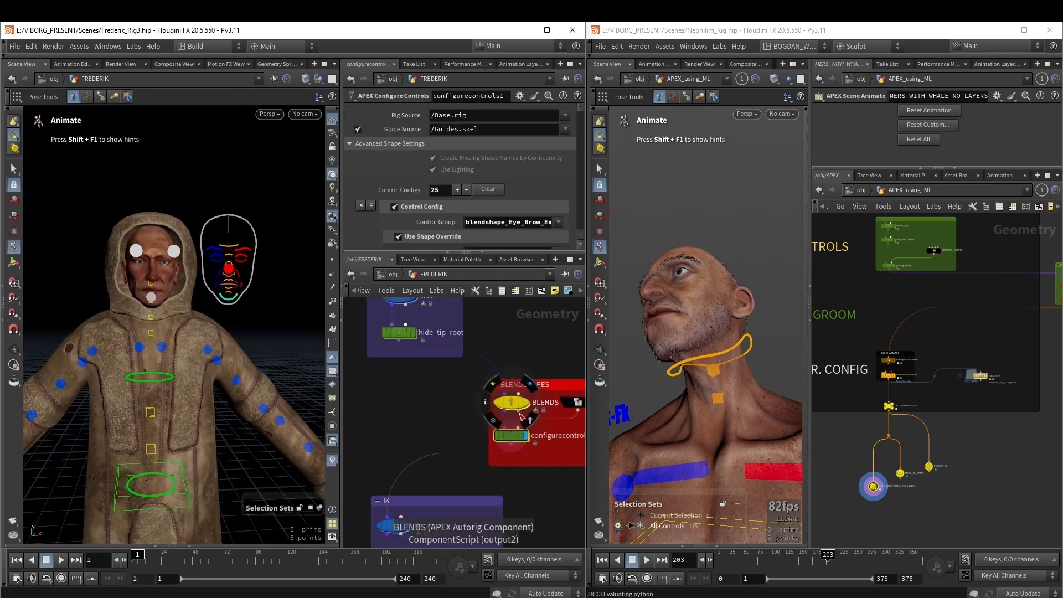
{"action": "scroll", "coordinate": [520, 415], "scroll_direction": "up", "scroll_amount": 2}
{"action": "left_click", "coordinate": [511, 399]}
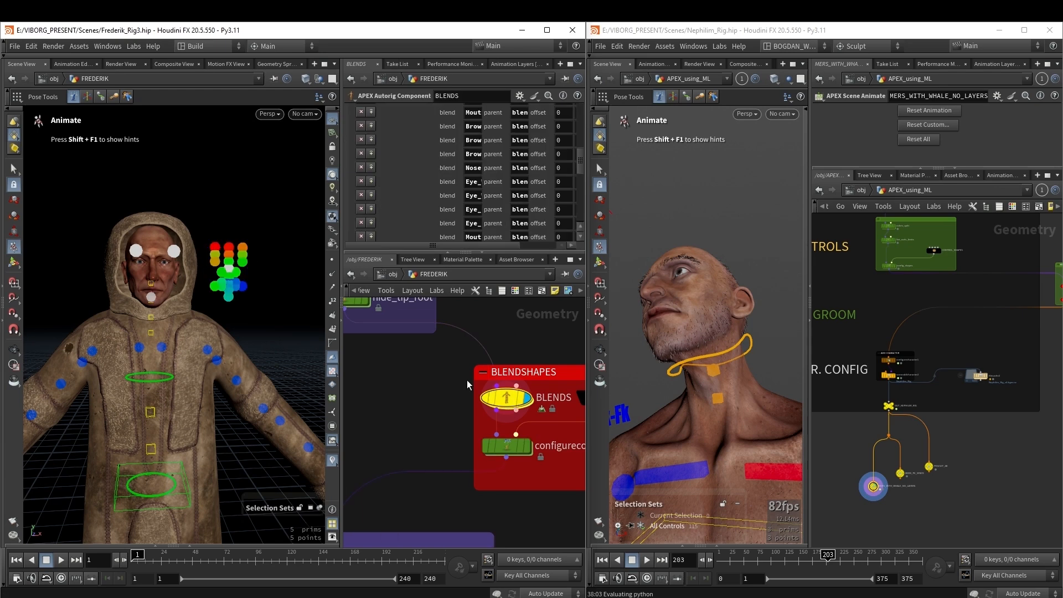
{"action": "right_click_drag", "start_coordinate": [243, 295], "coordinate": [310, 300], "text": "alt"}
Display the MERS_WITH_WHALE_NO_LAYERS scene animation below OUT_NEPHILIM_RIG.
{"action": "scroll", "coordinate": [500, 381], "scroll_direction": "down", "scroll_amount": 4}
{"action": "scroll", "coordinate": [526, 435], "scroll_direction": "down", "scroll_amount": 3}
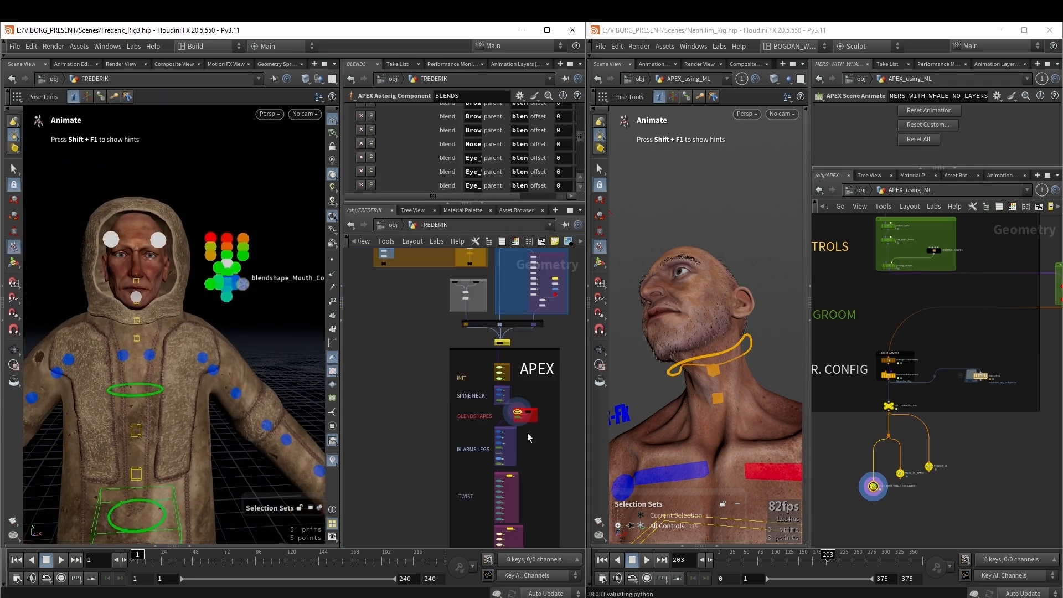
{"action": "middle_click_drag", "start_coordinate": [523, 494], "coordinate": [546, 281]}
{"action": "scroll", "coordinate": [529, 431], "scroll_direction": "up", "scroll_amount": 4}
{"action": "scroll", "coordinate": [528, 490], "scroll_direction": "up", "scroll_amount": 5}
{"action": "middle_click_drag", "start_coordinate": [528, 490], "coordinate": [543, 378]}
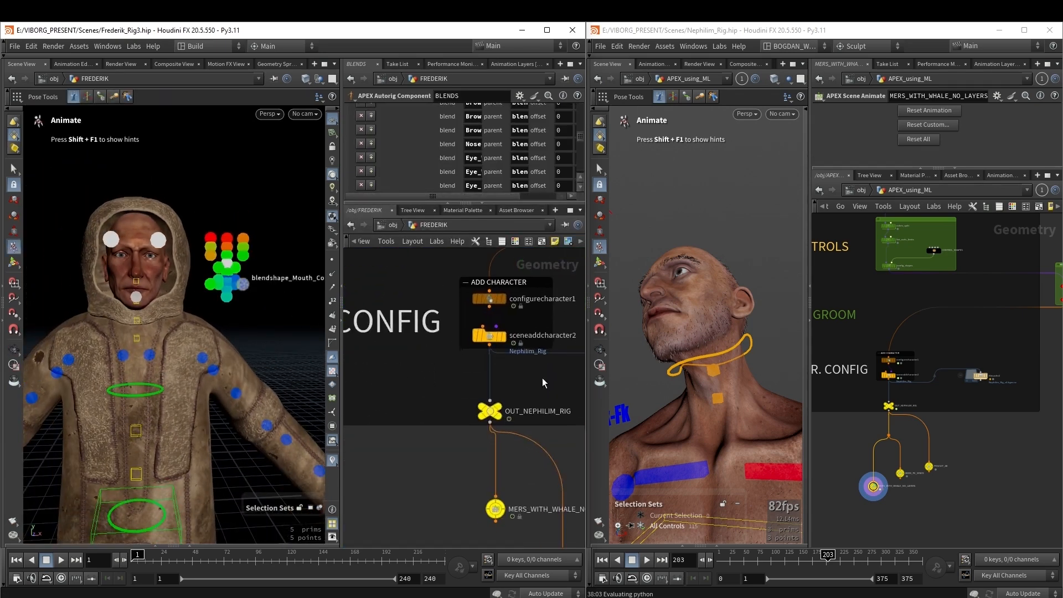
{"action": "scroll", "coordinate": [509, 490], "scroll_direction": "up", "scroll_amount": 3}
{"action": "mouse_move", "coordinate": [511, 437]}
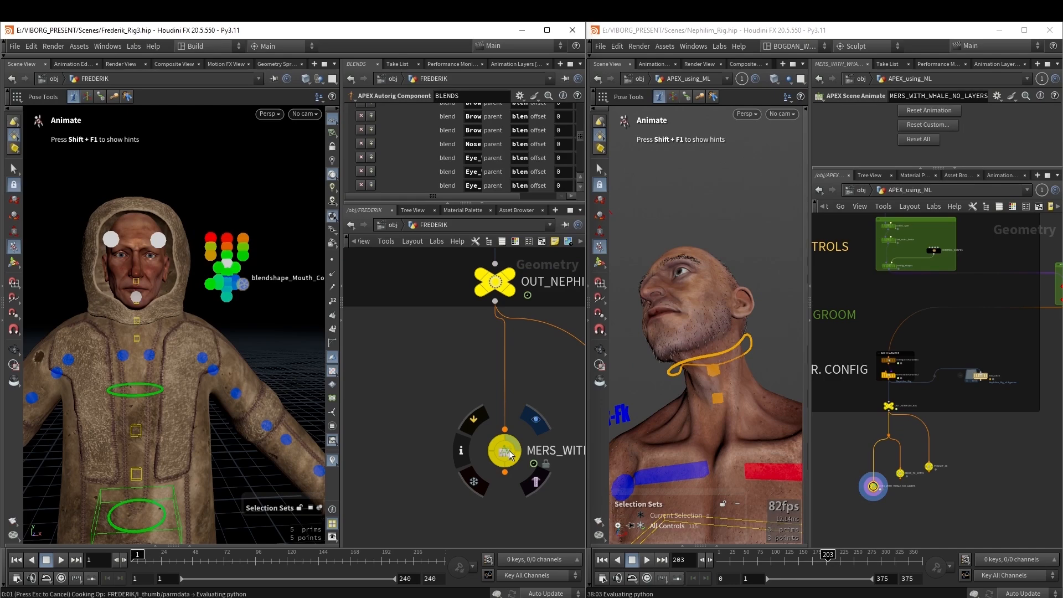
{"action": "left_click", "coordinate": [510, 455]}
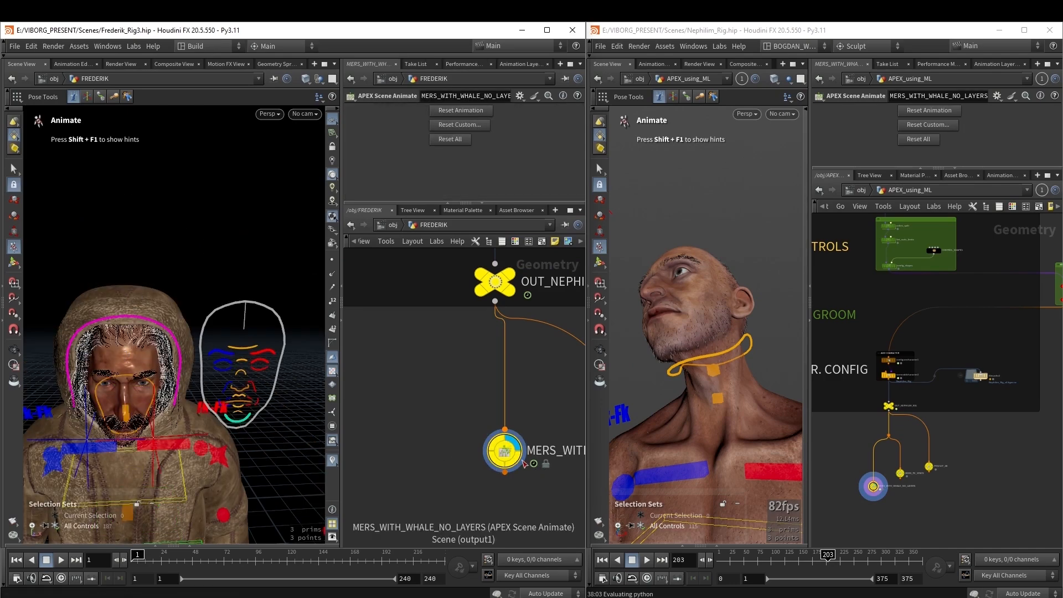
Scrub Frederik's walk to frame 185 and inspect his face and face-board controls up close.
{"action": "scroll", "coordinate": [193, 437], "scroll_direction": "down", "scroll_amount": 5}
{"action": "left_click_drag", "start_coordinate": [194, 450], "coordinate": [128, 339]}
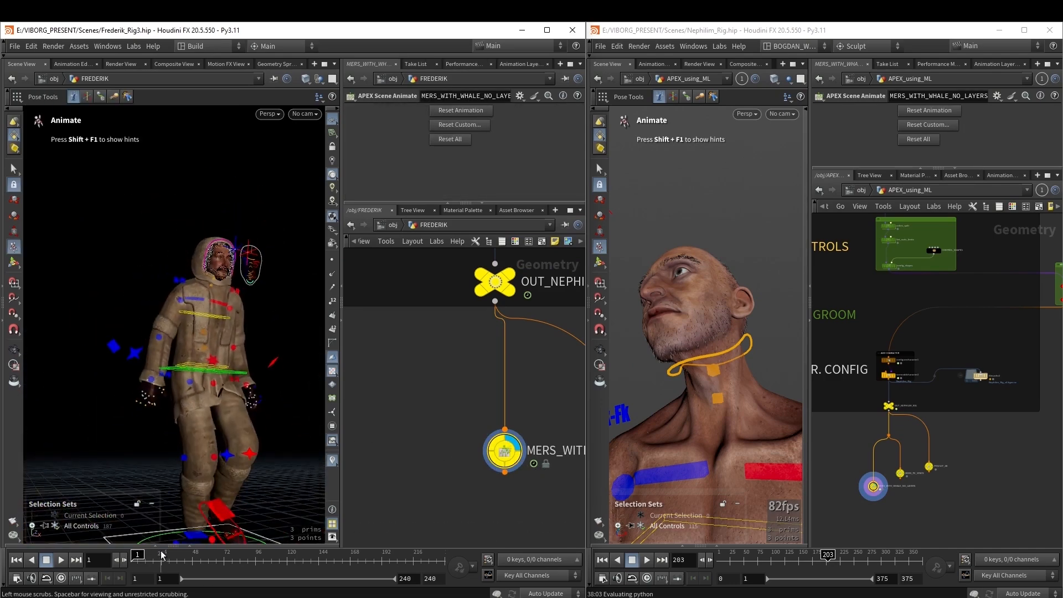
{"action": "left_click_drag", "start_coordinate": [161, 557], "coordinate": [371, 560]}
{"action": "right_click_drag", "start_coordinate": [244, 273], "coordinate": [527, 241], "text": "alt"}
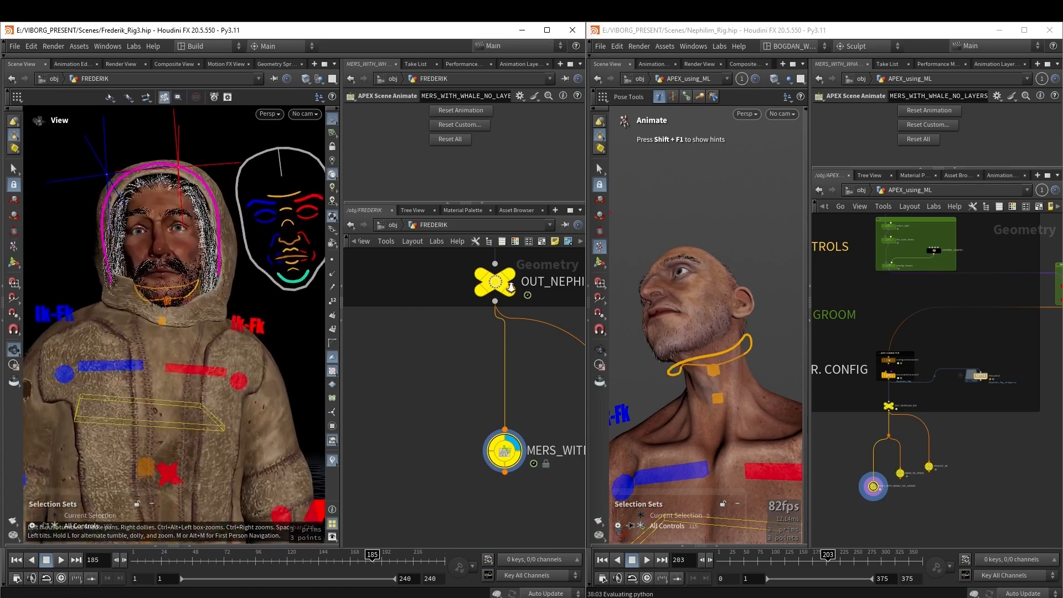
Open the animation layers, select the BaseAnimation layer and enlarge Frederik's scene view.
{"action": "left_click", "coordinate": [519, 64]}
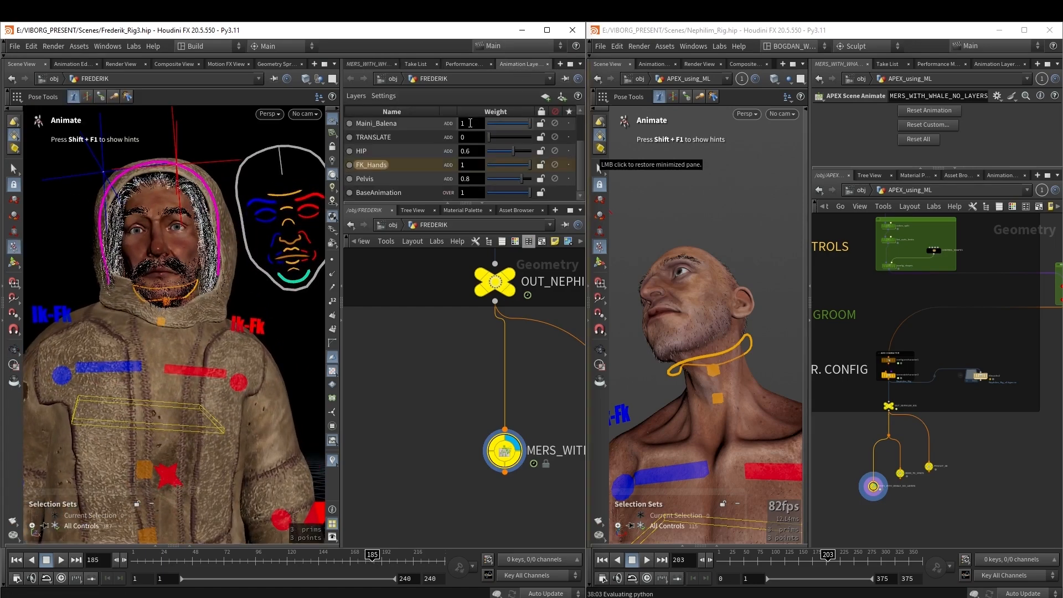
{"action": "left_click", "coordinate": [398, 194]}
{"action": "right_click_drag", "start_coordinate": [205, 266], "coordinate": [327, 359], "text": "alt"}
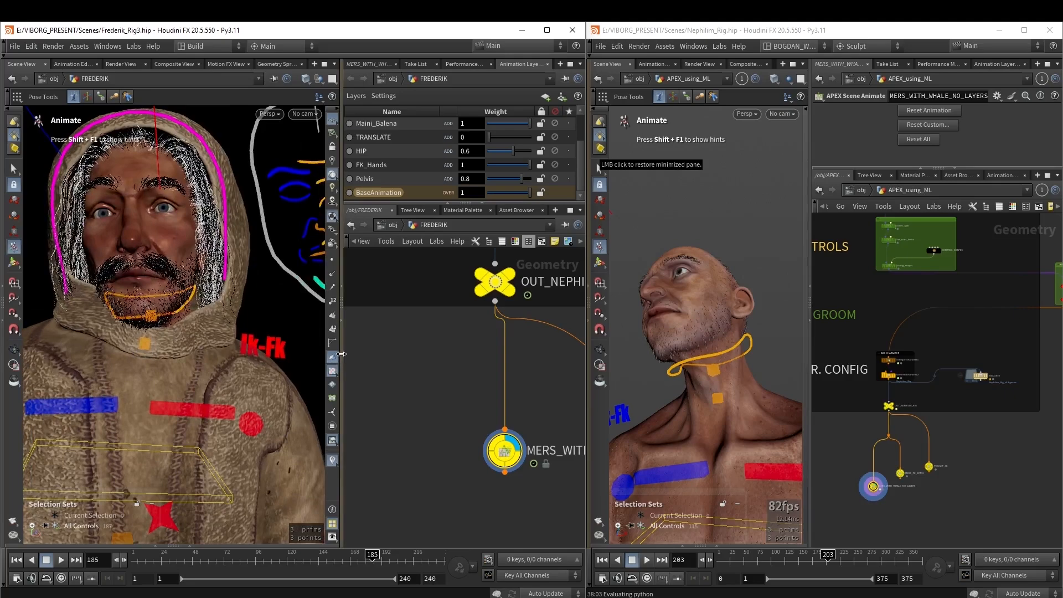
{"action": "left_click_drag", "start_coordinate": [340, 353], "coordinate": [381, 359]}
{"action": "left_click_drag", "start_coordinate": [587, 398], "coordinate": [745, 391]}
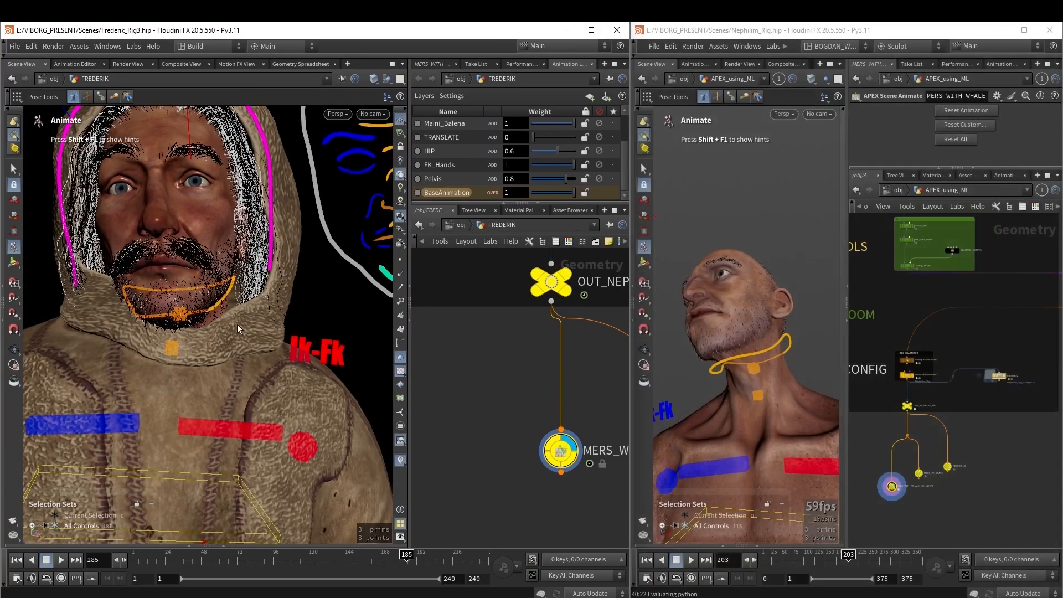
Undo the trial mouth tweak and move the blendshape_Mouth_Fu control on Frederik's face board to about -0.65.
{"action": "right_click_drag", "start_coordinate": [237, 329], "coordinate": [242, 325], "text": "alt"}
{"action": "left_click_drag", "start_coordinate": [242, 325], "coordinate": [317, 373], "text": "alt"}
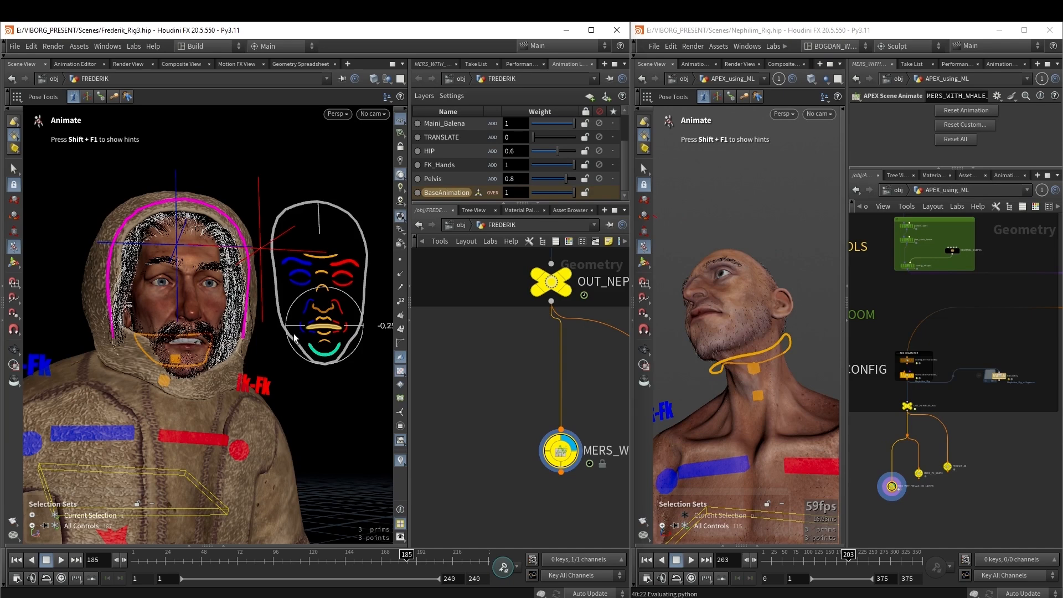
{"action": "key", "text": "ctrl+z"}
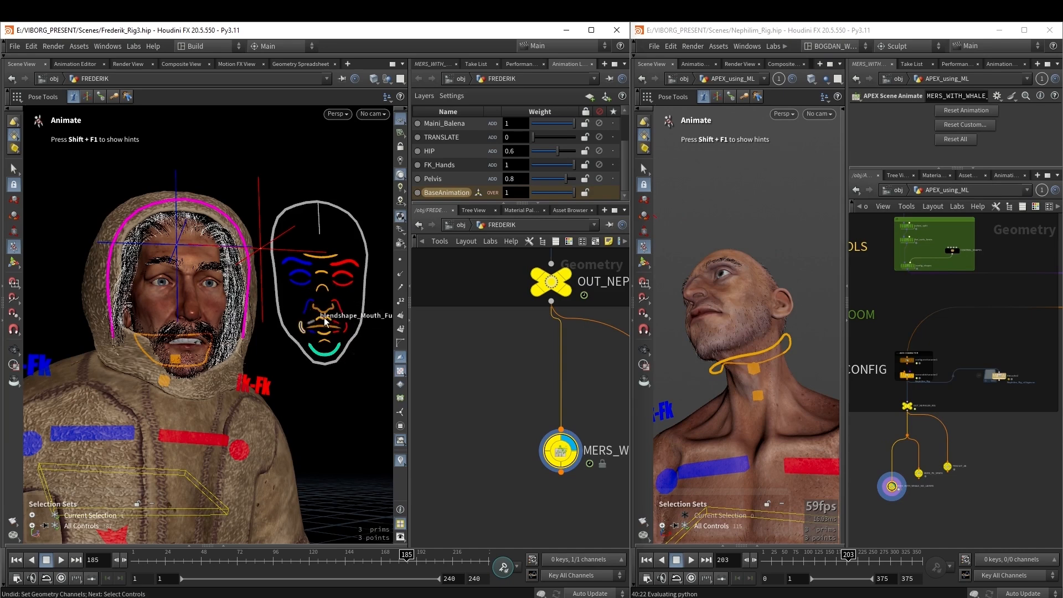
{"action": "left_click", "coordinate": [323, 317]}
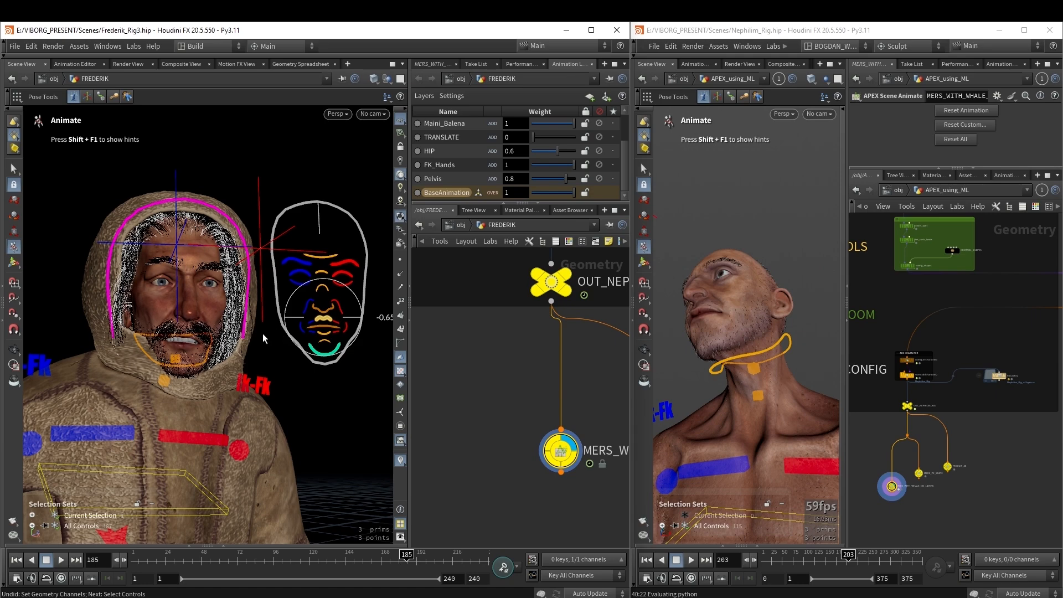
Scrub the walk to frame 193 and examine Frederik's whole body with the facial change.
{"action": "left_click_drag", "start_coordinate": [155, 562], "coordinate": [419, 555]}
{"action": "right_click_drag", "start_coordinate": [372, 384], "coordinate": [243, 327], "text": "alt"}
{"action": "left_click_drag", "start_coordinate": [243, 327], "coordinate": [254, 301], "text": "alt"}
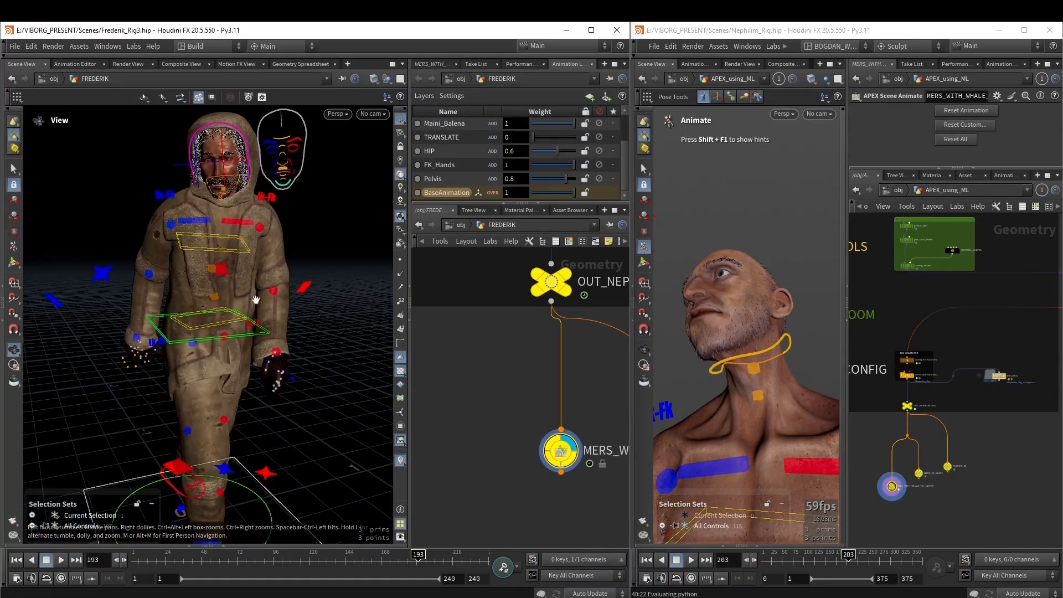
{"action": "right_click_drag", "start_coordinate": [254, 301], "coordinate": [183, 318], "text": "alt"}
Display the PESCUIT_48 scene animation on Frederik and frame his upper body.
{"action": "scroll", "coordinate": [503, 427], "scroll_direction": "down", "scroll_amount": 5}
{"action": "middle_click_drag", "start_coordinate": [579, 488], "coordinate": [538, 460]}
{"action": "scroll", "coordinate": [539, 460], "scroll_direction": "up", "scroll_amount": 2}
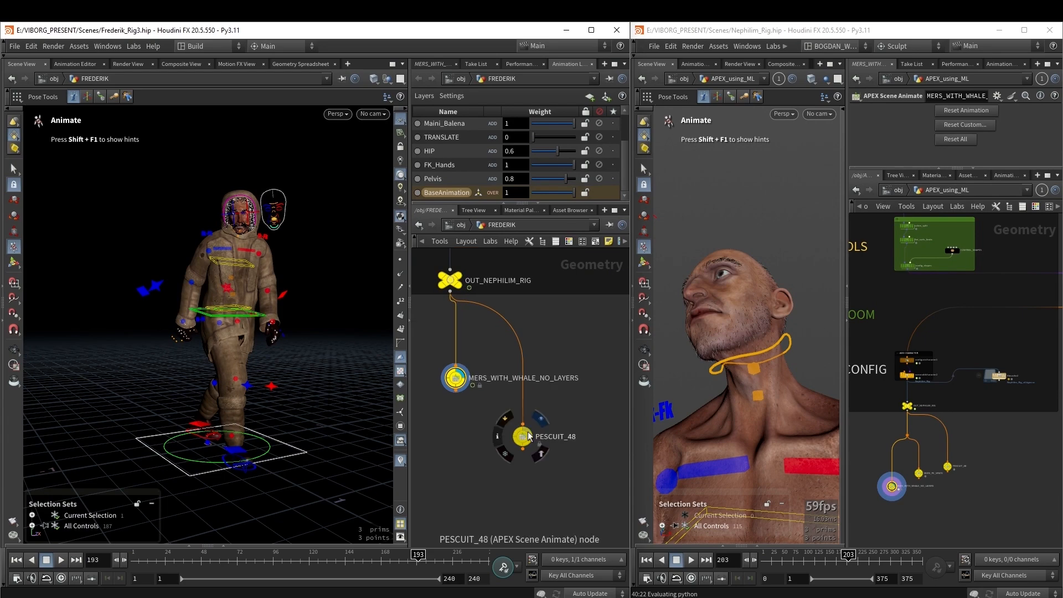
{"action": "left_click", "coordinate": [525, 437]}
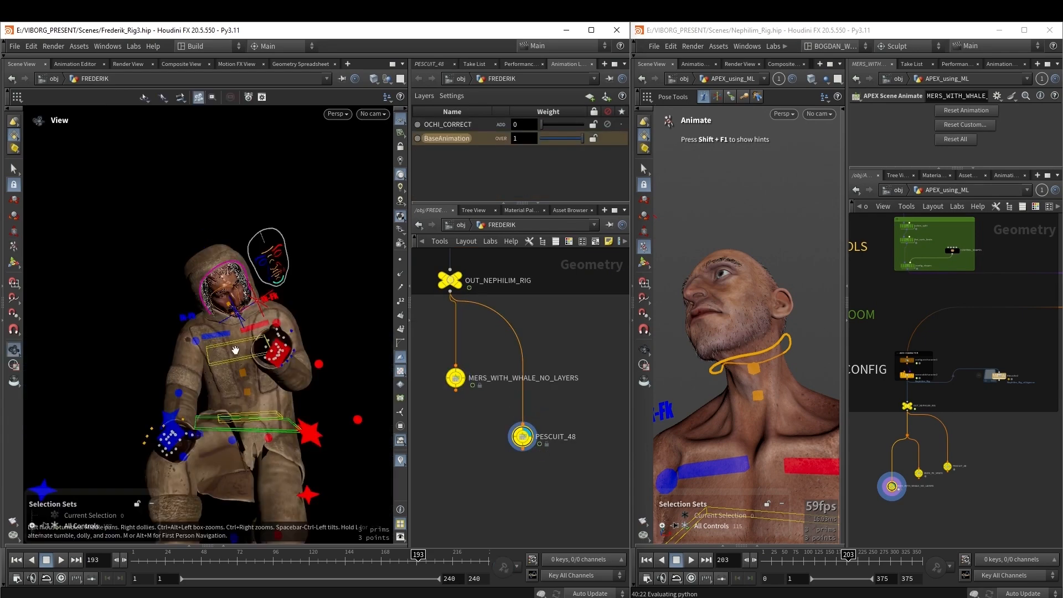
{"action": "right_click_drag", "start_coordinate": [235, 351], "coordinate": [355, 357], "text": "alt"}
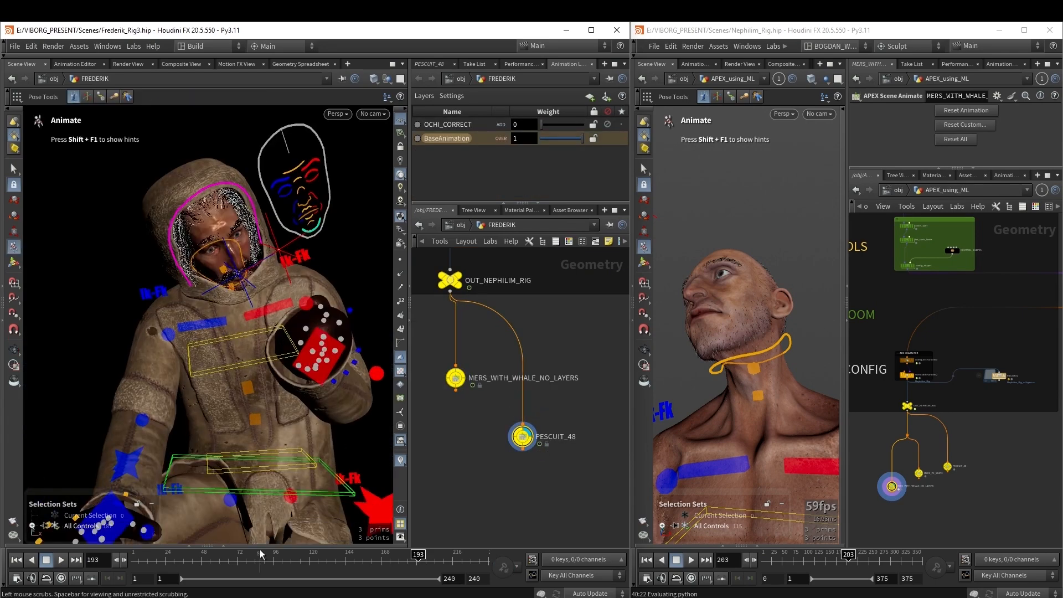
Scrub the PESCUIT_48 animation to frame 107, examining Frederik's face, hood and groom from several angles.
{"action": "mouse_move", "coordinate": [262, 558]}
{"action": "left_mouse_down"}
{"action": "mouse_move", "coordinate": [230, 561]}
{"action": "mouse_move", "coordinate": [254, 559]}
{"action": "left_mouse_up"}
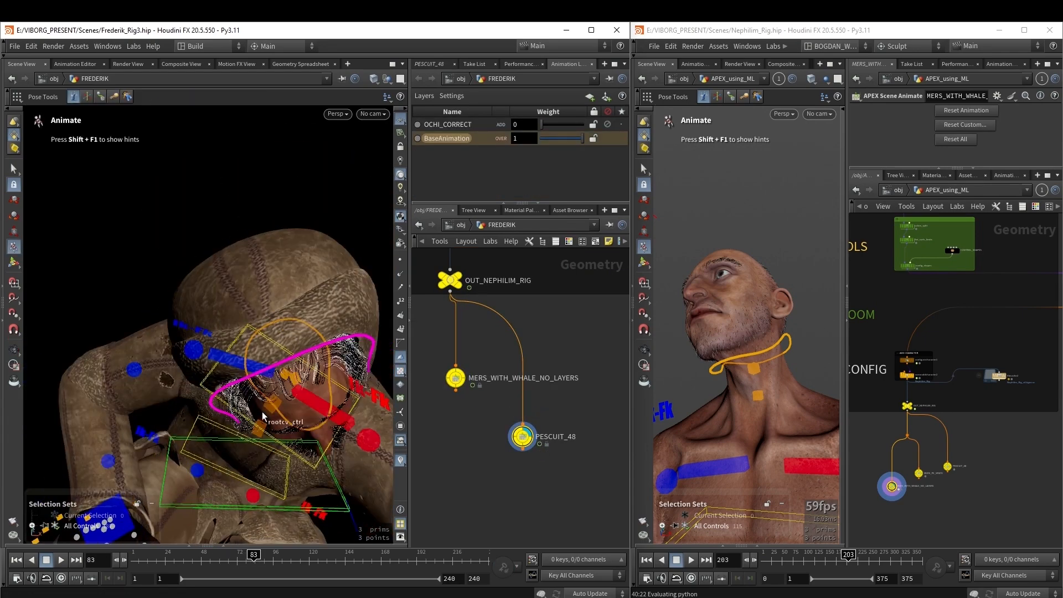
{"action": "left_click_drag", "start_coordinate": [278, 433], "coordinate": [347, 367], "text": "alt"}
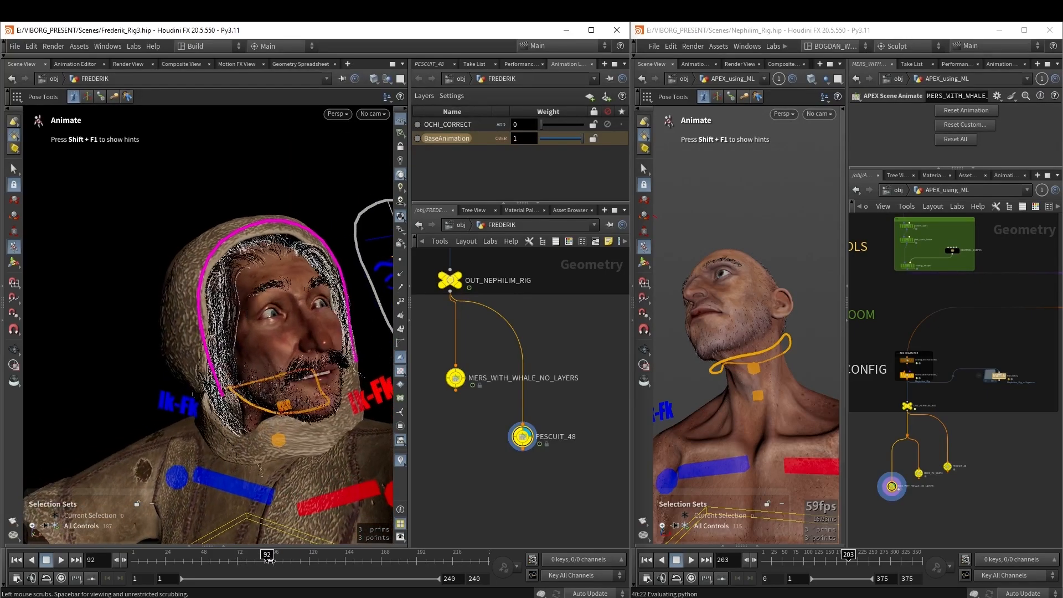
{"action": "left_click_drag", "start_coordinate": [270, 560], "coordinate": [275, 560]}
{"action": "left_click_drag", "start_coordinate": [339, 366], "coordinate": [308, 380], "text": "alt"}
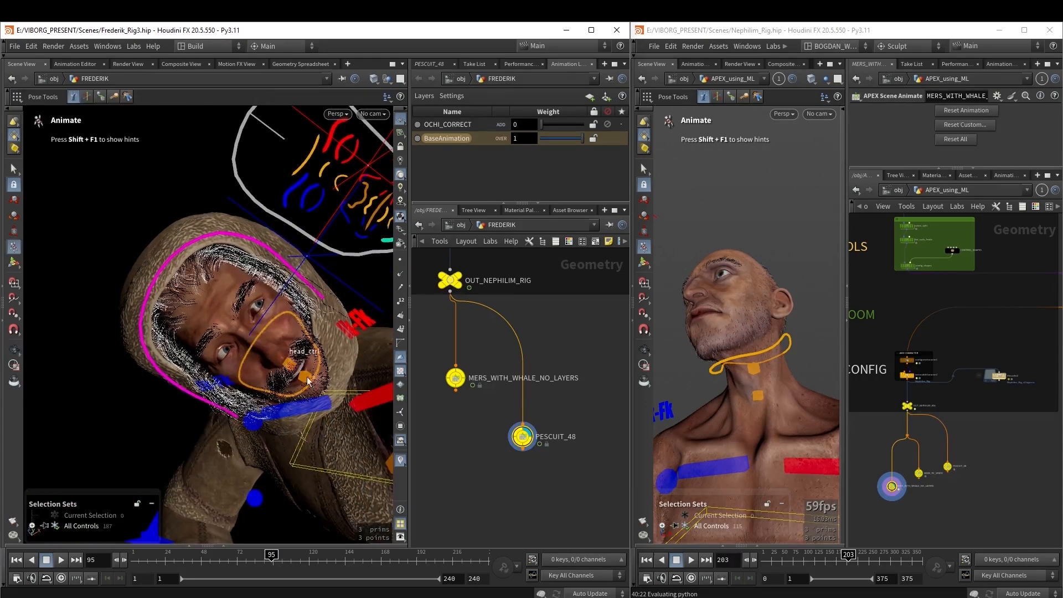
{"action": "left_click_drag", "start_coordinate": [362, 564], "coordinate": [323, 562]}
{"action": "mouse_move", "coordinate": [299, 387]}
{"action": "left_mouse_down", "text": "alt"}
{"action": "mouse_move", "coordinate": [332, 380]}
{"action": "mouse_move", "coordinate": [307, 385]}
{"action": "left_mouse_up", "text": "alt"}
{"action": "mouse_move", "coordinate": [284, 564]}
{"action": "left_mouse_down"}
{"action": "mouse_move", "coordinate": [349, 554]}
{"action": "mouse_move", "coordinate": [289, 558]}
{"action": "left_mouse_up"}
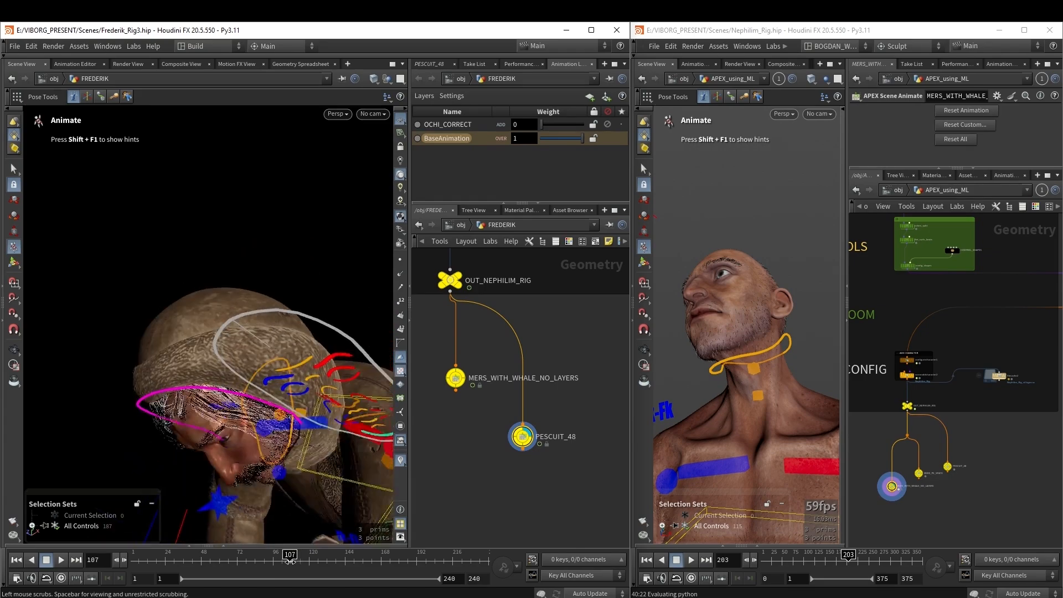
{"action": "left_click_drag", "start_coordinate": [283, 412], "coordinate": [274, 443], "text": "alt"}
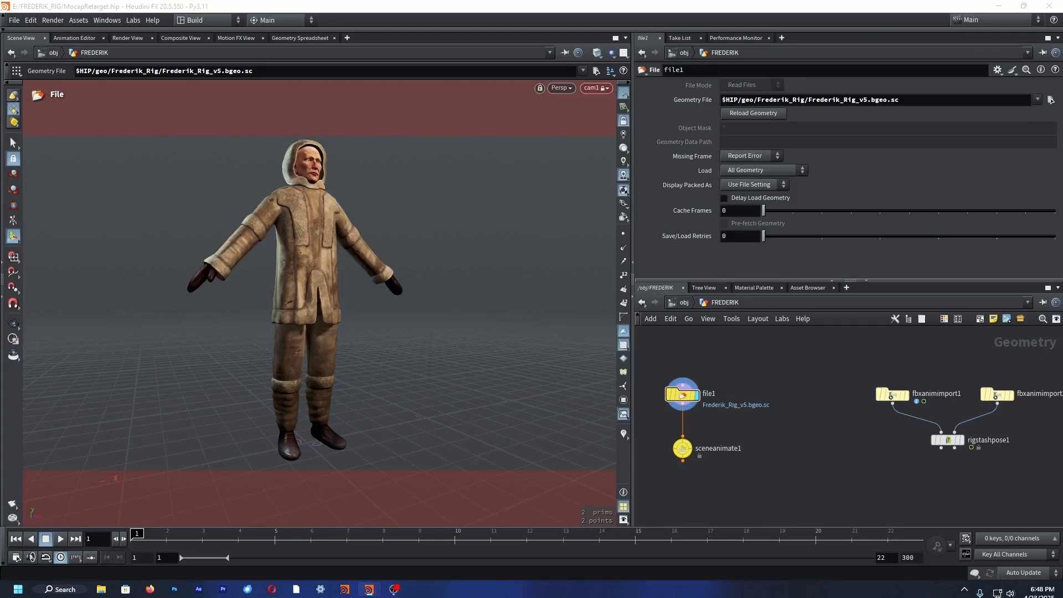
In the MocapRetarget scene, display fbxanimimport1 and play the Slow Run.fbx mocap skeleton, then stop playback.
{"action": "middle_click_drag", "start_coordinate": [747, 493], "coordinate": [765, 492]}
{"action": "mouse_move", "coordinate": [375, 287]}
{"action": "left_mouse_down", "text": "alt"}
{"action": "mouse_move", "coordinate": [353, 282]}
{"action": "mouse_move", "coordinate": [357, 296]}
{"action": "left_mouse_up", "text": "alt"}
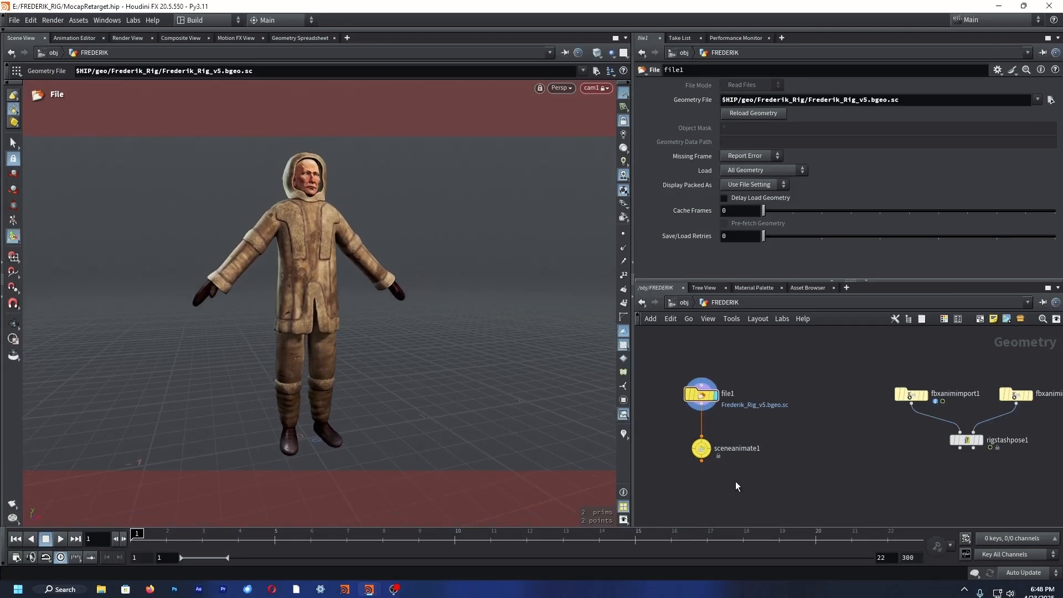
{"action": "scroll", "coordinate": [933, 388], "scroll_direction": "up", "scroll_amount": 4}
{"action": "middle_click_drag", "start_coordinate": [932, 388], "coordinate": [870, 392]}
{"action": "left_click", "coordinate": [827, 407]}
{"action": "left_click_drag", "start_coordinate": [156, 539], "coordinate": [133, 538]}
{"action": "left_click", "coordinate": [649, 86]}
{"action": "left_click", "coordinate": [61, 538]}
{"action": "left_click_drag", "start_coordinate": [297, 373], "coordinate": [308, 349], "text": "alt"}
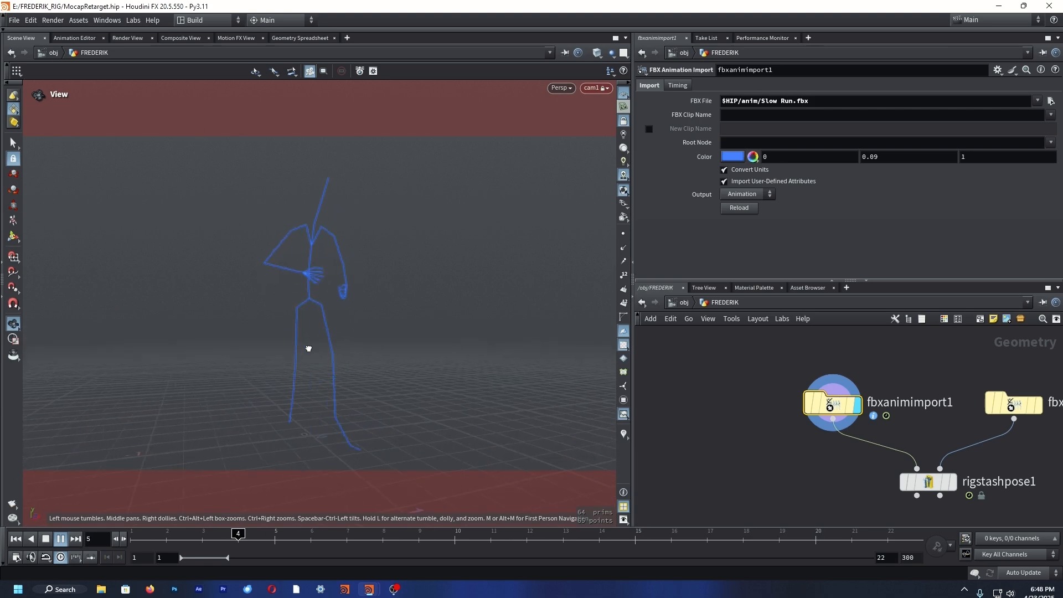
{"action": "key", "text": "Up"}
Locate file1 with Frederik_Rig_v5.bgeo.sc in the network and display sceneanimate1 with its animation controls.
{"action": "middle_click_drag", "start_coordinate": [907, 421], "coordinate": [838, 416]}
{"action": "scroll", "coordinate": [838, 415], "scroll_direction": "up", "scroll_amount": 1}
{"action": "scroll", "coordinate": [830, 421], "scroll_direction": "down", "scroll_amount": 1}
{"action": "middle_click_drag", "start_coordinate": [659, 462], "coordinate": [873, 441]}
{"action": "scroll", "coordinate": [773, 382], "scroll_direction": "up", "scroll_amount": 1}
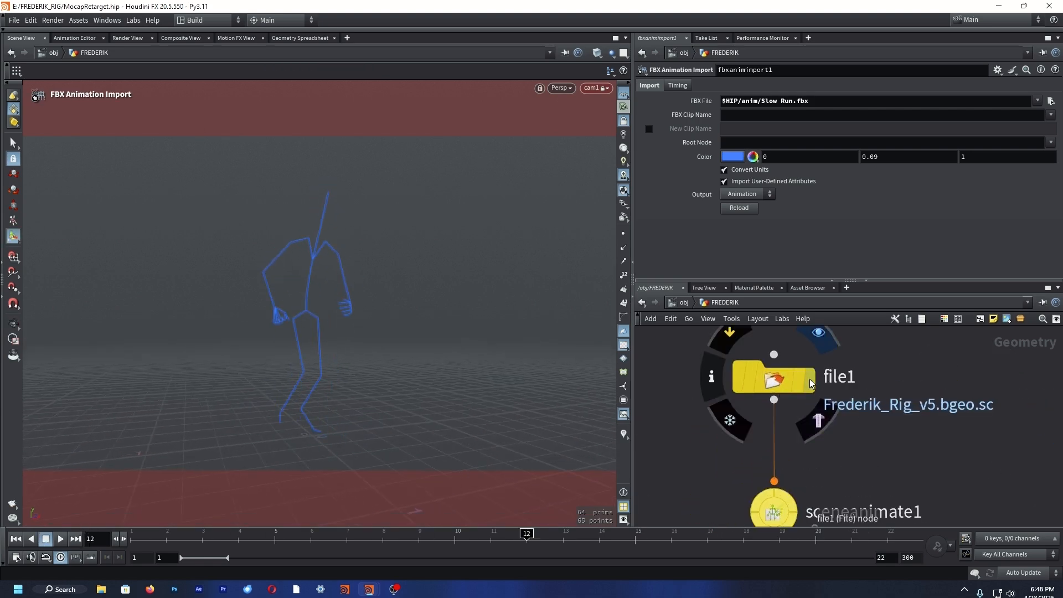
{"action": "left_click", "coordinate": [773, 382]}
{"action": "middle_click_drag", "start_coordinate": [864, 479], "coordinate": [891, 440]}
{"action": "scroll", "coordinate": [891, 440], "scroll_direction": "down", "scroll_amount": 1}
{"action": "left_click", "coordinate": [825, 470]}
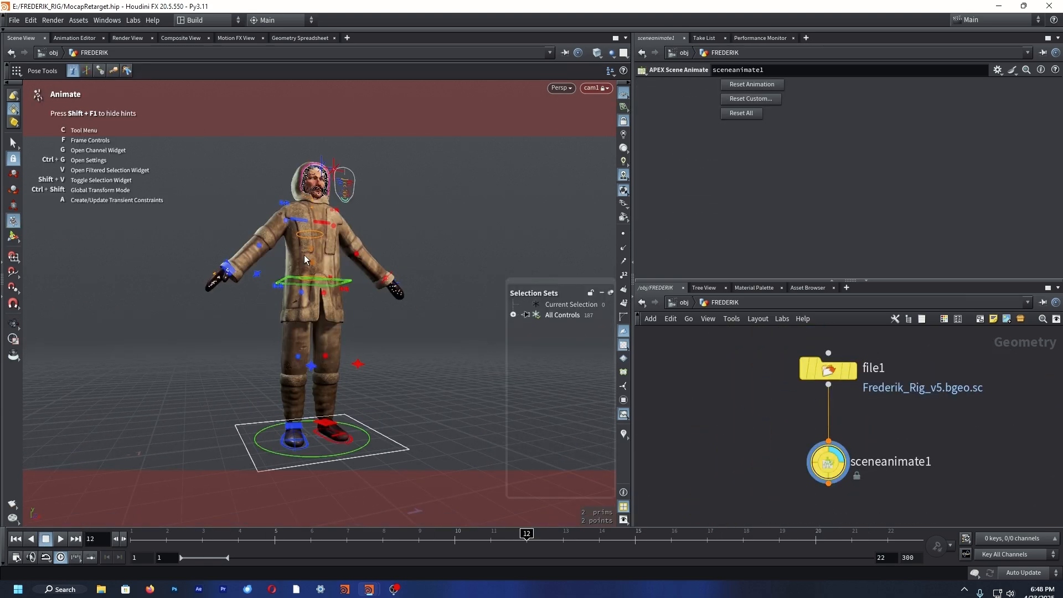
{"action": "left_click_drag", "start_coordinate": [305, 256], "coordinate": [311, 301], "text": "alt"}
Try moving Frederik's foot and hip controls, undoing the pose changes.
{"action": "left_click", "coordinate": [321, 412]}
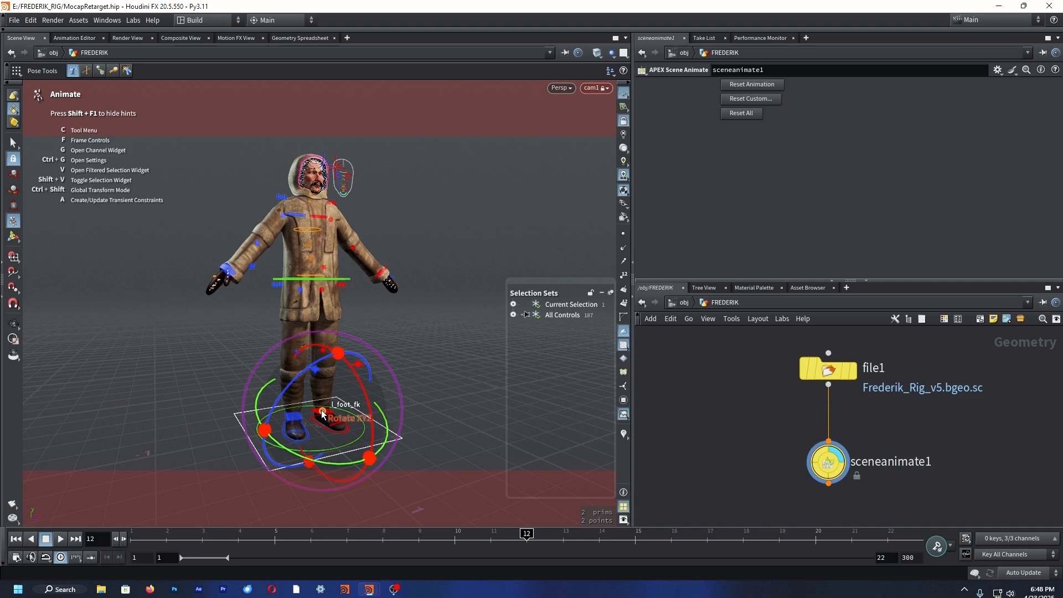
{"action": "scroll", "coordinate": [145, 407], "scroll_direction": "up", "scroll_amount": 1}
{"action": "left_click", "coordinate": [145, 407]}
{"action": "mouse_move", "coordinate": [302, 416]}
{"action": "left_mouse_down"}
{"action": "mouse_move", "coordinate": [259, 354]}
{"action": "mouse_move", "coordinate": [321, 426]}
{"action": "left_mouse_up"}
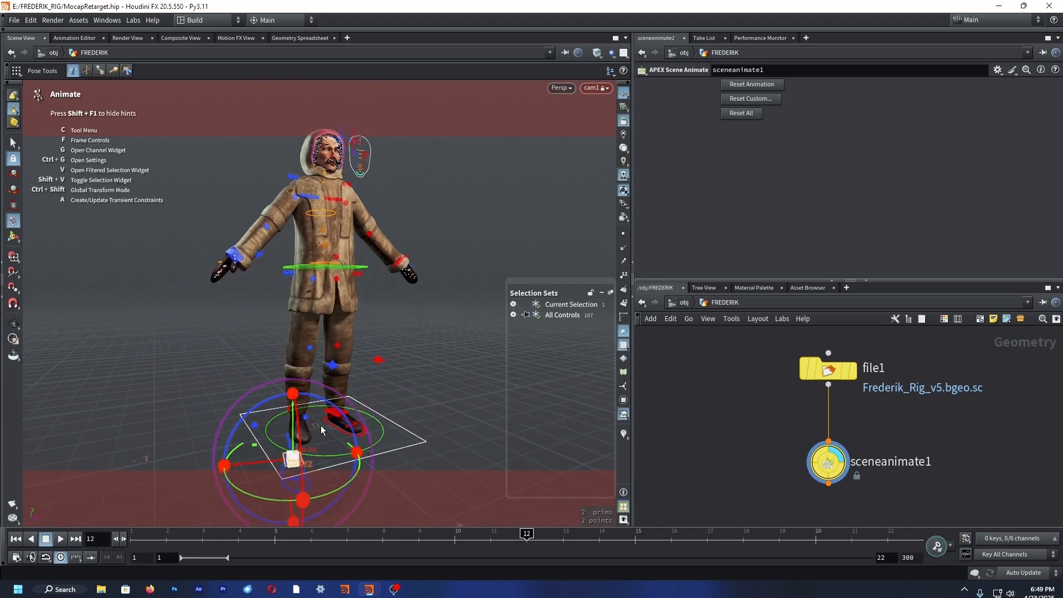
{"action": "key", "text": "ctrl+z"}
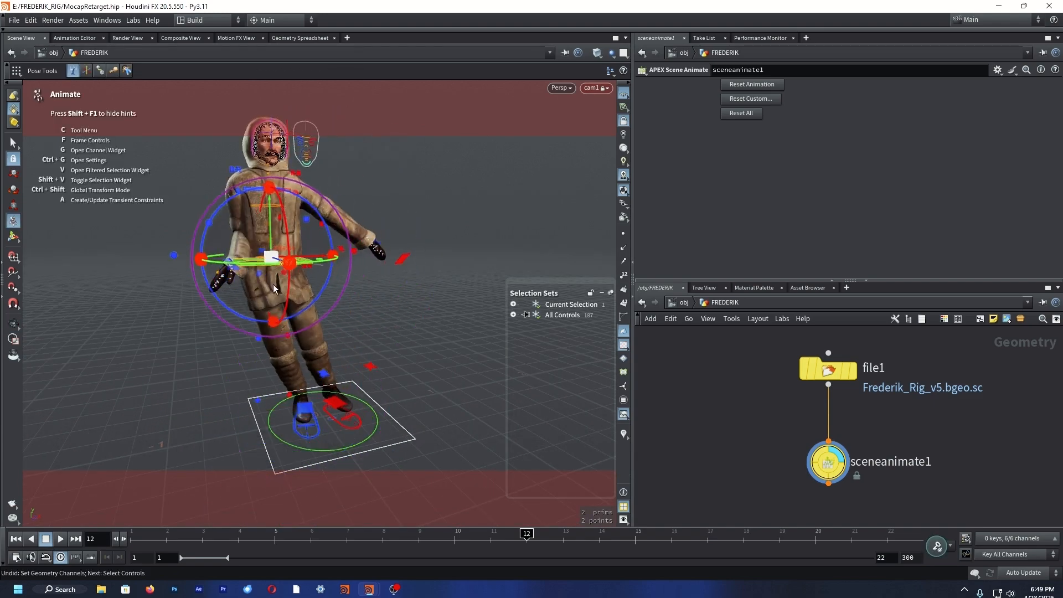
Try the blendshape_Mouth_Open_abst and blendshape_Mouth_L_abst controls on the facial panel, undoing the mouth opening.
{"action": "scroll", "coordinate": [466, 297], "scroll_direction": "up", "scroll_amount": 6}
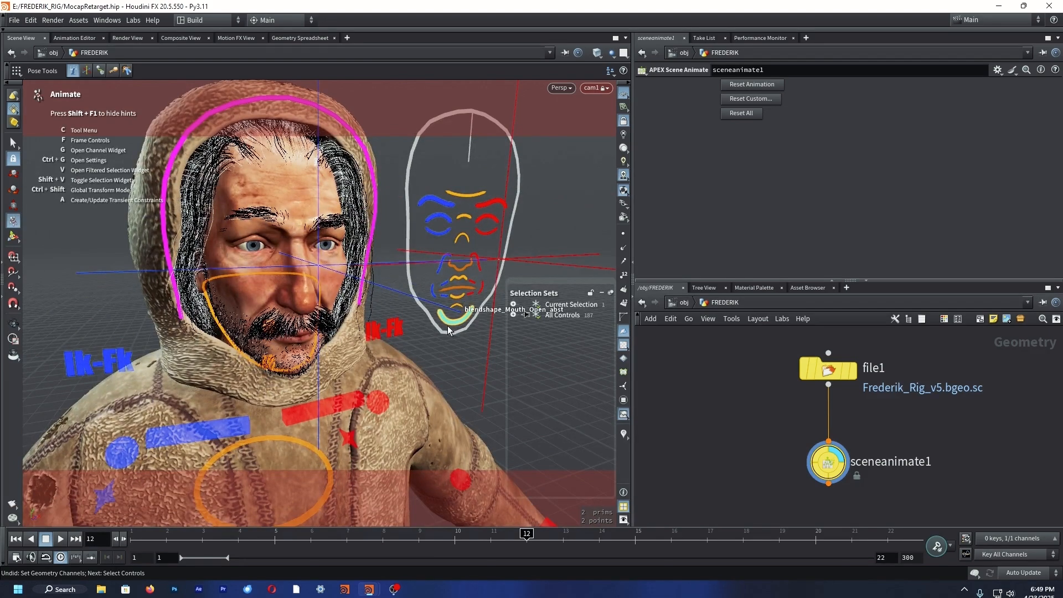
{"action": "left_click_drag", "start_coordinate": [457, 318], "coordinate": [545, 321]}
{"action": "key", "text": "ctrl+z"}
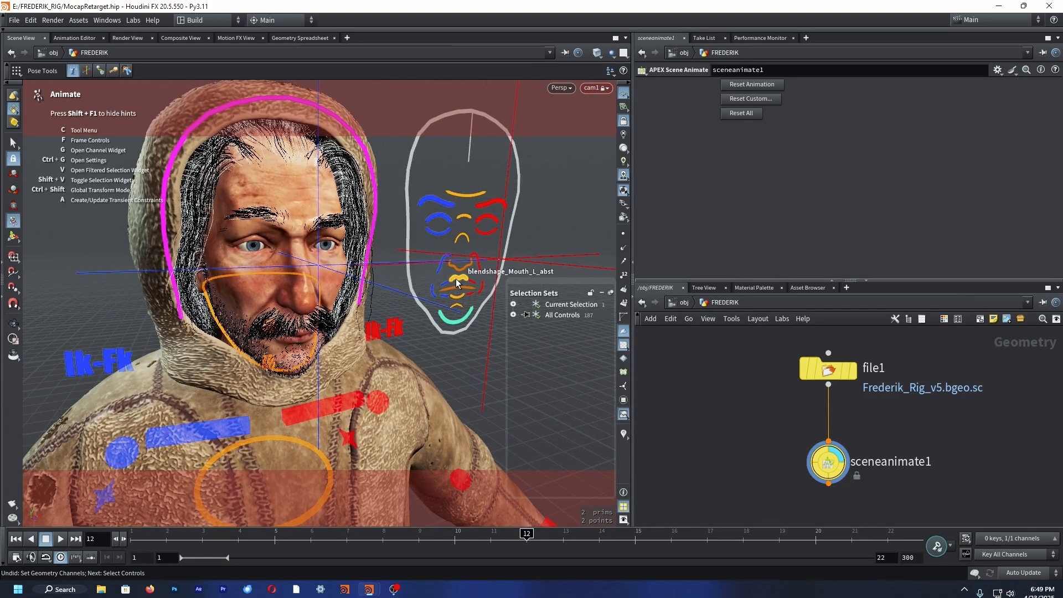
{"action": "left_click_drag", "start_coordinate": [457, 282], "coordinate": [482, 288]}
{"action": "scroll", "coordinate": [577, 304], "scroll_direction": "down", "scroll_amount": 6}
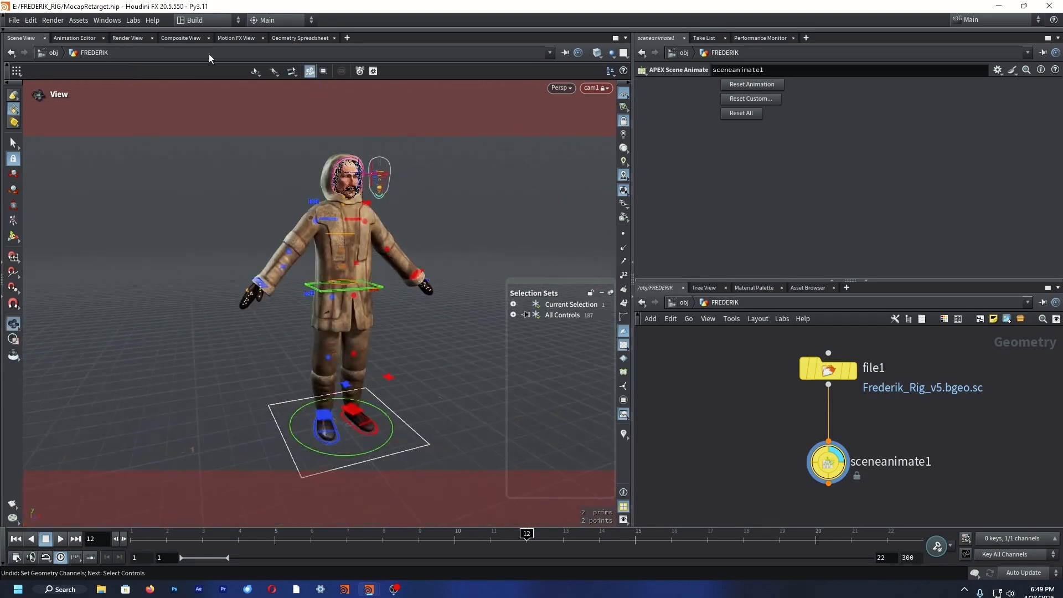
Overlay the fbxanimimport1 mocap skeleton on Frederik for comparison and return the timeline to frame 1.
{"action": "scroll", "coordinate": [878, 425], "scroll_direction": "down", "scroll_amount": 1}
{"action": "middle_click_drag", "start_coordinate": [963, 425], "coordinate": [653, 439]}
{"action": "left_click", "coordinate": [851, 415]}
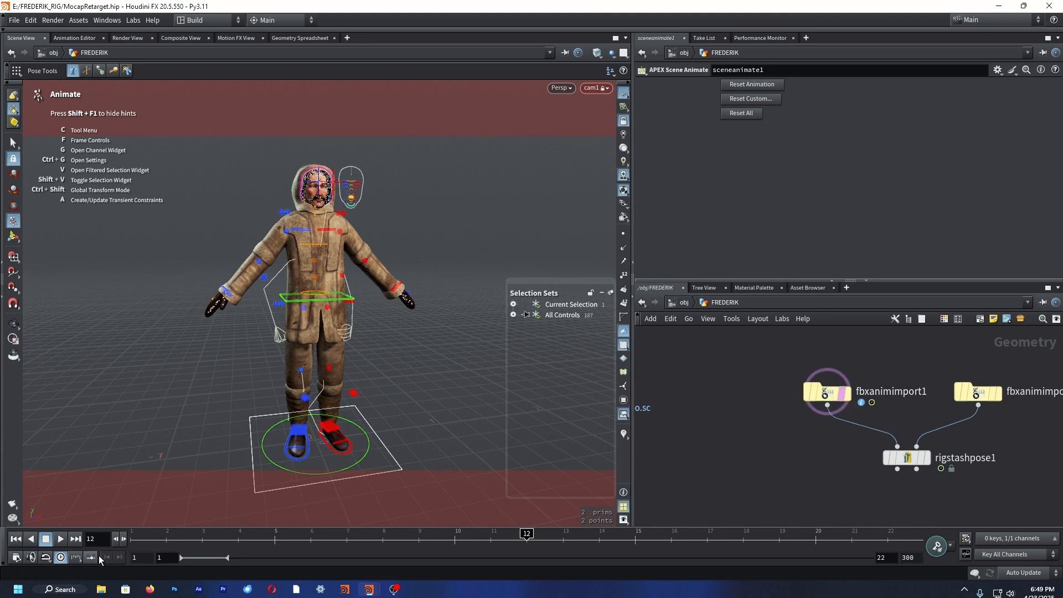
{"action": "left_click_drag", "start_coordinate": [160, 545], "coordinate": [638, 557]}
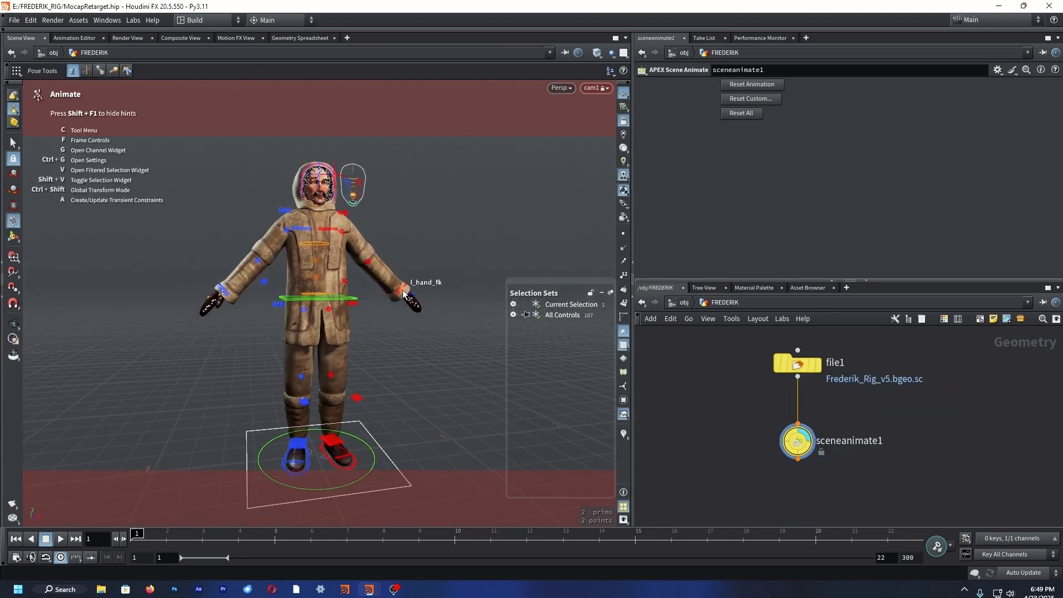
Try posing Frederik's hand controls and l_foot_Ankle, undoing each change.
{"action": "left_click", "coordinate": [411, 291]}
{"action": "key", "text": "ctrl+z"}
{"action": "key", "text": "ctrl+z"}
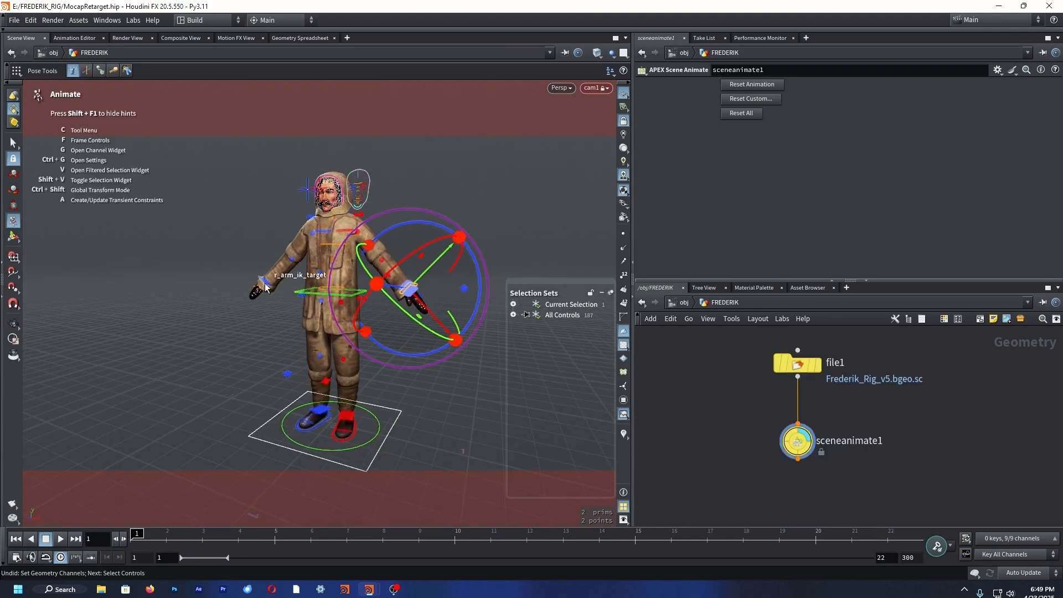
{"action": "key", "text": "ctrl+z"}
{"action": "left_click_drag", "start_coordinate": [347, 421], "coordinate": [363, 382]}
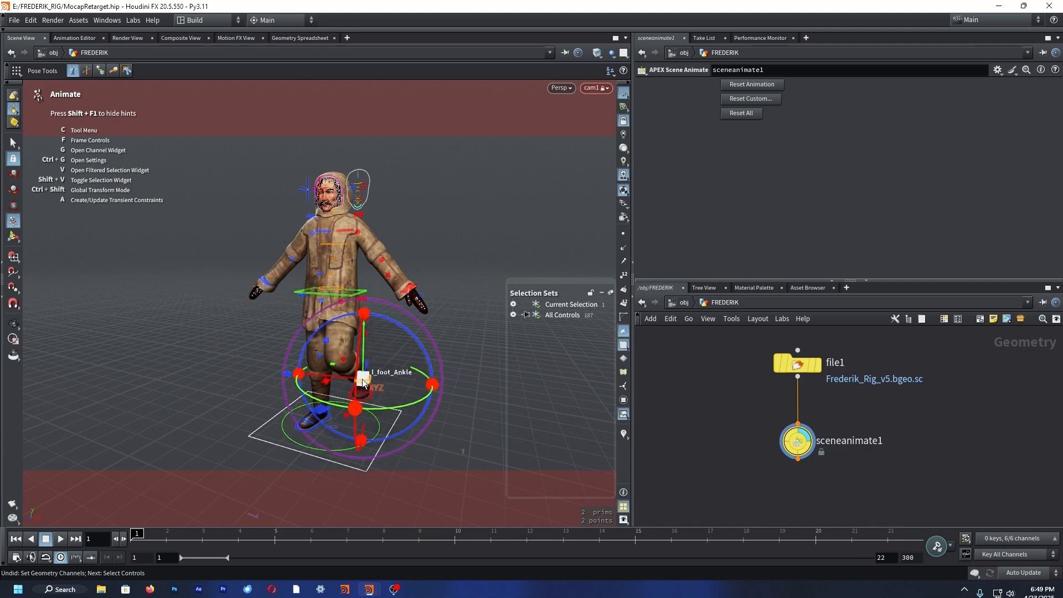
{"action": "key", "text": "ctrl+z"}
Try rotating Frederik's head control and undo the rotation.
{"action": "right_click_drag", "start_coordinate": [443, 246], "coordinate": [612, 241], "text": "alt"}
{"action": "left_click_drag", "start_coordinate": [612, 241], "coordinate": [664, 229], "text": "alt"}
{"action": "left_click", "coordinate": [326, 195]}
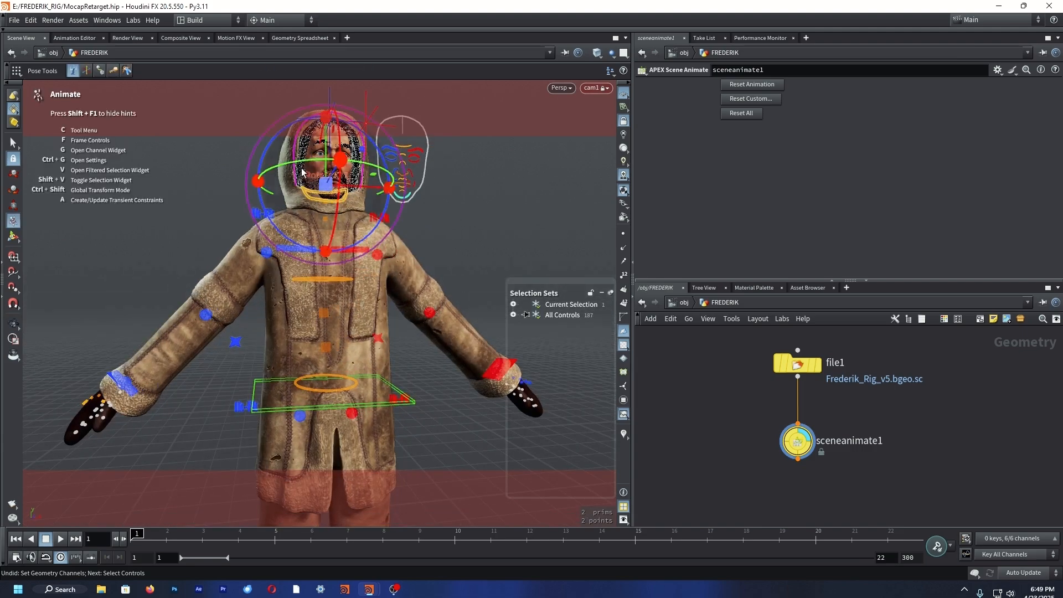
{"action": "mouse_move", "coordinate": [262, 188]}
{"action": "left_mouse_down"}
{"action": "mouse_move", "coordinate": [273, 196]}
{"action": "mouse_move", "coordinate": [257, 197]}
{"action": "left_mouse_up"}
{"action": "key", "text": "ctrl+z"}
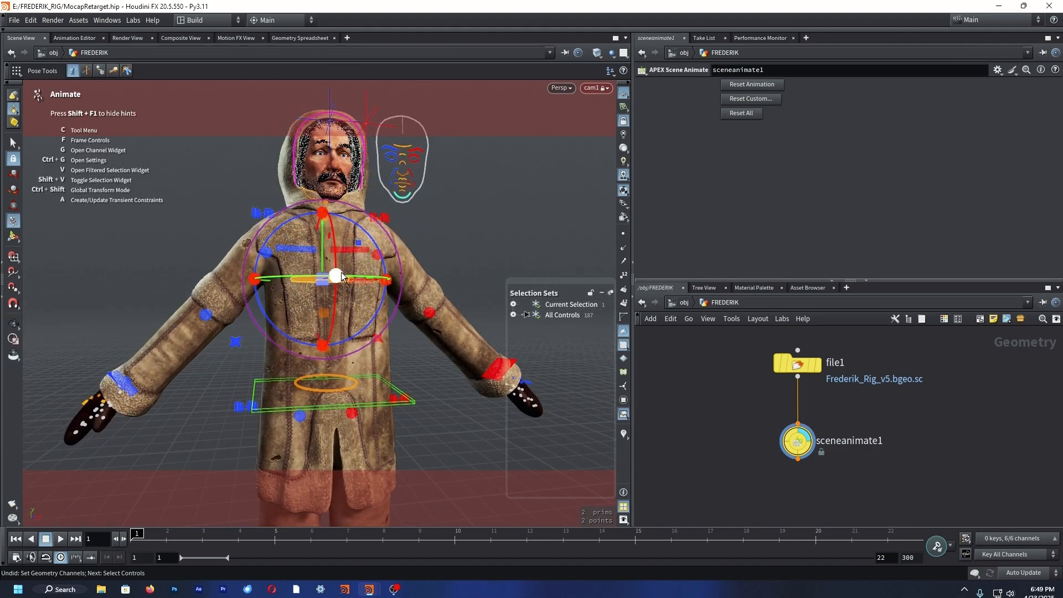
Try the chest control and a rotation of the right shoulder control, undoing the shoulder change.
{"action": "left_click", "coordinate": [337, 276]}
{"action": "left_click", "coordinate": [303, 251]}
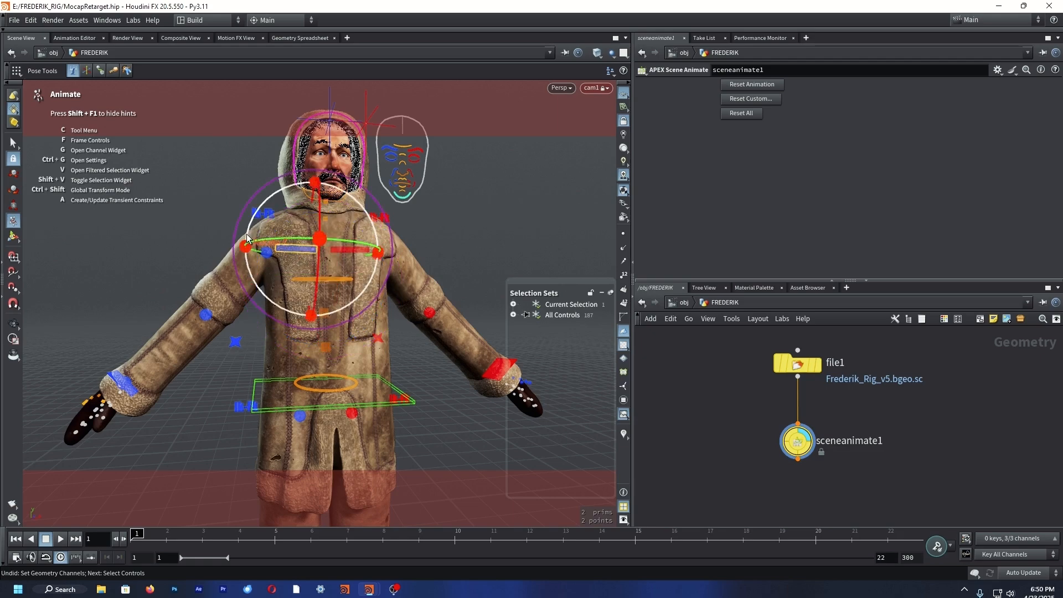
{"action": "left_click_drag", "start_coordinate": [252, 229], "coordinate": [233, 248]}
{"action": "key", "text": "ctrl+z"}
{"action": "right_click_drag", "start_coordinate": [310, 277], "coordinate": [316, 357], "text": "alt"}
{"action": "middle_click_drag", "start_coordinate": [317, 357], "coordinate": [318, 249], "text": "alt"}
{"action": "left_click_drag", "start_coordinate": [319, 249], "coordinate": [359, 271], "text": "alt"}
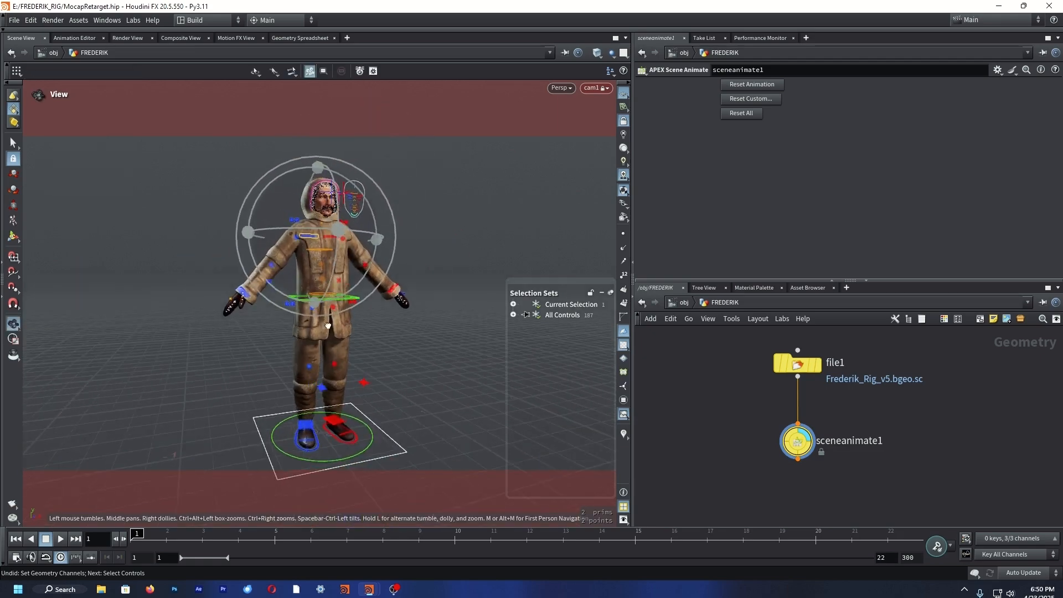
Clear the rig control selection and move the sceneanimate1 node aside from beneath file1.
{"action": "left_click", "coordinate": [443, 266]}
{"action": "scroll", "coordinate": [748, 472], "scroll_direction": "down", "scroll_amount": 3}
{"action": "middle_click_drag", "start_coordinate": [749, 473], "coordinate": [836, 434]}
{"action": "scroll", "coordinate": [836, 434], "scroll_direction": "up", "scroll_amount": 2}
{"action": "left_click_drag", "start_coordinate": [828, 429], "coordinate": [724, 412]}
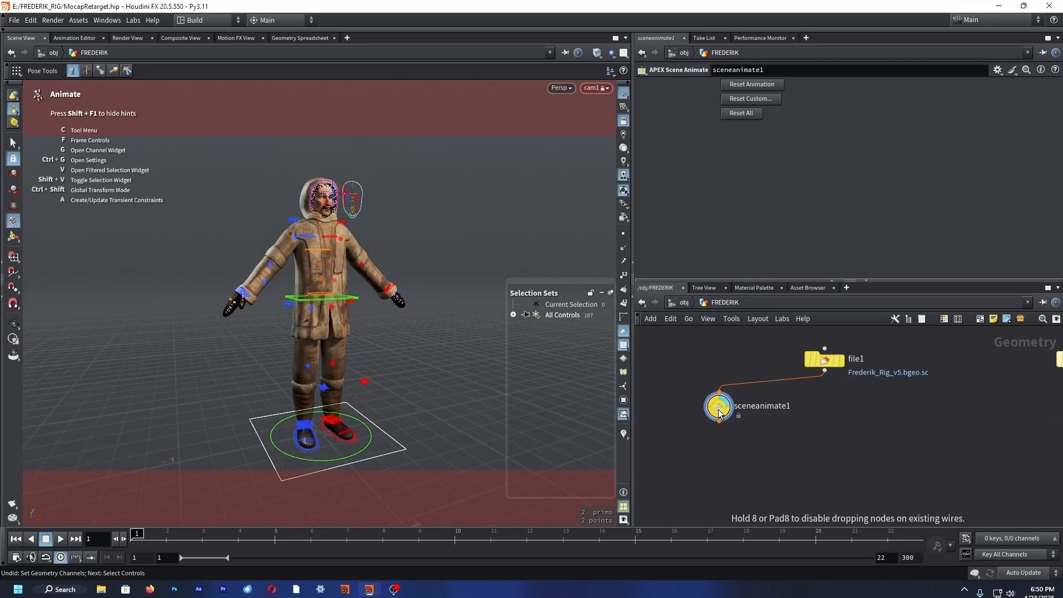
Add an APEX Scene Add Character node beneath file1, feed it from file1 and display it.
{"action": "key", "text": "Tab"}
{"action": "type", "text": "scene add character"}
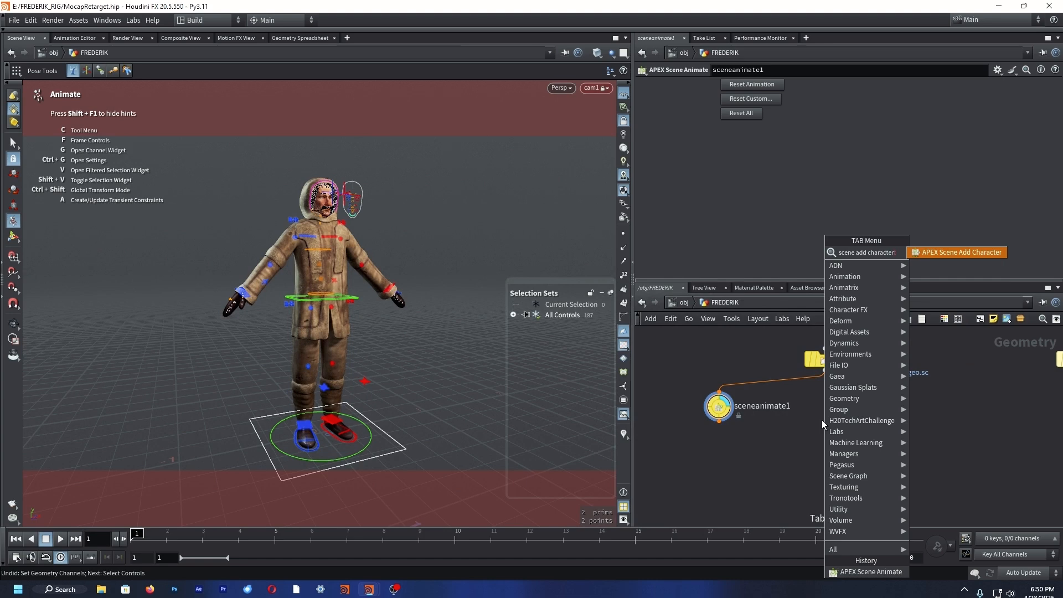
{"action": "key", "text": "Return"}
{"action": "left_click", "coordinate": [821, 419]}
{"action": "scroll", "coordinate": [812, 422], "scroll_direction": "up", "scroll_amount": 3}
{"action": "left_click_drag", "start_coordinate": [835, 348], "coordinate": [820, 400]}
{"action": "left_click", "coordinate": [856, 420]}
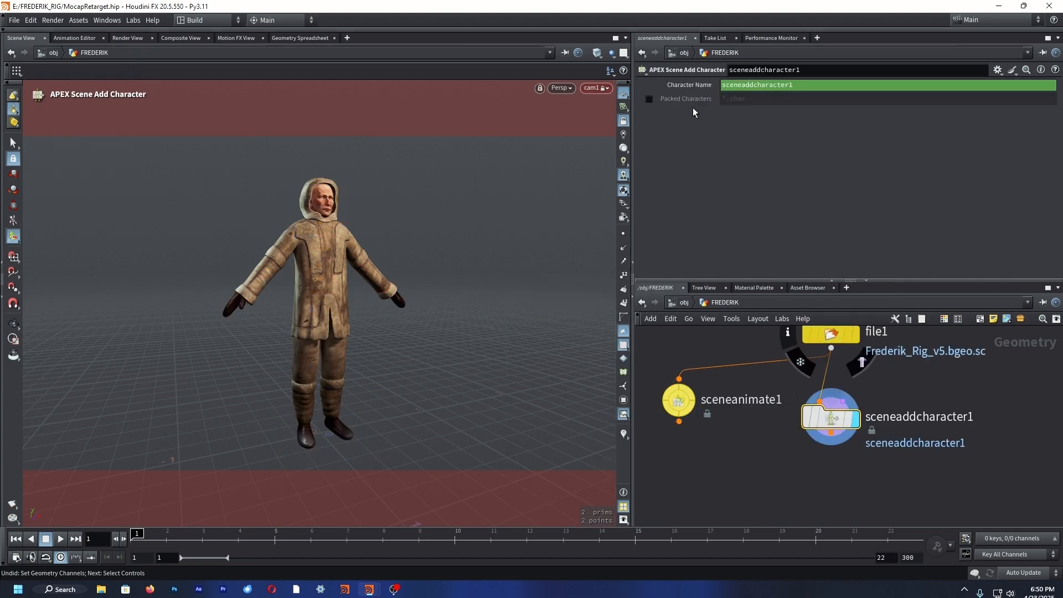
Replace the default character name on sceneaddcharacter1 with Frederik_Rig.
{"action": "right_click", "coordinate": [696, 84]}
{"action": "left_click", "coordinate": [721, 218]}
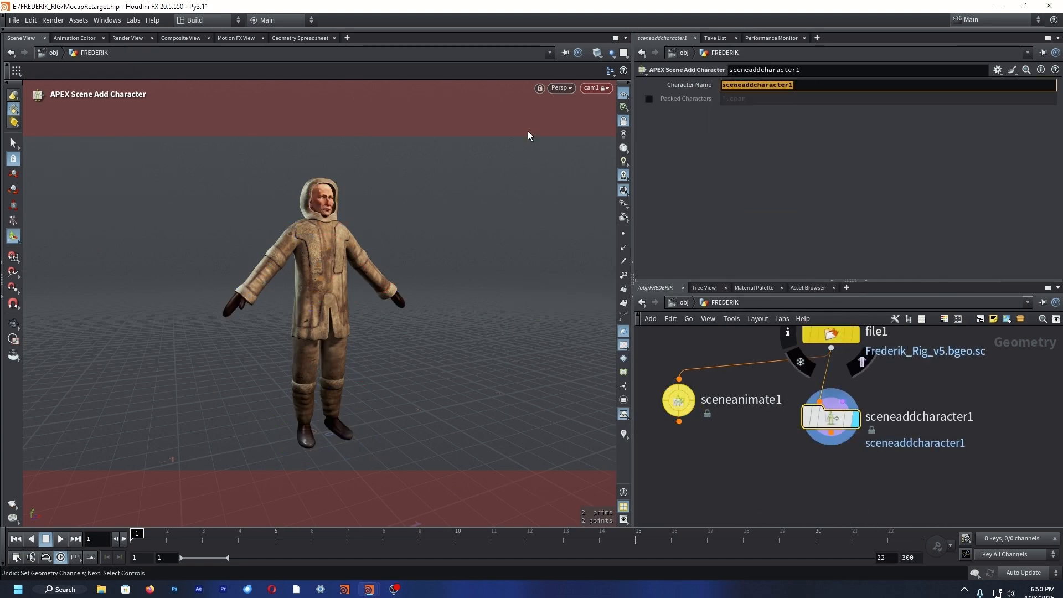
{"action": "type", "text": "Frederik_Rig"}
{"action": "key", "text": "Return"}
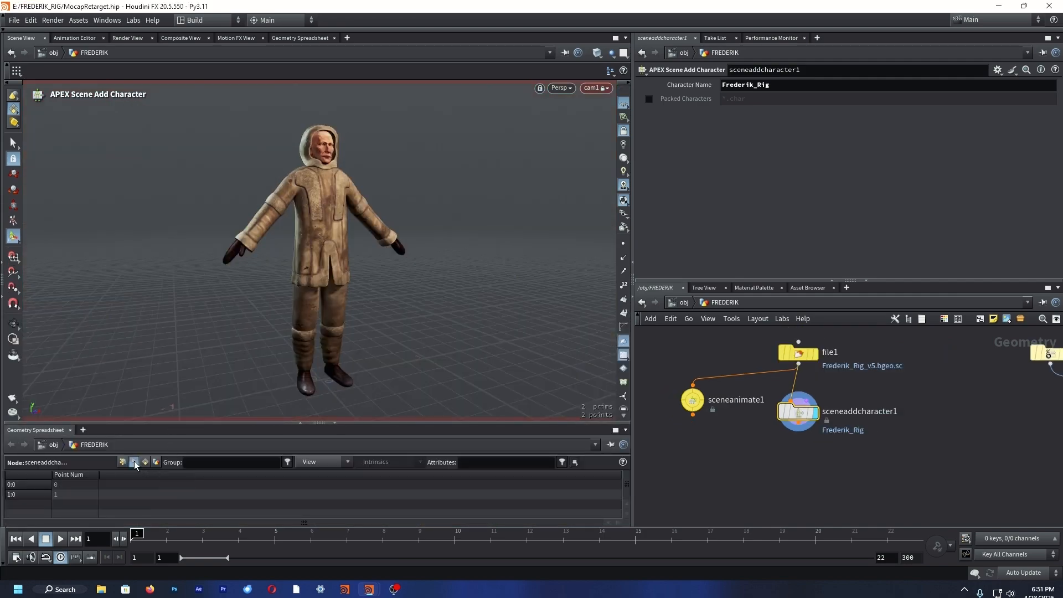
Add an APEX Control Extract after sceneaddcharacter1, extracting from folder /Frederik_Rig.char/Base.rig with the group *ik_target.
{"action": "left_click", "coordinate": [798, 425]}
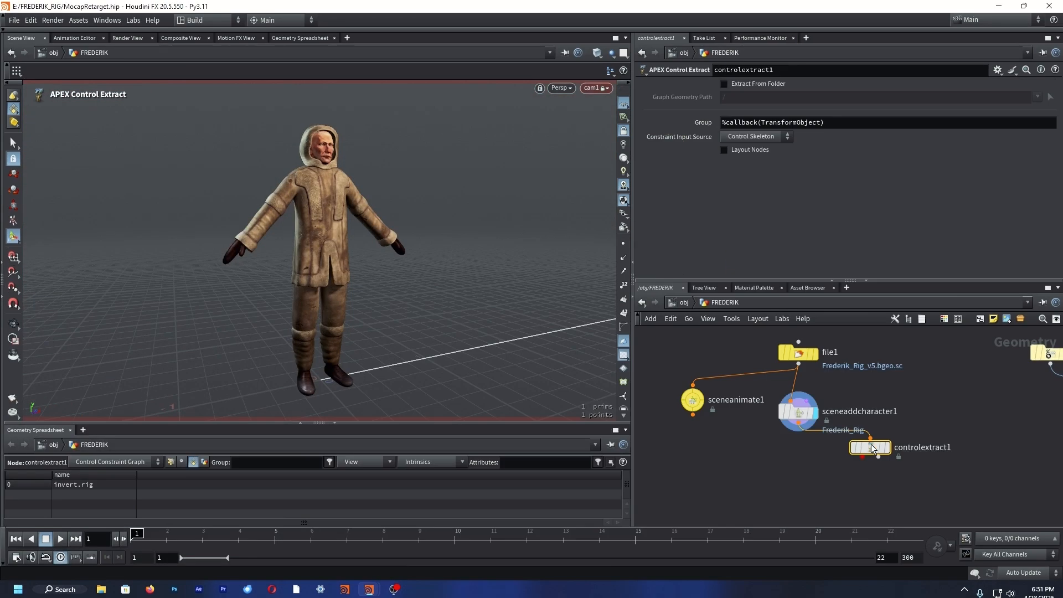
{"action": "left_click", "coordinate": [887, 447]}
{"action": "left_click", "coordinate": [724, 84]}
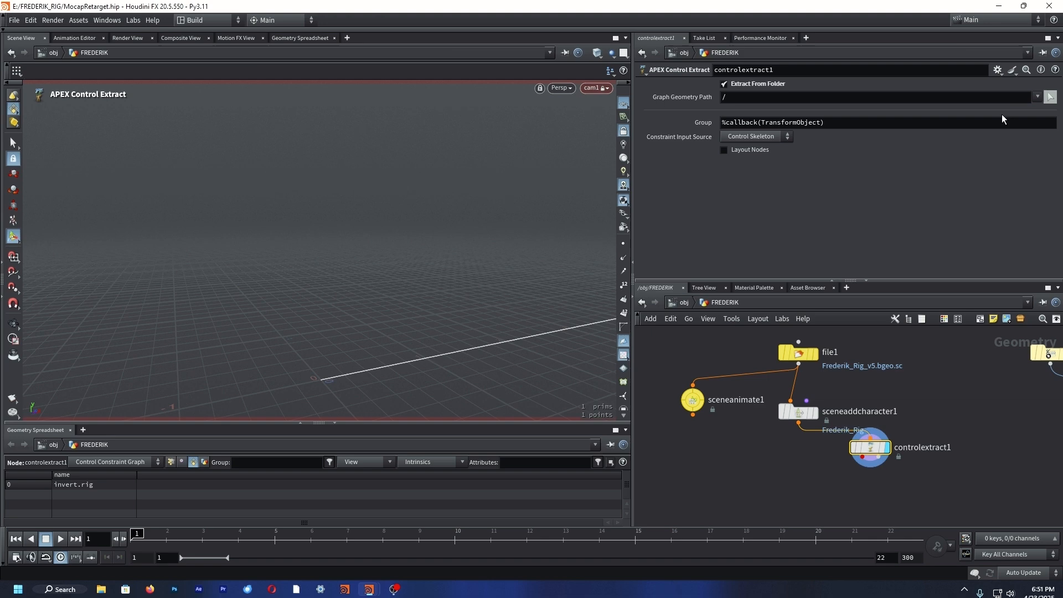
{"action": "left_click", "coordinate": [1037, 97]}
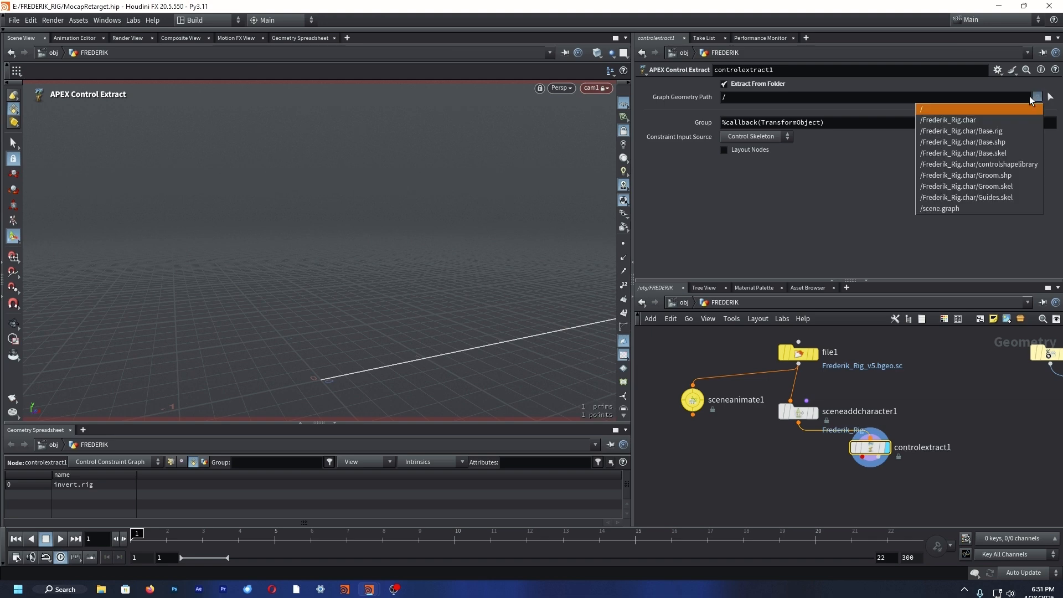
{"action": "left_click", "coordinate": [1005, 131]}
{"action": "left_click", "coordinate": [708, 126]}
{"action": "type", "text": "rig_target"}
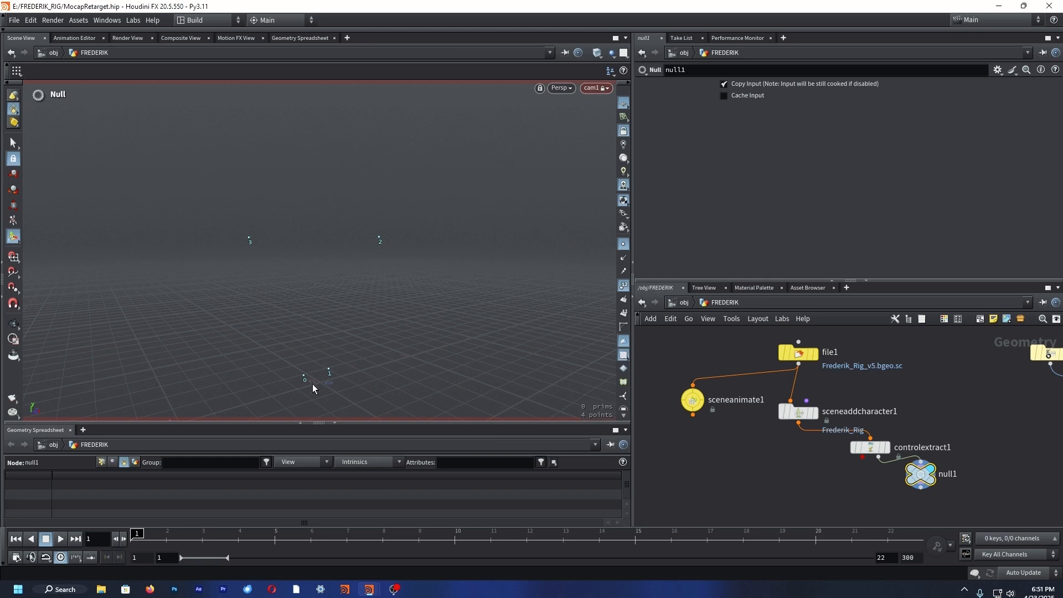
Check null1's extracted points in the spreadsheet, and display sceneanimate1's controls to identify the foot control names.
{"action": "left_click", "coordinate": [104, 459]}
{"action": "scroll", "coordinate": [722, 486], "scroll_direction": "down", "scroll_amount": 1}
{"action": "left_click", "coordinate": [715, 398]}
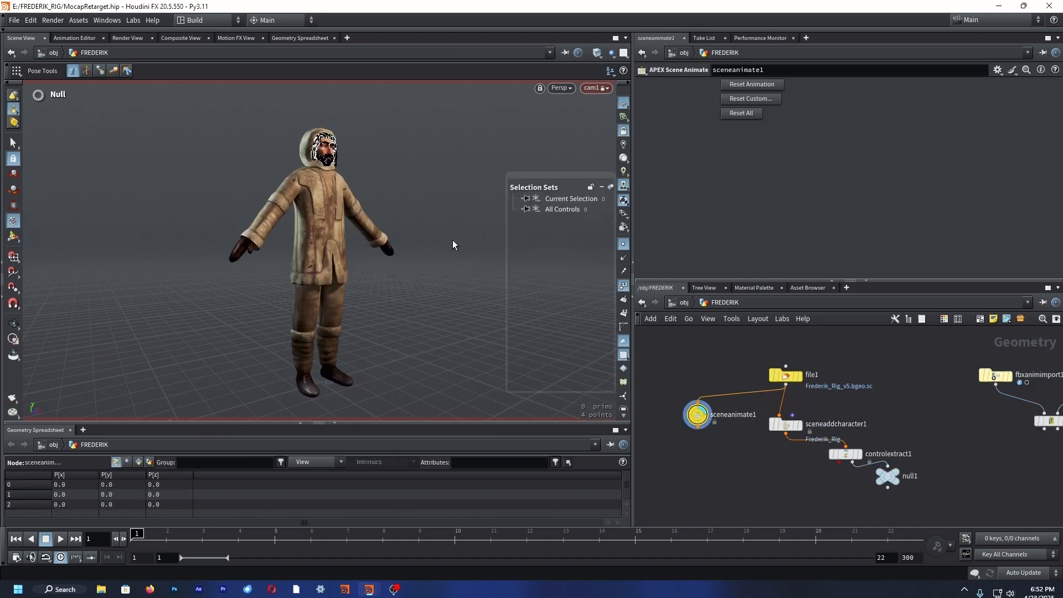
{"action": "key", "text": "Return"}
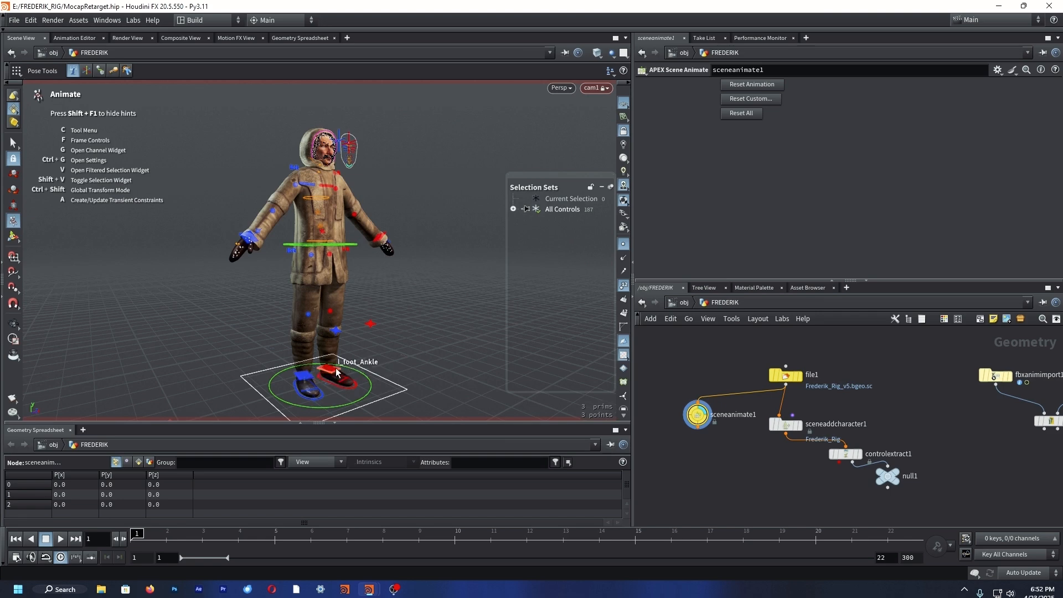
Extend controlextract1's group with *Ankle, cog, hips, chest, rootcv_ctrl, tipcv_ctrl, head_ctrl and the shoulder controls, checking the points on null1.
{"action": "left_click", "coordinate": [855, 455]}
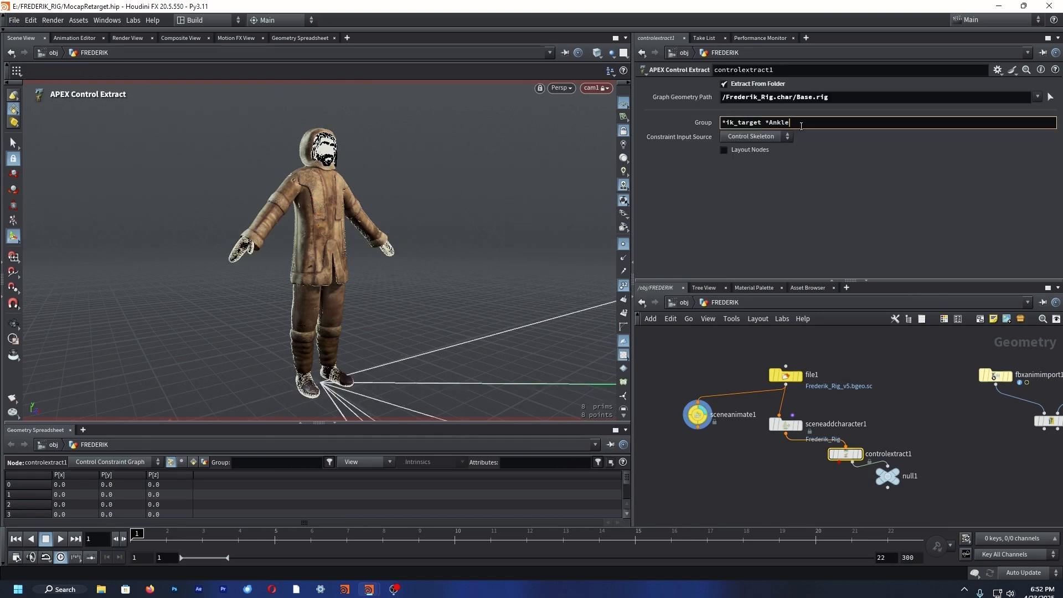
{"action": "left_click", "coordinate": [887, 476]}
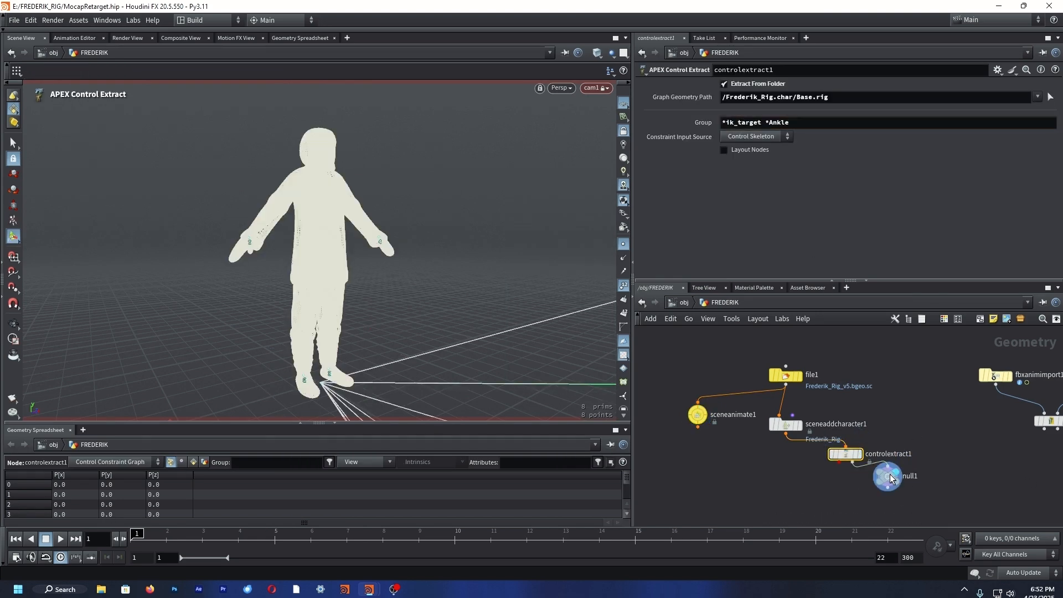
{"action": "left_click", "coordinate": [851, 456]}
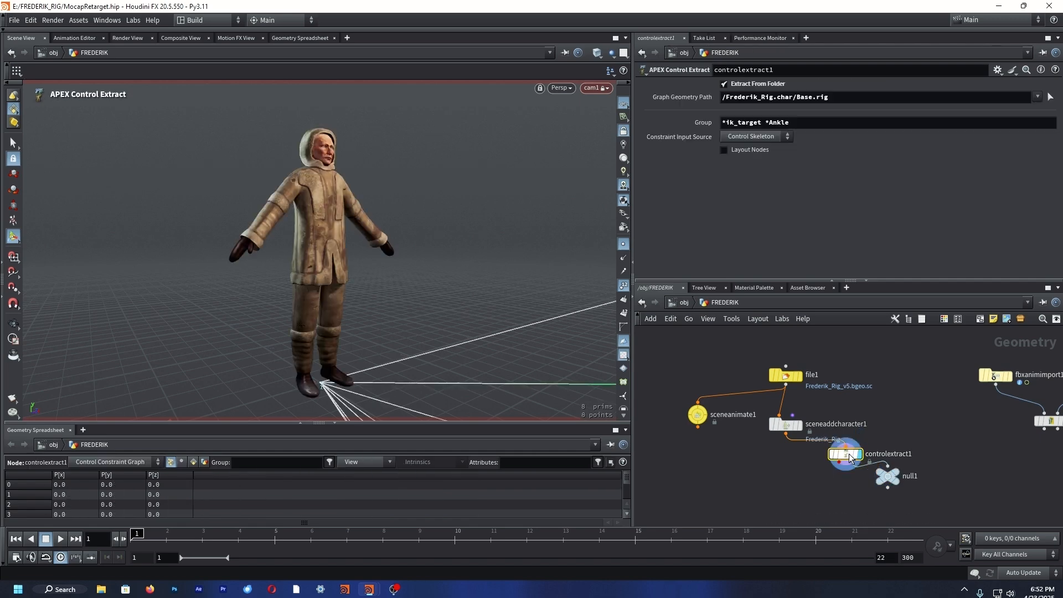
{"action": "left_click", "coordinate": [887, 476]}
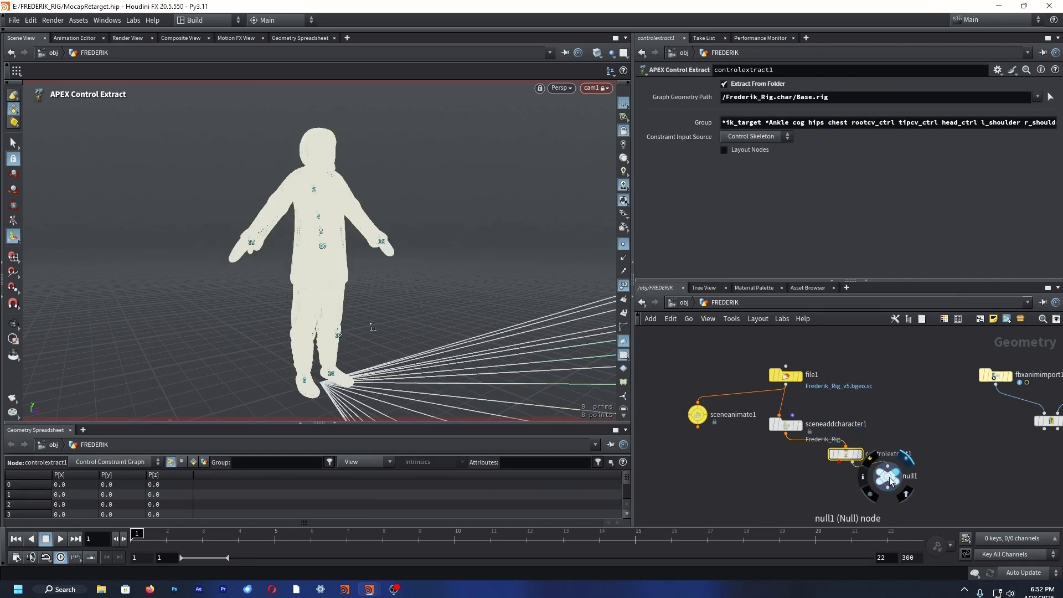
{"action": "left_click_drag", "start_coordinate": [315, 265], "coordinate": [347, 309], "text": "alt"}
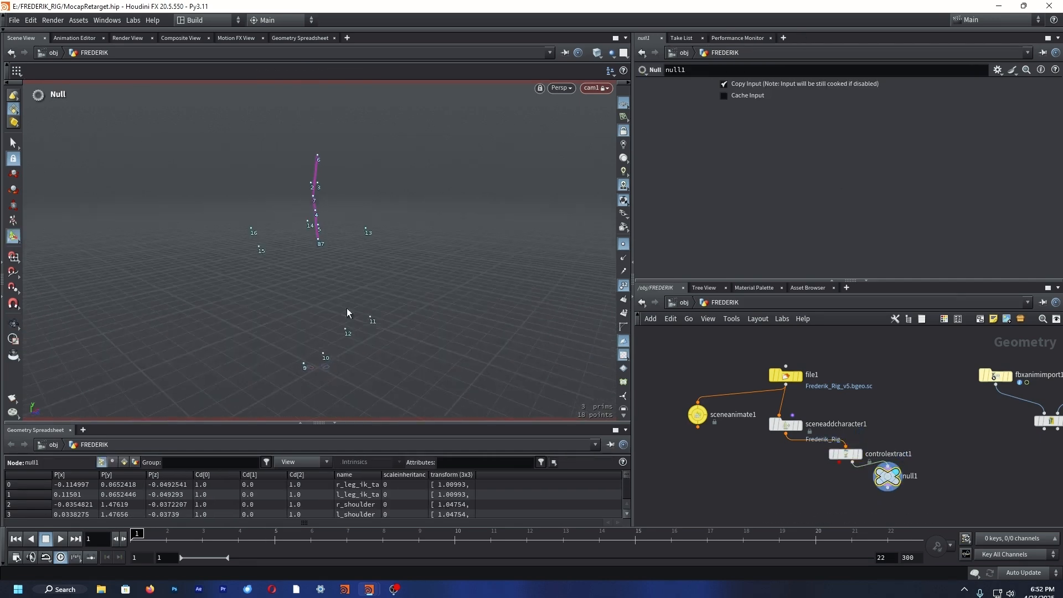
Display sceneanimate1 again to compare its body controls with the extracted points, and bring the mocap import nodes into view.
{"action": "left_click", "coordinate": [698, 414]}
{"action": "key", "text": "Return"}
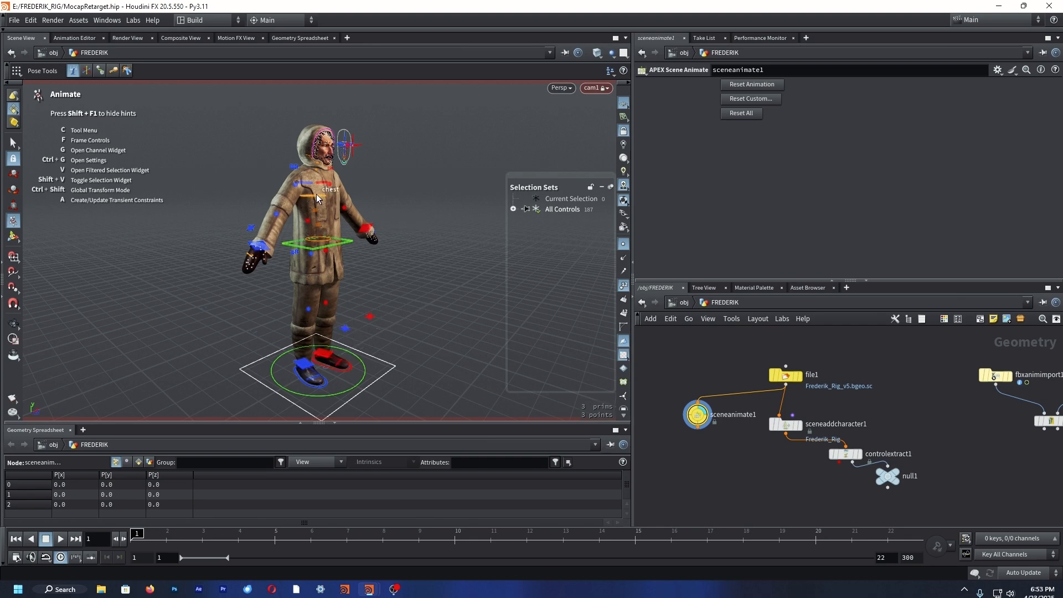
{"action": "left_click_drag", "start_coordinate": [318, 165], "coordinate": [316, 210], "text": "alt"}
{"action": "mouse_move", "coordinate": [895, 477]}
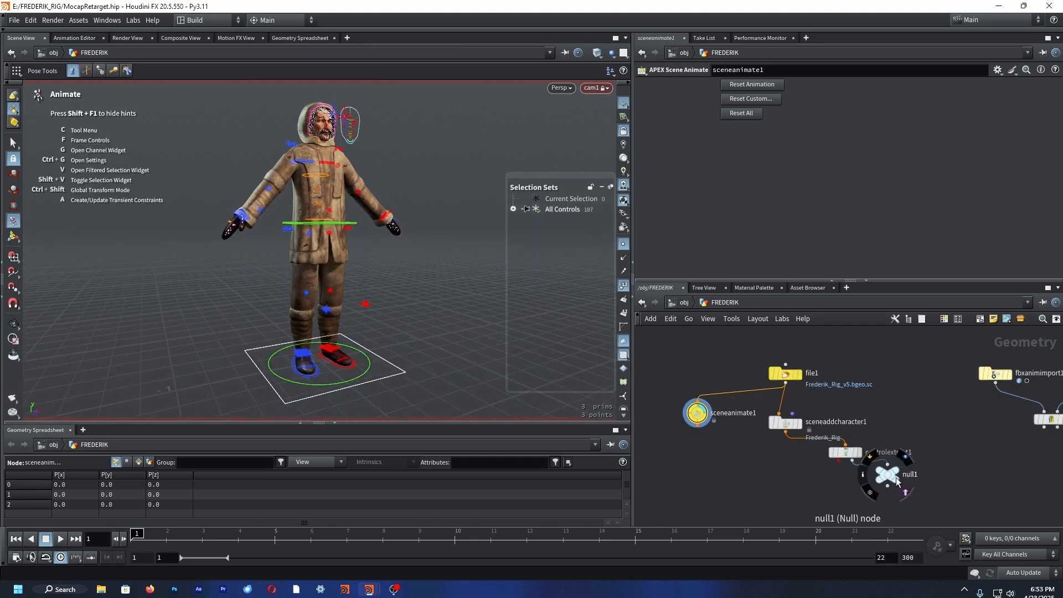
{"action": "middle_click_drag", "start_coordinate": [925, 413], "coordinate": [737, 410]}
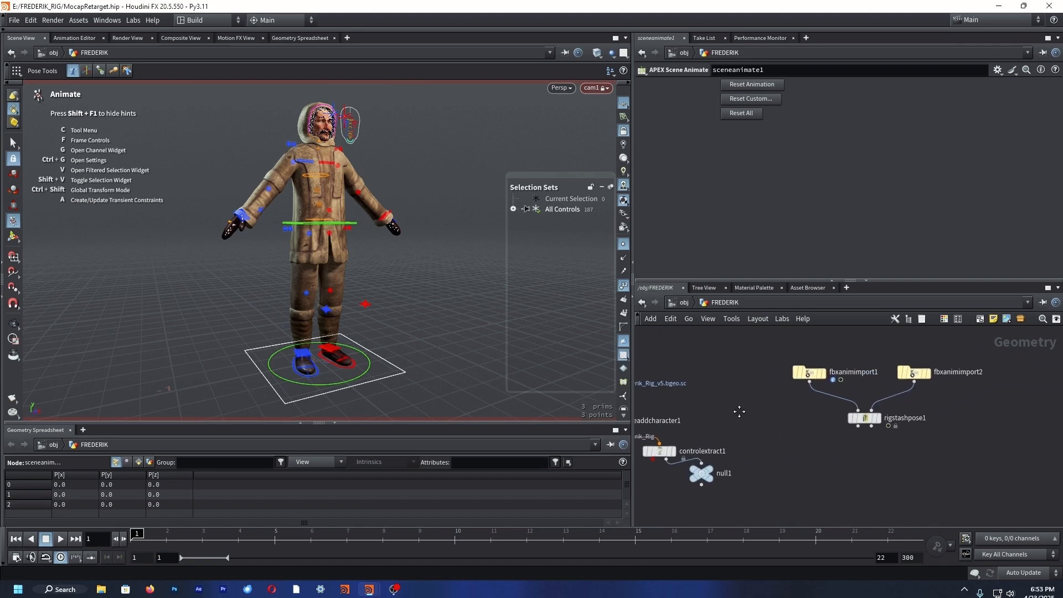
Review fbxanimimport1's animation at frame 1, fbxanimimport2's Rest Pose output setting, and the skeletons combined in rigstashpose1.
{"action": "scroll", "coordinate": [808, 381], "scroll_direction": "up", "scroll_amount": 2}
{"action": "left_click", "coordinate": [829, 369]}
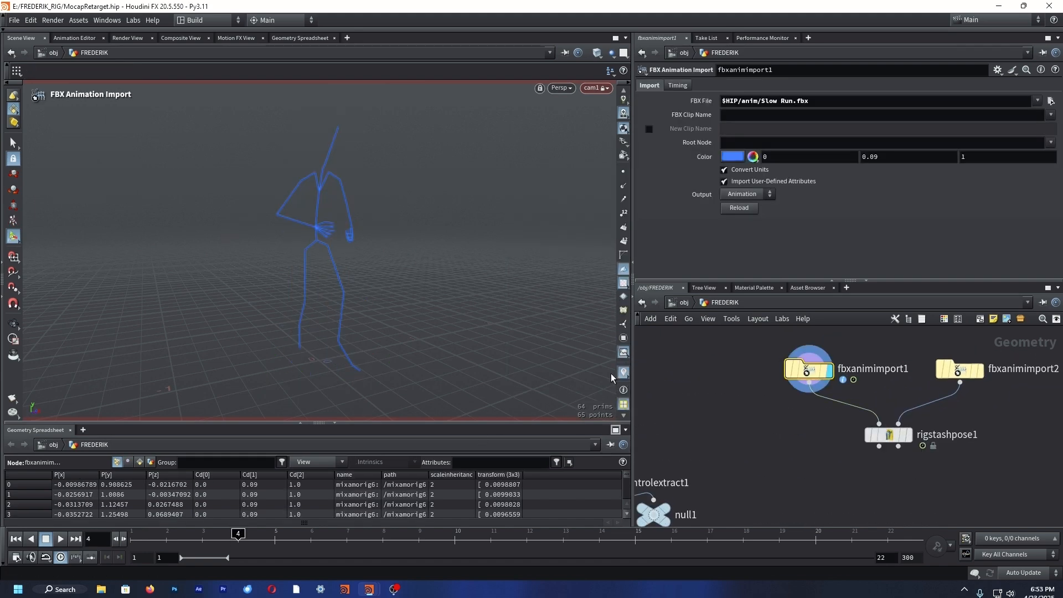
{"action": "left_click_drag", "start_coordinate": [240, 526], "coordinate": [37, 580]}
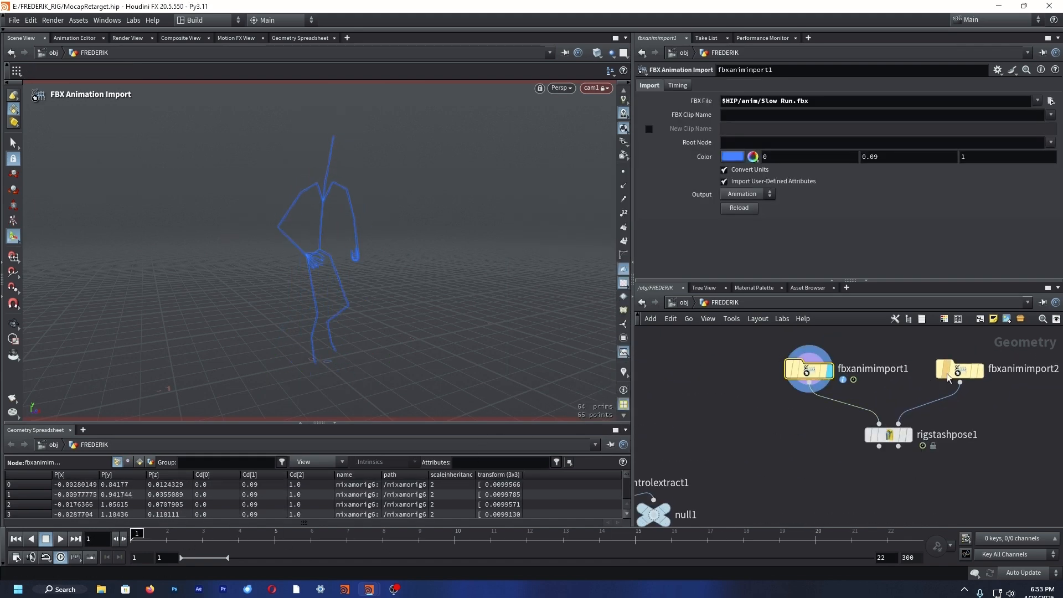
{"action": "left_click", "coordinate": [978, 369]}
{"action": "left_click", "coordinate": [953, 370]}
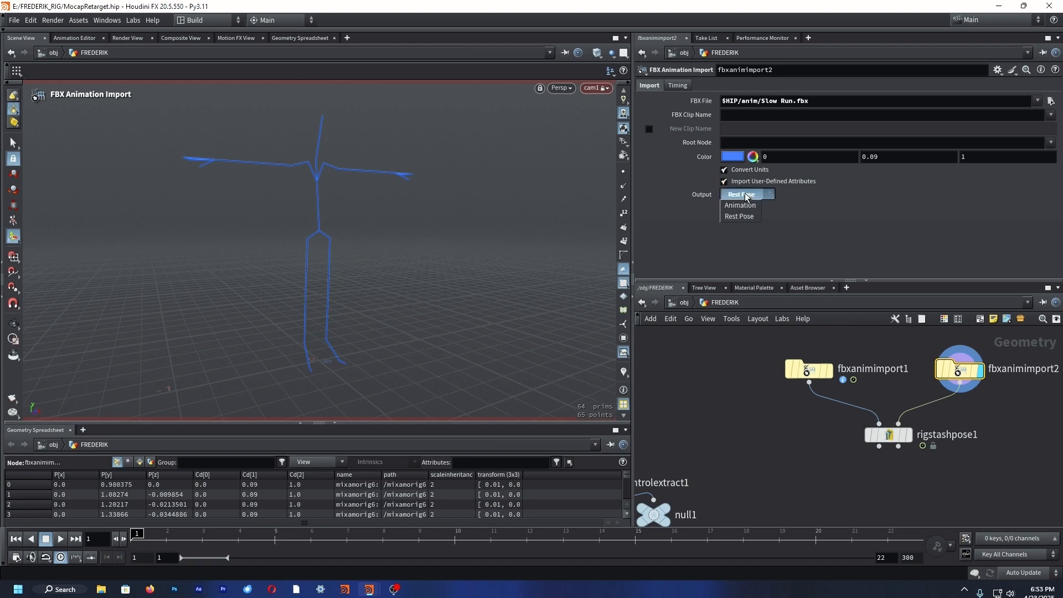
{"action": "left_click", "coordinate": [747, 204]}
{"action": "left_click", "coordinate": [748, 215]}
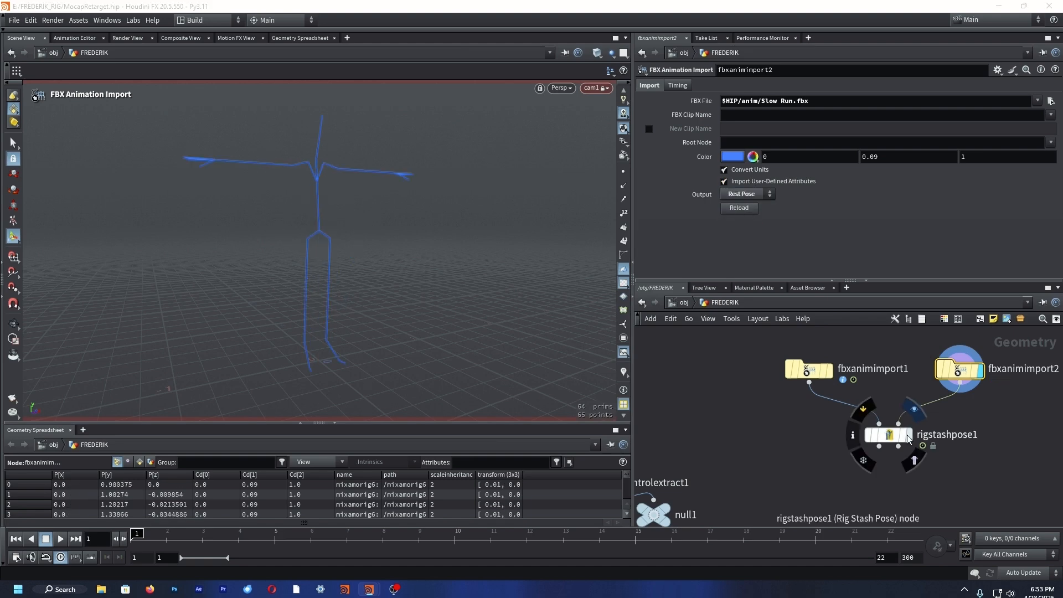
{"action": "left_click", "coordinate": [888, 437]}
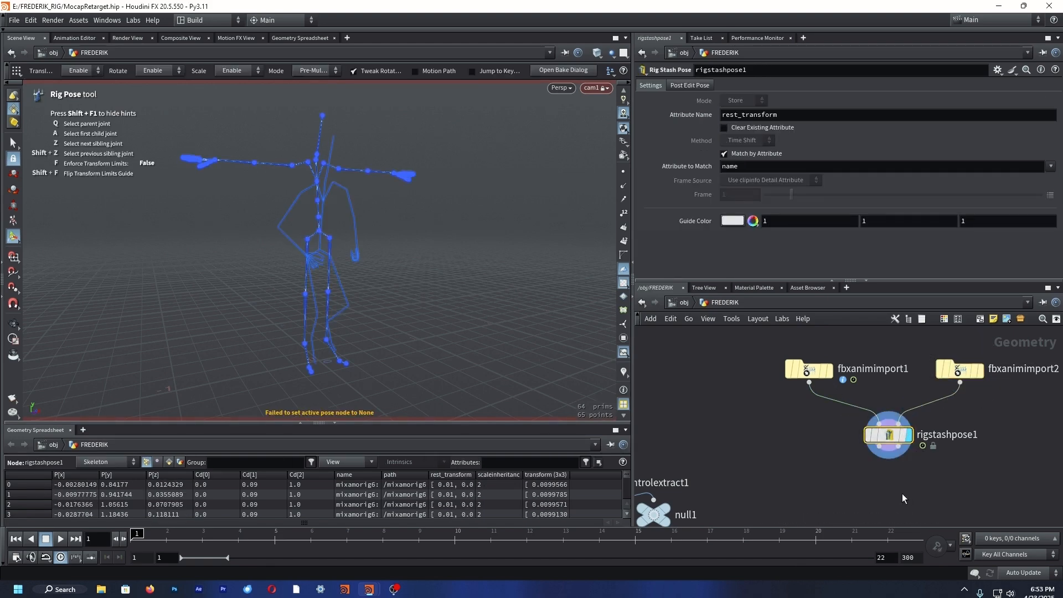
Rename the null under controlextract1 to Controls and add a null named MOCAP under rigstashpose1.
{"action": "left_click", "coordinate": [854, 425]}
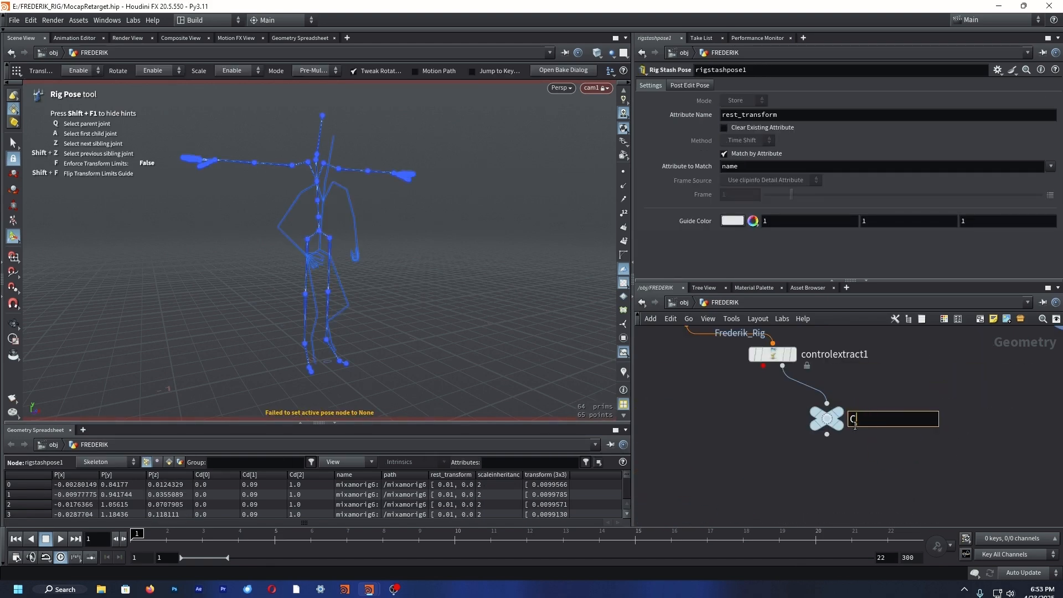
{"action": "type", "text": "Controls"}
{"action": "key", "text": "Return"}
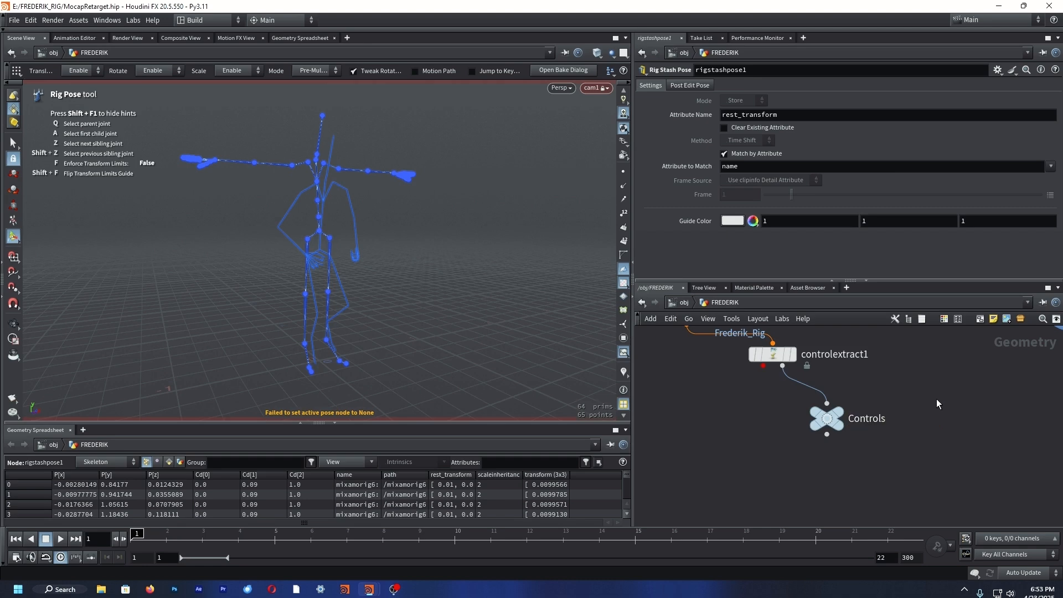
{"action": "scroll", "coordinate": [939, 404], "scroll_direction": "down", "scroll_amount": 3}
{"action": "middle_click_drag", "start_coordinate": [939, 404], "coordinate": [824, 460]}
{"action": "left_click", "coordinate": [893, 413]}
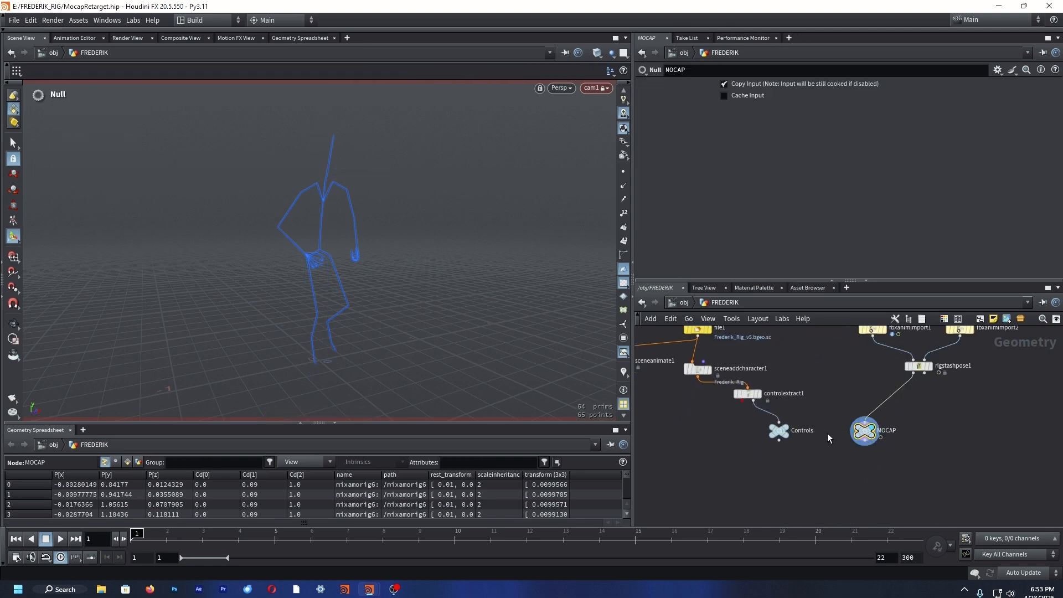
Add a Rig Match Pose node with Controls as its first input and MOCAP as its second, and display it.
{"action": "key", "text": "Tab"}
{"action": "left_click", "coordinate": [800, 480]}
{"action": "scroll", "coordinate": [801, 479], "scroll_direction": "up", "scroll_amount": 3}
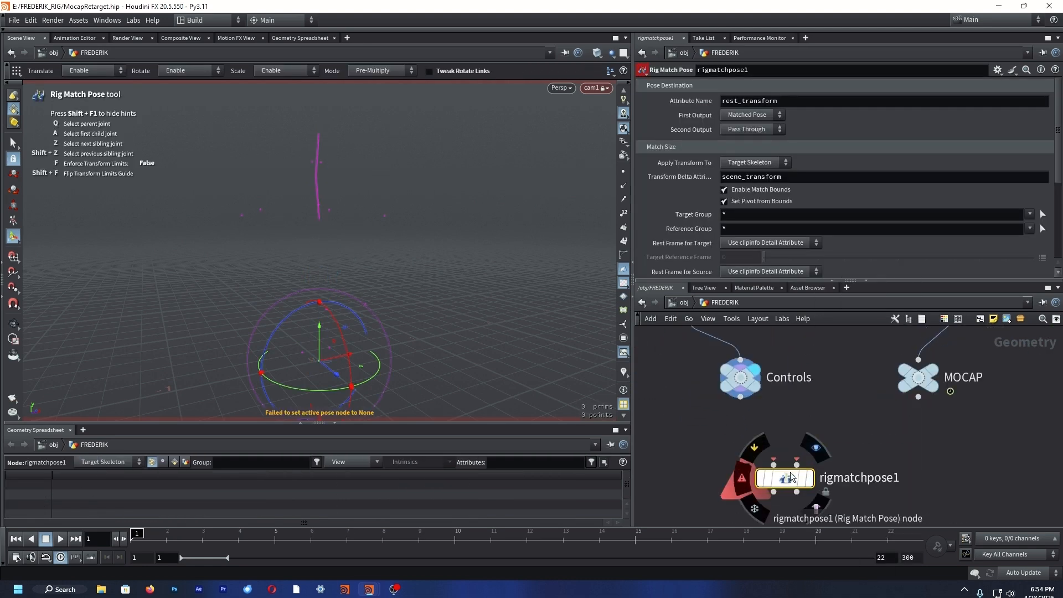
{"action": "left_click_drag", "start_coordinate": [917, 397], "coordinate": [864, 453]}
{"action": "left_click", "coordinate": [876, 467]}
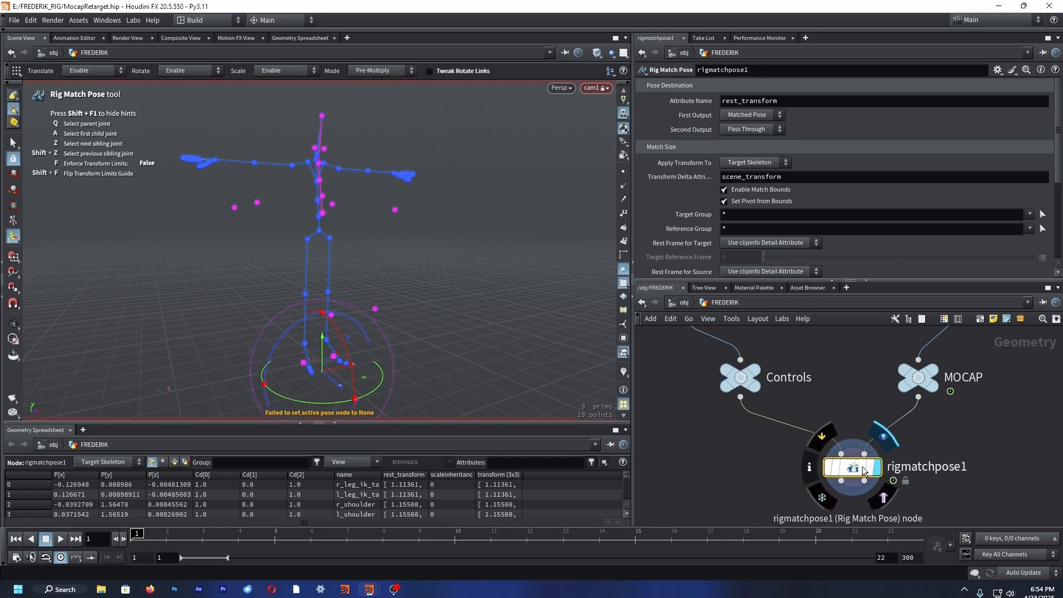
Show the character mesh as a viewport reference and turn off Enable Match Bounds on rigmatchpose1.
{"action": "mouse_move", "coordinate": [384, 275]}
{"action": "left_mouse_down", "text": "alt"}
{"action": "mouse_move", "coordinate": [467, 261]}
{"action": "mouse_move", "coordinate": [387, 270]}
{"action": "left_mouse_up", "text": "alt"}
{"action": "scroll", "coordinate": [775, 388], "scroll_direction": "down", "scroll_amount": 4}
{"action": "mouse_move", "coordinate": [775, 388]}
{"action": "middle_mouse_down"}
{"action": "mouse_move", "coordinate": [907, 462]}
{"action": "mouse_move", "coordinate": [786, 404]}
{"action": "middle_mouse_up"}
{"action": "left_click", "coordinate": [832, 370]}
{"action": "scroll", "coordinate": [789, 412], "scroll_direction": "up", "scroll_amount": 1}
{"action": "left_click_drag", "start_coordinate": [818, 278], "coordinate": [818, 349]}
{"action": "scroll", "coordinate": [869, 280], "scroll_direction": "down", "scroll_amount": 2}
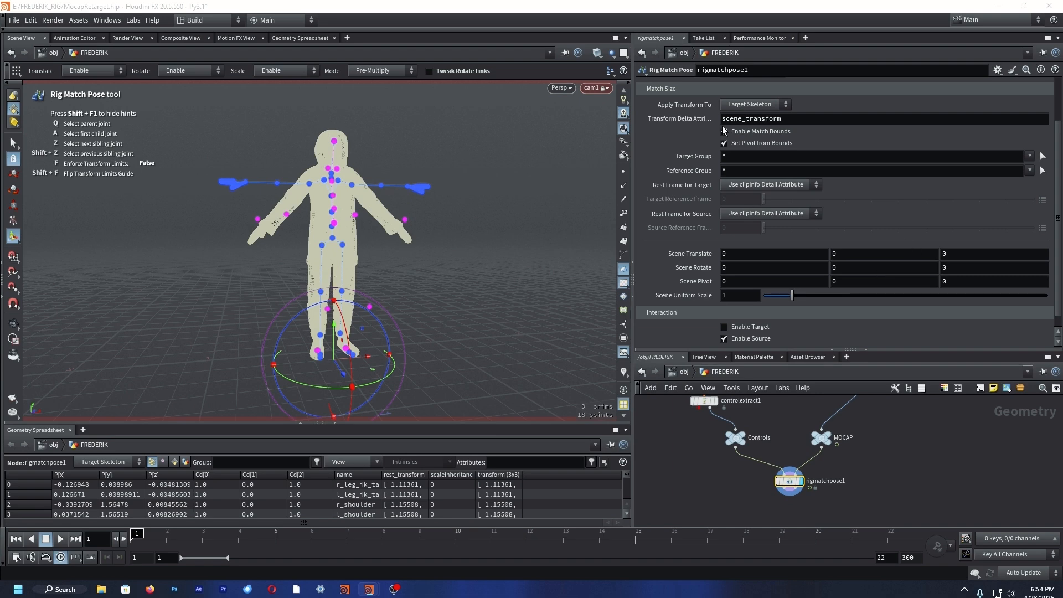
{"action": "left_click", "coordinate": [723, 130]}
{"action": "scroll", "coordinate": [827, 197], "scroll_direction": "down", "scroll_amount": 2}
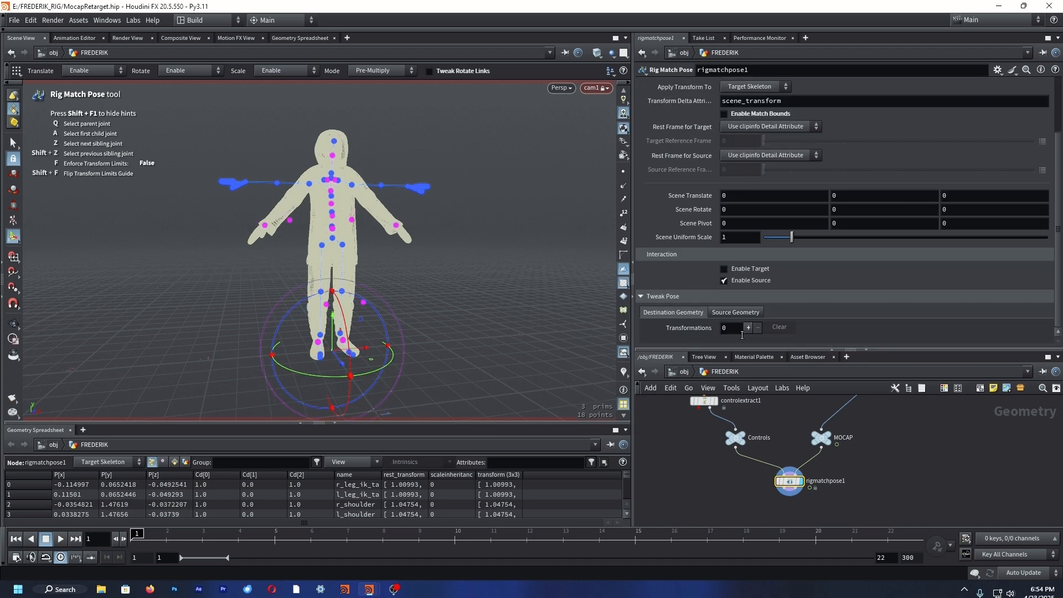
Add source geometry tweaks in rigmatchpose1 that rotate mixamorig6:RightArm and mixamorig6:LeftArm by 53.5646 in X to follow the mesh's arms.
{"action": "left_click", "coordinate": [735, 311]}
{"action": "scroll", "coordinate": [800, 277], "scroll_direction": "down", "scroll_amount": 2}
{"action": "left_click", "coordinate": [1035, 247]}
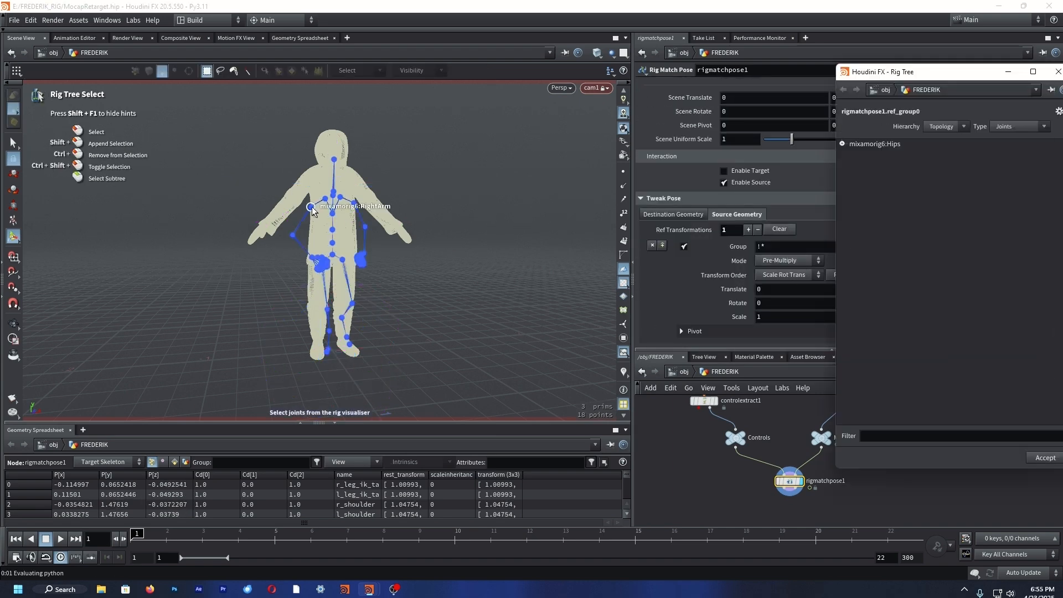
{"action": "left_click_drag", "start_coordinate": [963, 77], "coordinate": [738, 83]}
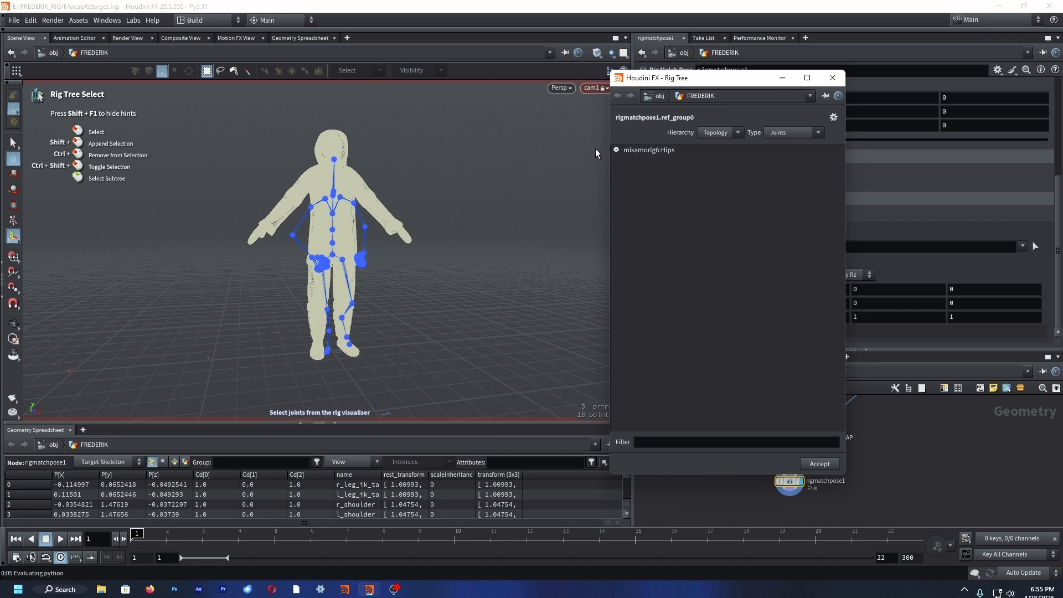
{"action": "left_click", "coordinate": [310, 208]}
{"action": "left_click", "coordinate": [819, 464]}
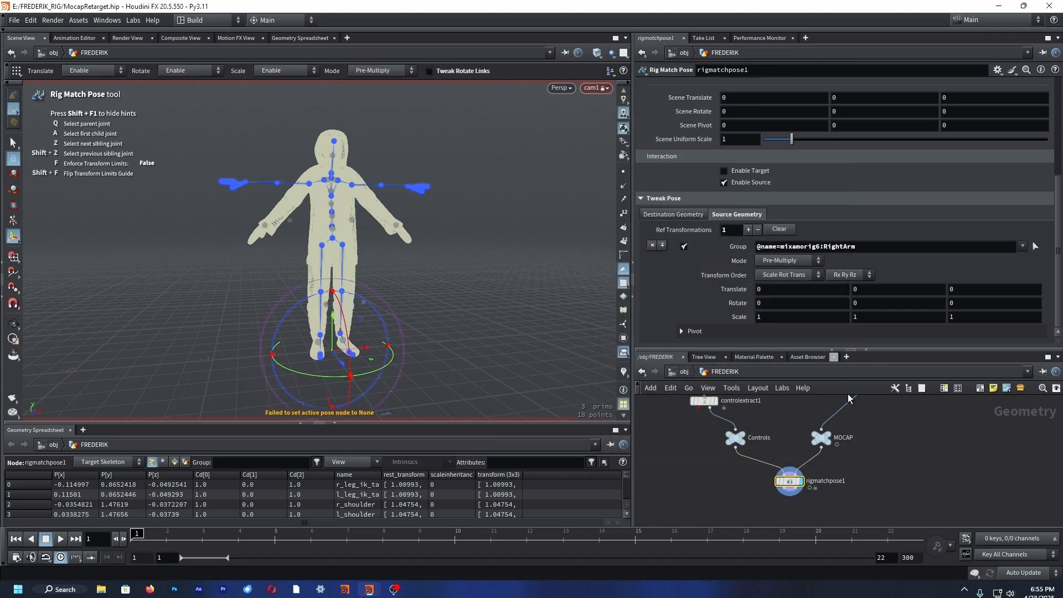
{"action": "middle_click_drag", "start_coordinate": [774, 302], "coordinate": [852, 326]}
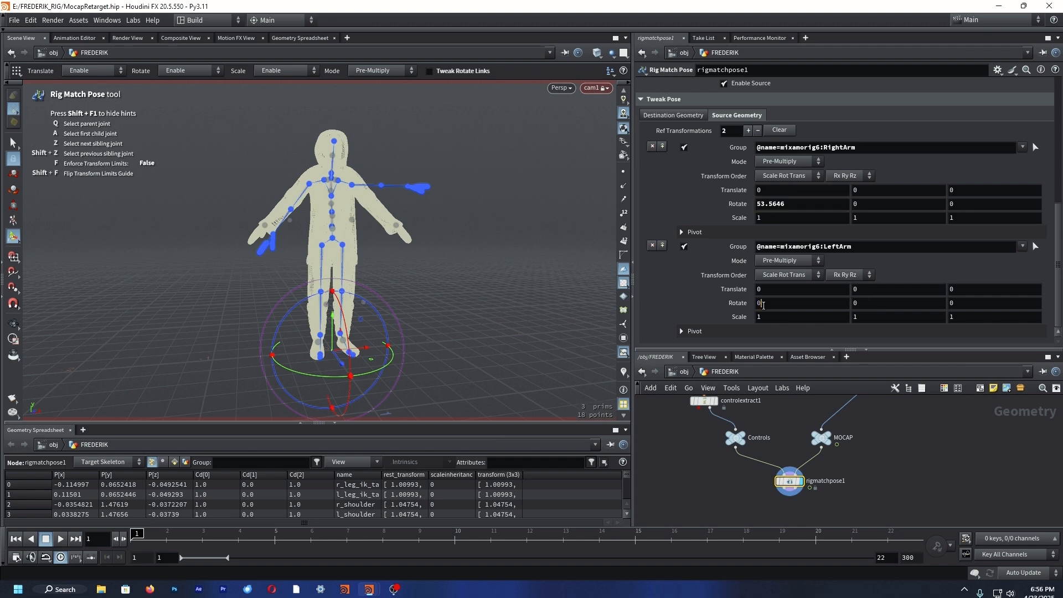
{"action": "left_click_drag", "start_coordinate": [282, 328], "coordinate": [257, 327], "text": "alt"}
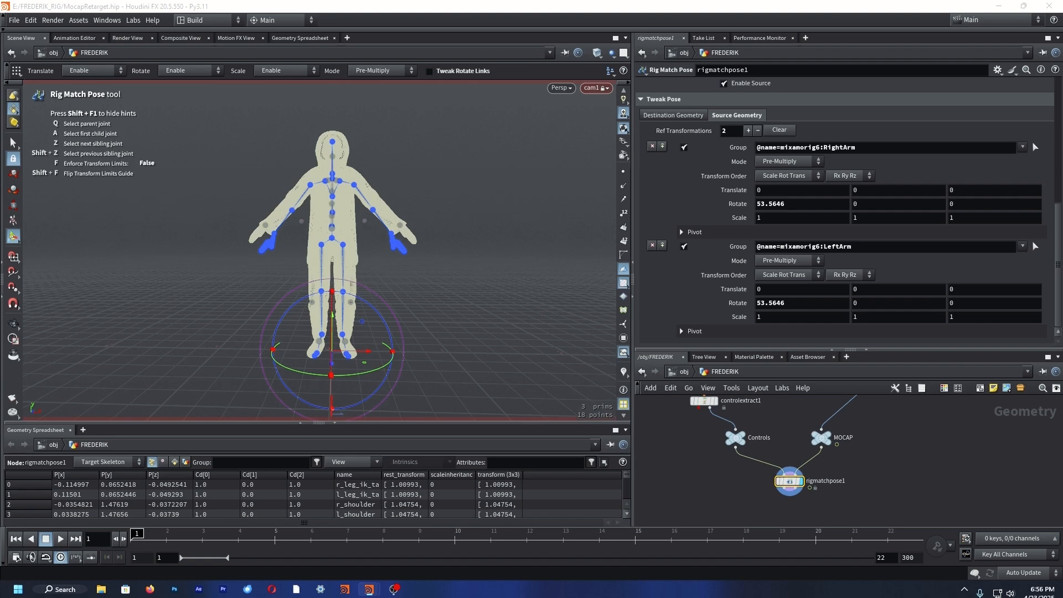
Add a Map Points node below rigmatchpose1, connect both of its outputs to it, and display the result.
{"action": "key", "text": "Tab"}
{"action": "type", "text": "mappoi"}
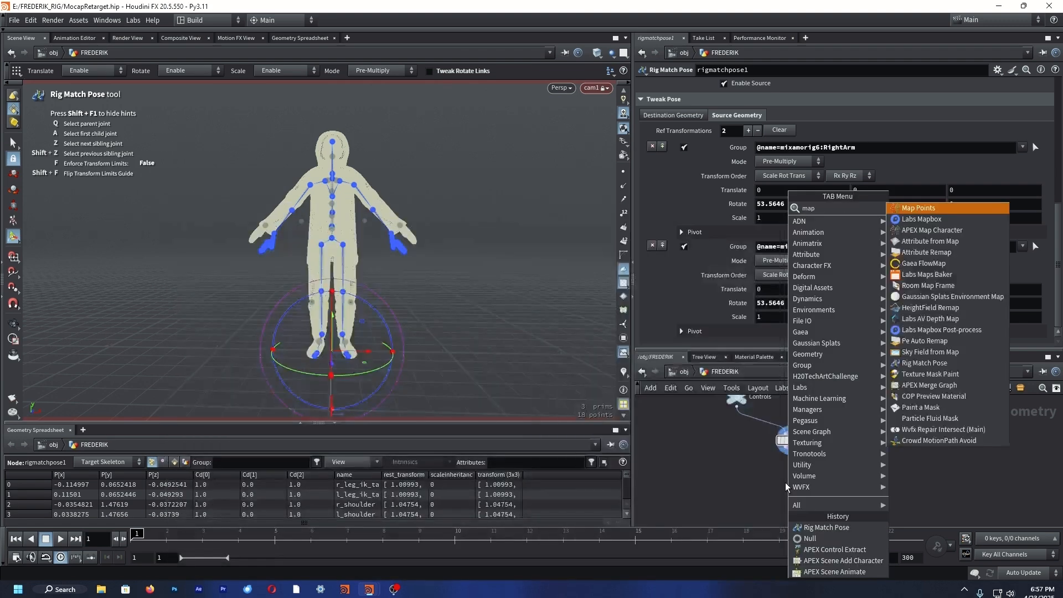
{"action": "key", "text": "Return"}
{"action": "left_click", "coordinate": [785, 483]}
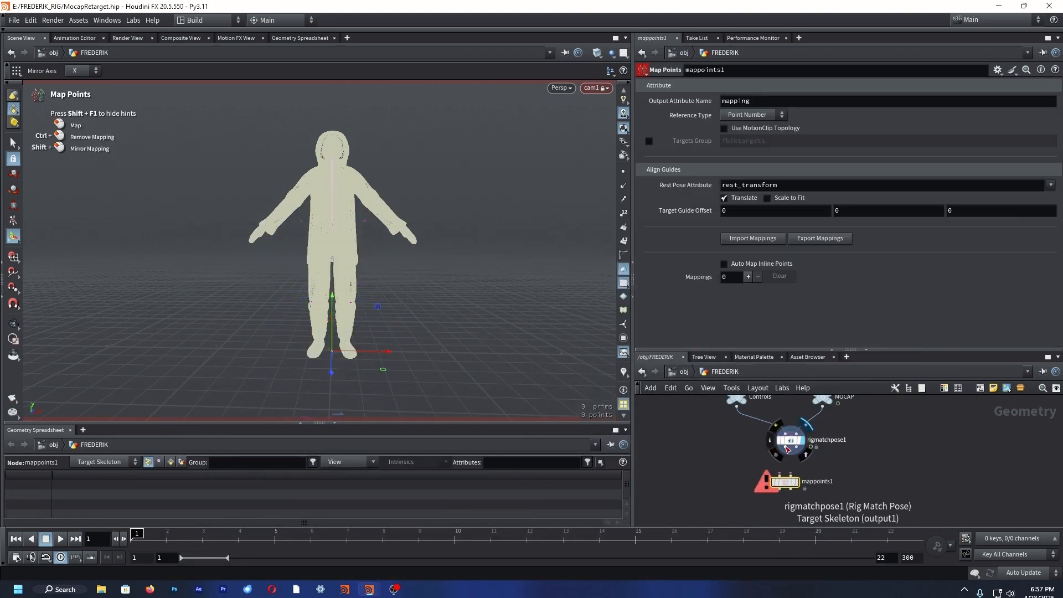
{"action": "left_click_drag", "start_coordinate": [785, 447], "coordinate": [791, 472]}
{"action": "left_click", "coordinate": [797, 482]}
Offset the target guide of mappoints1 by 0.8 in Z to separate the mocap skeleton from the rig's control points.
{"action": "left_click_drag", "start_coordinate": [471, 291], "coordinate": [388, 294], "text": "alt"}
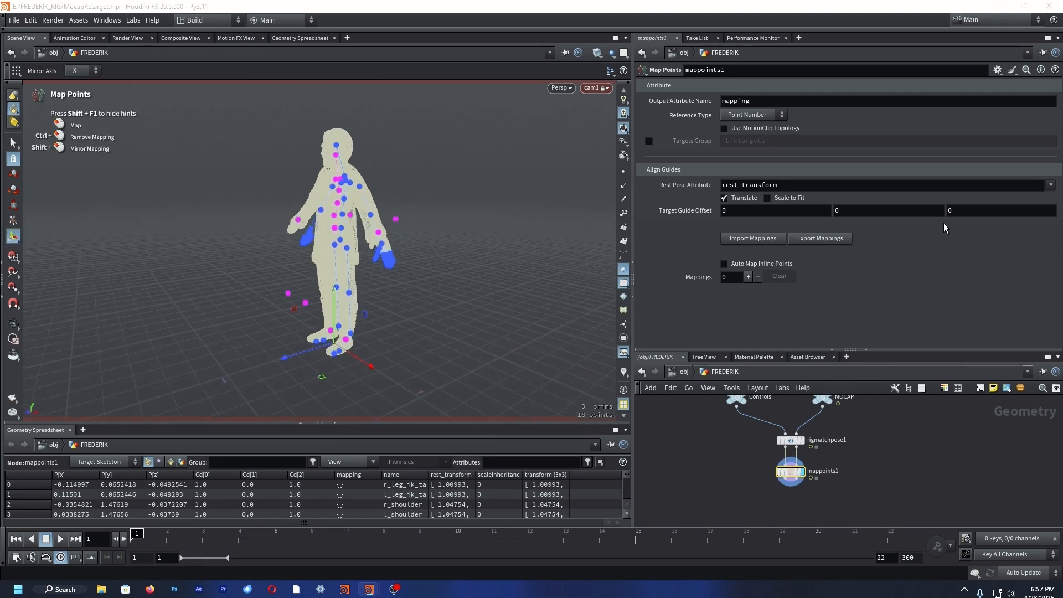
{"action": "middle_click_drag", "start_coordinate": [954, 211], "coordinate": [1000, 212]}
{"action": "scroll", "coordinate": [812, 421], "scroll_direction": "down", "scroll_amount": 3}
{"action": "middle_click_drag", "start_coordinate": [813, 426], "coordinate": [837, 461]}
{"action": "left_click_drag", "start_coordinate": [312, 269], "coordinate": [323, 276], "text": "alt"}
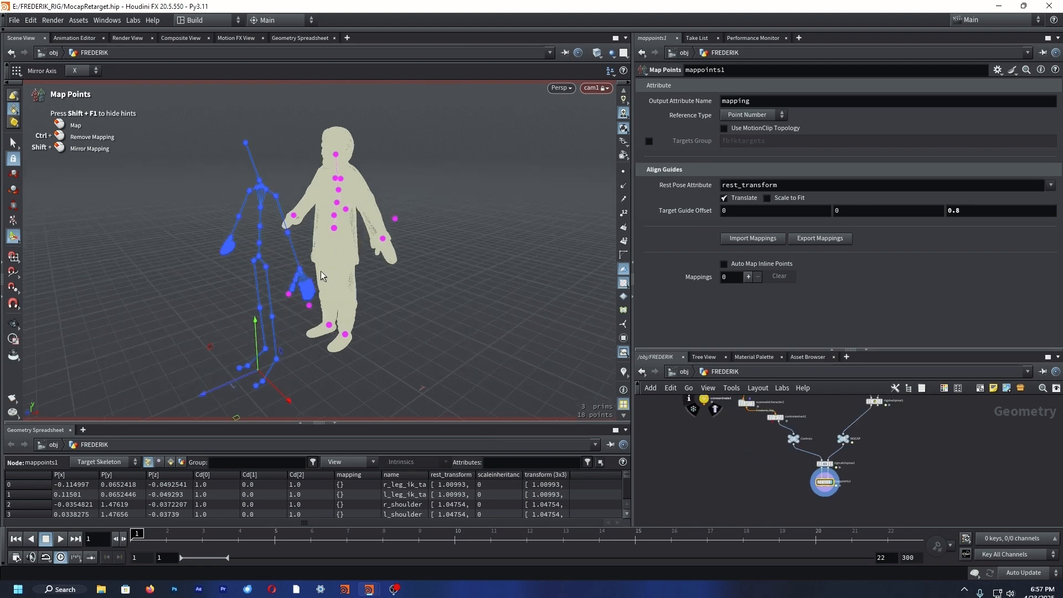
Map the arm IK targets to LeftHand and RightHand, the ankle controls to LeftFoot and RightFoot, and the shoulder controls to the mocap skeleton.
{"action": "left_click_drag", "start_coordinate": [382, 239], "coordinate": [278, 259]}
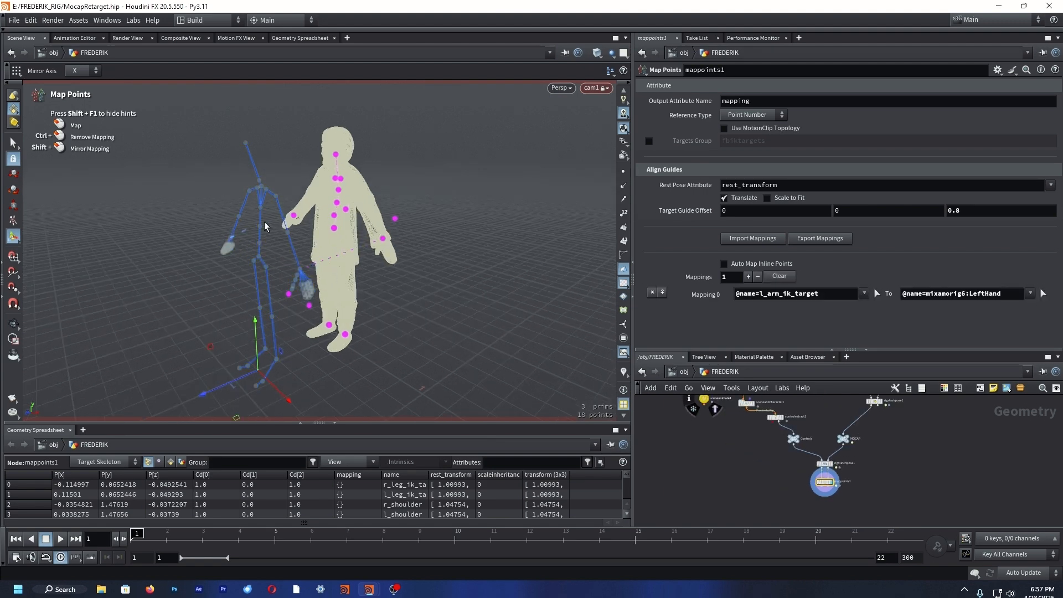
{"action": "left_click", "coordinate": [293, 216]}
{"action": "left_click", "coordinate": [346, 335]}
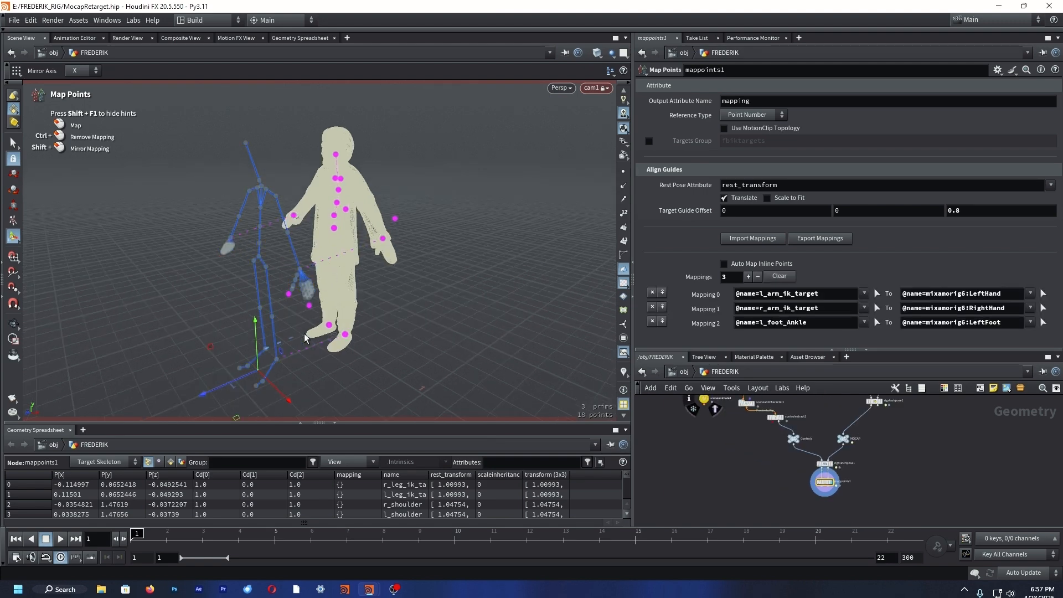
{"action": "left_click", "coordinate": [329, 325]}
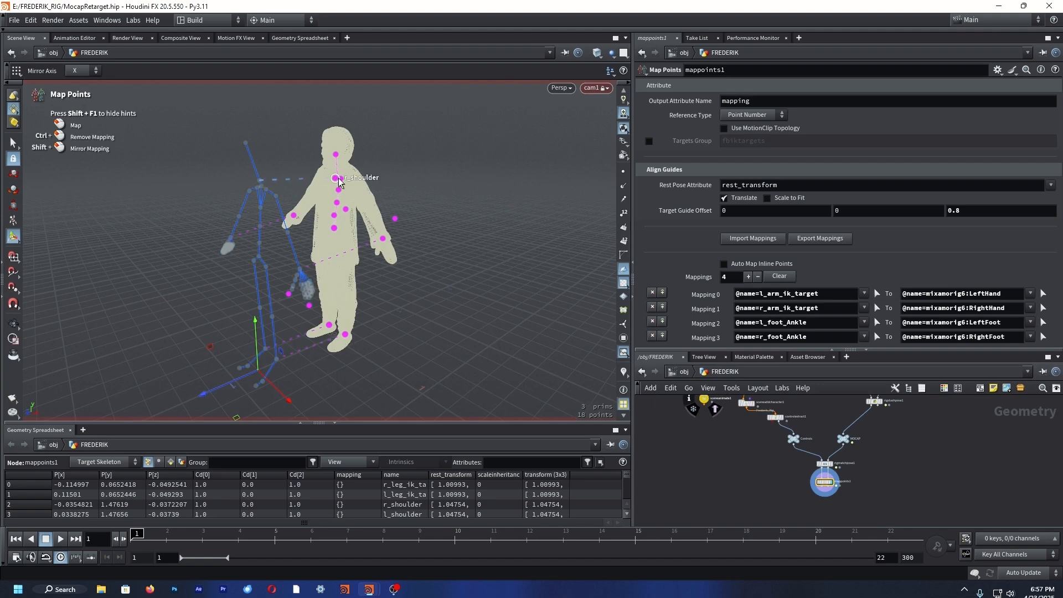
{"action": "scroll", "coordinate": [268, 176], "scroll_direction": "up", "scroll_amount": 8}
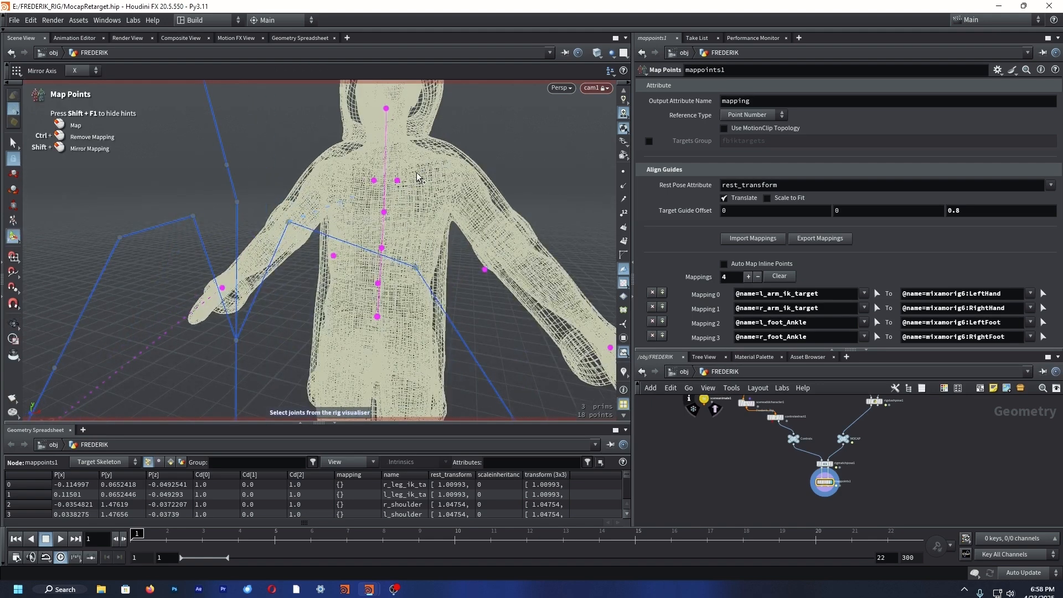
{"action": "left_click_drag", "start_coordinate": [396, 180], "coordinate": [191, 221]}
Hide the reference mesh and replace mappoints1 with a complete copy holding 16 mappings, Translate off and guide offset Z 0.7, checking its mappings.
{"action": "scroll", "coordinate": [704, 412], "scroll_direction": "down", "scroll_amount": 2}
{"action": "middle_click_drag", "start_coordinate": [704, 412], "coordinate": [760, 500]}
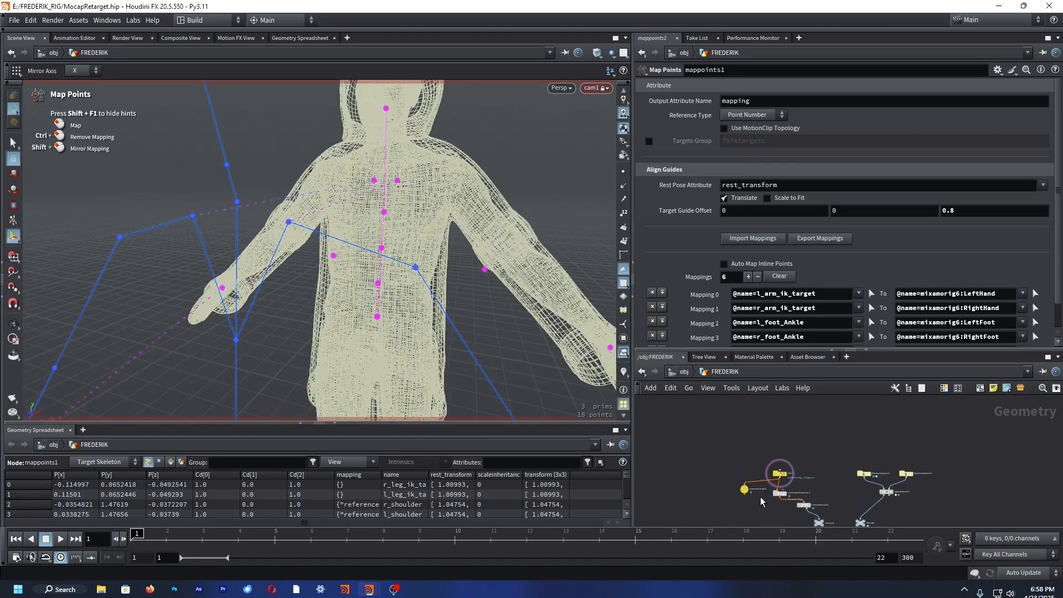
{"action": "scroll", "coordinate": [759, 500], "scroll_direction": "up", "scroll_amount": 4}
{"action": "left_click", "coordinate": [799, 455]}
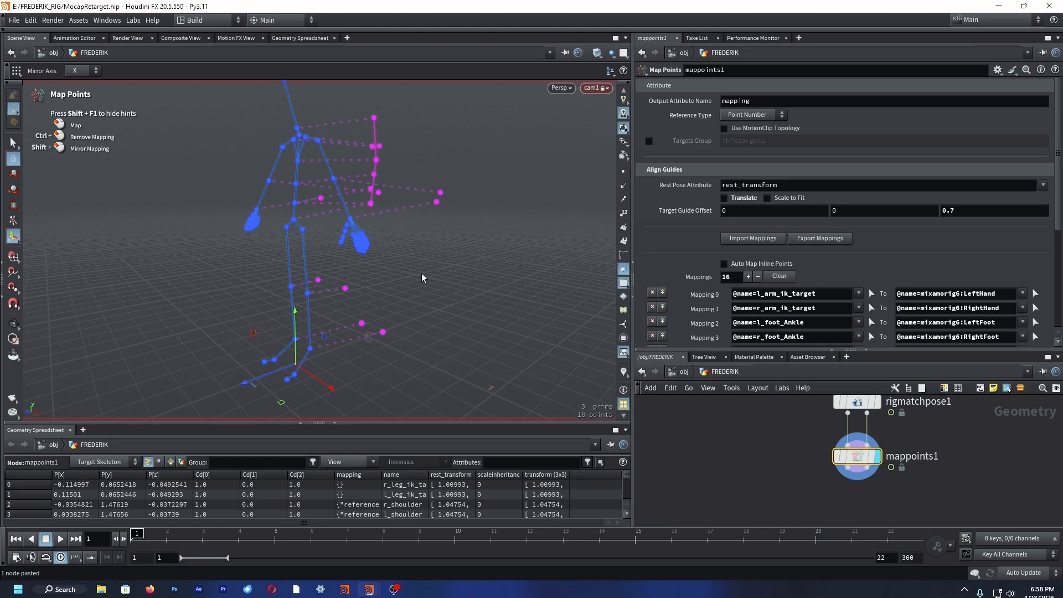
{"action": "left_click_drag", "start_coordinate": [421, 278], "coordinate": [350, 280], "text": "alt"}
{"action": "scroll", "coordinate": [350, 280], "scroll_direction": "down", "scroll_amount": 1}
{"action": "scroll", "coordinate": [830, 465], "scroll_direction": "down", "scroll_amount": 2}
{"action": "scroll", "coordinate": [865, 299], "scroll_direction": "down", "scroll_amount": 5}
{"action": "scroll", "coordinate": [863, 299], "scroll_direction": "up", "scroll_amount": 3}
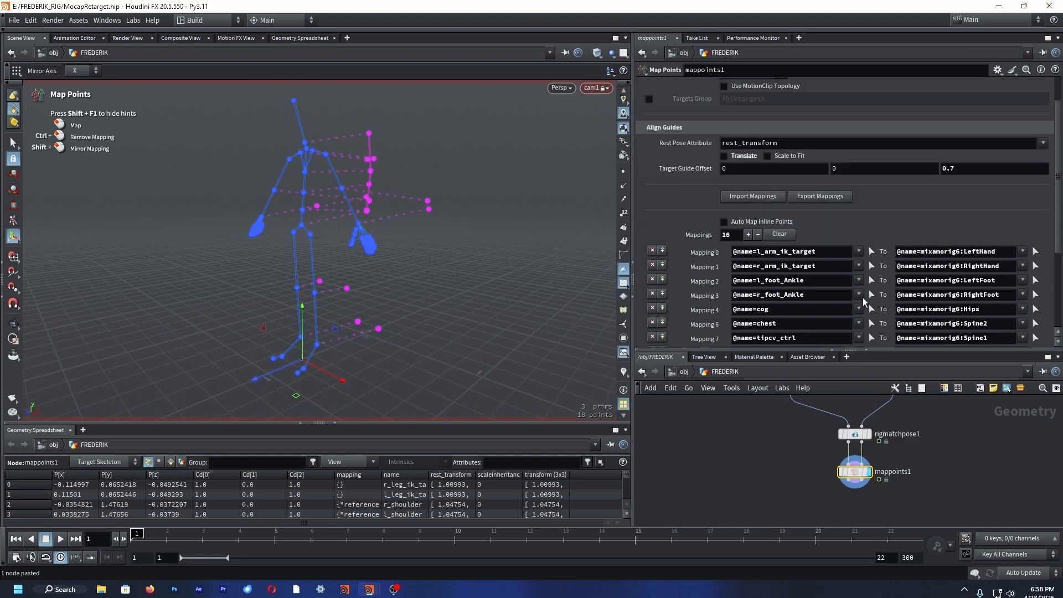
{"action": "scroll", "coordinate": [864, 300], "scroll_direction": "up", "scroll_amount": 3}
Add a Full Body IK node below mappoints1, connect both outputs to it, and scrub the timeline to preview the solved controls.
{"action": "left_click_drag", "start_coordinate": [879, 350], "coordinate": [879, 272]}
{"action": "key", "text": "Tab"}
{"action": "type", "text": "fullbody"}
{"action": "key", "text": "Return"}
{"action": "key", "text": "Return"}
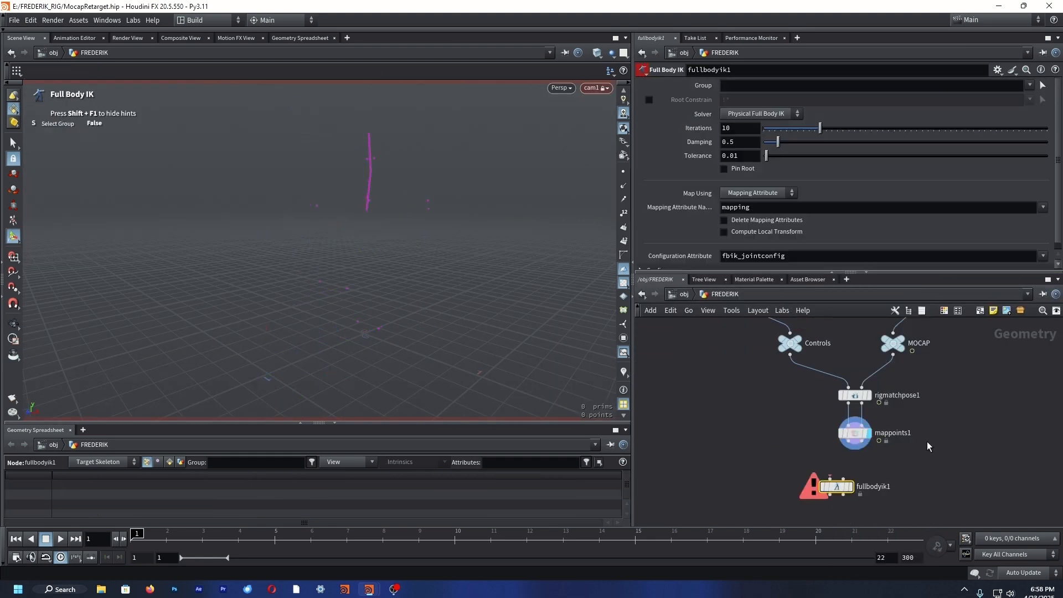
{"action": "left_click_drag", "start_coordinate": [847, 441], "coordinate": [862, 476]}
{"action": "left_click_drag", "start_coordinate": [171, 545], "coordinate": [132, 553]}
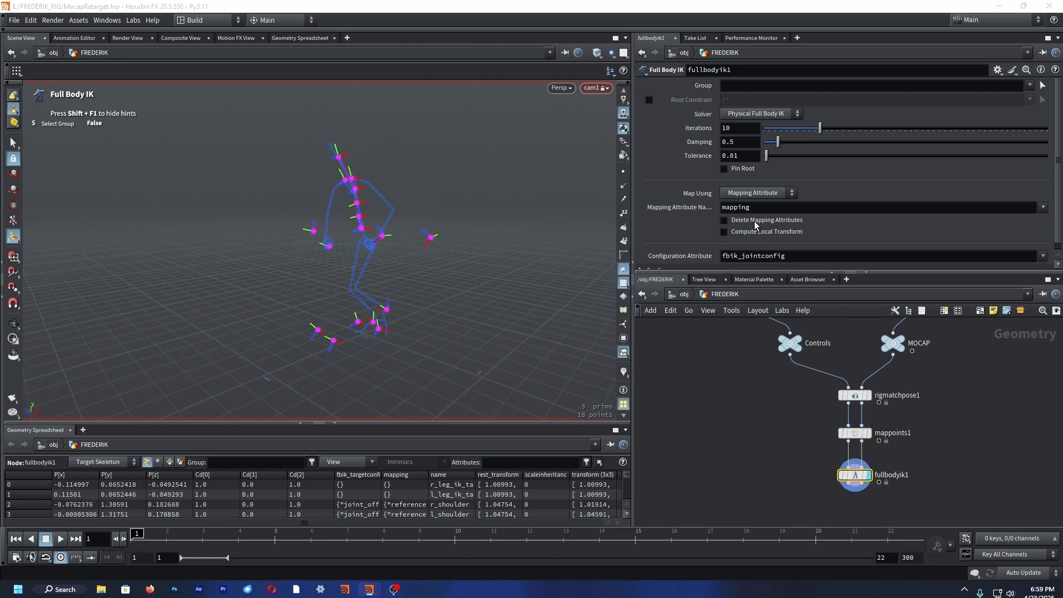
Set the solver iterations of fullbodyik1 to 15.
{"action": "left_click_drag", "start_coordinate": [745, 130], "coordinate": [679, 147]}
{"action": "type", "text": "15"}
{"action": "key", "text": "Return"}
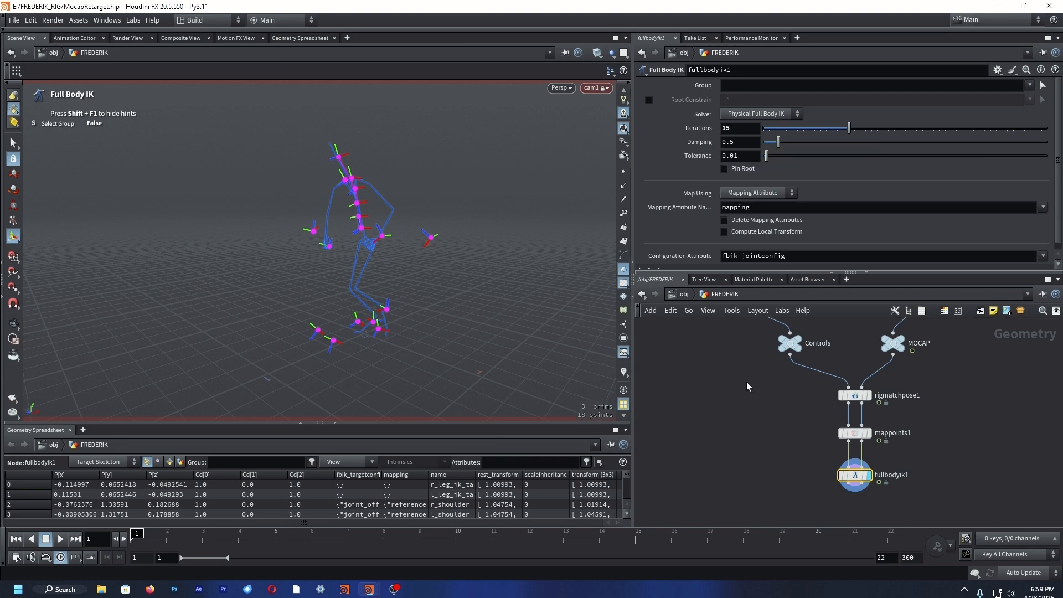
Add a null named TRANSFER_ANIM after fullbodyik1 and place it directly beneath that node.
{"action": "scroll", "coordinate": [962, 449], "scroll_direction": "down", "scroll_amount": 3}
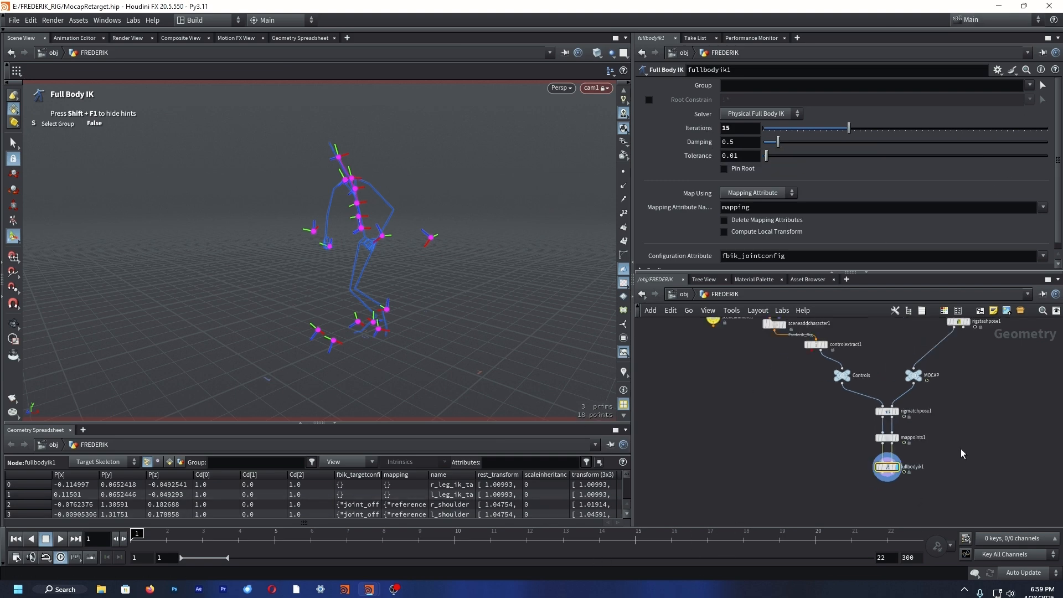
{"action": "scroll", "coordinate": [871, 505], "scroll_direction": "up", "scroll_amount": 3}
{"action": "middle_click_drag", "start_coordinate": [871, 504], "coordinate": [867, 473]}
{"action": "left_click", "coordinate": [883, 429]}
{"action": "type", "text": "TRANSFER_ANIM"}
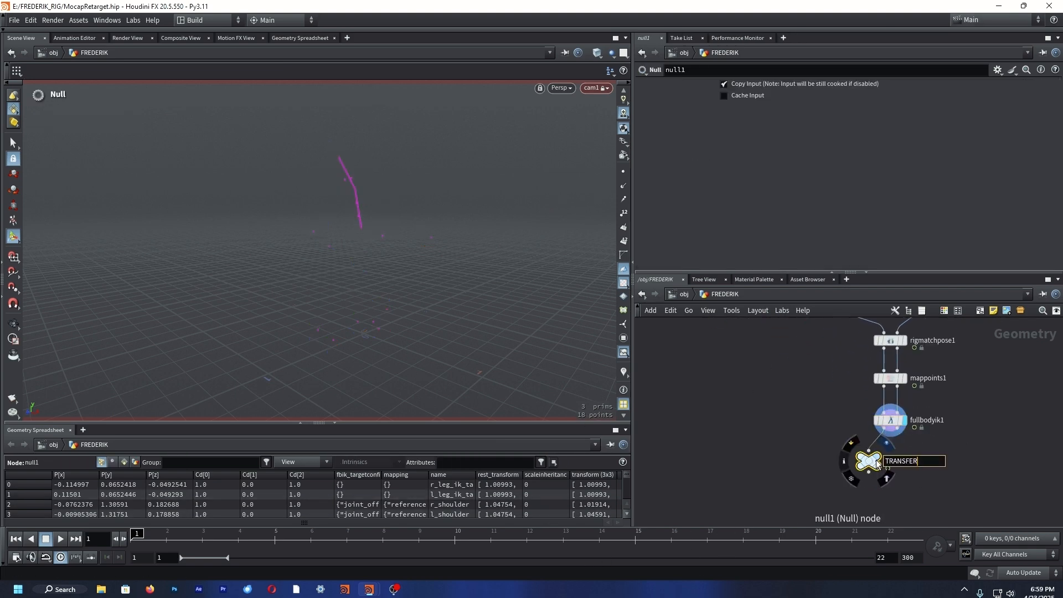
{"action": "key", "text": "Return"}
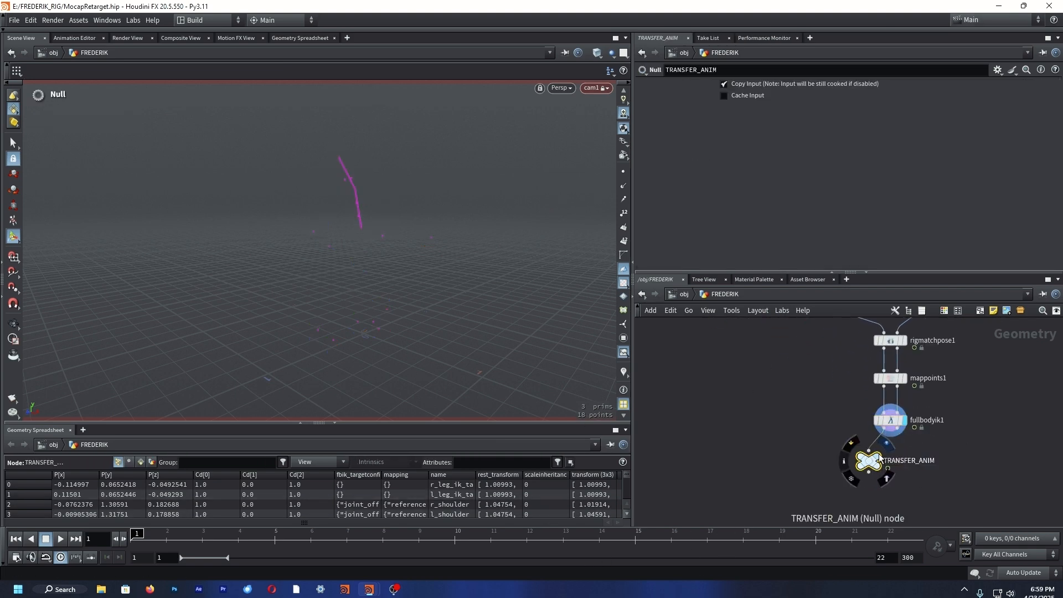
{"action": "left_click_drag", "start_coordinate": [875, 464], "coordinate": [891, 466]}
Colour the rigmatchpose1, mappoints1 and fullbodyik1 nodes blue in the network.
{"action": "left_click_drag", "start_coordinate": [848, 333], "coordinate": [945, 419]}
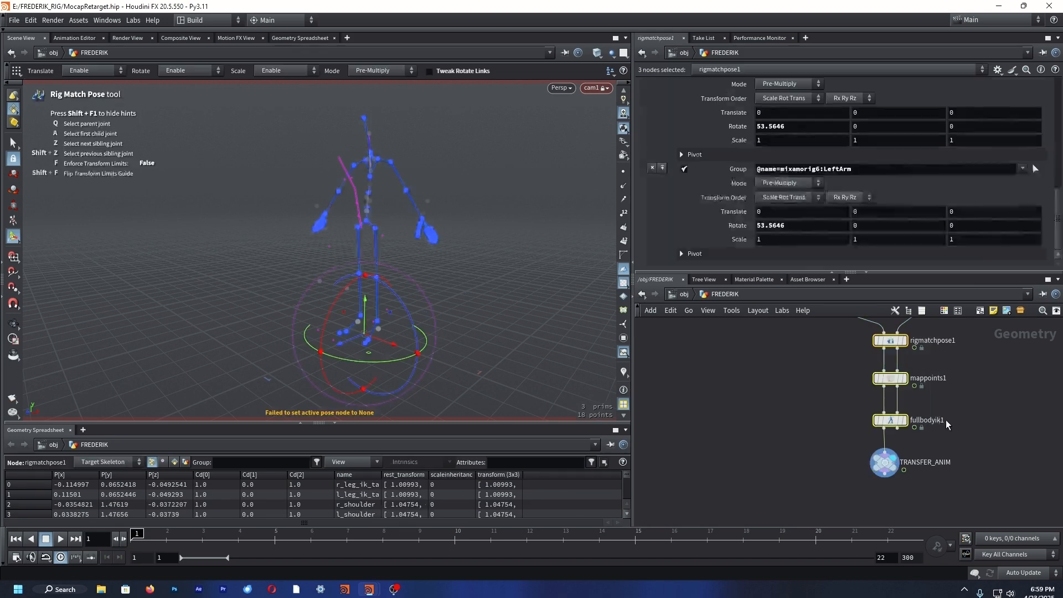
{"action": "key", "text": "c"}
{"action": "left_click", "coordinate": [1000, 489]}
Add an APEX Control Update Parms node below the network, wiring the control extract output and TRANSFER_ANIM into its inputs, and display it.
{"action": "left_click", "coordinate": [798, 445]}
{"action": "scroll", "coordinate": [798, 445], "scroll_direction": "down", "scroll_amount": 2}
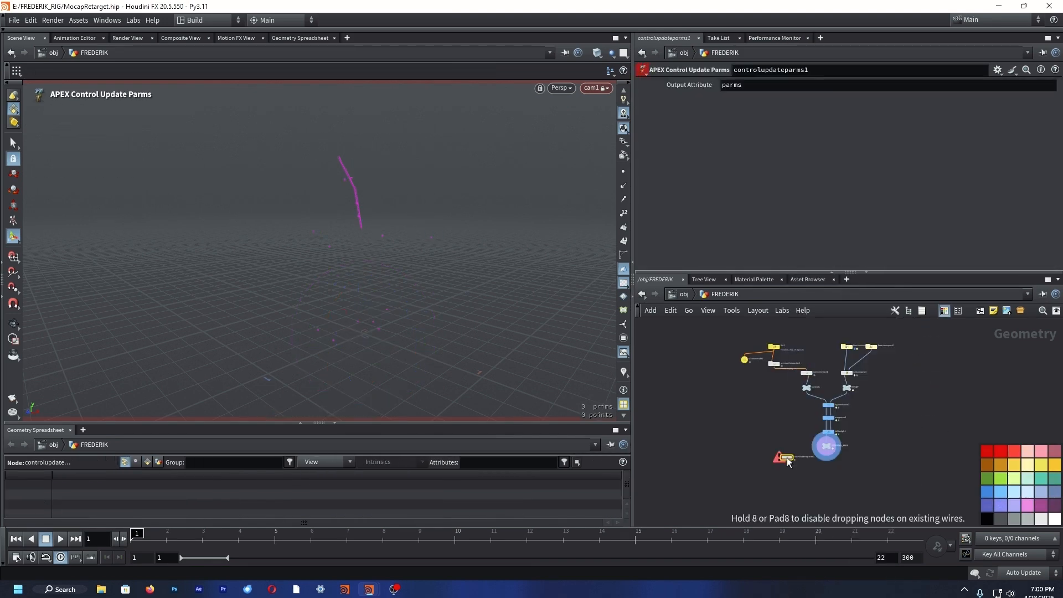
{"action": "left_click", "coordinate": [786, 457]}
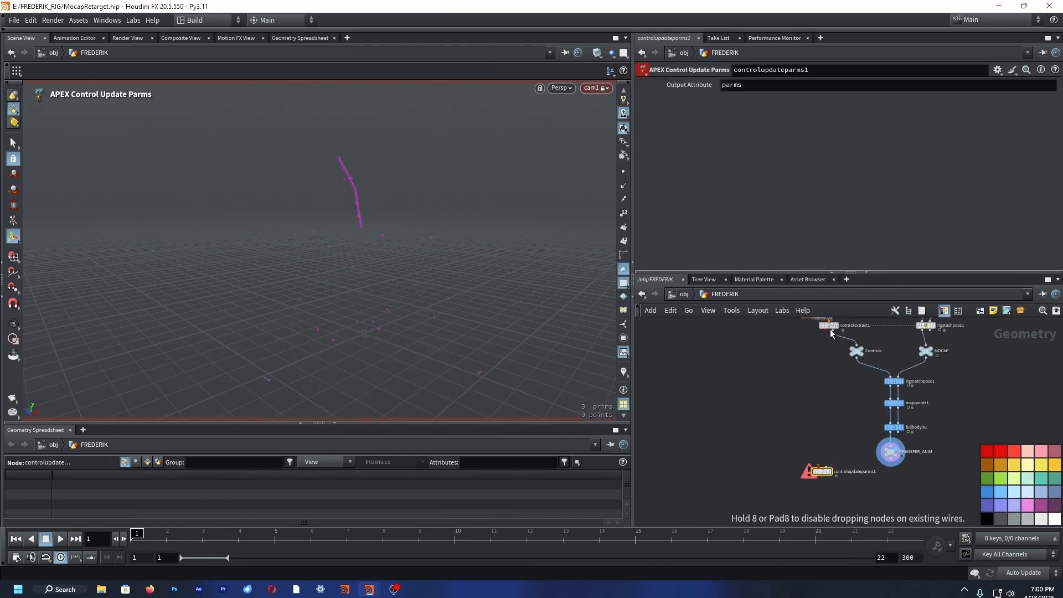
{"action": "middle_click_drag", "start_coordinate": [828, 374], "coordinate": [776, 406]}
{"action": "scroll", "coordinate": [776, 406], "scroll_direction": "down", "scroll_amount": 2}
{"action": "scroll", "coordinate": [769, 373], "scroll_direction": "up", "scroll_amount": 1}
{"action": "left_click", "coordinate": [770, 383]}
{"action": "middle_click_drag", "start_coordinate": [763, 484], "coordinate": [755, 414]}
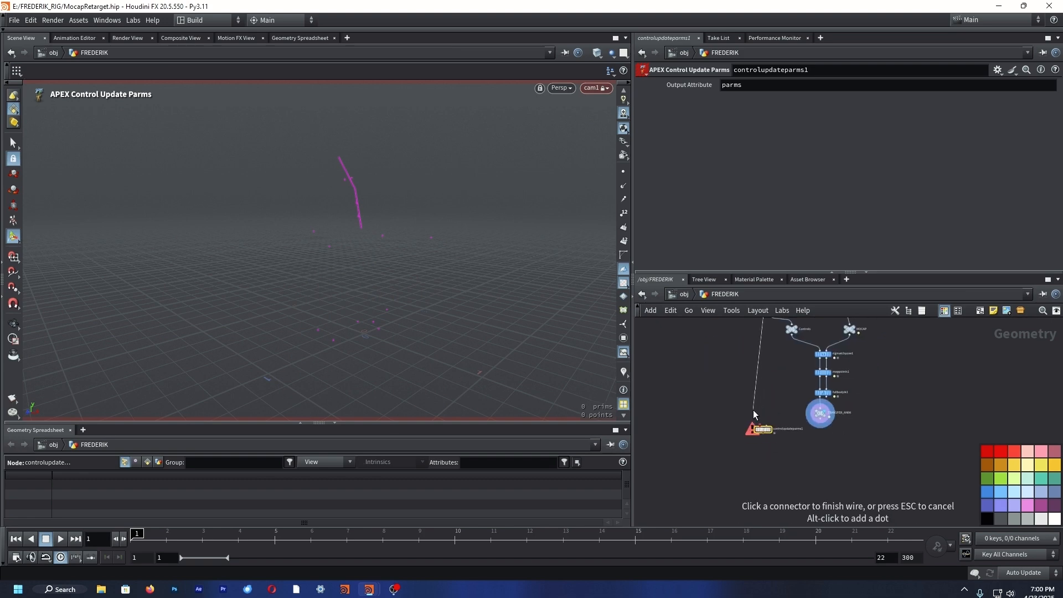
{"action": "left_click", "coordinate": [764, 437]}
{"action": "left_click_drag", "start_coordinate": [768, 442], "coordinate": [769, 452]}
{"action": "left_click", "coordinate": [819, 422]}
{"action": "left_click", "coordinate": [771, 447]}
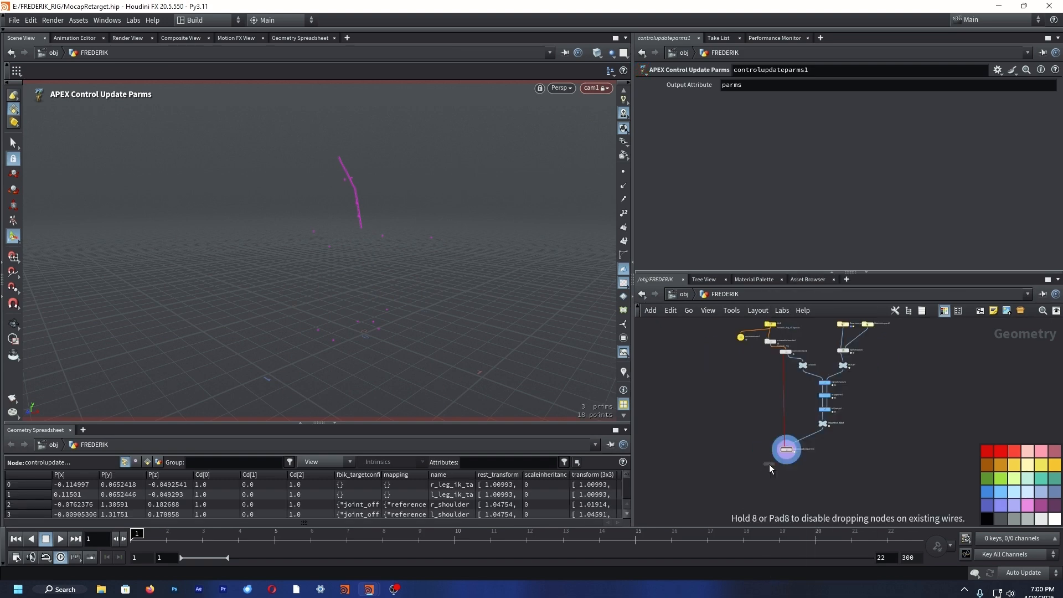
Add an APEX Scene Invoke node, connect the character scene and the controlupdateparms1 output to it, and display it.
{"action": "left_click", "coordinate": [768, 464]}
{"action": "scroll", "coordinate": [772, 361], "scroll_direction": "up", "scroll_amount": 1}
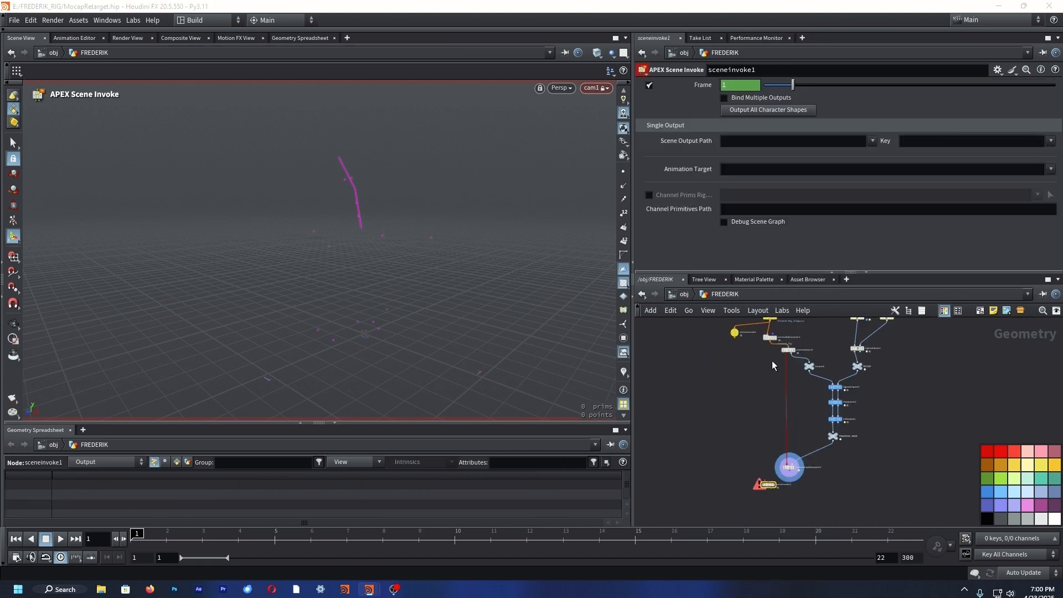
{"action": "left_click", "coordinate": [771, 341]}
{"action": "left_click", "coordinate": [764, 480]}
{"action": "middle_click_drag", "start_coordinate": [792, 472], "coordinate": [836, 485]}
{"action": "scroll", "coordinate": [836, 485], "scroll_direction": "up", "scroll_amount": 2}
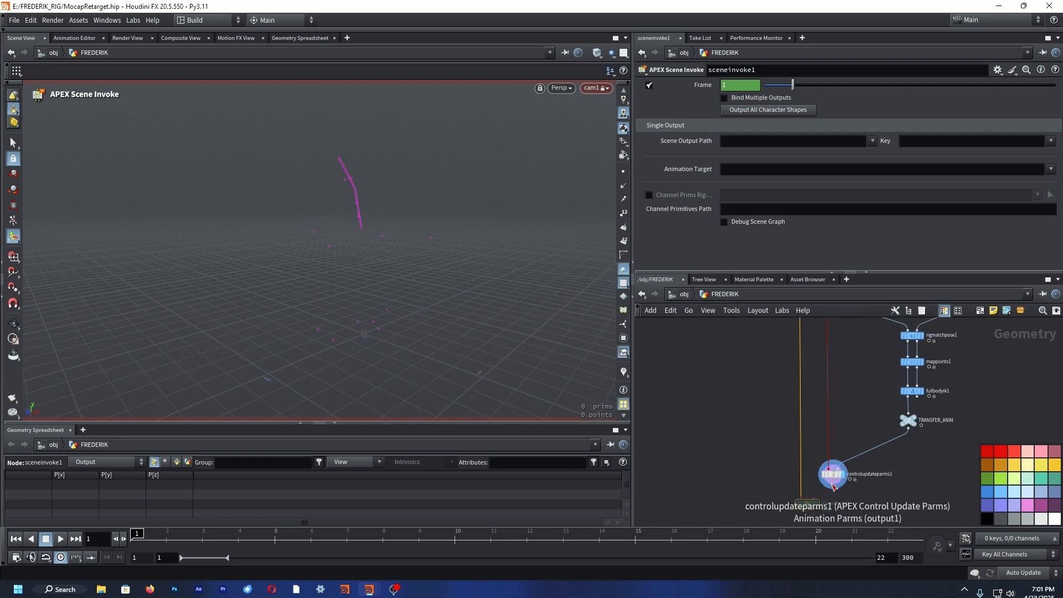
{"action": "left_click", "coordinate": [833, 479]}
{"action": "left_click", "coordinate": [808, 501]}
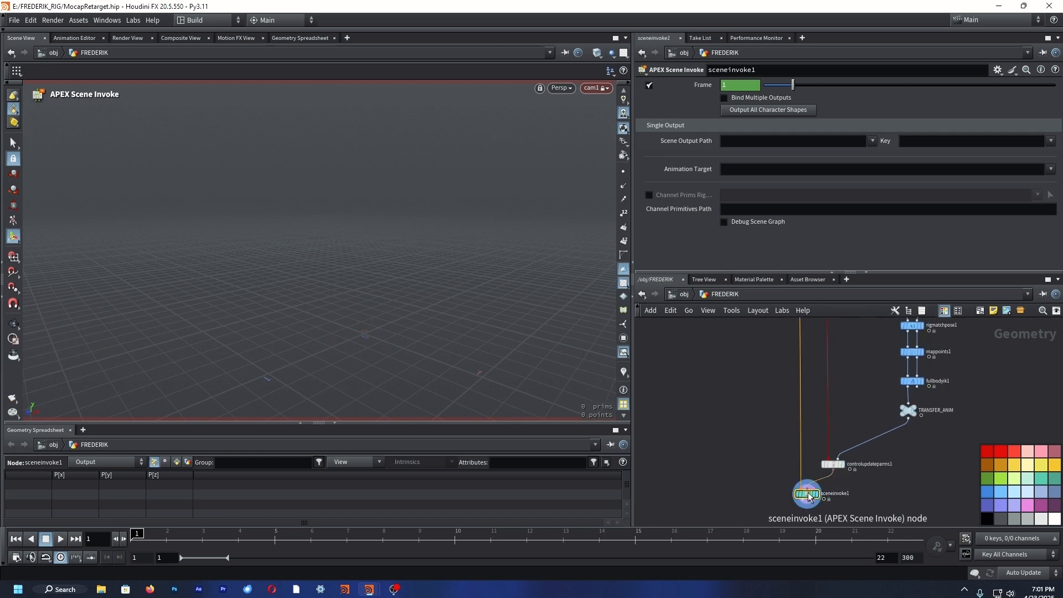
Bind multiple outputs on sceneinvoke1 for all character shapes, with the animation target set to /Frederik_Rig.char/Base.rig.
{"action": "left_click", "coordinate": [737, 100]}
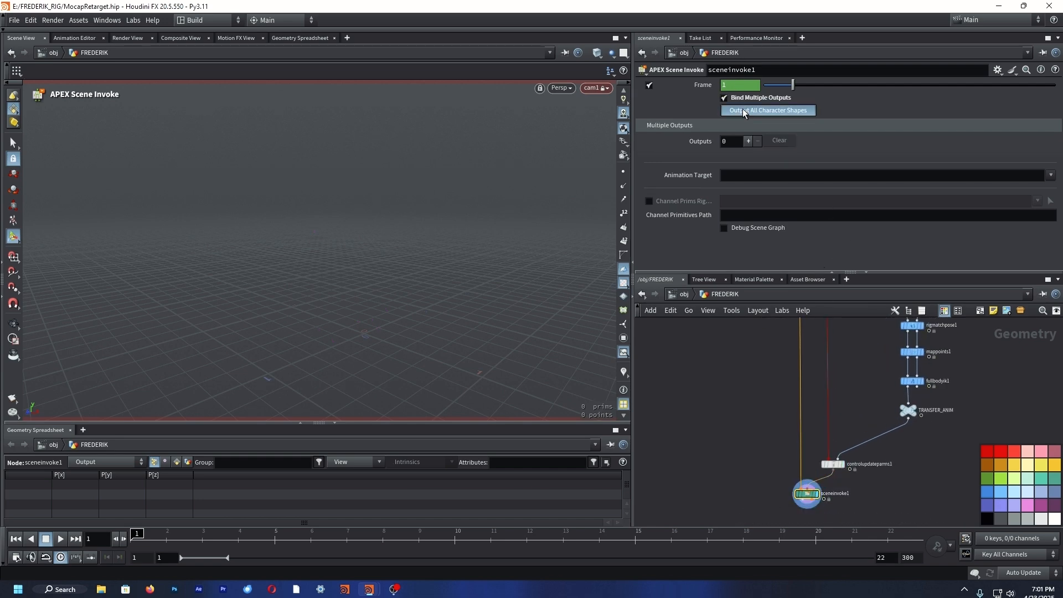
{"action": "left_click", "coordinate": [741, 109]}
{"action": "left_click_drag", "start_coordinate": [408, 222], "coordinate": [404, 267], "text": "alt"}
{"action": "left_click", "coordinate": [1050, 202]}
{"action": "left_click", "coordinate": [1044, 216]}
{"action": "mouse_move", "coordinate": [166, 545]}
{"action": "left_mouse_down"}
{"action": "mouse_move", "coordinate": [935, 546]}
{"action": "mouse_move", "coordinate": [137, 537]}
{"action": "left_mouse_up"}
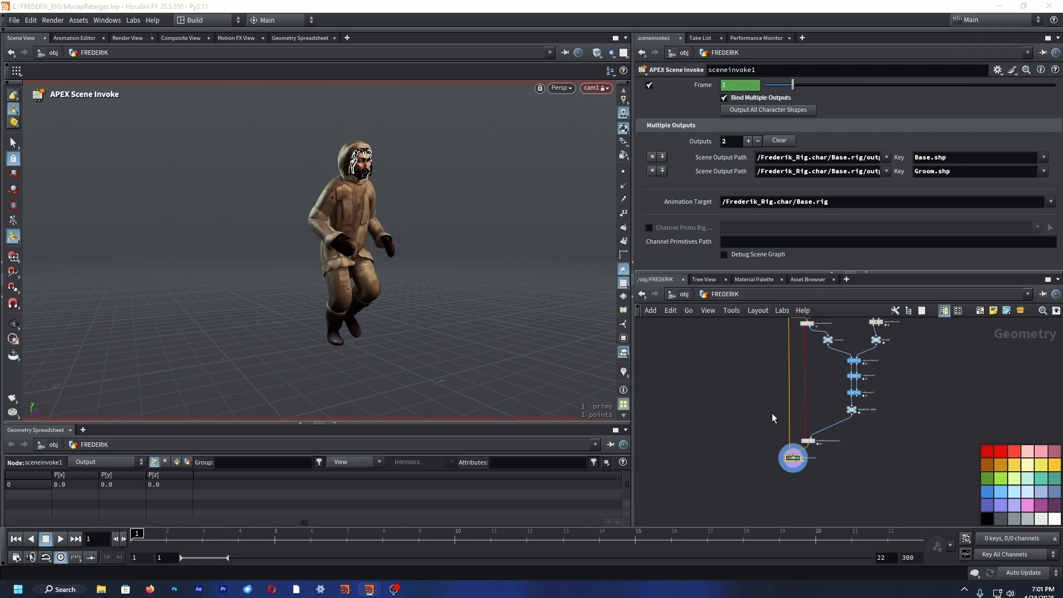
Add an APEX Scene Add Animation node fed by sceneinvoke1's scene output, with rig path /Frederik_Rig.char/Base.rig.
{"action": "key", "text": "Tab"}
{"action": "type", "text": "addanim"}
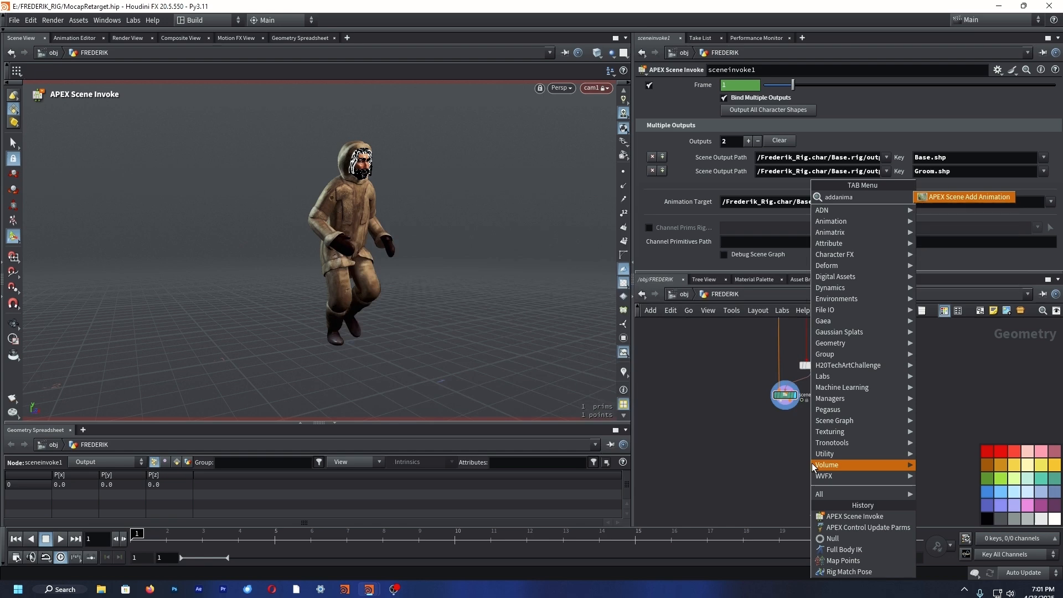
{"action": "key", "text": "Return"}
{"action": "left_click", "coordinate": [811, 462]}
{"action": "mouse_move", "coordinate": [807, 455]}
{"action": "left_mouse_down"}
{"action": "mouse_move", "coordinate": [805, 439]}
{"action": "mouse_move", "coordinate": [806, 450]}
{"action": "left_mouse_up"}
{"action": "left_click_drag", "start_coordinate": [809, 464], "coordinate": [785, 463]}
{"action": "left_click", "coordinate": [795, 461]}
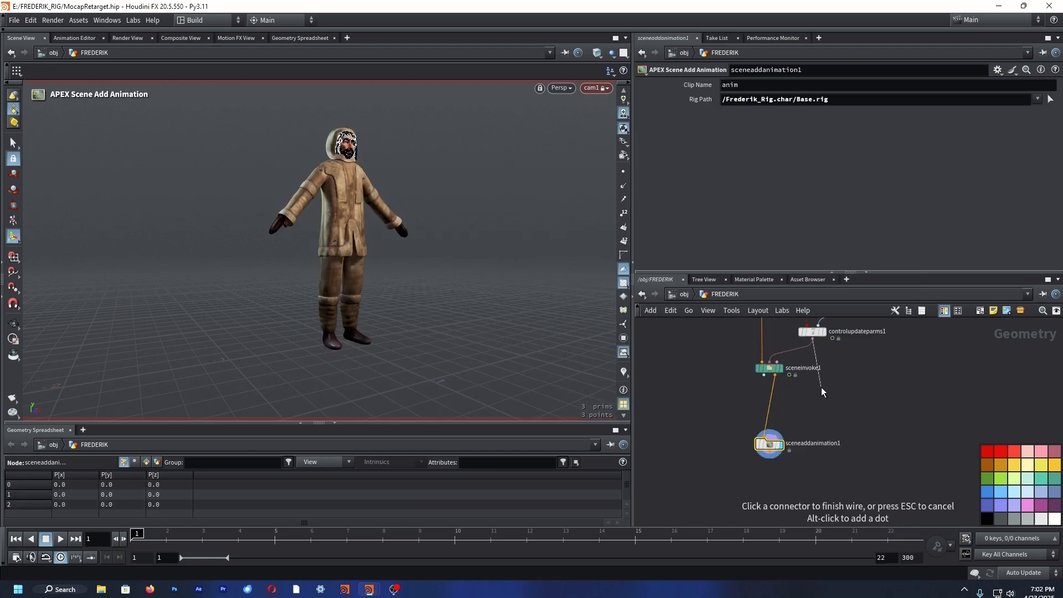
Add a MotionClip node fed by controlupdateparms1 and display it.
{"action": "key", "text": "Tab"}
{"action": "type", "text": "motionc"}
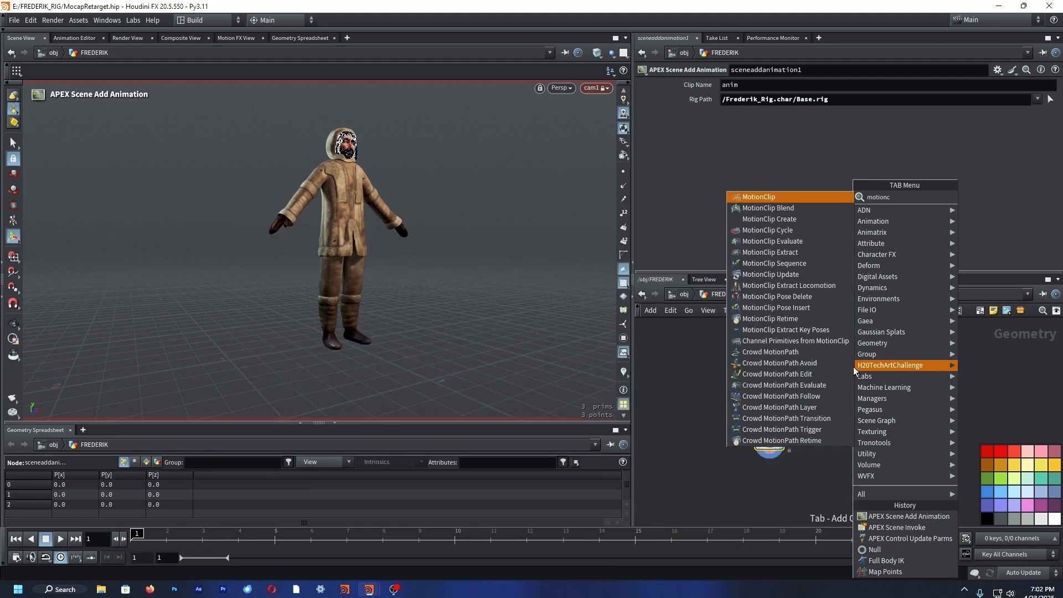
{"action": "key", "text": "Return"}
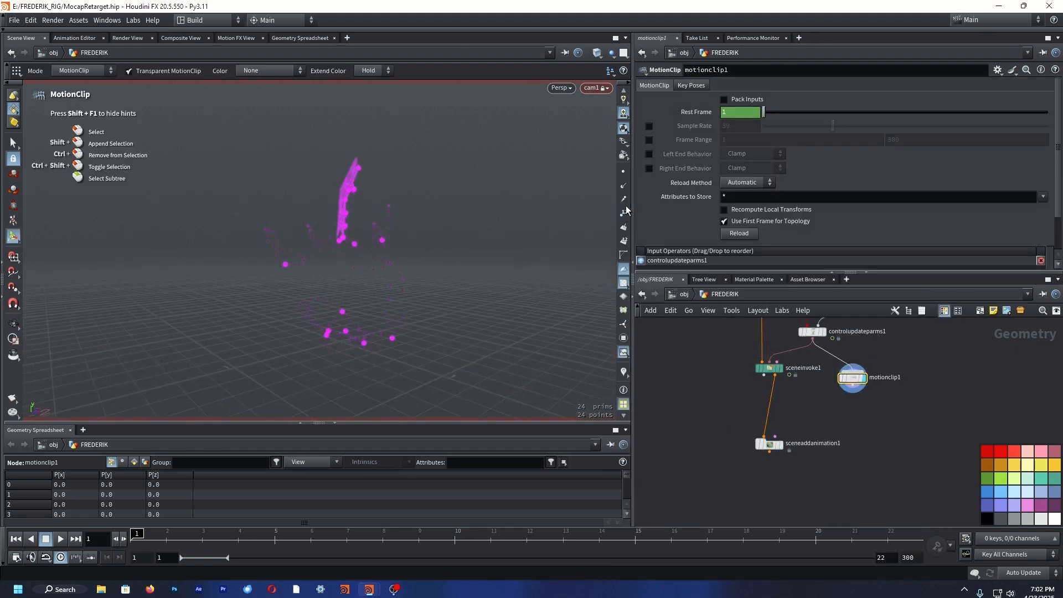
Set the viewport background colour scheme to Dark to inspect the motion clip's points.
{"action": "left_click", "coordinate": [624, 172]}
{"action": "left_click_drag", "start_coordinate": [463, 231], "coordinate": [454, 230], "text": "alt"}
{"action": "left_click", "coordinate": [195, 180]}
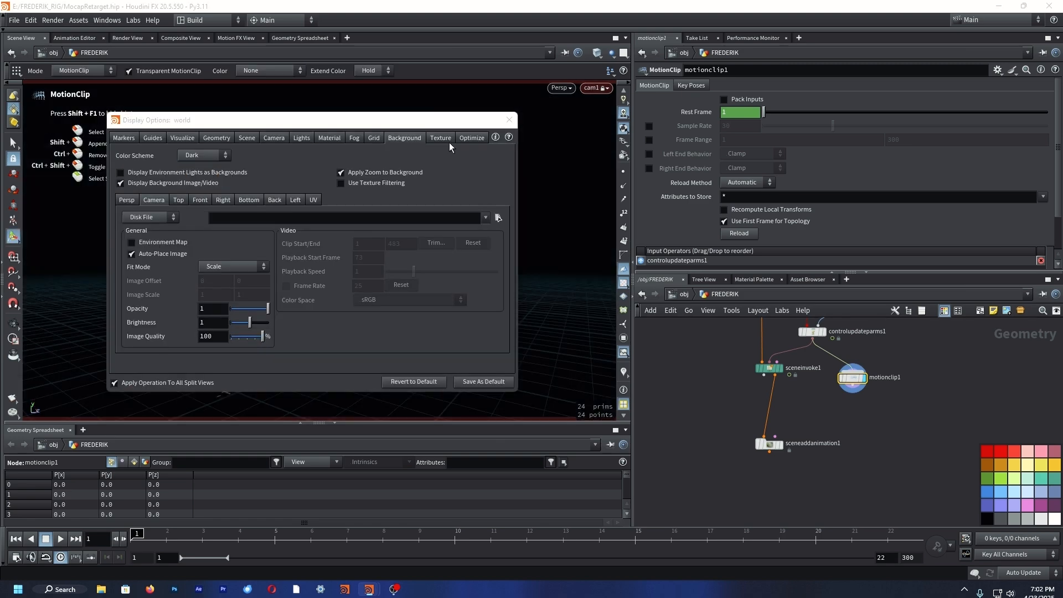
{"action": "left_click", "coordinate": [506, 119]}
{"action": "mouse_move", "coordinate": [309, 257]}
{"action": "left_mouse_down", "text": "alt"}
{"action": "mouse_move", "coordinate": [474, 240]}
{"action": "mouse_move", "coordinate": [307, 260]}
{"action": "left_mouse_up", "text": "alt"}
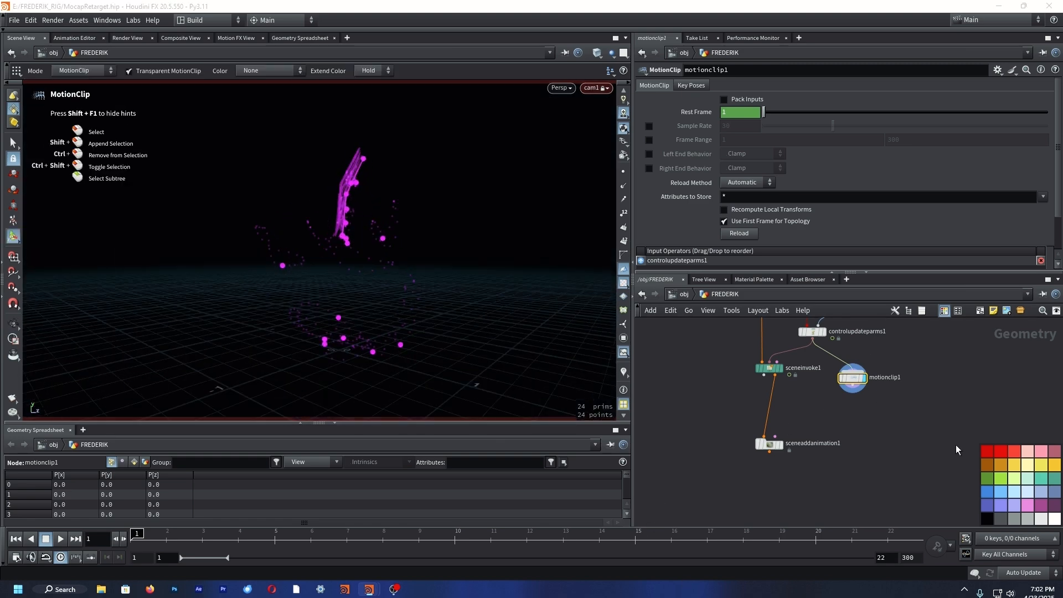
Add a Channel Primitives from MotionClip node after motionclip1, connect it to sceneaddanimation1, and play the resulting animation.
{"action": "key", "text": "Tab"}
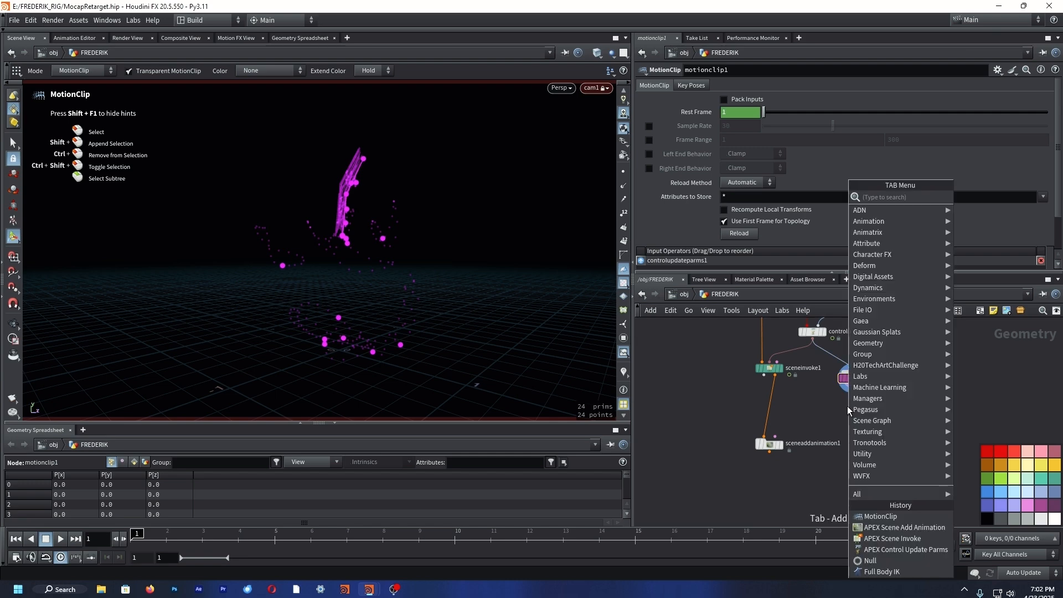
{"action": "type", "text": "primitivefro"}
{"action": "key", "text": "Return"}
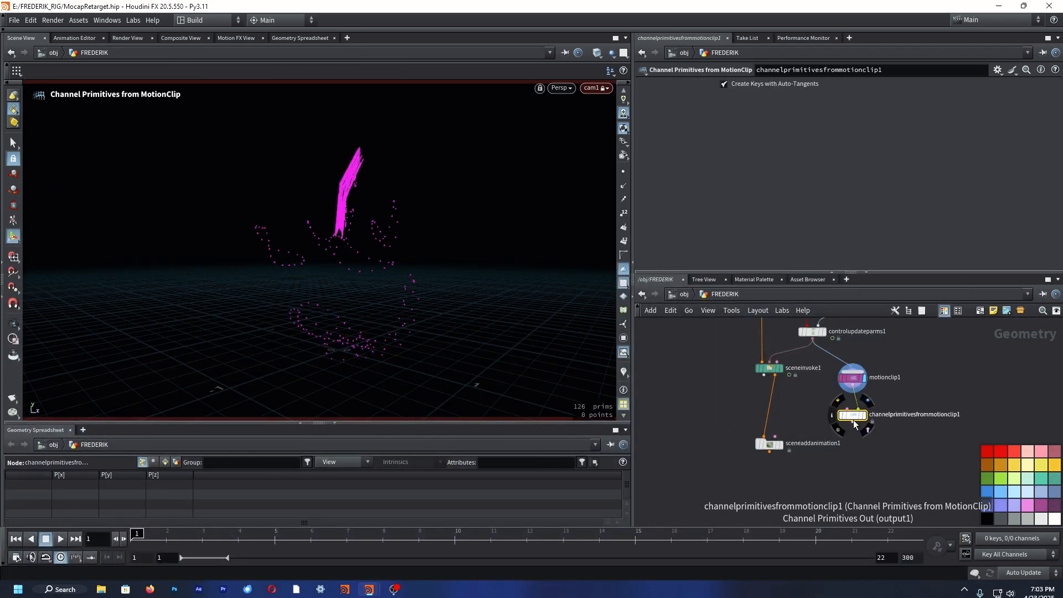
{"action": "left_click", "coordinate": [782, 451]}
{"action": "left_click_drag", "start_coordinate": [769, 446], "coordinate": [769, 449]}
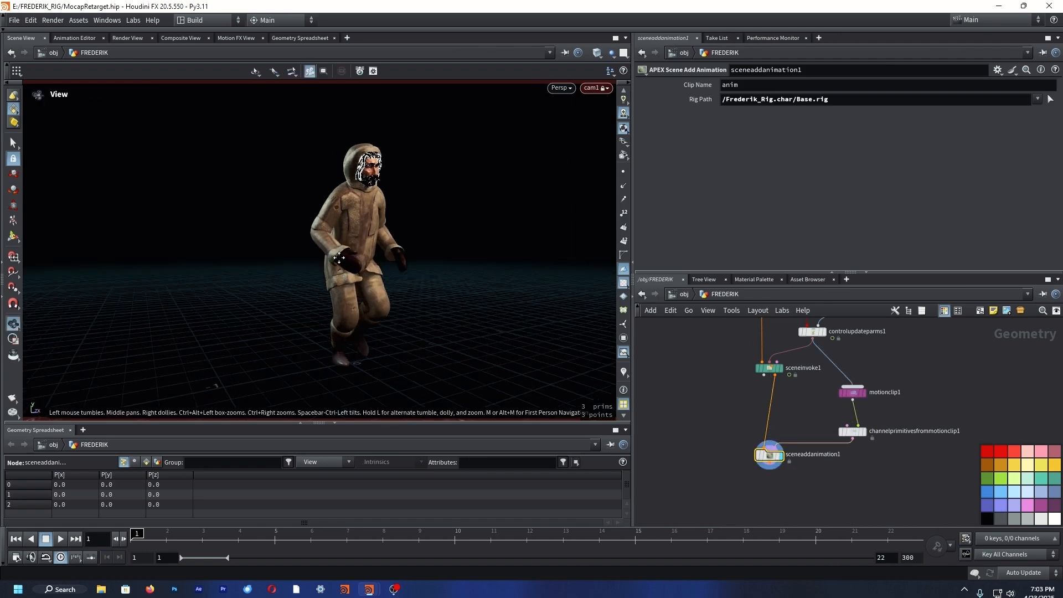
{"action": "key", "text": "Up"}
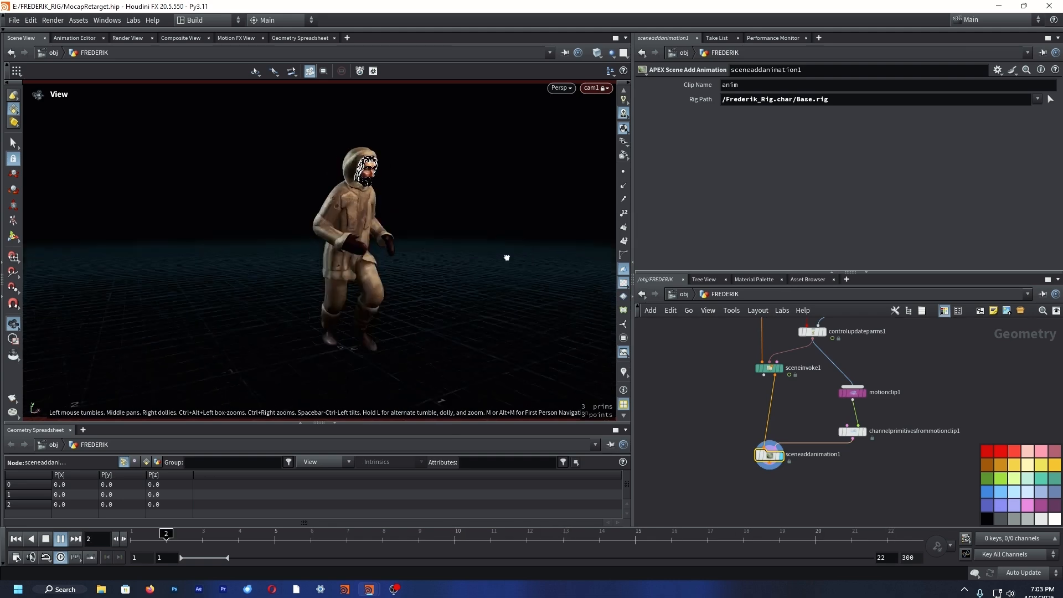
{"action": "key", "text": "Up"}
Add an APEX Scene Animate node below sceneaddanimation1, connect it, and display it.
{"action": "scroll", "coordinate": [791, 459], "scroll_direction": "up", "scroll_amount": 5}
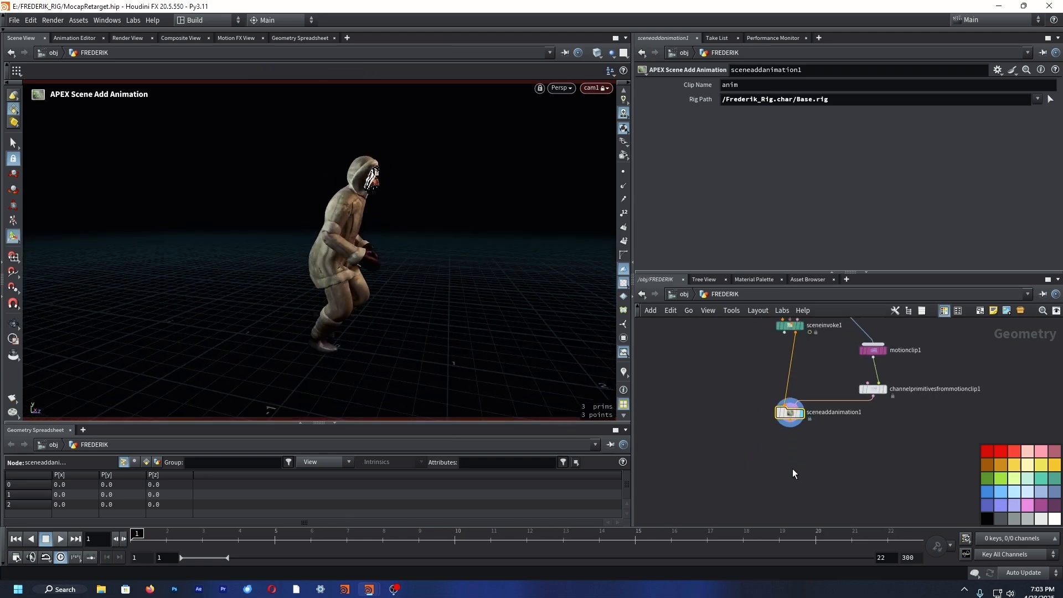
{"action": "left_click", "coordinate": [786, 421]}
{"action": "key", "text": "Escape"}
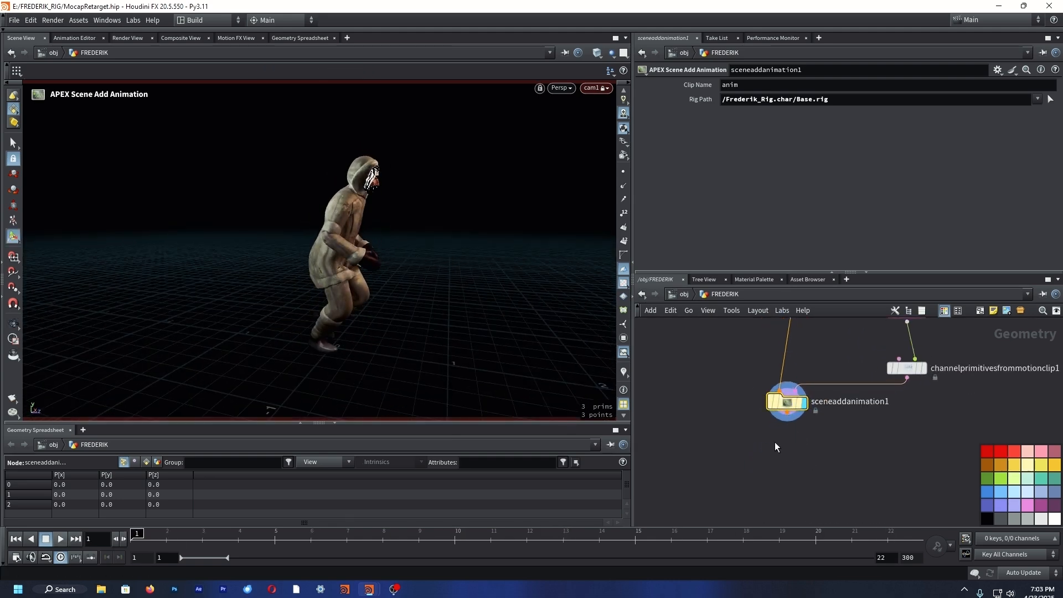
{"action": "key", "text": "Tab"}
{"action": "type", "text": "apexsc"}
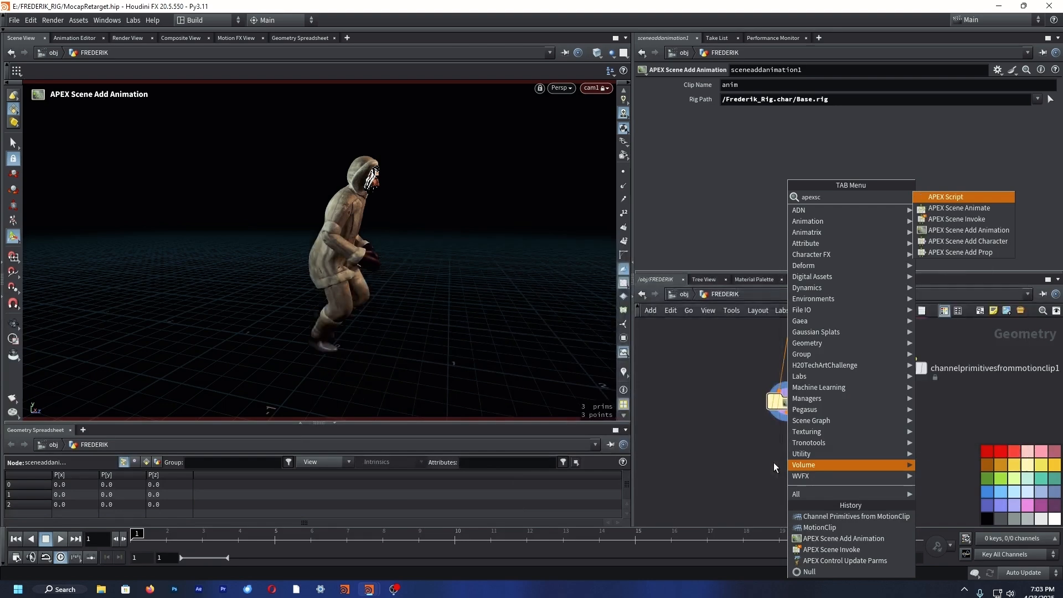
{"action": "type", "text": "eneani"}
{"action": "key", "text": "Return"}
{"action": "left_click", "coordinate": [773, 463]}
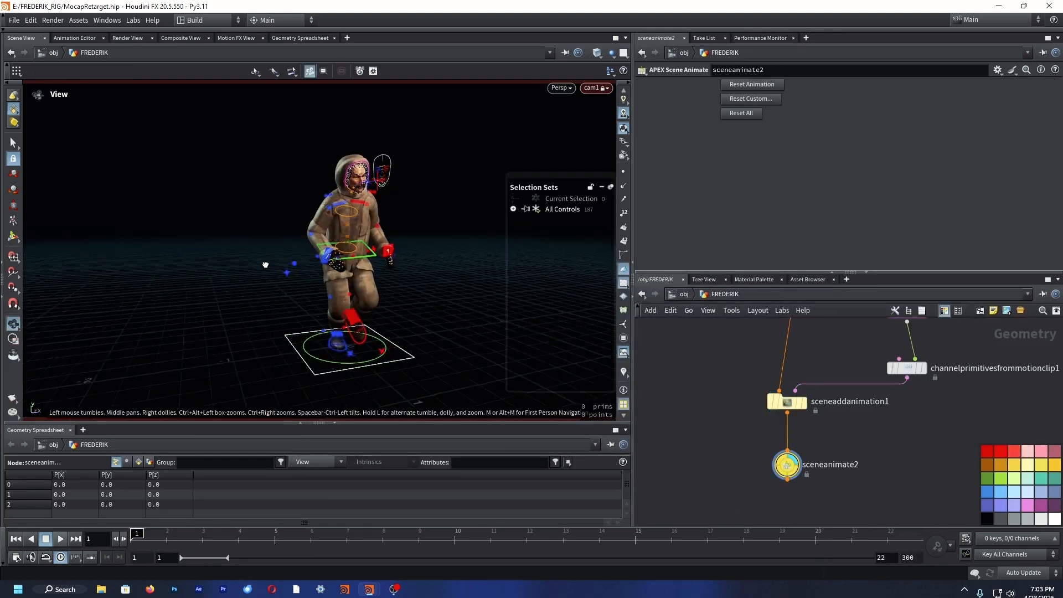
Set the viewport background colour scheme to Dark Grey, play the animation, and scrub to frame 4.
{"action": "key", "text": "d"}
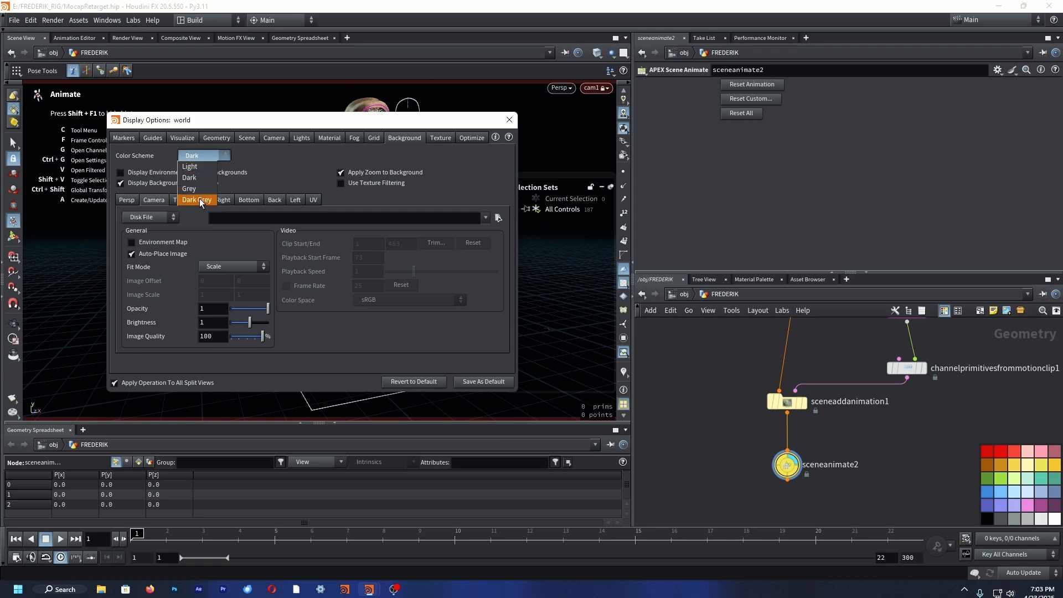
{"action": "left_click", "coordinate": [200, 201]}
{"action": "left_click", "coordinate": [508, 120]}
{"action": "left_click", "coordinate": [60, 538]}
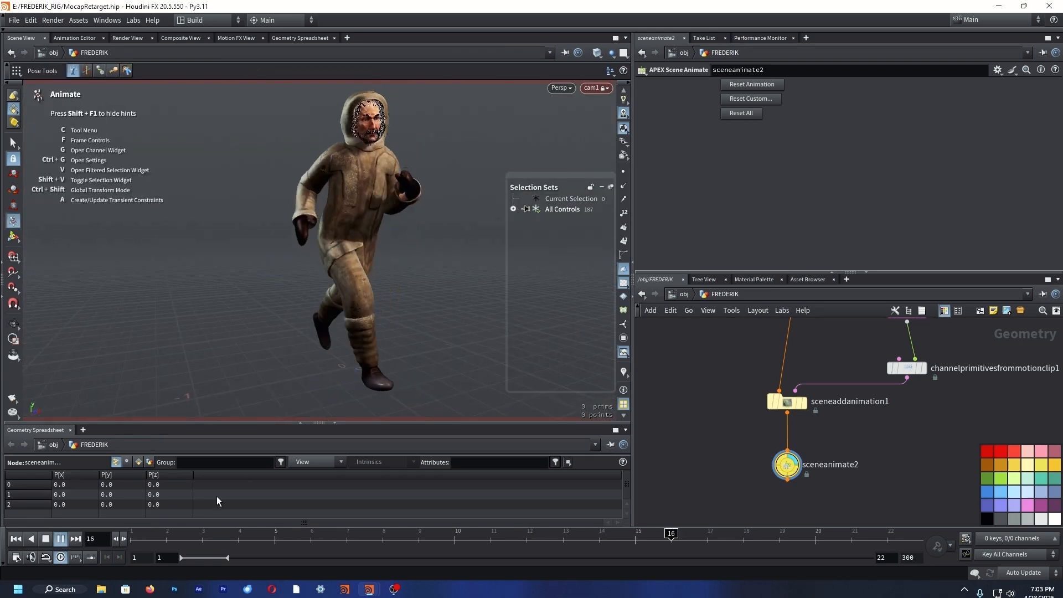
{"action": "left_click_drag", "start_coordinate": [218, 539], "coordinate": [239, 545]}
Try moving the red foot and hand controls on frame 4, undoing each move.
{"action": "left_click", "coordinate": [375, 353]}
{"action": "left_click_drag", "start_coordinate": [374, 352], "coordinate": [371, 320]}
{"action": "key", "text": "ctrl+z"}
{"action": "left_click", "coordinate": [430, 186]}
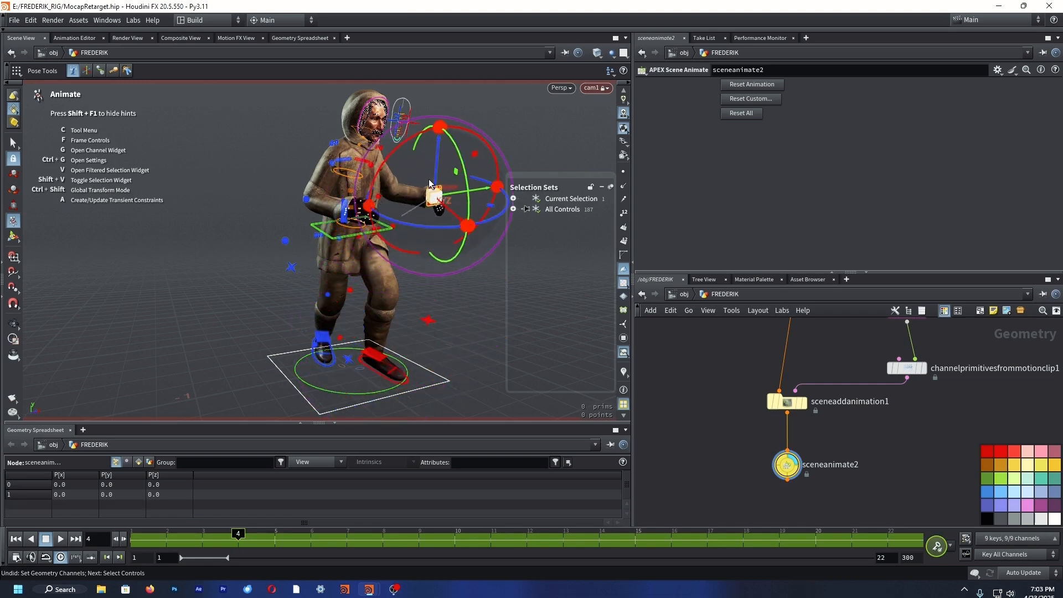
{"action": "left_click_drag", "start_coordinate": [431, 185], "coordinate": [412, 185]}
{"action": "key", "text": "ctrl+z"}
{"action": "left_click", "coordinate": [475, 288]}
Group the main character chain in a grey network box and the control extract and update nodes in an orange one.
{"action": "key", "text": "alt+Tab"}
{"action": "left_click", "coordinate": [836, 375]}
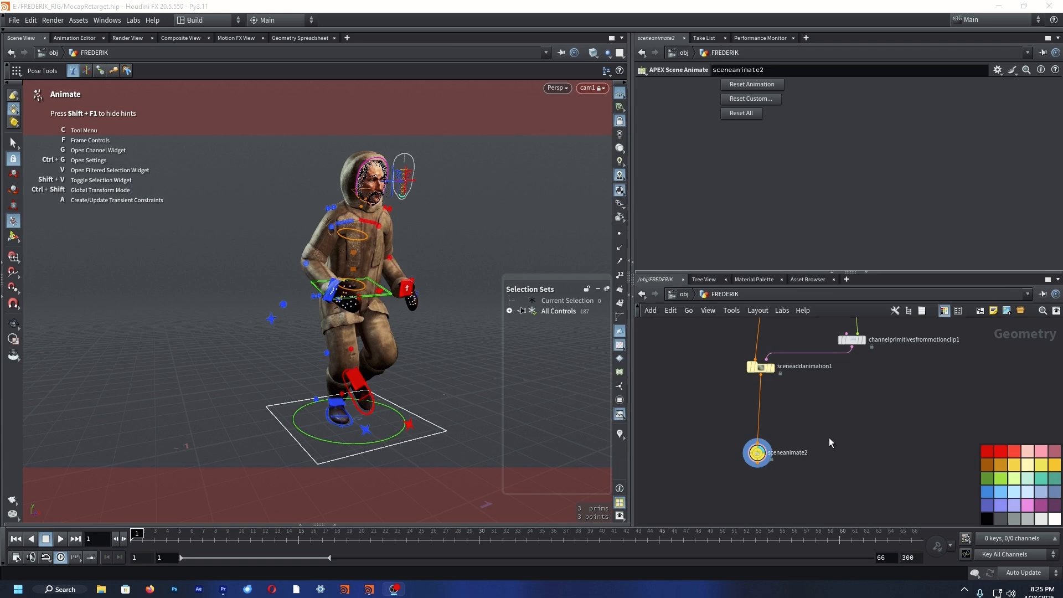
{"action": "scroll", "coordinate": [829, 437], "scroll_direction": "down", "scroll_amount": 6}
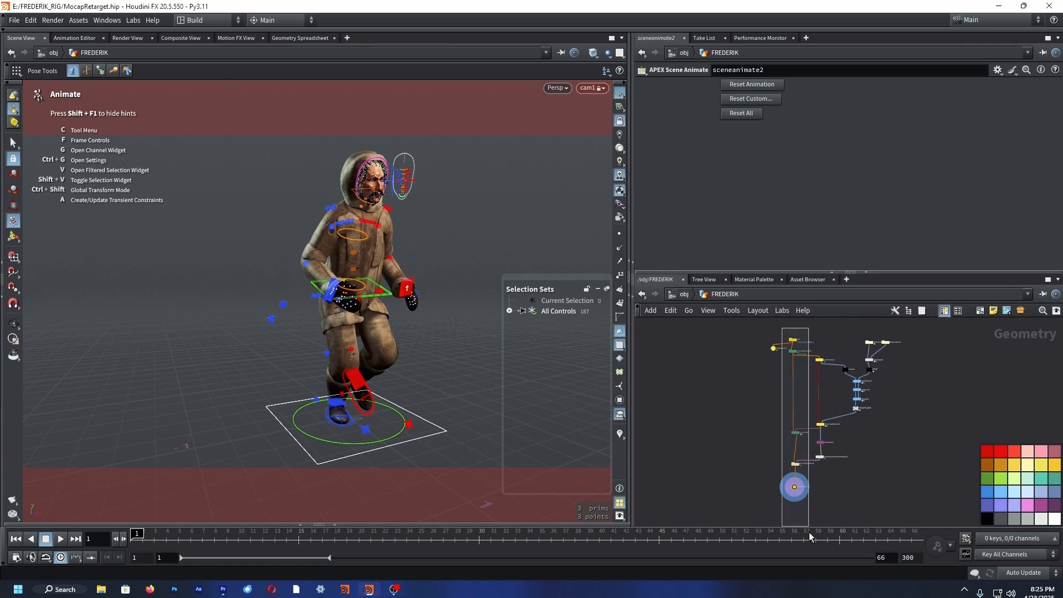
{"action": "left_click_drag", "start_coordinate": [808, 532], "coordinate": [808, 531]}
{"action": "left_click_drag", "start_coordinate": [804, 338], "coordinate": [828, 442]}
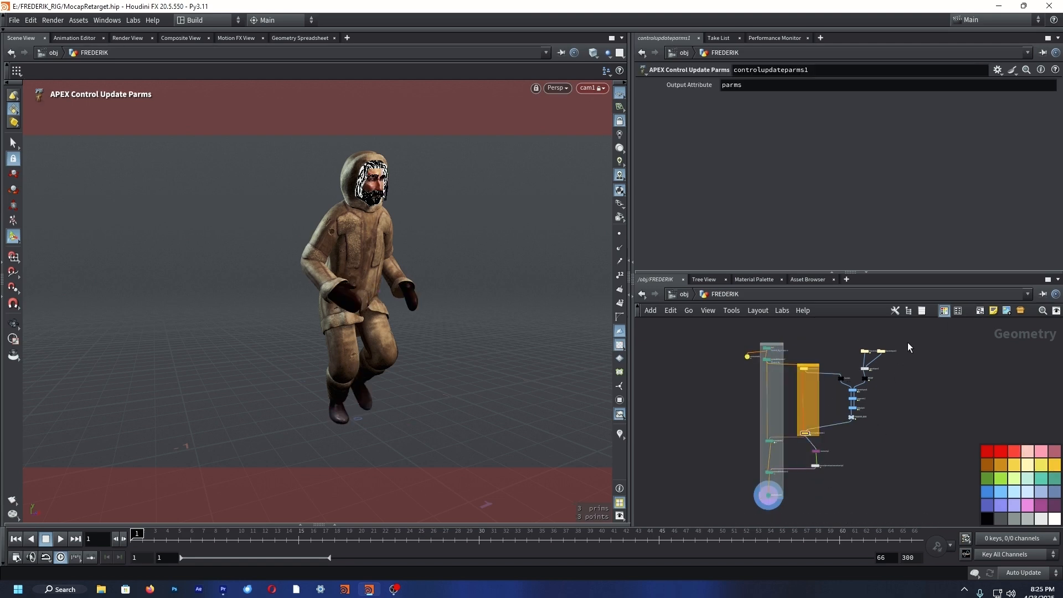
Group the retargeting nodes in a blue network box, and motionclip1 with its channel primitives node in a red one.
{"action": "left_click_drag", "start_coordinate": [835, 426], "coordinate": [834, 428]}
{"action": "left_click", "coordinate": [979, 311]}
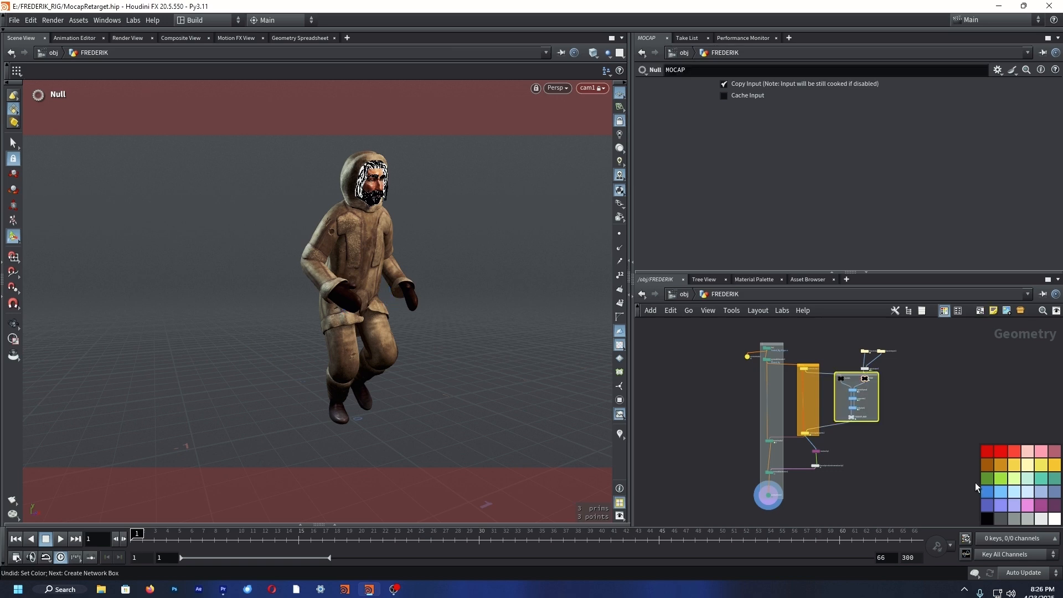
{"action": "scroll", "coordinate": [835, 457], "scroll_direction": "up", "scroll_amount": 3}
{"action": "left_click_drag", "start_coordinate": [844, 433], "coordinate": [801, 482]}
{"action": "left_click_drag", "start_coordinate": [808, 469], "coordinate": [791, 467]}
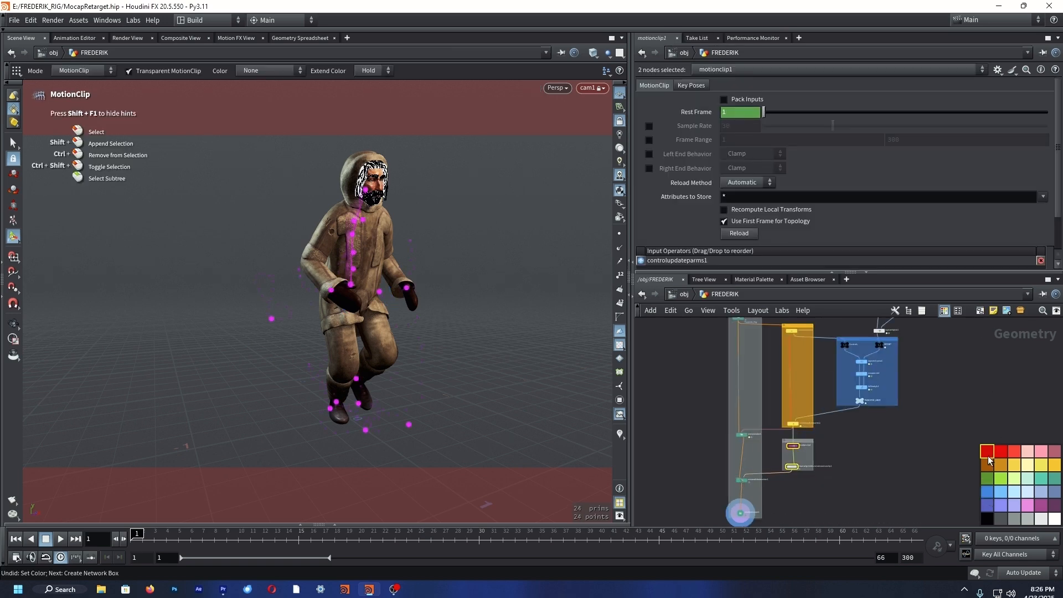
{"action": "scroll", "coordinate": [896, 469], "scroll_direction": "down", "scroll_amount": 2}
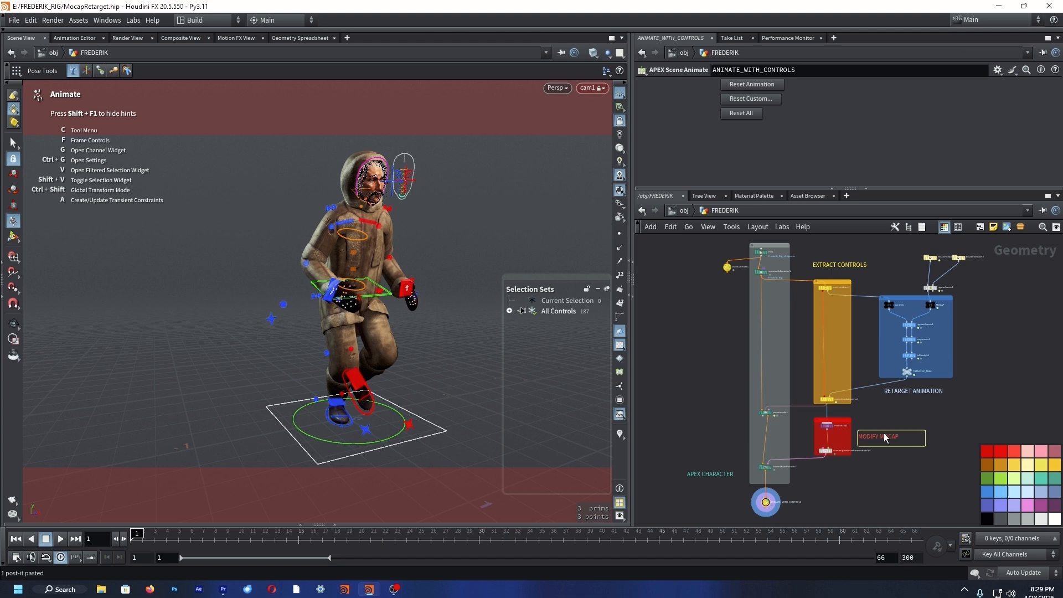
Select and display the motionclip1 node inside the red MODIFY MOCAP network box.
{"action": "scroll", "coordinate": [838, 450], "scroll_direction": "up", "scroll_amount": 8}
{"action": "left_click", "coordinate": [796, 371]}
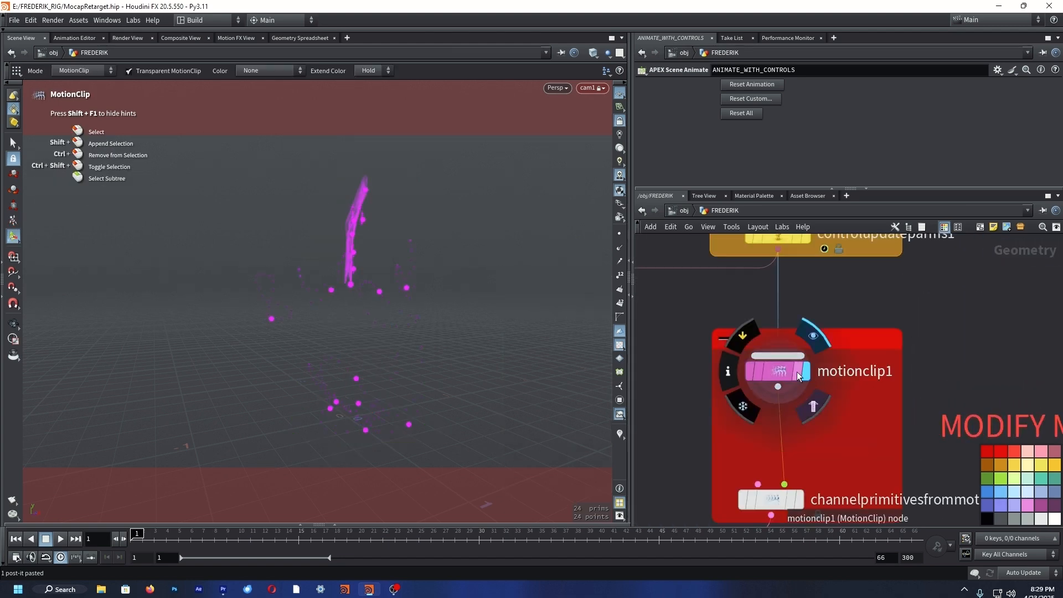
{"action": "key", "text": "ctrl+Up"}
{"action": "scroll", "coordinate": [654, 431], "scroll_direction": "down", "scroll_amount": 5}
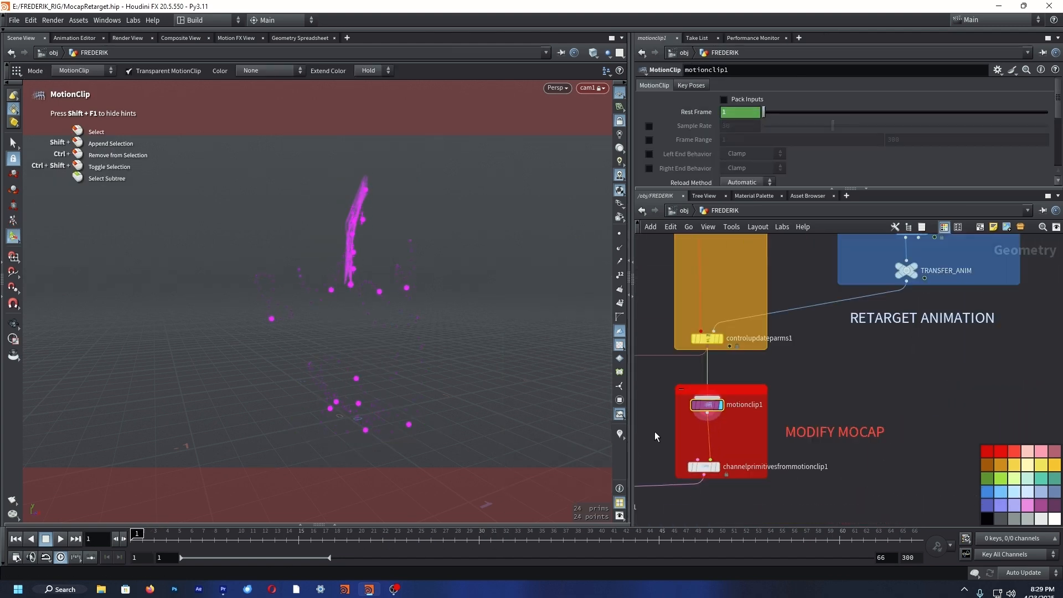
Display the sceneaddanimation1 node and scrub the timeline back to frame 1 to check the mocap on the character.
{"action": "middle_click_drag", "start_coordinate": [654, 431], "coordinate": [872, 367]}
{"action": "scroll", "coordinate": [792, 440], "scroll_direction": "up", "scroll_amount": 4}
{"action": "left_click", "coordinate": [794, 440]}
{"action": "left_click_drag", "start_coordinate": [250, 540], "coordinate": [132, 541]}
Insert a MotionClip Cycle node between motionclip1 and the channel primitives node inside the red network box.
{"action": "scroll", "coordinate": [821, 359], "scroll_direction": "down", "scroll_amount": 3}
{"action": "middle_click_drag", "start_coordinate": [948, 304], "coordinate": [860, 361]}
{"action": "scroll", "coordinate": [860, 360], "scroll_direction": "up", "scroll_amount": 4}
{"action": "key", "text": "Tab"}
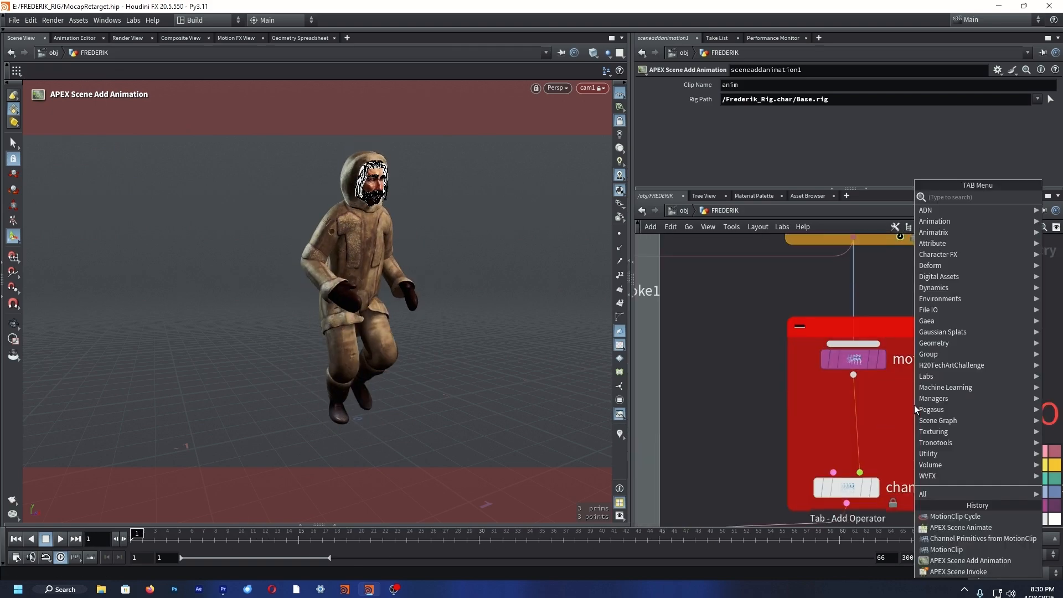
{"action": "type", "text": "cycle"}
{"action": "key", "text": "Return"}
{"action": "left_click", "coordinate": [856, 413]}
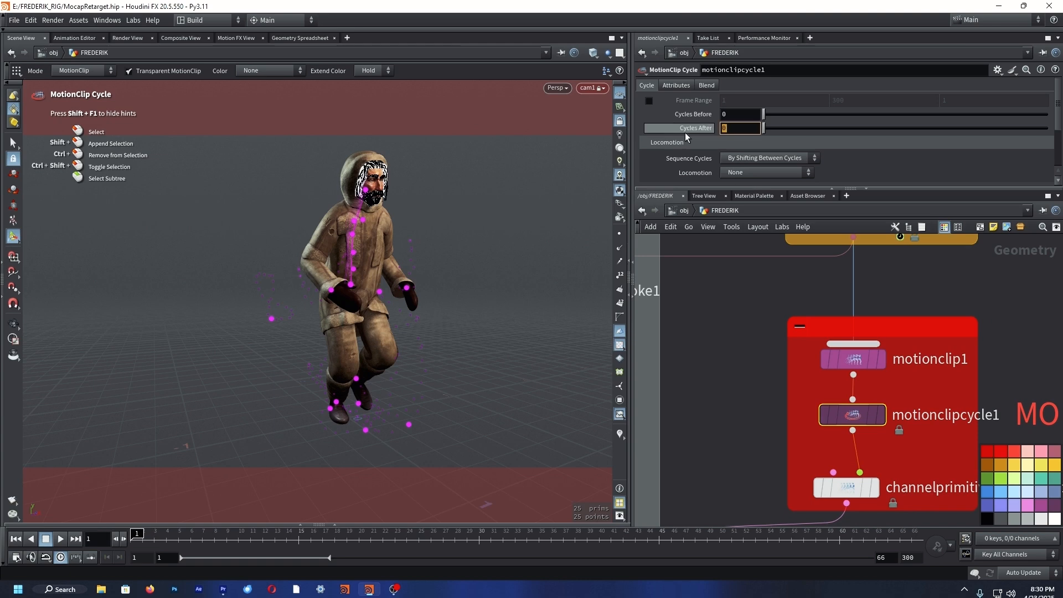
Set Cycles After to 6 on motionclipcycle1 and scrub to frame 64.
{"action": "type", "text": "6"}
{"action": "key", "text": "Return"}
{"action": "key", "text": "Up"}
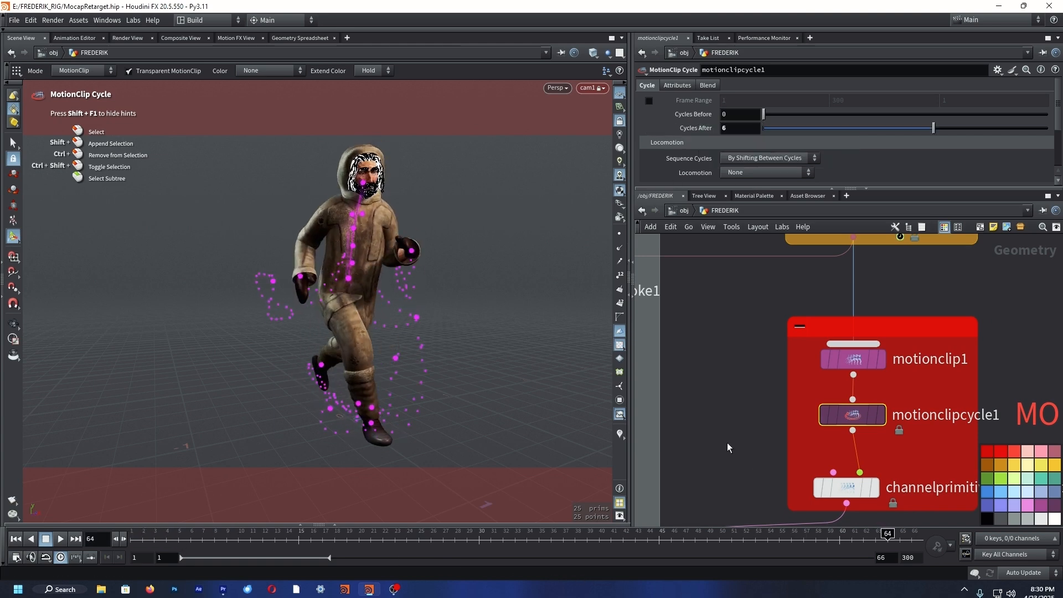
Display sceneaddanimation1, and select and display the ANIMATE_WITH_CONTROLS node below it.
{"action": "scroll", "coordinate": [726, 443], "scroll_direction": "down", "scroll_amount": 1}
{"action": "middle_click_drag", "start_coordinate": [726, 443], "coordinate": [940, 313]}
{"action": "left_click", "coordinate": [791, 430]}
{"action": "scroll", "coordinate": [880, 460], "scroll_direction": "down", "scroll_amount": 3}
{"action": "middle_click_drag", "start_coordinate": [895, 469], "coordinate": [913, 360]}
{"action": "scroll", "coordinate": [907, 365], "scroll_direction": "up", "scroll_amount": 3}
{"action": "left_click", "coordinate": [825, 423]}
{"action": "left_click", "coordinate": [797, 451]}
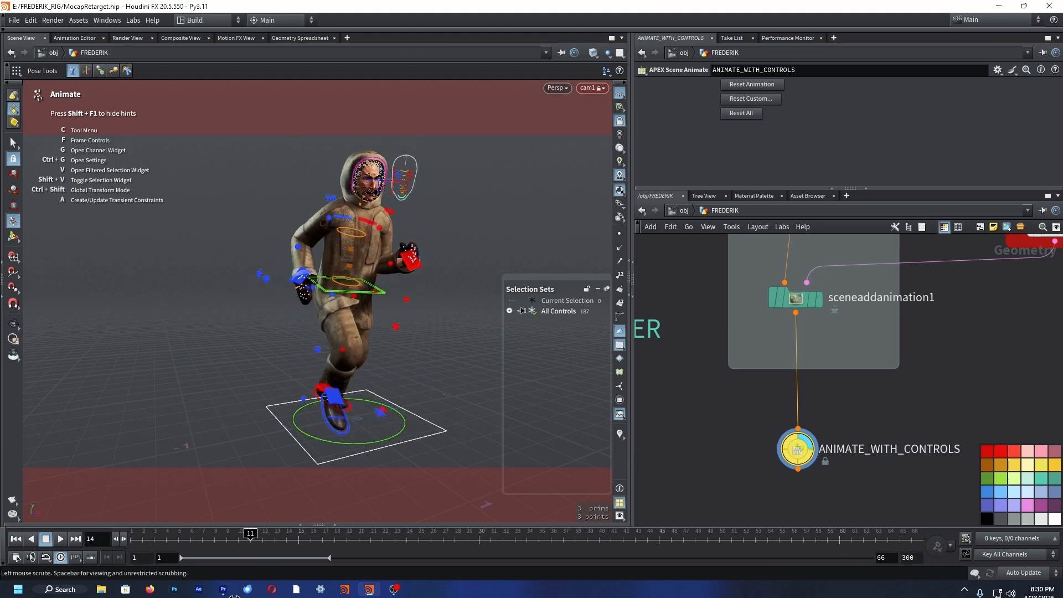
Open the APEX Animation Layers pane beside the viewport, and widen the viewport to frame the character.
{"action": "left_click_drag", "start_coordinate": [628, 66], "coordinate": [391, 76]}
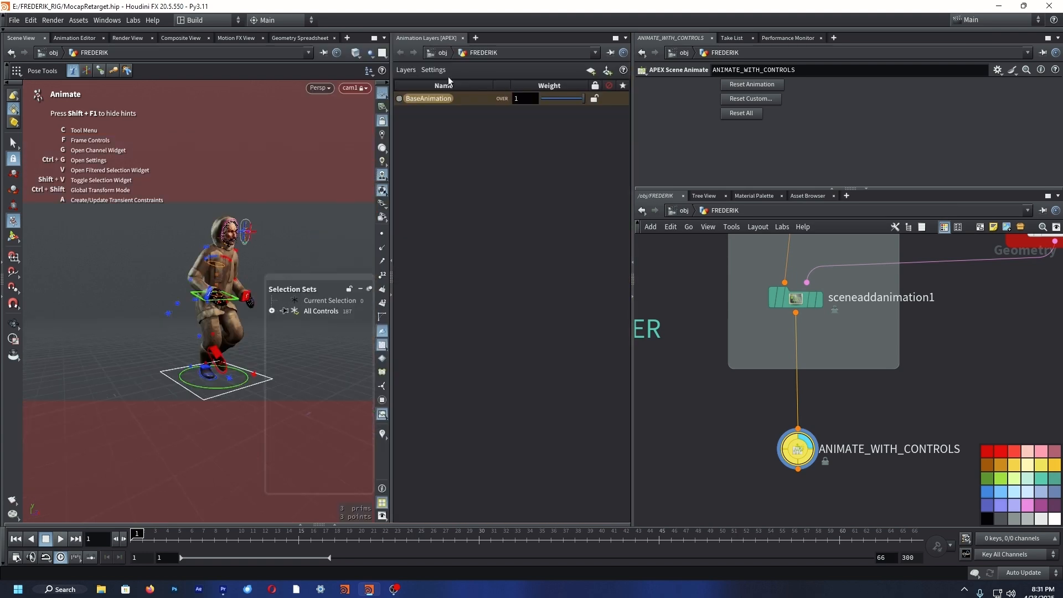
{"action": "left_click_drag", "start_coordinate": [390, 332], "coordinate": [455, 332]}
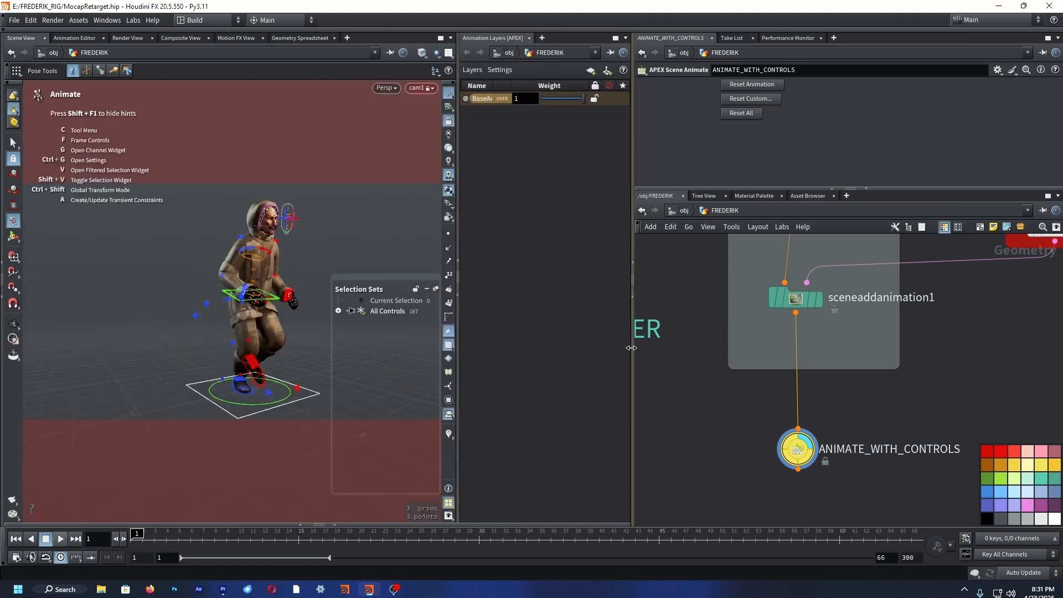
{"action": "left_click_drag", "start_coordinate": [631, 338], "coordinate": [817, 354]}
{"action": "left_click_drag", "start_coordinate": [588, 368], "coordinate": [607, 367]}
{"action": "right_click_drag", "start_coordinate": [360, 363], "coordinate": [427, 351], "text": "alt"}
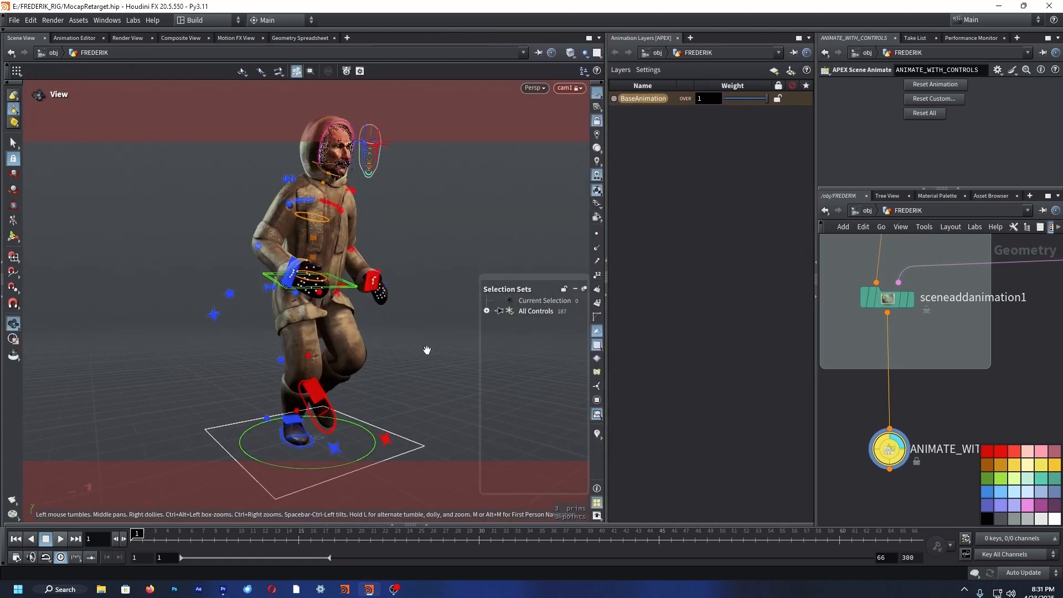
{"action": "left_click_drag", "start_coordinate": [426, 351], "coordinate": [402, 387], "text": "alt"}
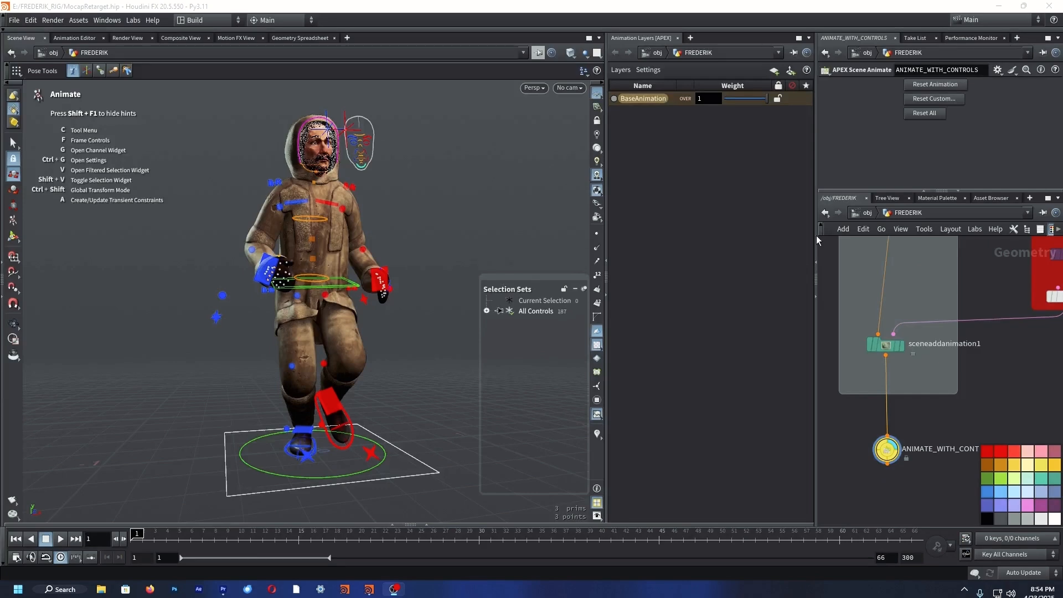
Select both hand IK controls, the star-shaped elbow control of each arm and the head control.
{"action": "mouse_move", "coordinate": [178, 330]}
{"action": "left_mouse_down", "text": "alt"}
{"action": "mouse_move", "coordinate": [197, 337]}
{"action": "mouse_move", "coordinate": [189, 344]}
{"action": "left_mouse_up", "text": "alt"}
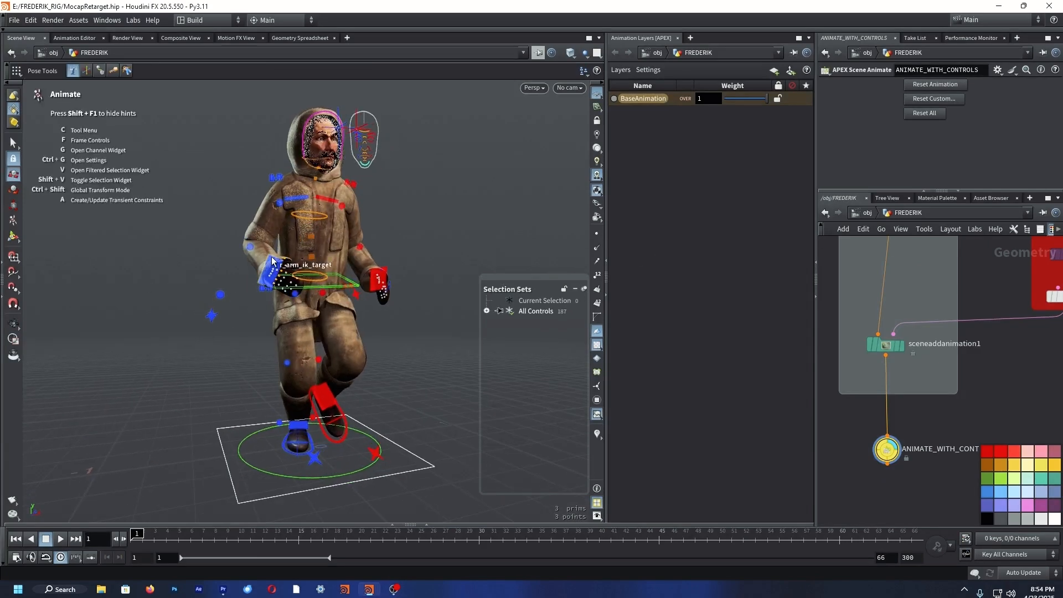
{"action": "left_click", "coordinate": [269, 271]}
{"action": "left_click", "coordinate": [379, 278], "text": "shift"}
{"action": "left_click_drag", "start_coordinate": [209, 230], "coordinate": [206, 244], "text": "alt"}
{"action": "left_click", "coordinate": [210, 316], "text": "shift"}
{"action": "left_click_drag", "start_coordinate": [210, 318], "coordinate": [239, 331], "text": "alt"}
{"action": "left_click", "coordinate": [441, 281], "text": "shift"}
{"action": "left_click_drag", "start_coordinate": [439, 283], "coordinate": [413, 290], "text": "alt"}
{"action": "left_click", "coordinate": [332, 166], "text": "shift"}
Create an animation layer from the selected controls and clear the selection.
{"action": "left_click", "coordinate": [621, 69]}
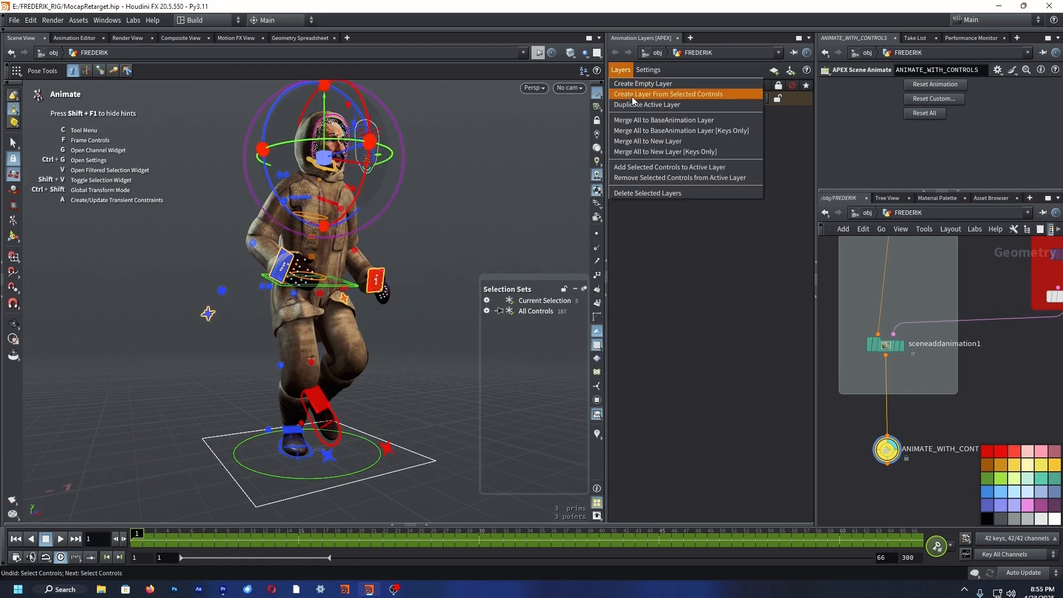
{"action": "left_click", "coordinate": [632, 96]}
{"action": "left_click_drag", "start_coordinate": [282, 402], "coordinate": [310, 394], "text": "alt"}
{"action": "left_click", "coordinate": [468, 375]}
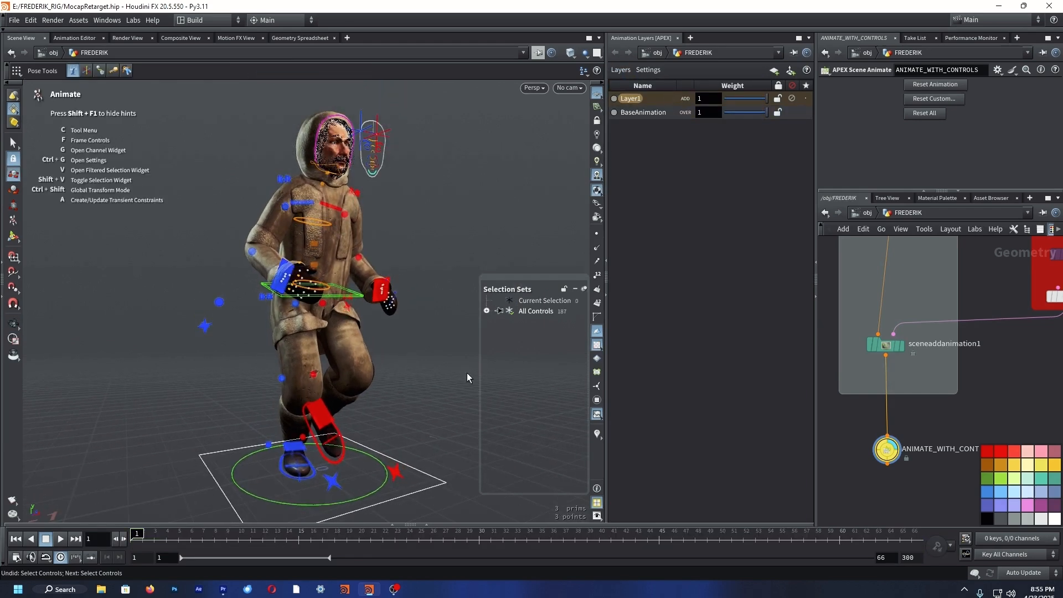
Pose the blue hand control in front of the chest on Layer1 at frame 4 and select its elbow control.
{"action": "left_click_drag", "start_coordinate": [464, 376], "coordinate": [370, 421], "text": "alt"}
{"action": "left_click_drag", "start_coordinate": [150, 534], "coordinate": [323, 535]}
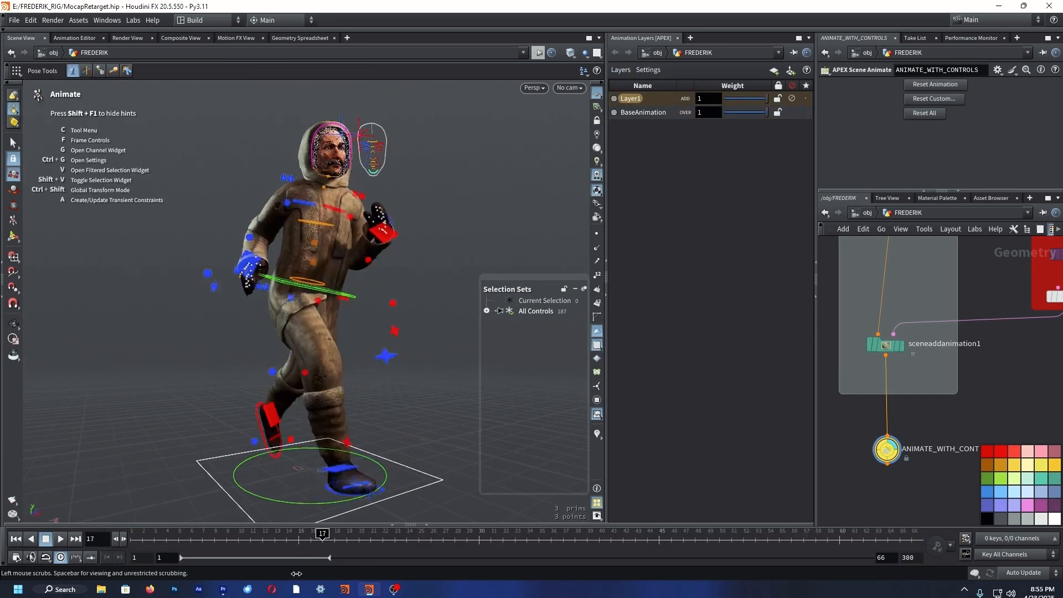
{"action": "left_click_drag", "start_coordinate": [362, 281], "coordinate": [408, 254]}
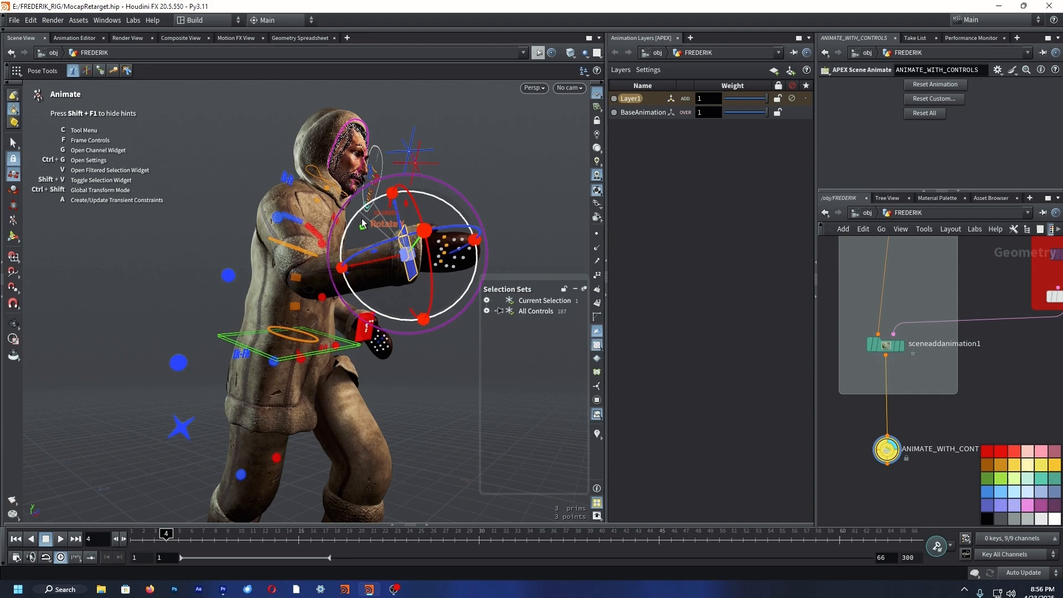
{"action": "left_click_drag", "start_coordinate": [361, 223], "coordinate": [362, 224]}
{"action": "left_click_drag", "start_coordinate": [392, 287], "coordinate": [301, 339], "text": "alt"}
{"action": "left_click", "coordinate": [268, 349]}
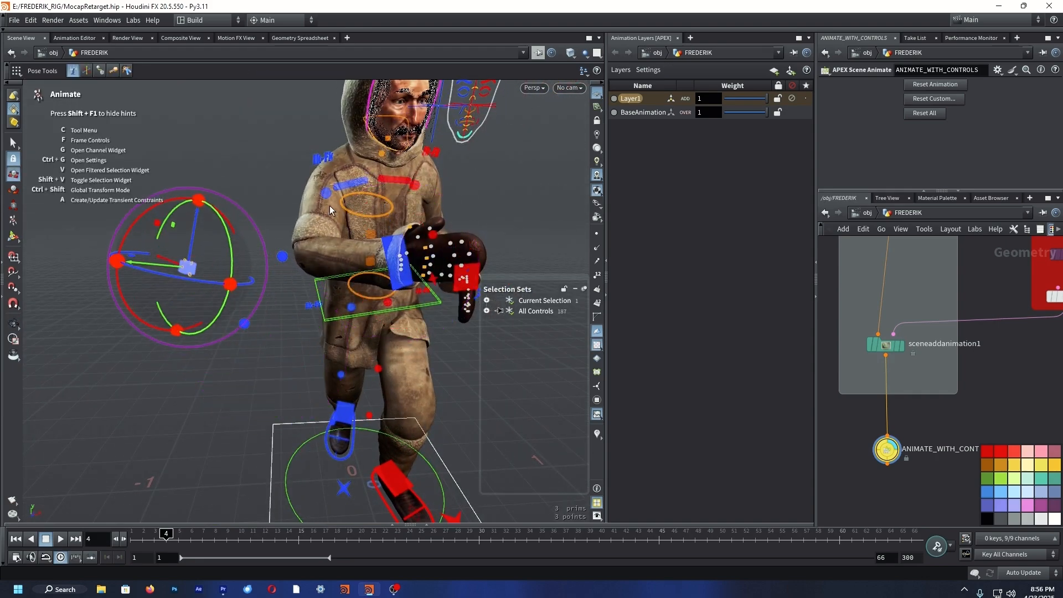
Rotate the head control on Layer1 at frame 30 and scrub through the timeline to review it.
{"action": "left_click_drag", "start_coordinate": [166, 535], "coordinate": [479, 534]}
{"action": "left_click", "coordinate": [417, 192]}
{"action": "left_click_drag", "start_coordinate": [416, 191], "coordinate": [429, 177]}
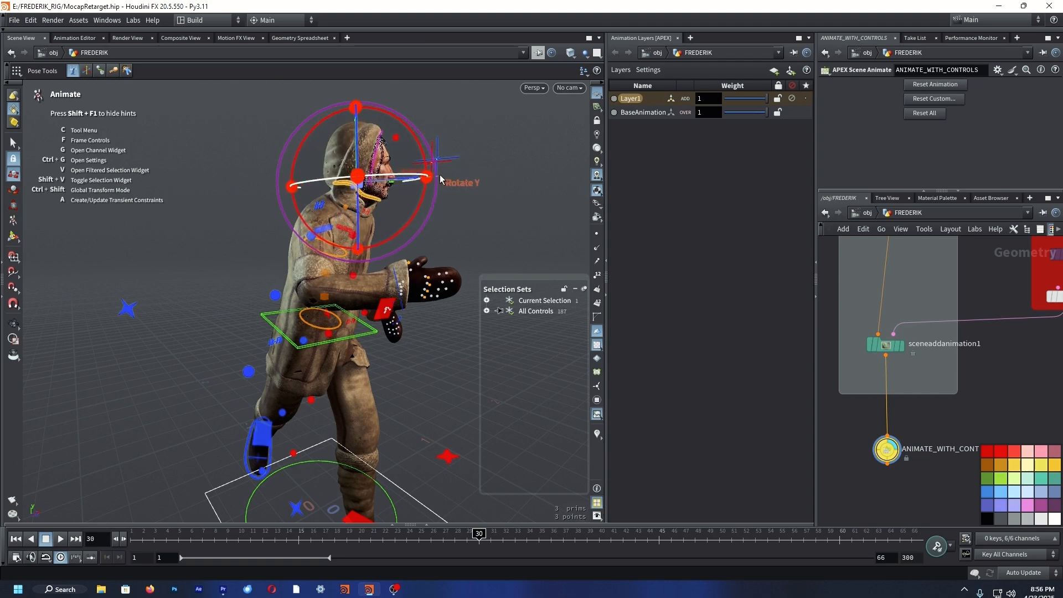
{"action": "left_click_drag", "start_coordinate": [138, 535], "coordinate": [526, 535]}
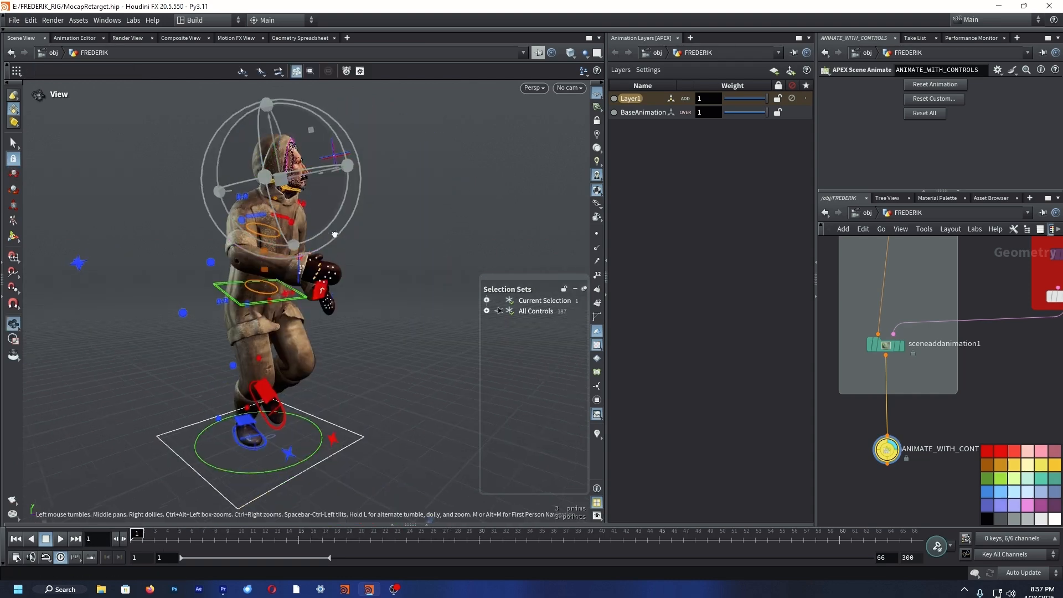
Move the red hand control outward from the body on Layer1 at frame 1 and select the chest control.
{"action": "left_click_drag", "start_coordinate": [334, 235], "coordinate": [282, 226], "text": "alt"}
{"action": "left_click", "coordinate": [375, 290]}
{"action": "left_click_drag", "start_coordinate": [375, 291], "coordinate": [394, 250]}
{"action": "left_click", "coordinate": [372, 294]}
{"action": "left_click", "coordinate": [320, 226]}
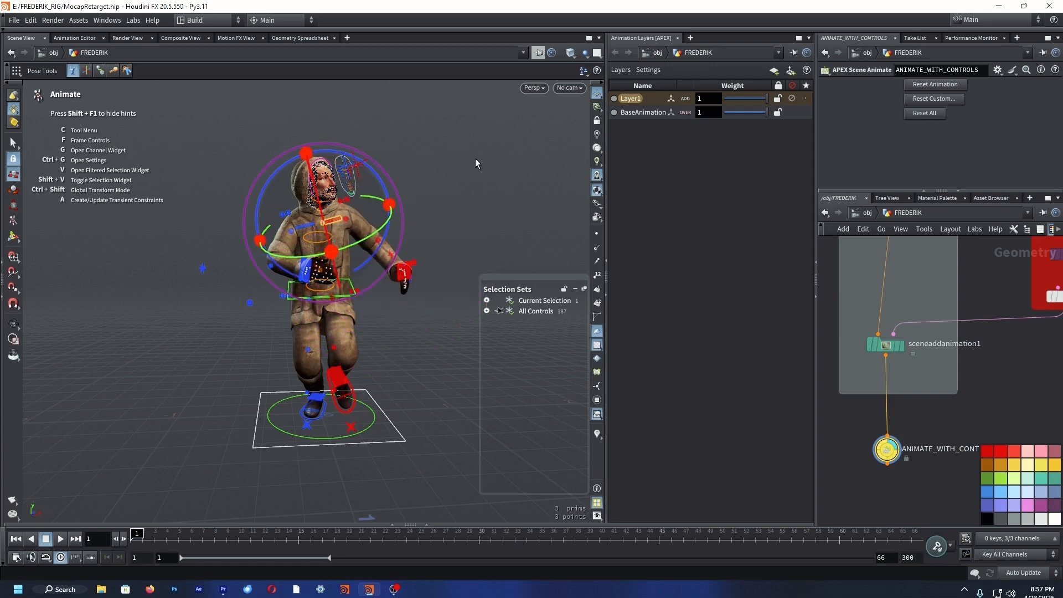
Scrub through the layered arm poses and rotate the head control on Layer1 at frame 1.
{"action": "left_click_drag", "start_coordinate": [139, 537], "coordinate": [513, 537]}
{"action": "left_click_drag", "start_coordinate": [357, 187], "coordinate": [382, 186]}
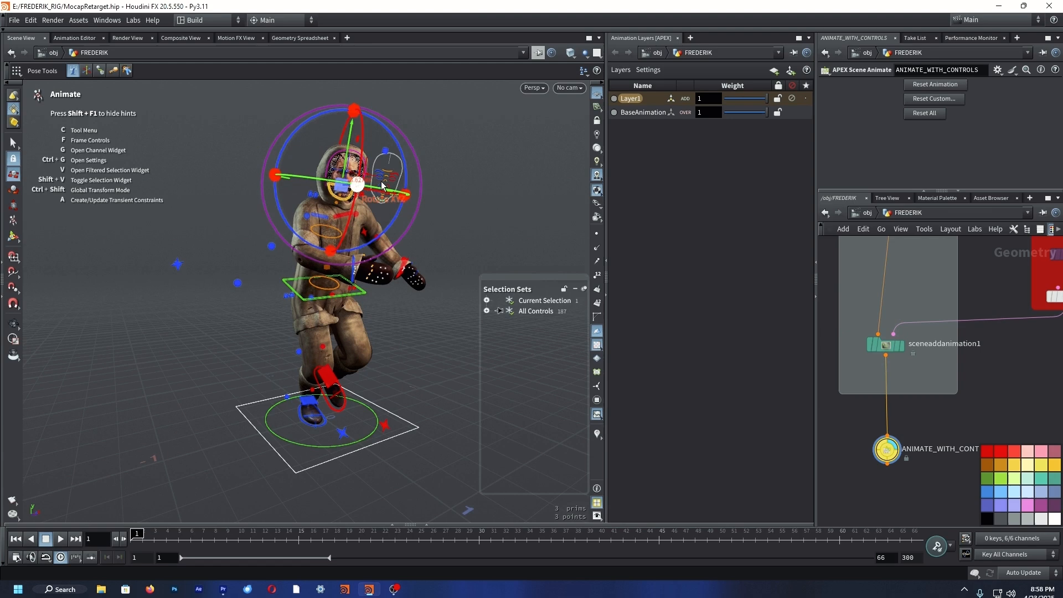
{"action": "left_click", "coordinate": [358, 288]}
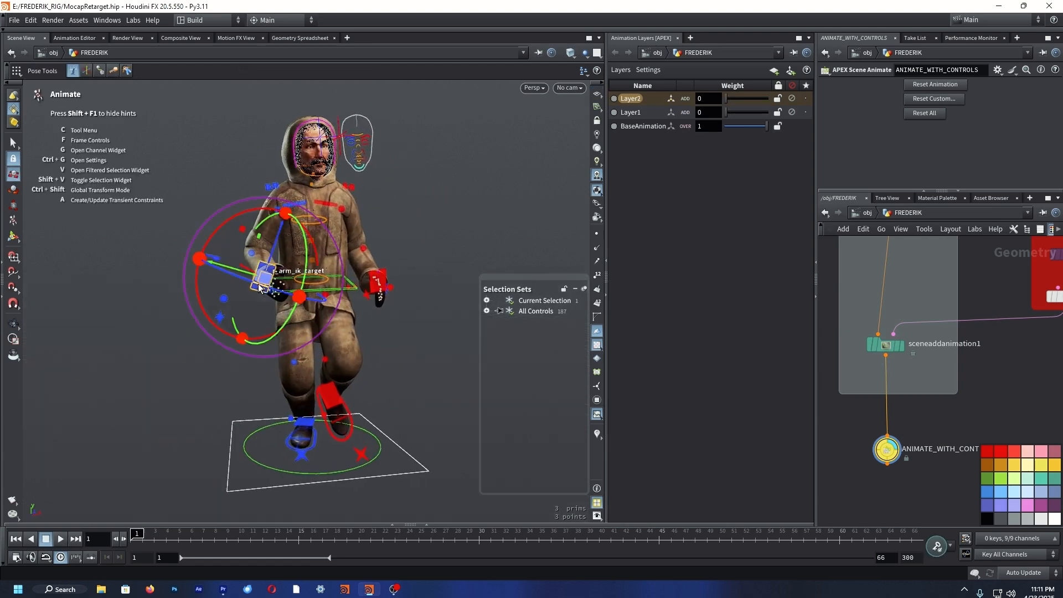
Play the animation and preview Layer2 by raising its weight to 1 and lowering it back to 0.
{"action": "left_click_drag", "start_coordinate": [277, 304], "coordinate": [387, 359], "text": "alt"}
{"action": "left_click", "coordinate": [388, 361]}
{"action": "left_click", "coordinate": [60, 540]}
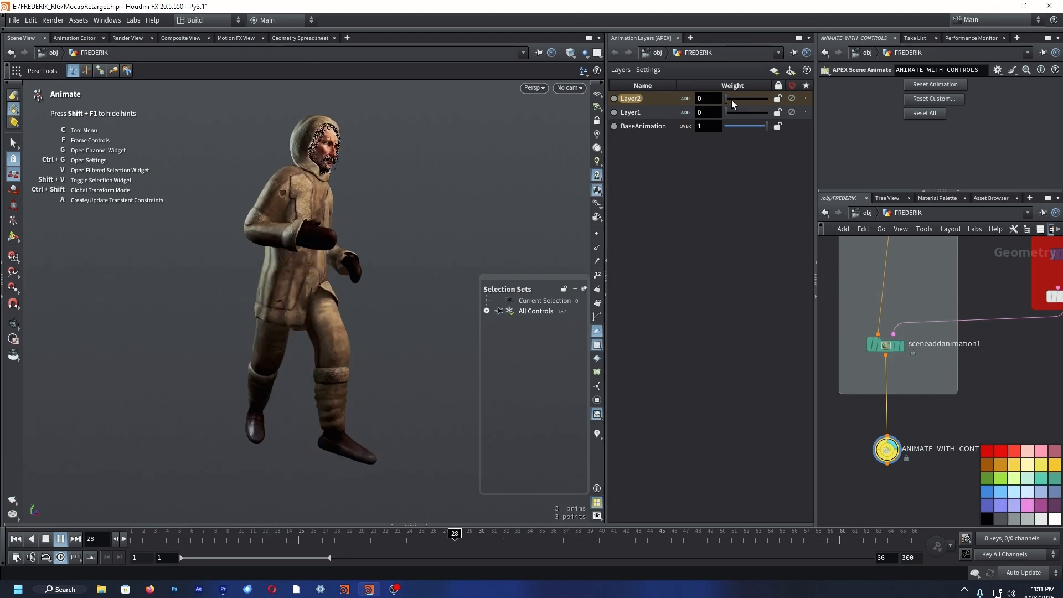
{"action": "left_click_drag", "start_coordinate": [727, 99], "coordinate": [771, 105]}
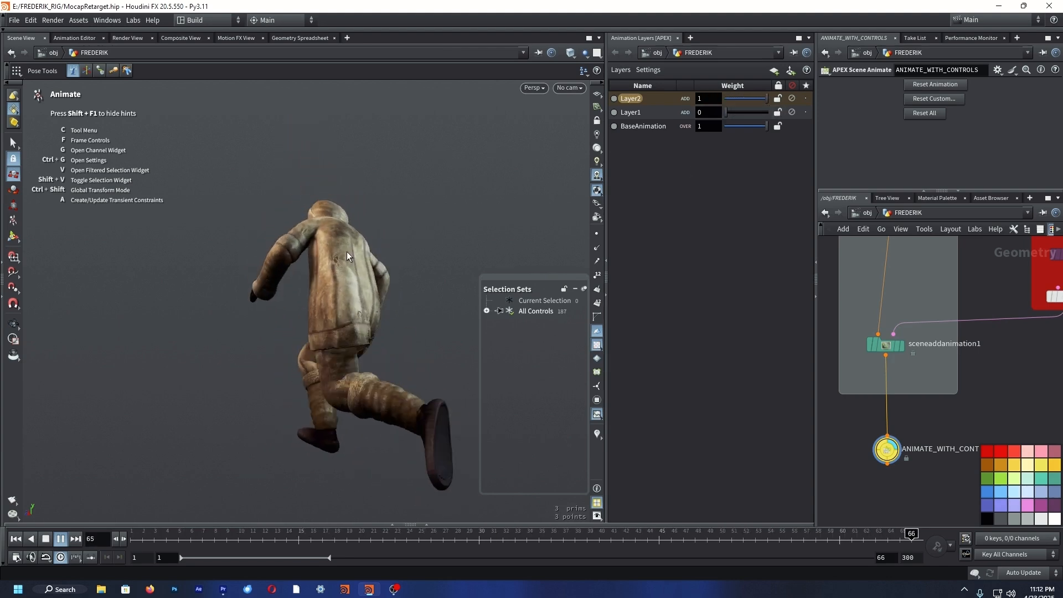
{"action": "left_click_drag", "start_coordinate": [346, 251], "coordinate": [306, 342], "text": "alt"}
{"action": "left_click_drag", "start_coordinate": [755, 99], "coordinate": [705, 102]}
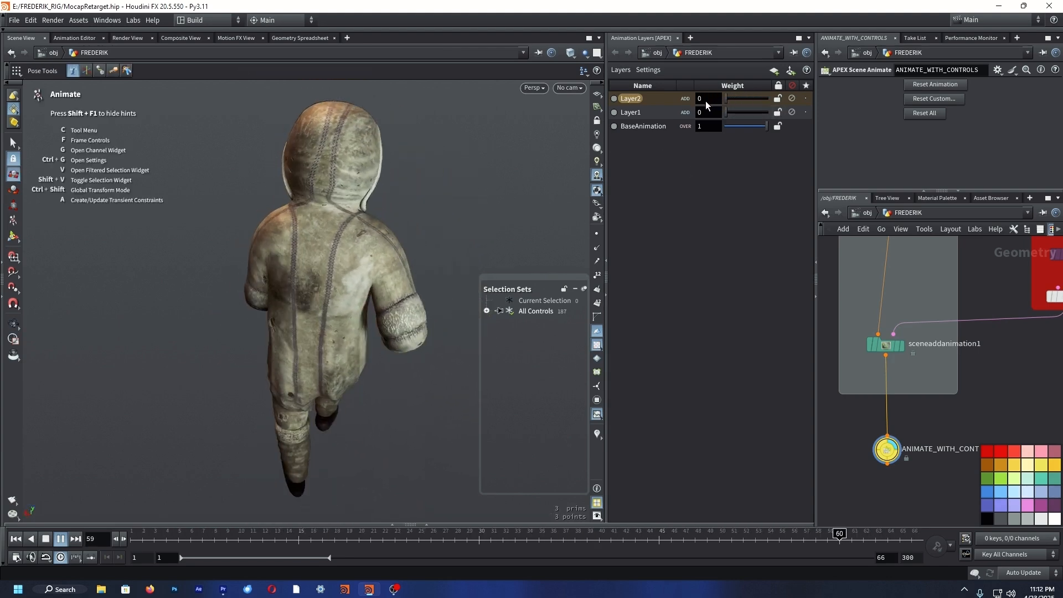
Stop playback at frame 16, select the cog control and restart playback.
{"action": "left_click", "coordinate": [315, 538]}
{"action": "left_click", "coordinate": [351, 366]}
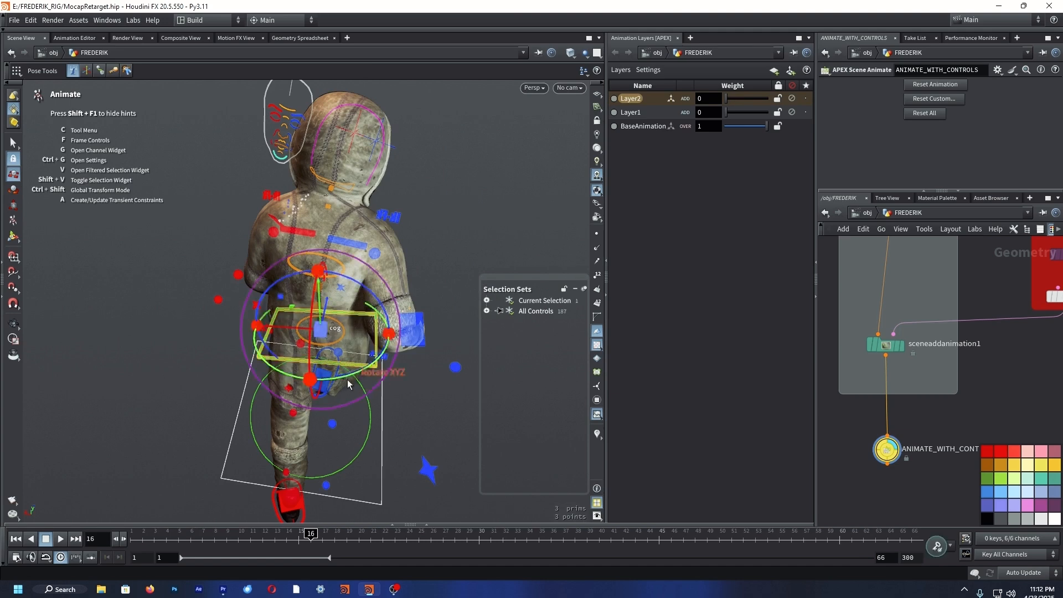
{"action": "left_click", "coordinate": [61, 539]}
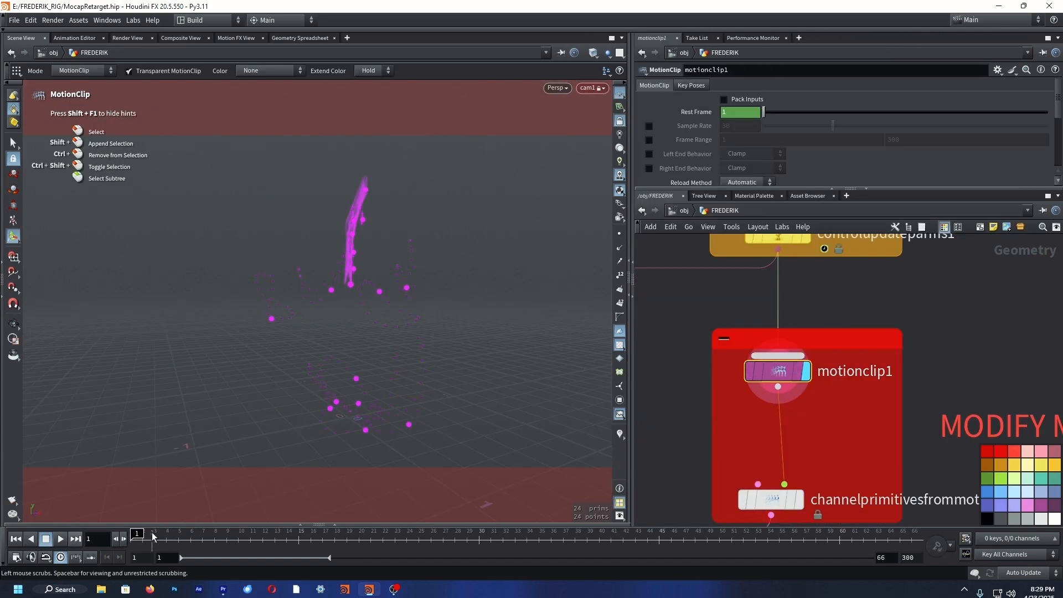
Select and display sceneaddanimation1, and scrub through the animation back to frame 1.
{"action": "scroll", "coordinate": [637, 452], "scroll_direction": "down", "scroll_amount": 4}
{"action": "middle_click_drag", "start_coordinate": [641, 451], "coordinate": [844, 385]}
{"action": "scroll", "coordinate": [730, 460], "scroll_direction": "up", "scroll_amount": 3}
{"action": "left_click", "coordinate": [795, 439]}
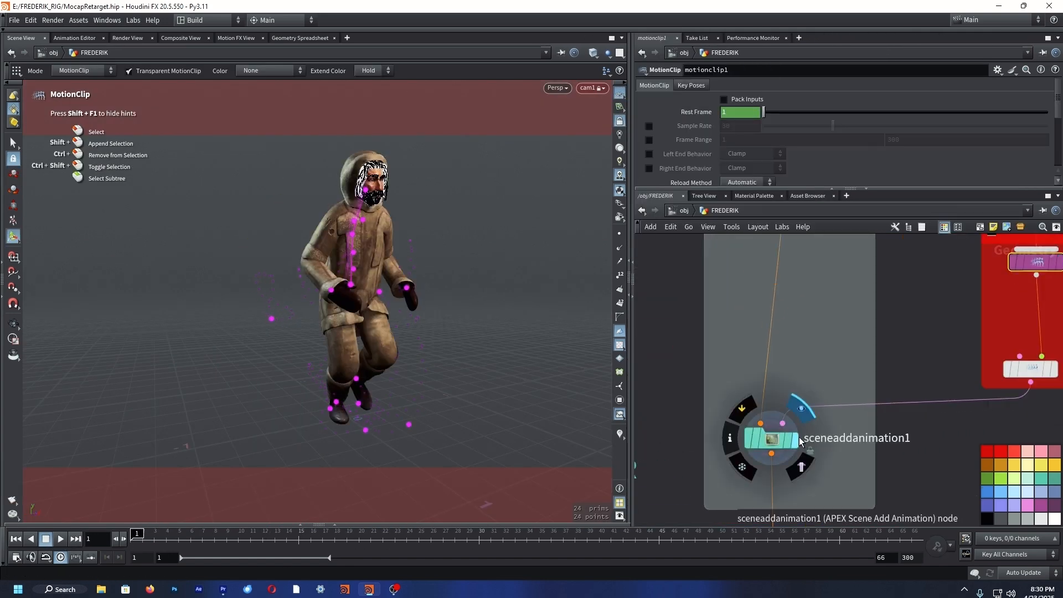
{"action": "left_click", "coordinate": [774, 439]}
{"action": "left_click_drag", "start_coordinate": [138, 543], "coordinate": [485, 547]}
{"action": "left_click_drag", "start_coordinate": [845, 541], "coordinate": [135, 542]}
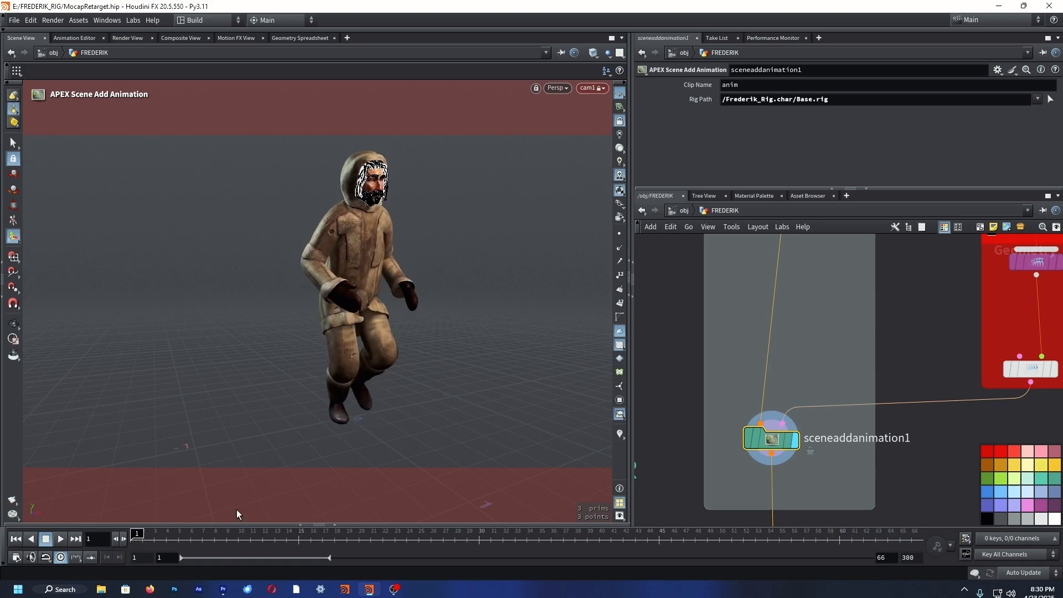
Insert a MotionClip Cycle node after motionclip1 in the red network box and set its Cycles After to 6.
{"action": "scroll", "coordinate": [690, 451], "scroll_direction": "down", "scroll_amount": 4}
{"action": "scroll", "coordinate": [859, 361], "scroll_direction": "up", "scroll_amount": 5}
{"action": "key", "text": "Tab"}
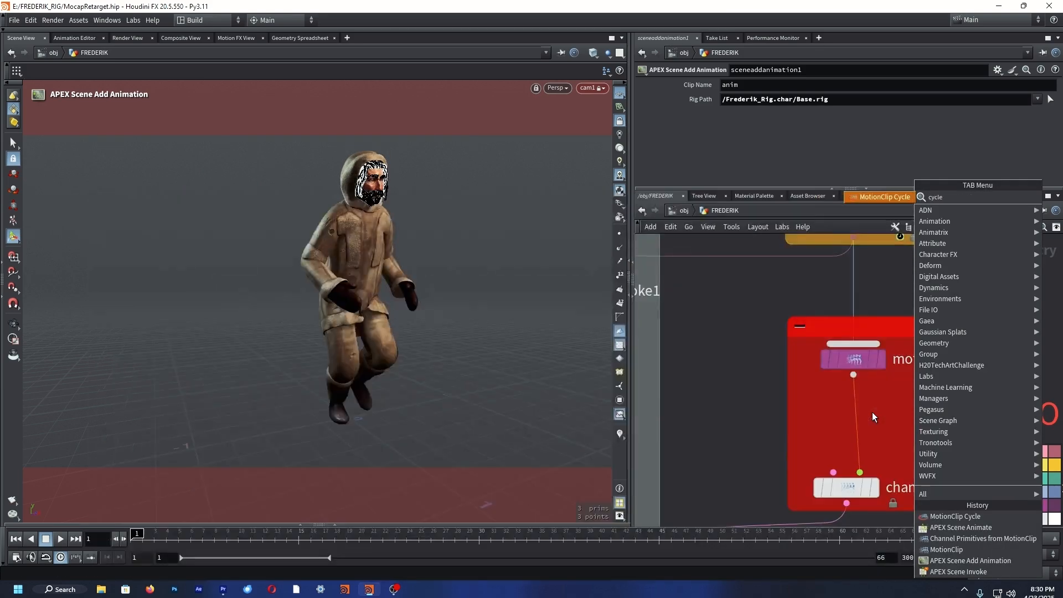
{"action": "left_click", "coordinate": [955, 516]}
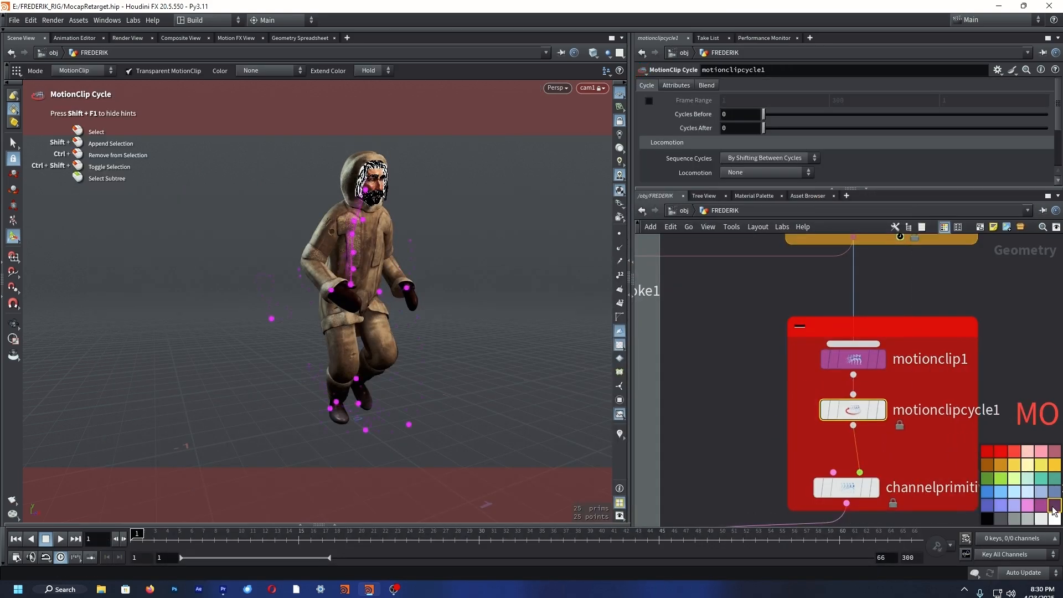
{"action": "left_click_drag", "start_coordinate": [741, 129], "coordinate": [685, 132]}
{"action": "type", "text": "6"}
{"action": "key", "text": "Return"}
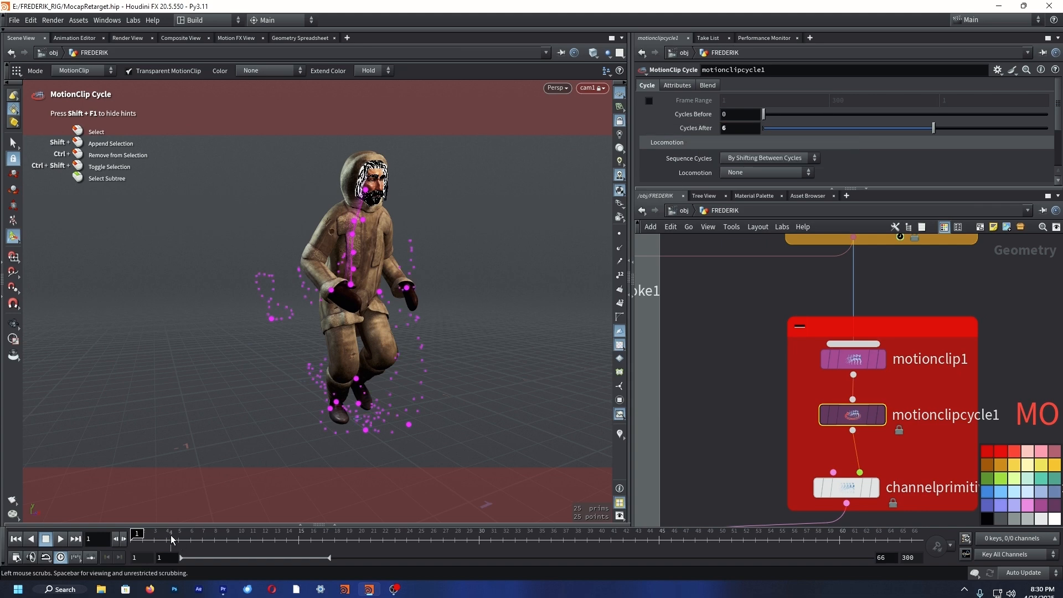
Scrub the cycled motion clip to frame 64 and display sceneaddanimation1 to check the loop.
{"action": "left_click_drag", "start_coordinate": [160, 539], "coordinate": [887, 592]}
{"action": "scroll", "coordinate": [726, 440], "scroll_direction": "down", "scroll_amount": 3}
{"action": "middle_click_drag", "start_coordinate": [726, 440], "coordinate": [902, 344]}
{"action": "scroll", "coordinate": [795, 420], "scroll_direction": "up", "scroll_amount": 2}
{"action": "left_click", "coordinate": [795, 421]}
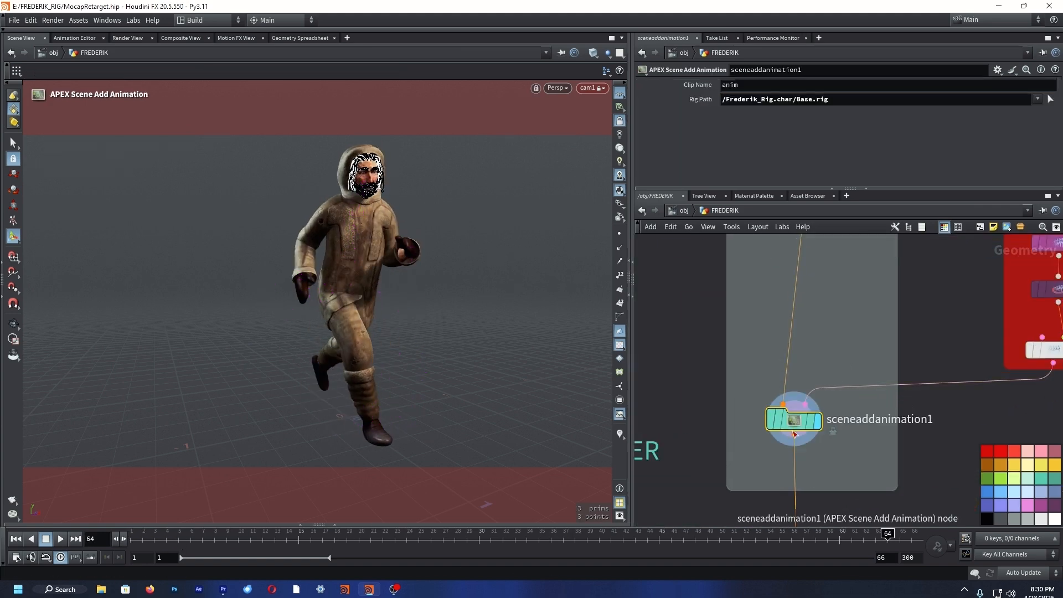
Display ANIMATE_WITH_CONTROLS, scrub its animation, and apply Reset All before returning to frame 1.
{"action": "middle_click_drag", "start_coordinate": [797, 424], "coordinate": [797, 298]}
{"action": "left_click", "coordinate": [807, 444]}
{"action": "left_click", "coordinate": [796, 453]}
{"action": "left_click_drag", "start_coordinate": [148, 538], "coordinate": [587, 532]}
{"action": "left_click", "coordinate": [743, 116]}
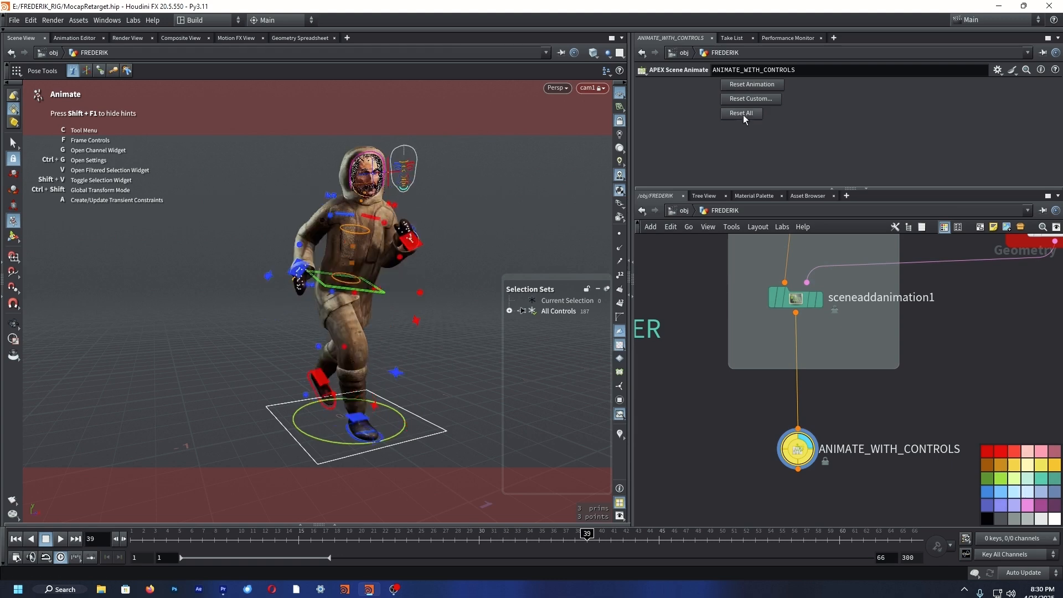
{"action": "mouse_move", "coordinate": [135, 536]}
{"action": "left_mouse_down"}
{"action": "mouse_move", "coordinate": [934, 549]}
{"action": "mouse_move", "coordinate": [133, 540]}
{"action": "left_mouse_up"}
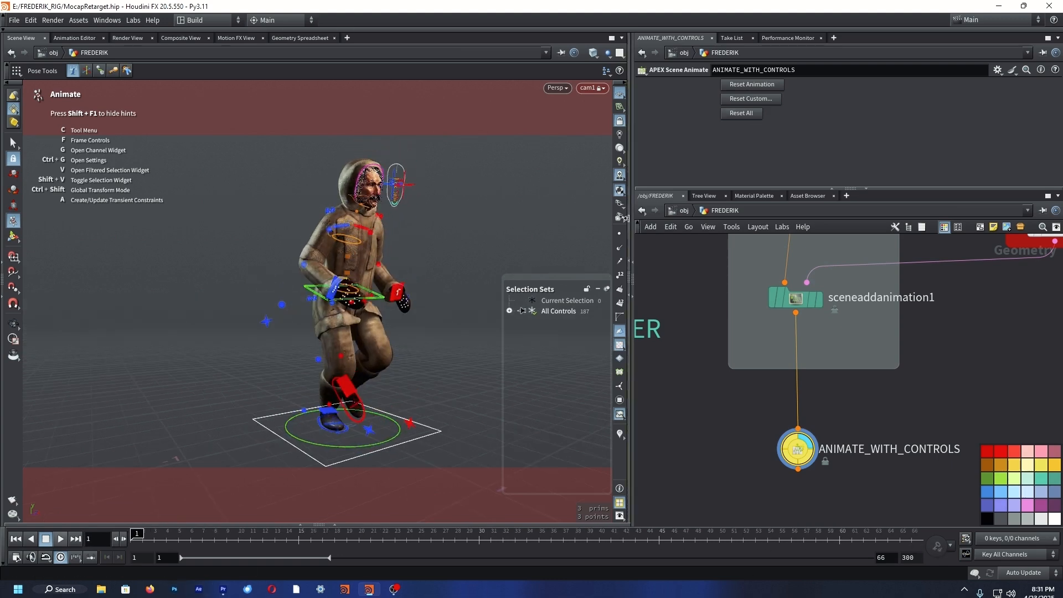
Split the viewport pane to show APEX Animation Layers alongside, and enlarge the view of the character.
{"action": "left_click", "coordinate": [631, 66]}
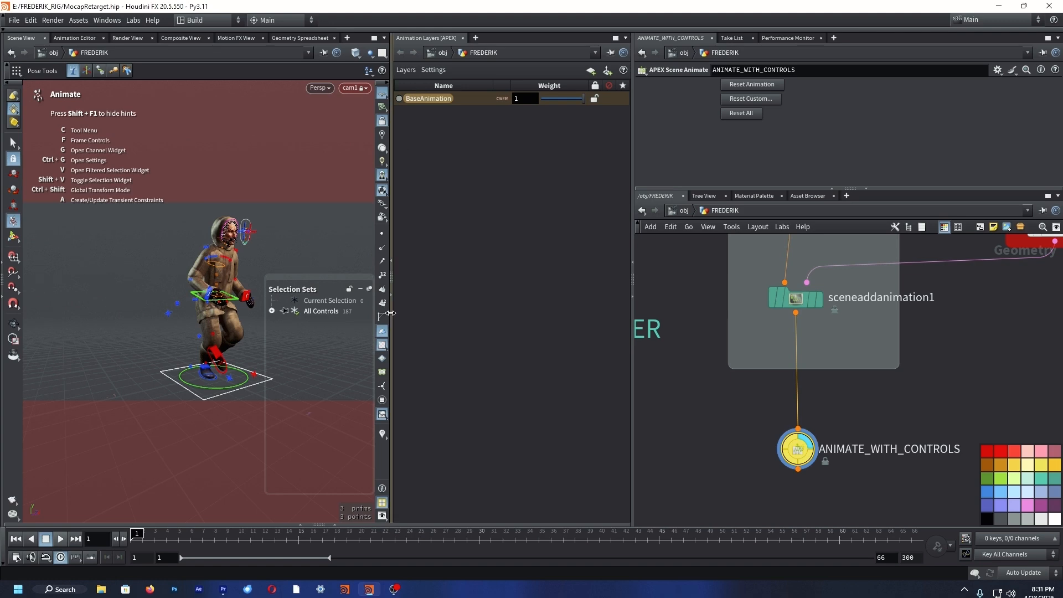
{"action": "left_click_drag", "start_coordinate": [390, 313], "coordinate": [605, 368]}
{"action": "left_click_drag", "start_coordinate": [403, 351], "coordinate": [370, 351], "text": "alt"}
{"action": "right_click_drag", "start_coordinate": [371, 351], "coordinate": [408, 387], "text": "alt"}
{"action": "left_click_drag", "start_coordinate": [408, 387], "coordinate": [393, 381], "text": "alt"}
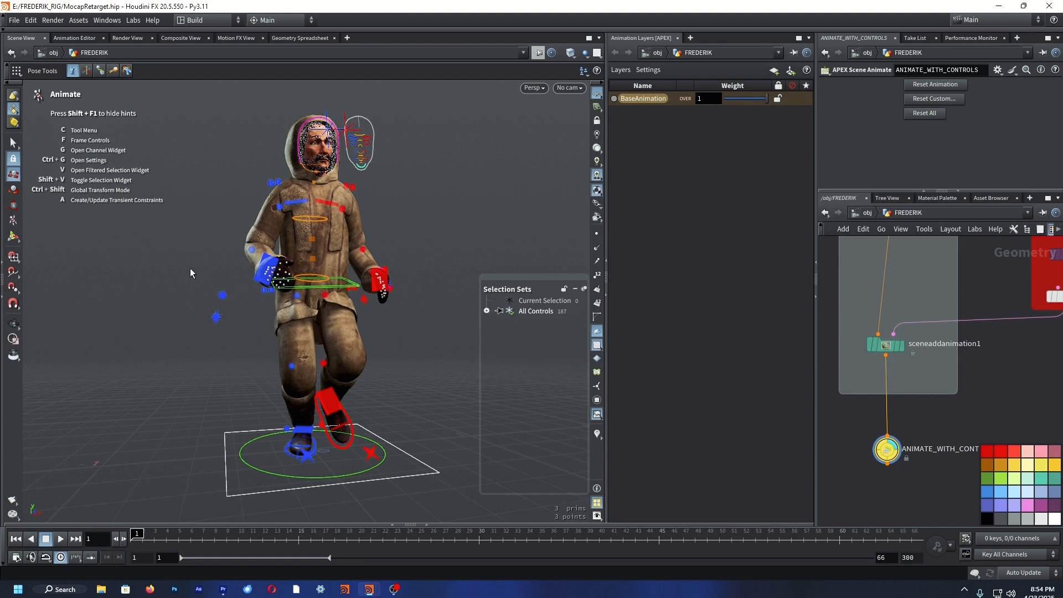
Select both hand controls, both elbow controls and the head control, and create an animation layer from them.
{"action": "left_click_drag", "start_coordinate": [191, 268], "coordinate": [376, 299], "text": "alt"}
{"action": "left_click", "coordinate": [268, 271]}
{"action": "left_click", "coordinate": [378, 278], "text": "shift"}
{"action": "left_click", "coordinate": [212, 316], "text": "shift"}
{"action": "left_click", "coordinate": [437, 285], "text": "shift"}
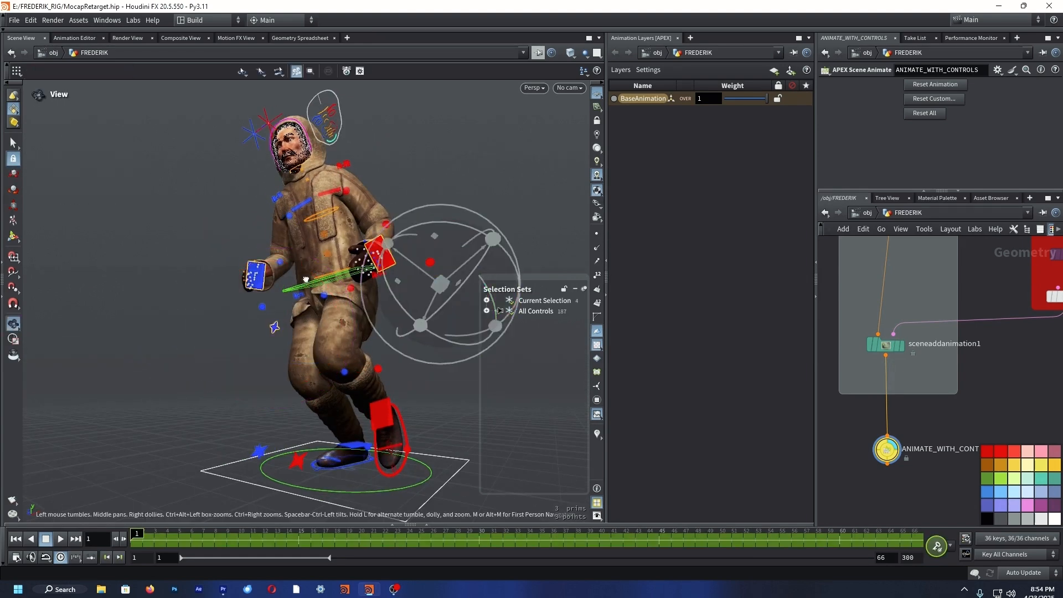
{"action": "left_click_drag", "start_coordinate": [305, 280], "coordinate": [166, 288], "text": "alt"}
{"action": "left_click", "coordinate": [622, 71]}
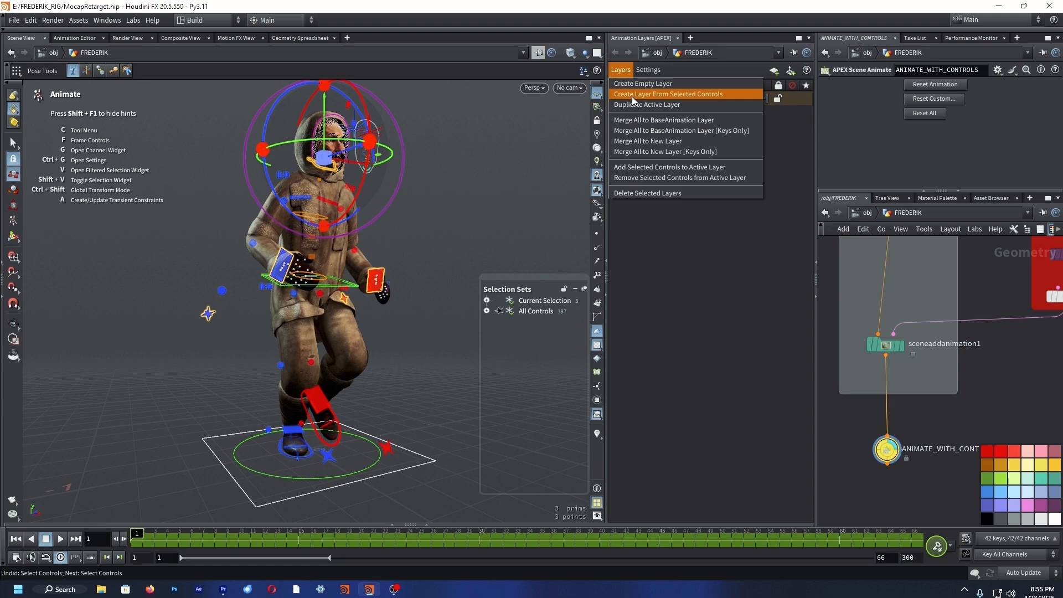
{"action": "left_click", "coordinate": [632, 95]}
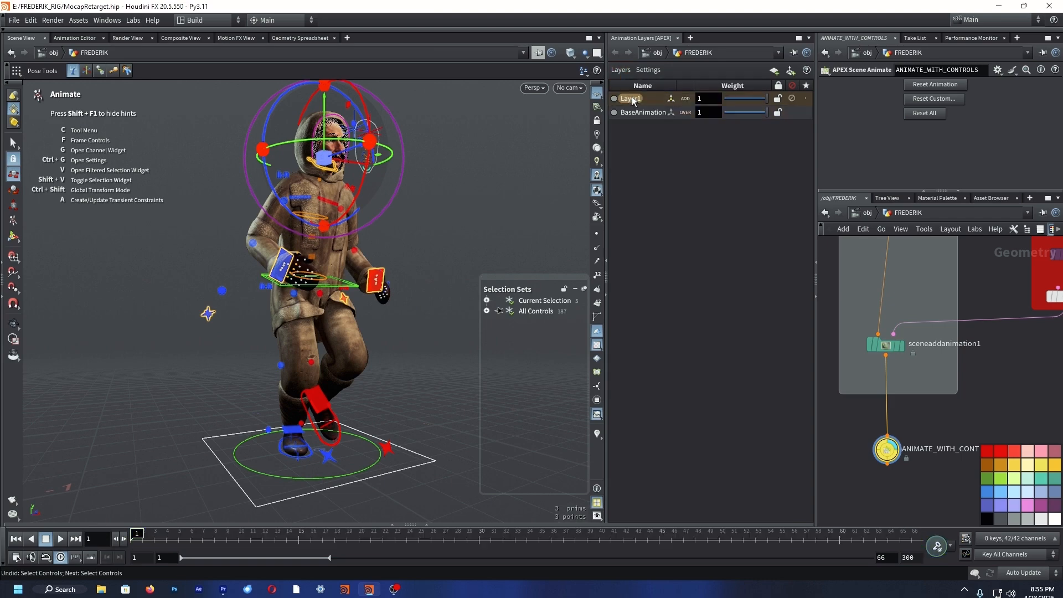
{"action": "left_click_drag", "start_coordinate": [276, 409], "coordinate": [382, 415], "text": "alt"}
{"action": "left_click", "coordinate": [391, 417]}
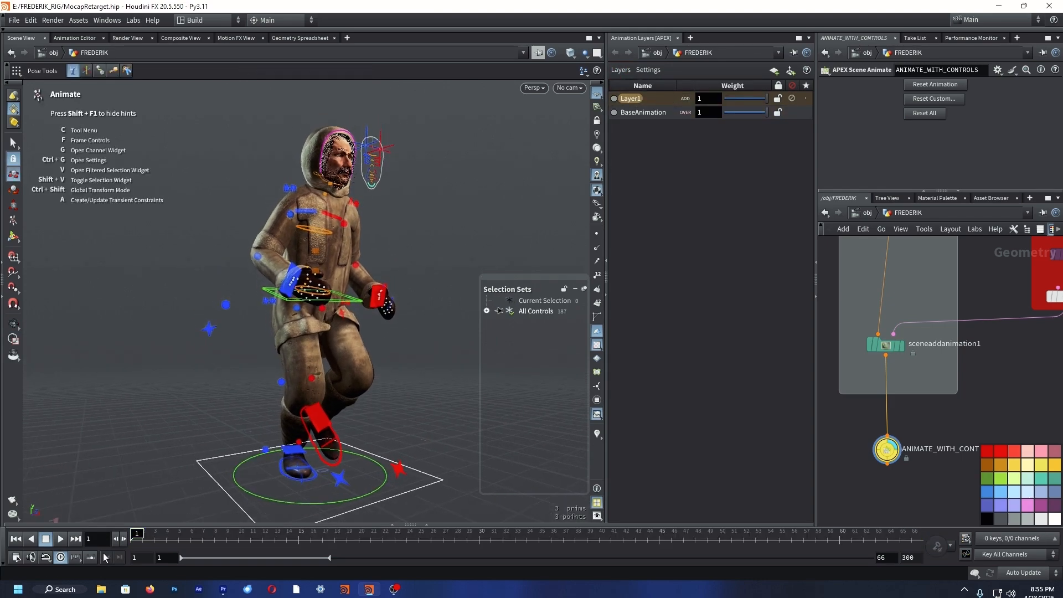
Scrub the animation to frame 4 and move the character's right arm IK target forward and slightly up.
{"action": "left_click_drag", "start_coordinate": [139, 541], "coordinate": [379, 552]}
{"action": "left_click_drag", "start_coordinate": [380, 552], "coordinate": [322, 552]}
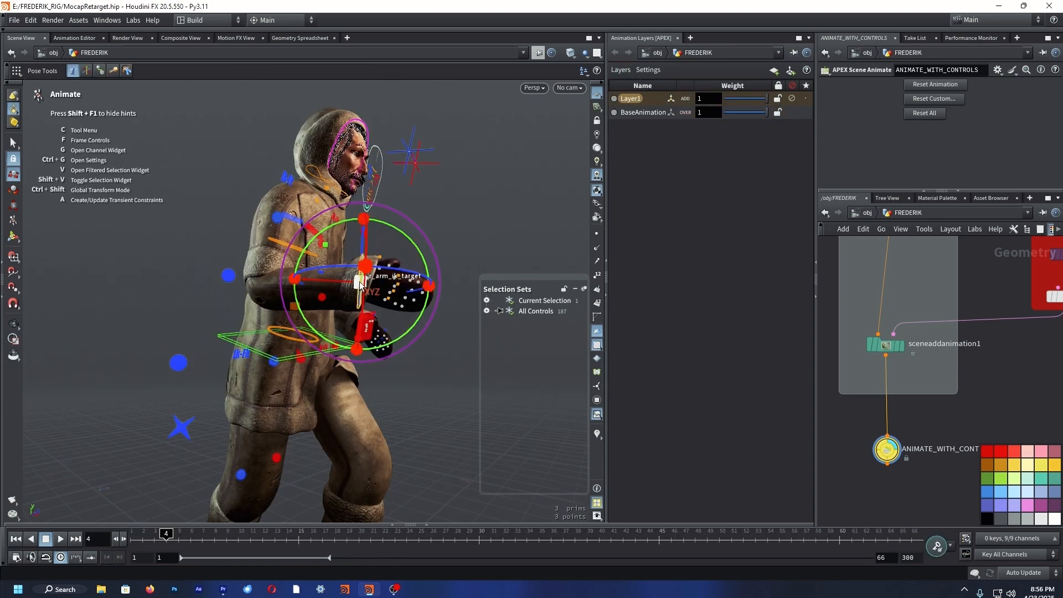
{"action": "left_click_drag", "start_coordinate": [359, 287], "coordinate": [405, 259]}
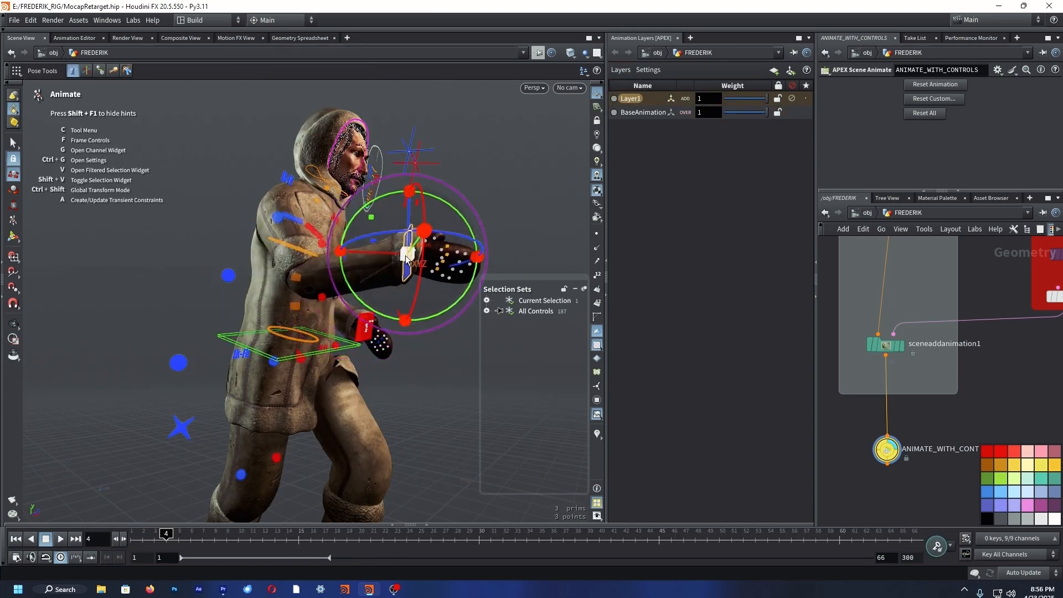
{"action": "left_click_drag", "start_coordinate": [371, 213], "coordinate": [187, 266]}
{"action": "left_click", "coordinate": [267, 351]}
Go to frame 30 and rotate the character's head control on Layer1.
{"action": "left_click_drag", "start_coordinate": [168, 533], "coordinate": [479, 533]}
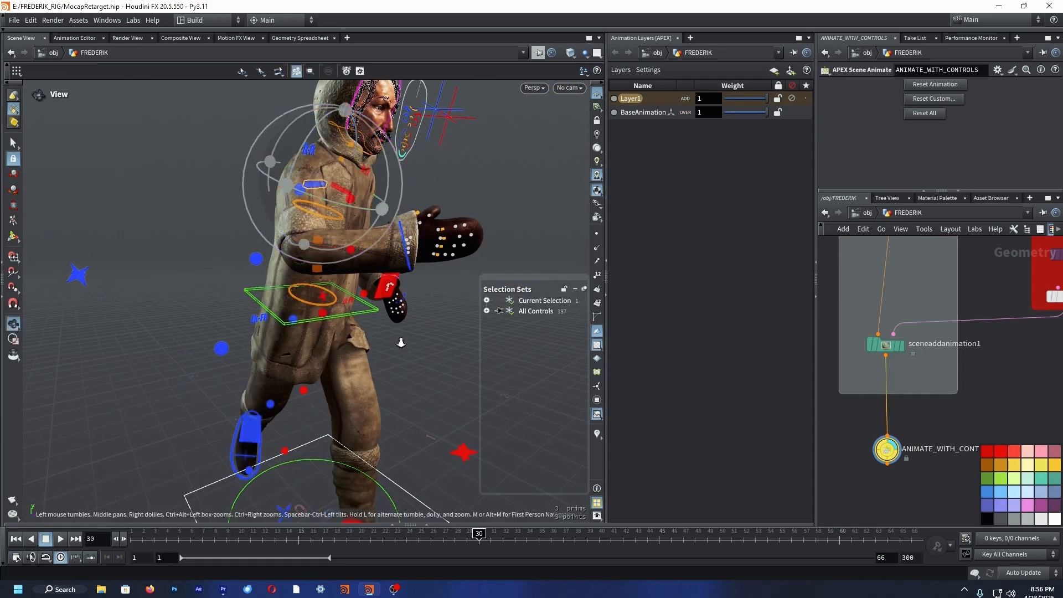
{"action": "left_click", "coordinate": [437, 184]}
{"action": "left_click_drag", "start_coordinate": [377, 185], "coordinate": [452, 176]}
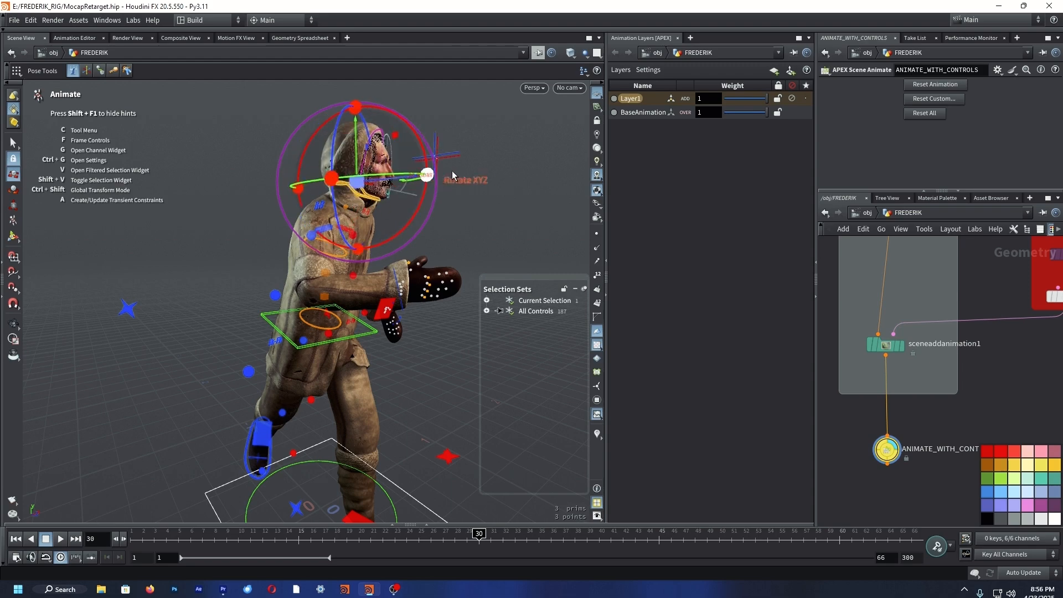
At frame 1, move the left arm control outward, rotate the right shoulder control, and scrub through the adjusted pose.
{"action": "left_click_drag", "start_coordinate": [164, 540], "coordinate": [119, 517]}
{"action": "left_click_drag", "start_coordinate": [465, 291], "coordinate": [410, 273], "text": "alt"}
{"action": "left_click", "coordinate": [380, 286]}
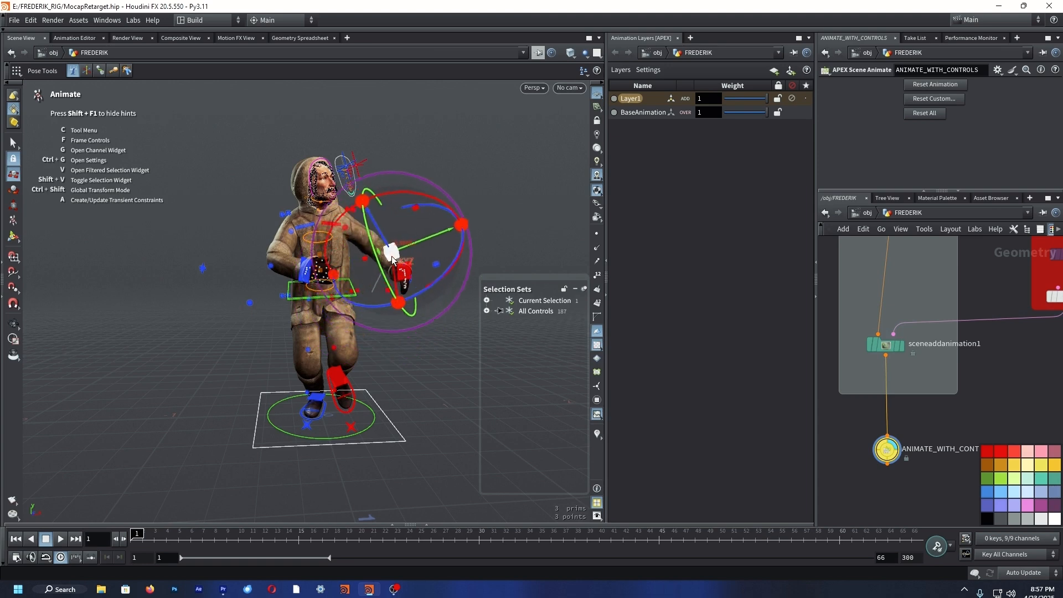
{"action": "left_click", "coordinate": [324, 224]}
{"action": "left_click", "coordinate": [355, 130]}
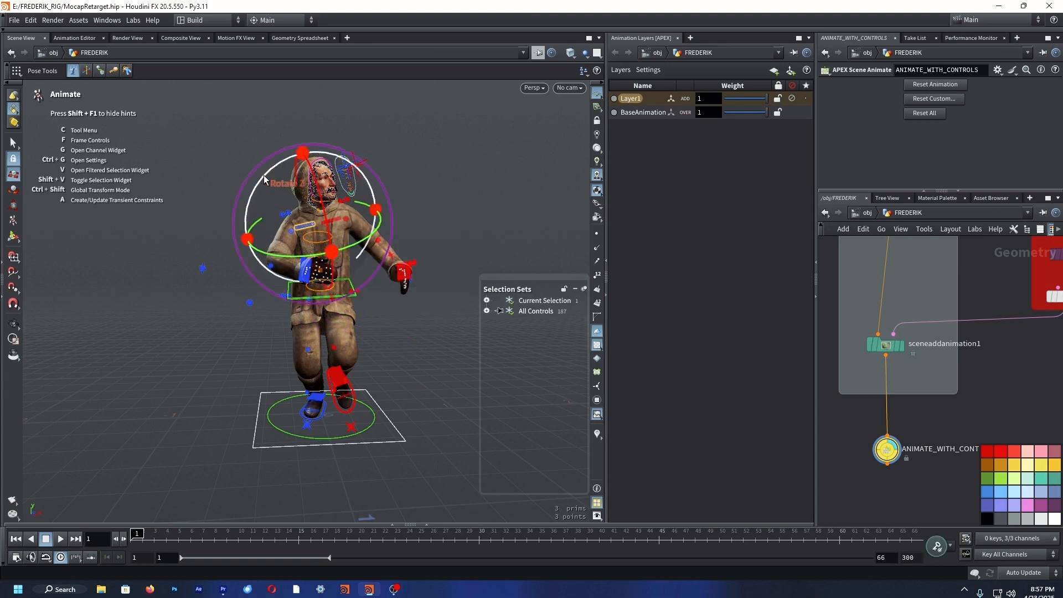
{"action": "left_click_drag", "start_coordinate": [159, 536], "coordinate": [456, 537]}
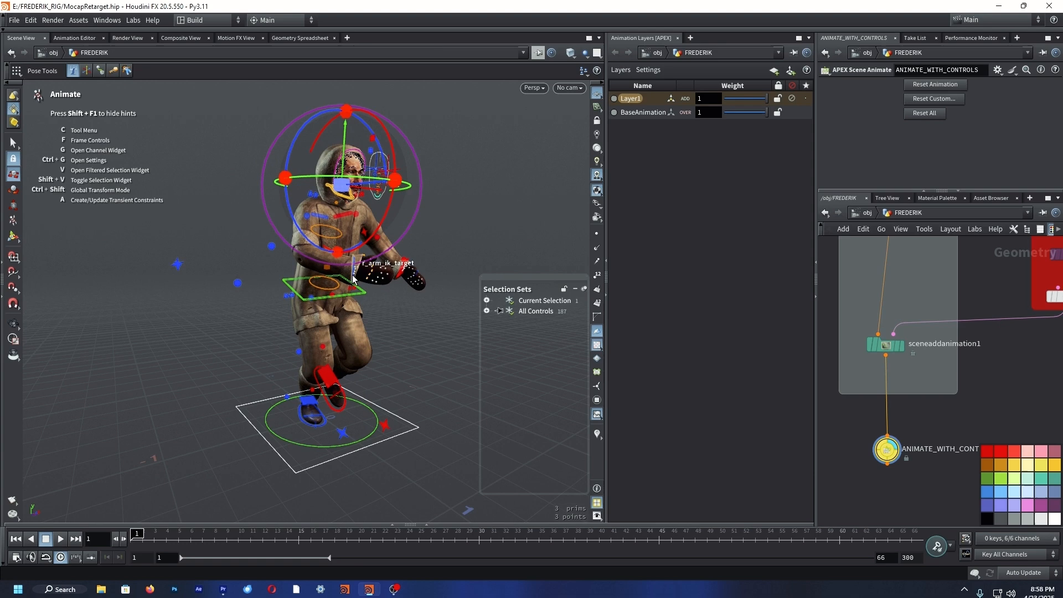
{"action": "left_click", "coordinate": [352, 279]}
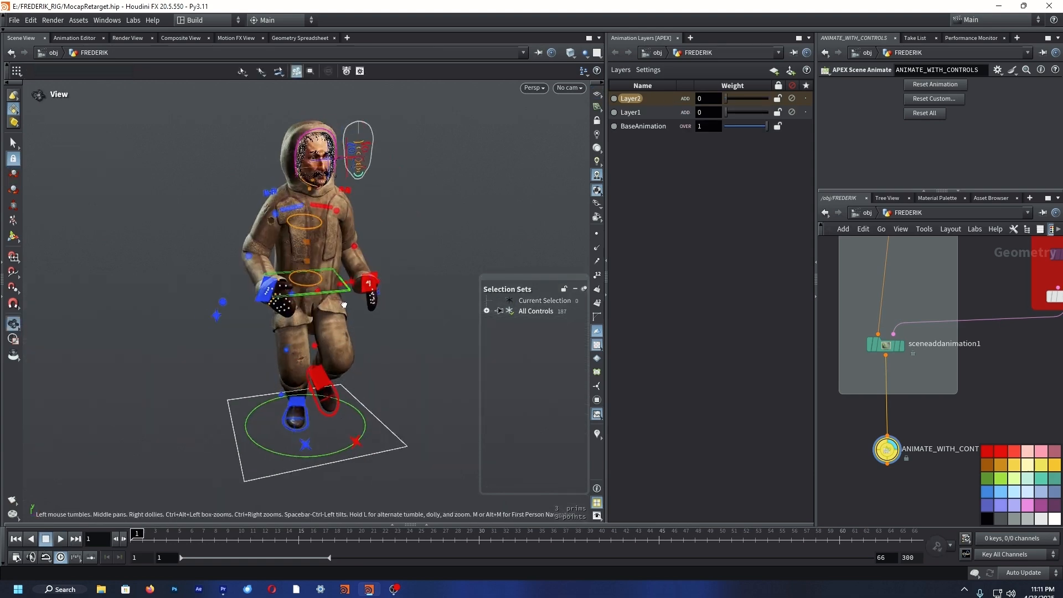
Play the animation, raise Layer2's weight to 1, and view the layered run from the front and back.
{"action": "left_click", "coordinate": [385, 356]}
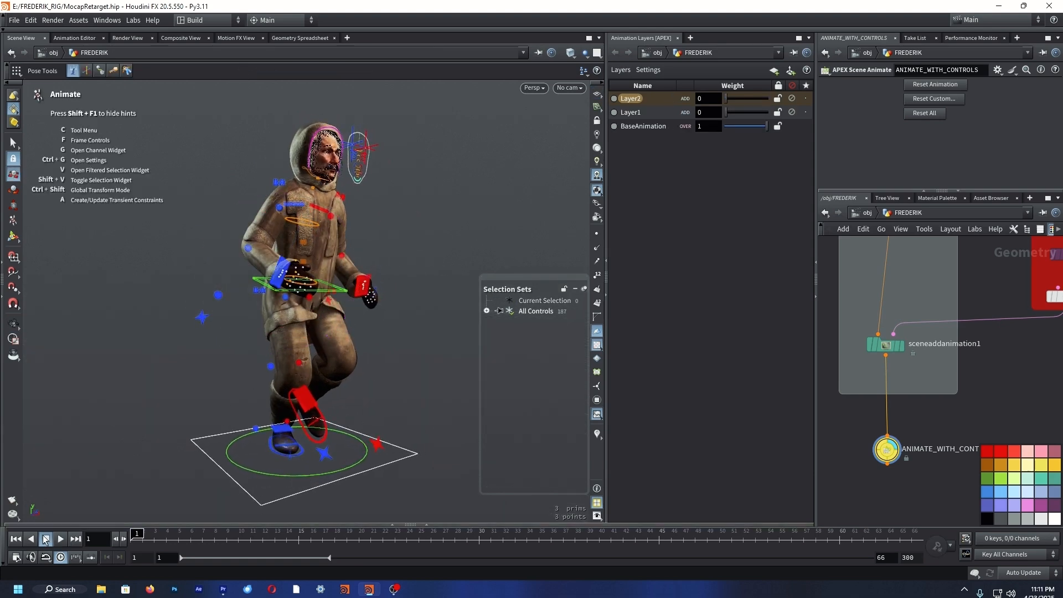
{"action": "left_click", "coordinate": [60, 539]}
{"action": "left_click_drag", "start_coordinate": [726, 100], "coordinate": [768, 112]}
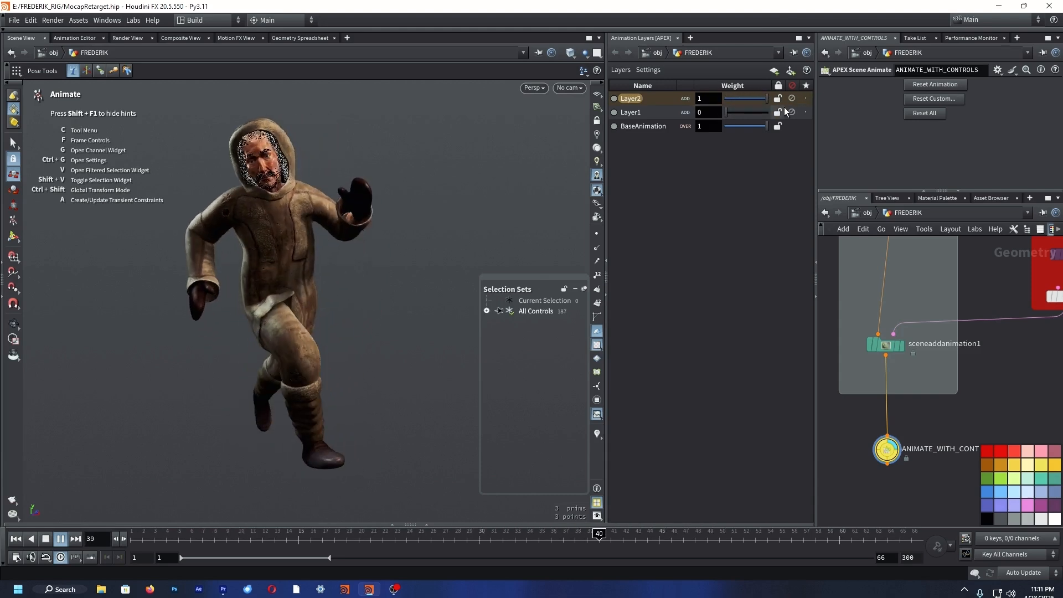
{"action": "key", "text": "Escape"}
{"action": "left_click_drag", "start_coordinate": [363, 353], "coordinate": [247, 357]}
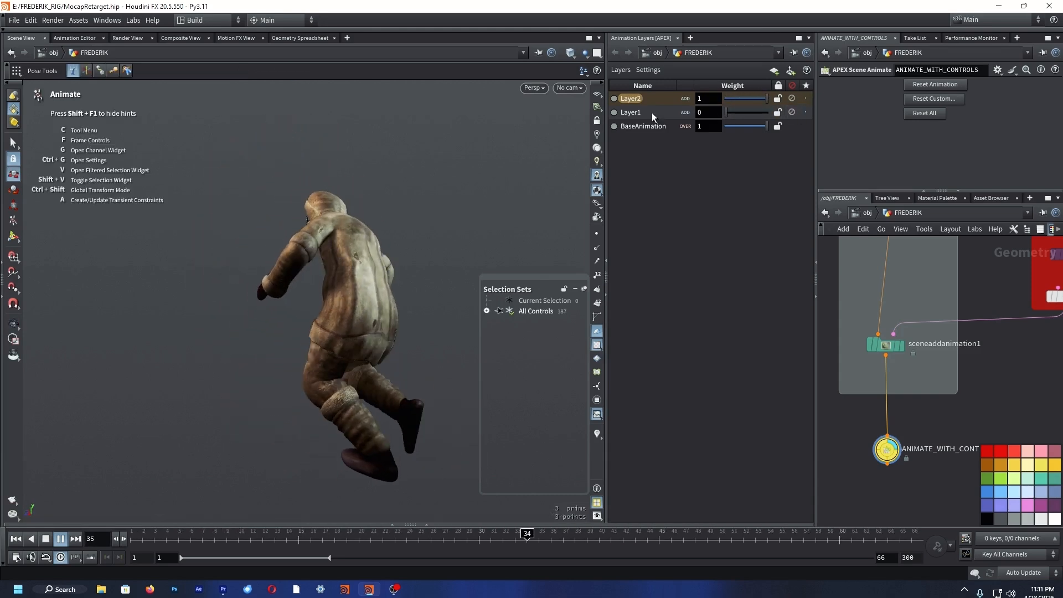
{"action": "mouse_move", "coordinate": [766, 100]}
{"action": "left_mouse_down"}
{"action": "mouse_move", "coordinate": [710, 113]}
{"action": "mouse_move", "coordinate": [769, 105]}
{"action": "left_mouse_up"}
{"action": "key", "text": "Escape"}
{"action": "left_click_drag", "start_coordinate": [407, 262], "coordinate": [327, 351], "text": "alt"}
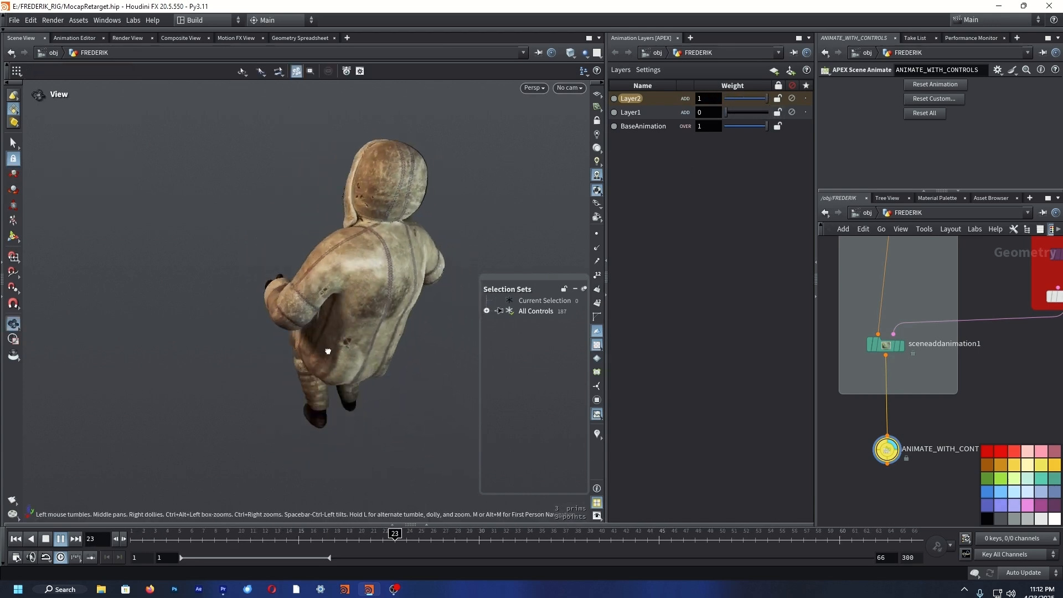
Set Layer2's weight to 0, replay the base motion with the pelvis control selected, and scrub to frame 24.
{"action": "left_click_drag", "start_coordinate": [766, 99], "coordinate": [712, 103]}
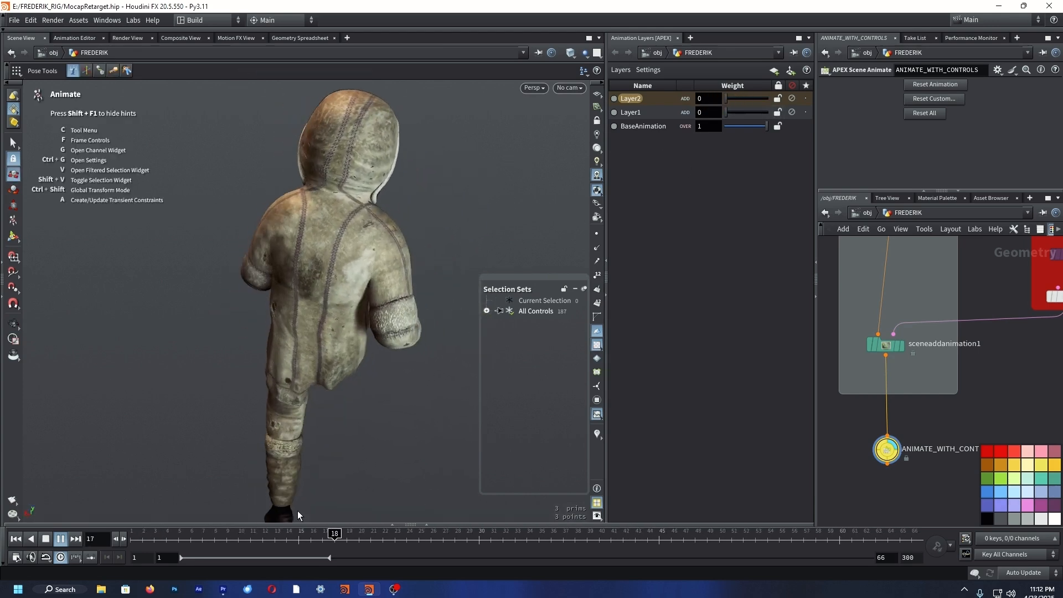
{"action": "left_click", "coordinate": [311, 536]}
{"action": "left_click", "coordinate": [356, 365]}
{"action": "left_click", "coordinate": [61, 539]}
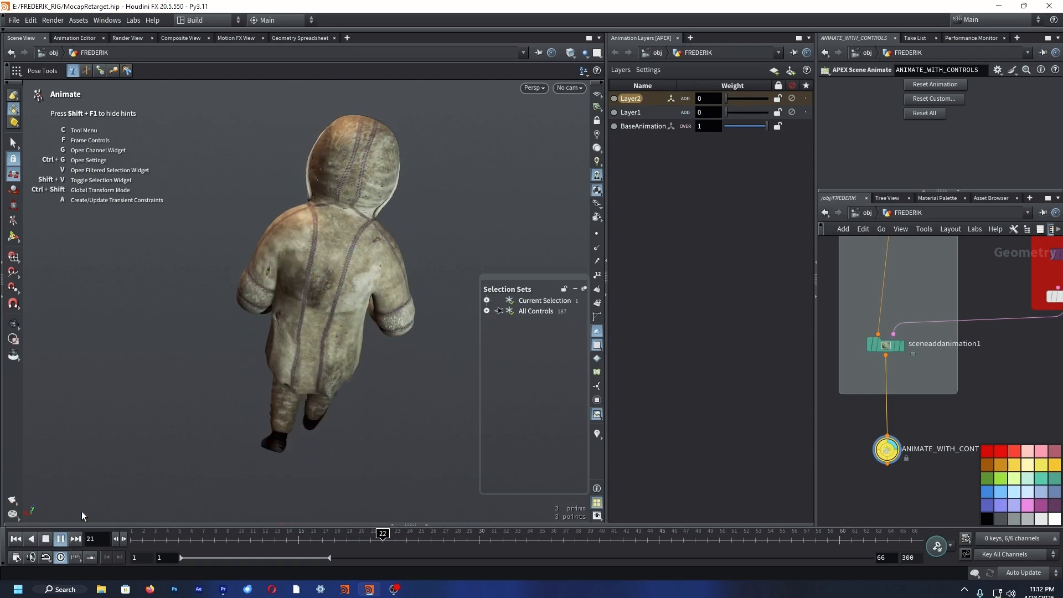
{"action": "left_click_drag", "start_coordinate": [151, 540], "coordinate": [409, 548]}
{"action": "left_click_drag", "start_coordinate": [337, 376], "coordinate": [481, 321], "text": "alt"}
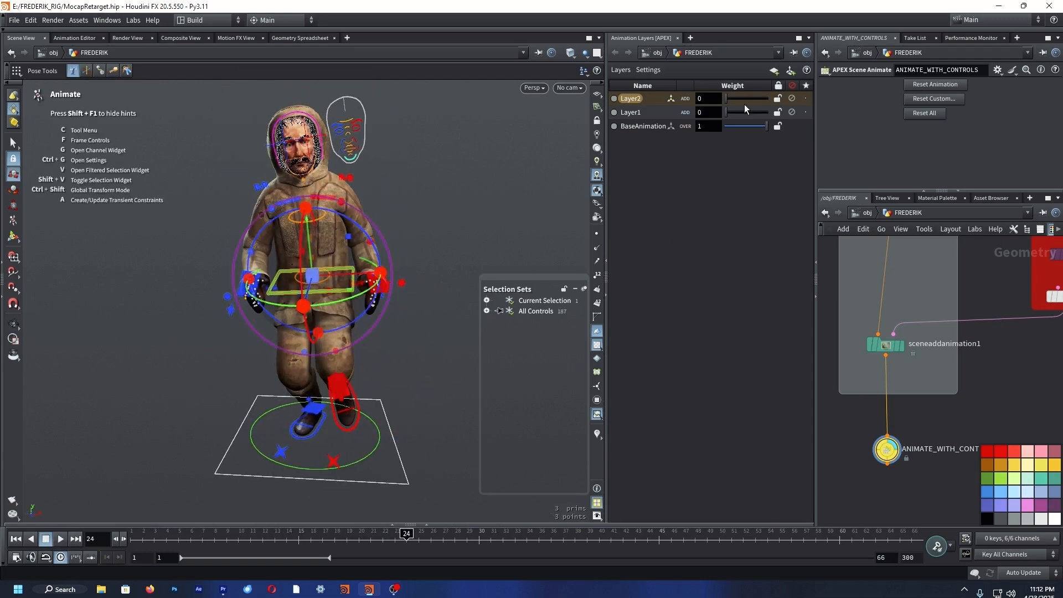
Set Layer2's weight to 1 and scrub to frame 43, viewing the pose from ground level.
{"action": "left_click_drag", "start_coordinate": [739, 99], "coordinate": [788, 101]}
{"action": "left_click_drag", "start_coordinate": [412, 539], "coordinate": [637, 561]}
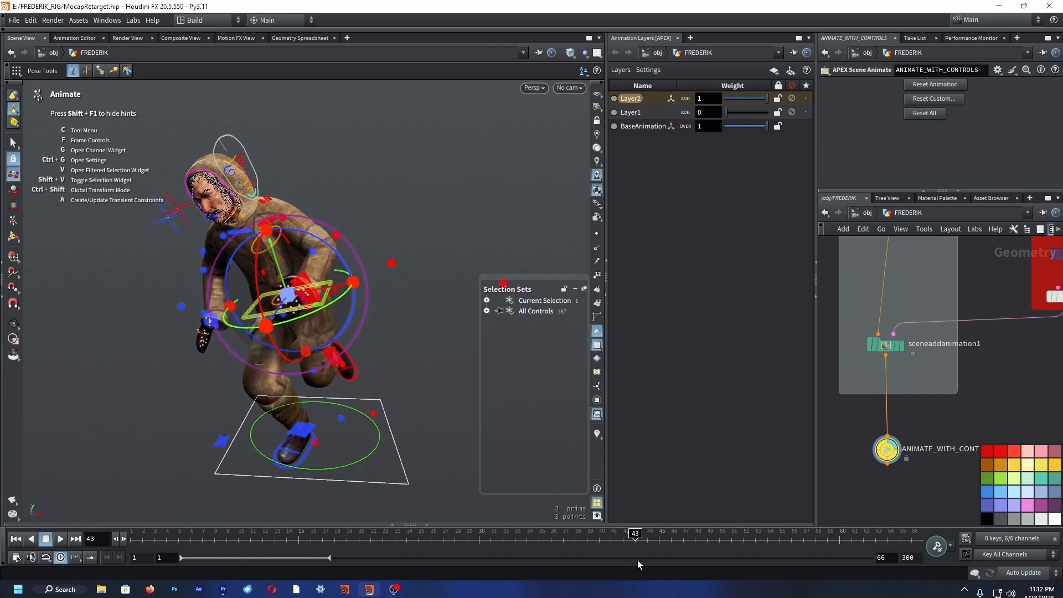
{"action": "left_click_drag", "start_coordinate": [387, 436], "coordinate": [385, 383], "text": "alt"}
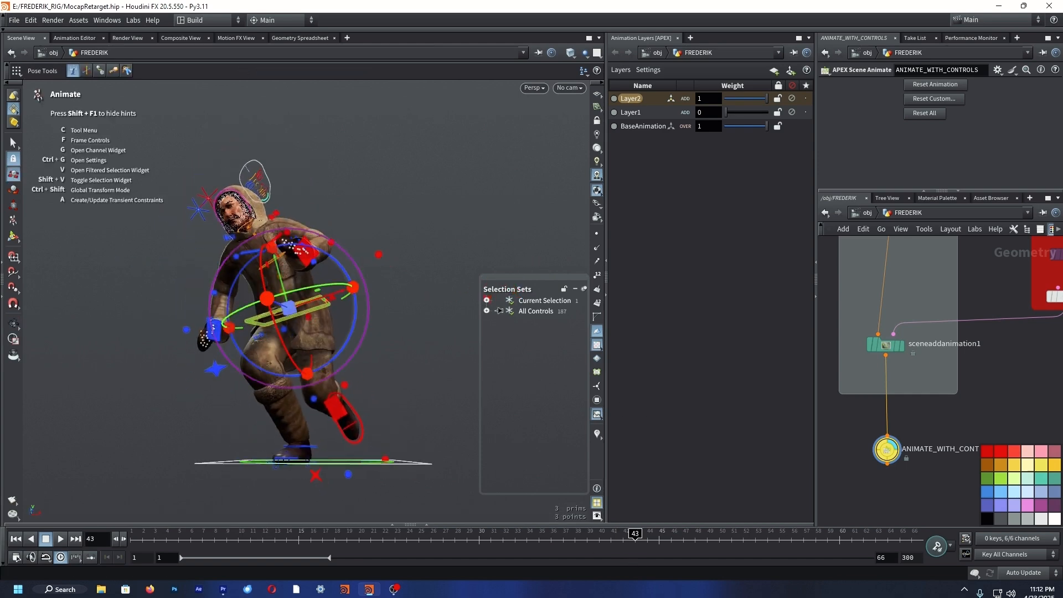